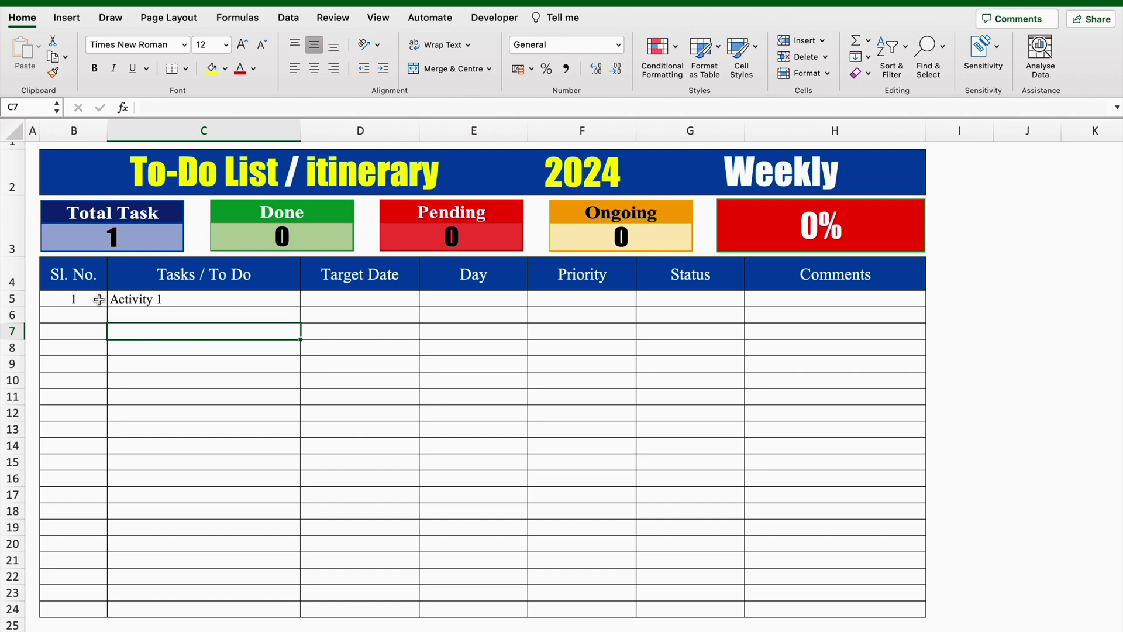
Fill the task column from Activity 1 down to Activity 19 and enter 8/1/24 as the first task's target date
{"action": "left_click", "coordinate": [114, 299]}
{"action": "left_click_drag", "start_coordinate": [301, 307], "coordinate": [296, 599]}
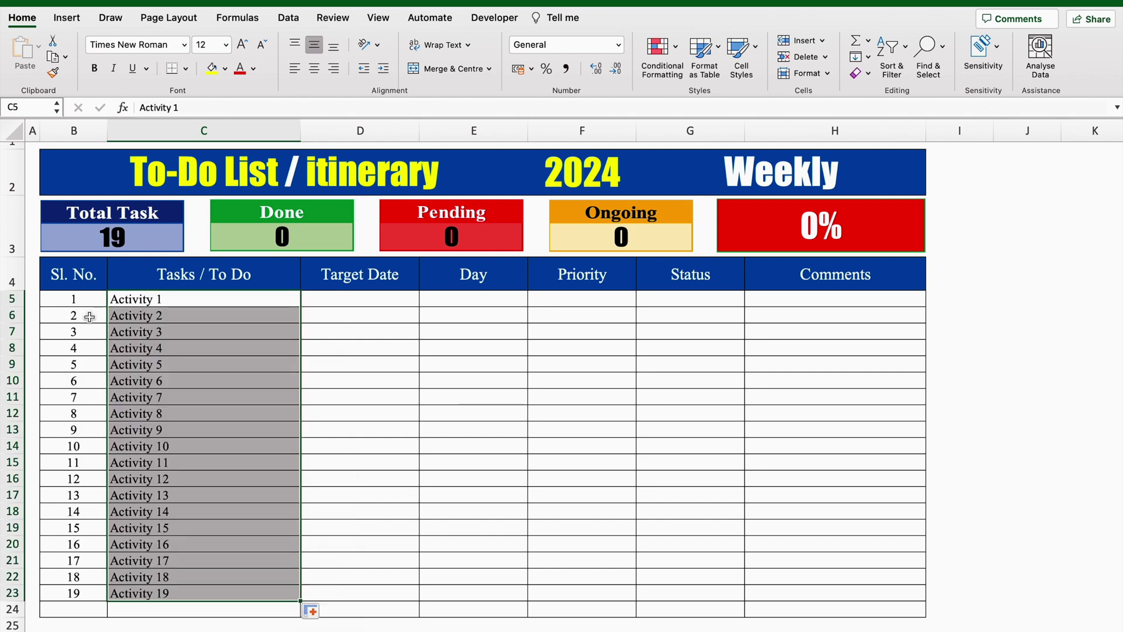
{"action": "left_click", "coordinate": [366, 300]}
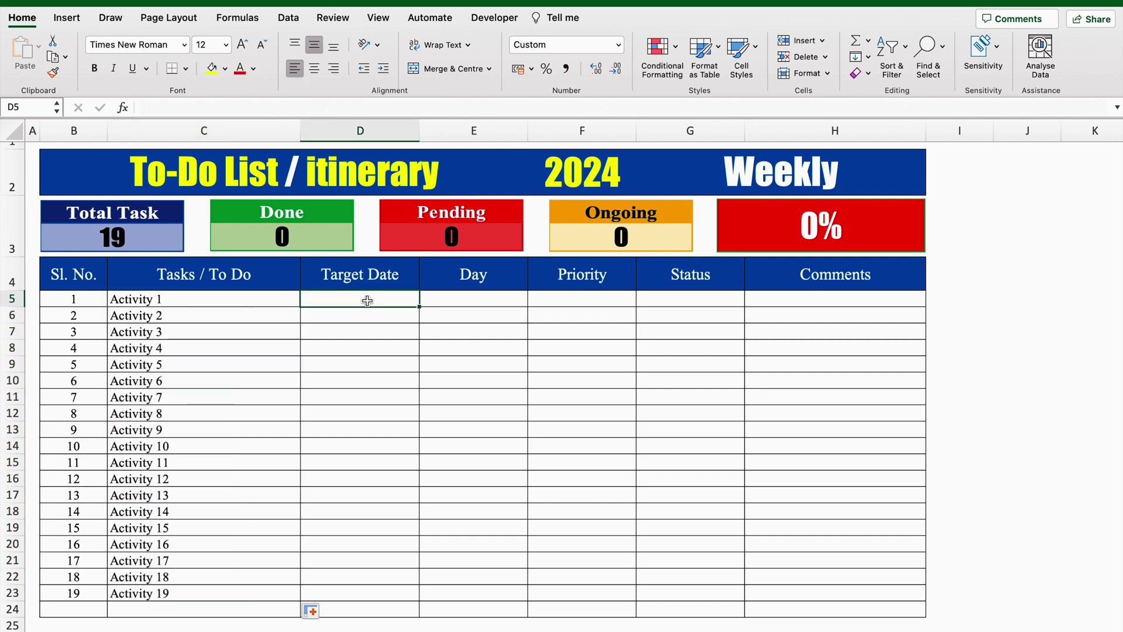
{"action": "type", "text": "8/1/24"}
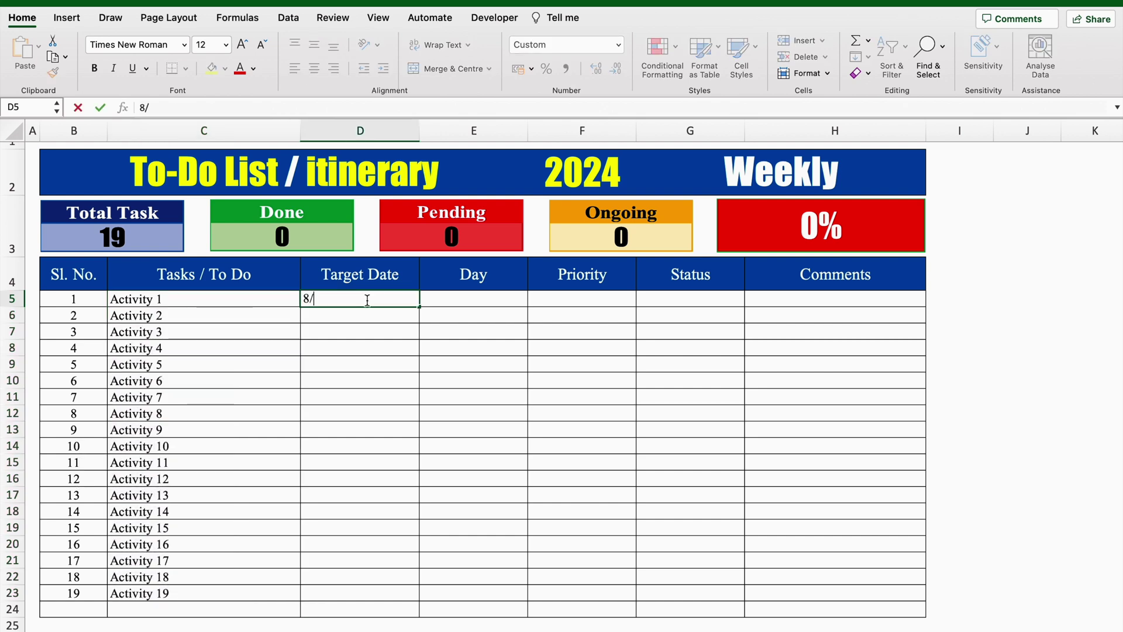
{"action": "key", "text": "Return"}
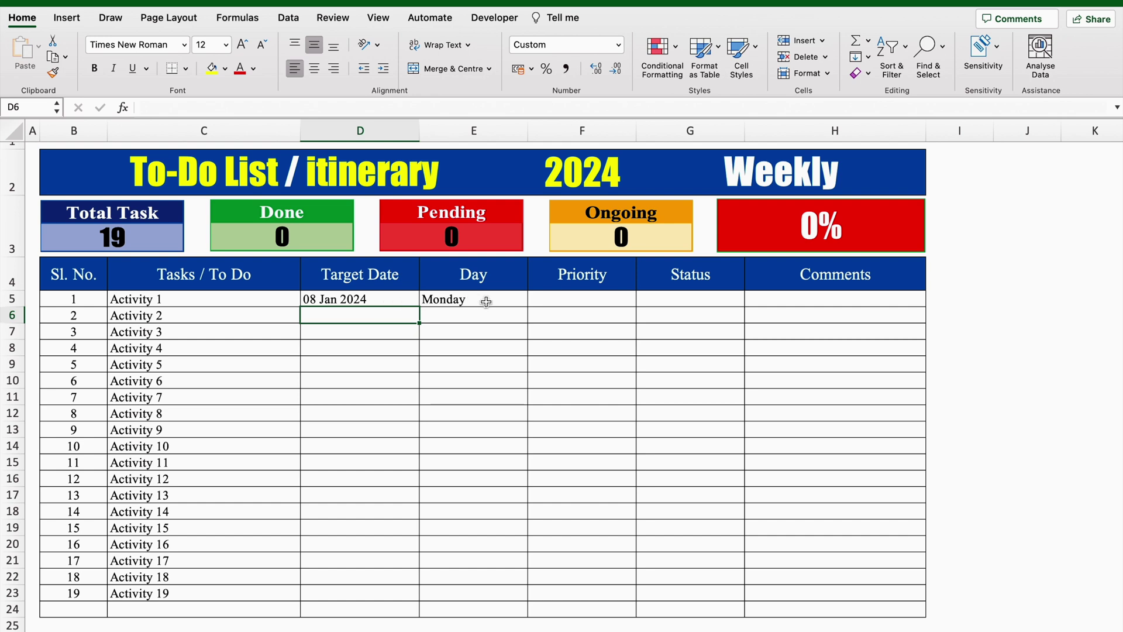
Set Activity 1's priority to Very Important and its status to Pending
{"action": "left_click", "coordinate": [567, 297]}
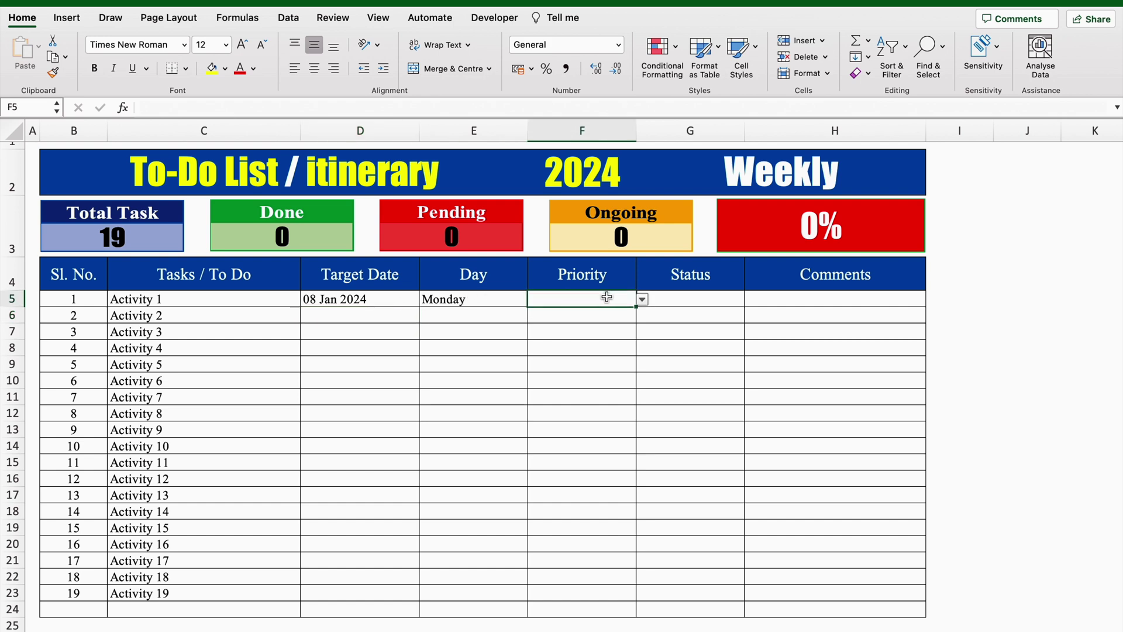
{"action": "left_click", "coordinate": [643, 299]}
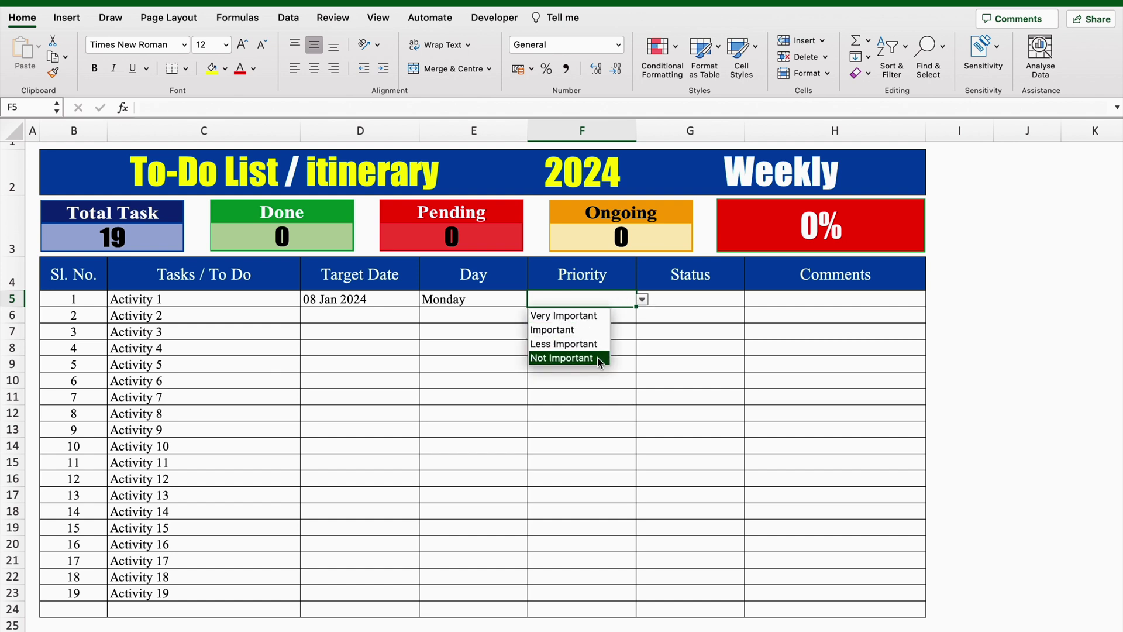
{"action": "left_click", "coordinate": [593, 318]}
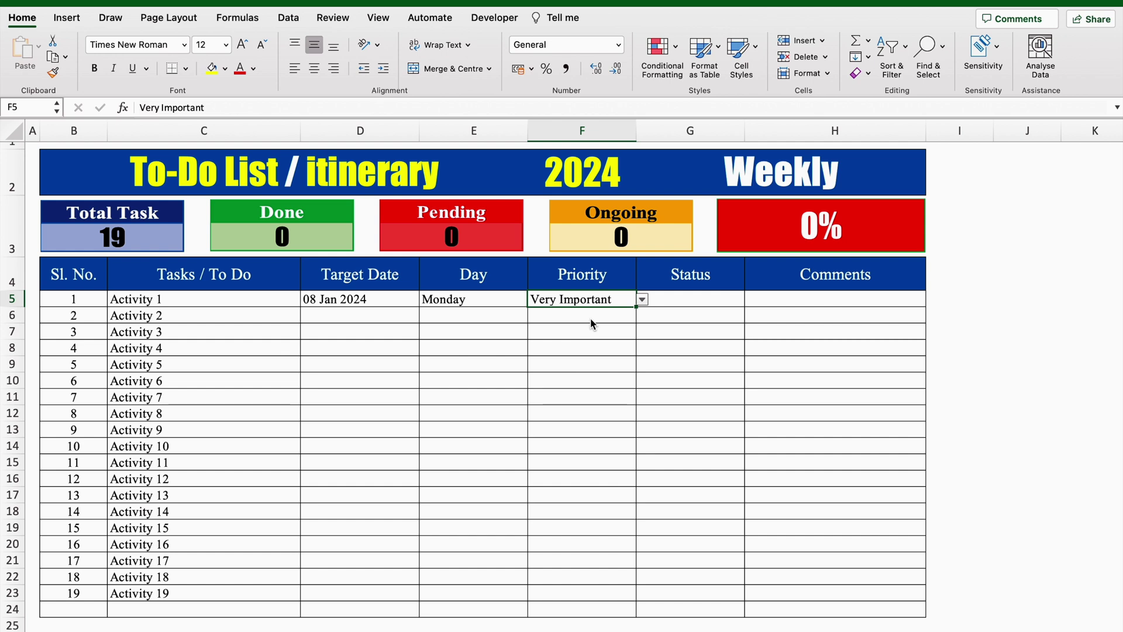
{"action": "left_click", "coordinate": [675, 300]}
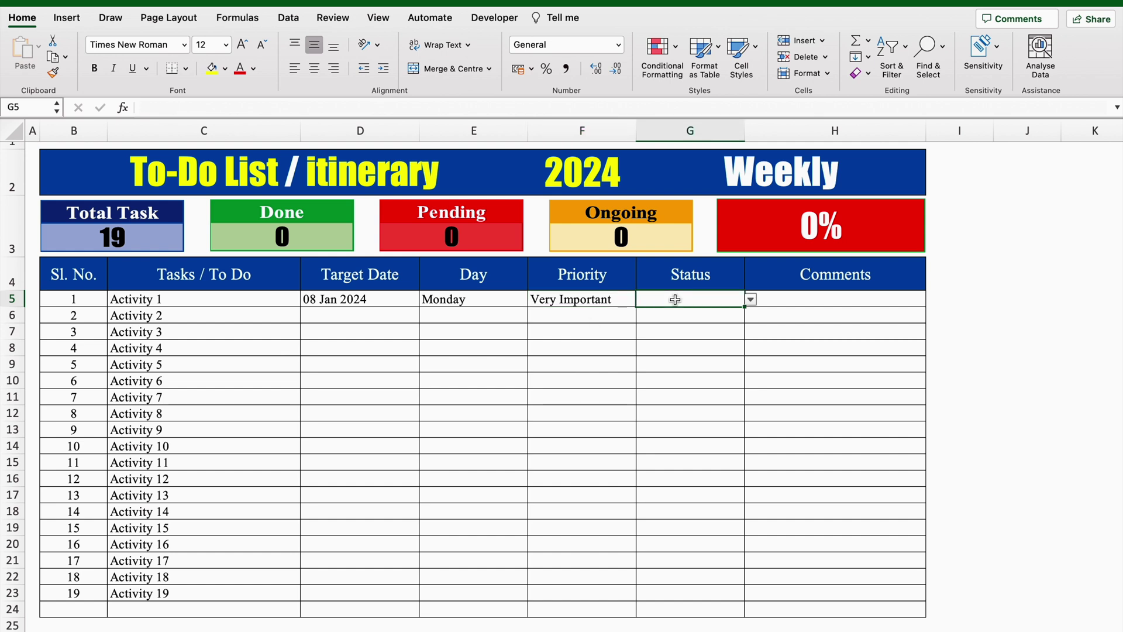
{"action": "left_click", "coordinate": [751, 300]}
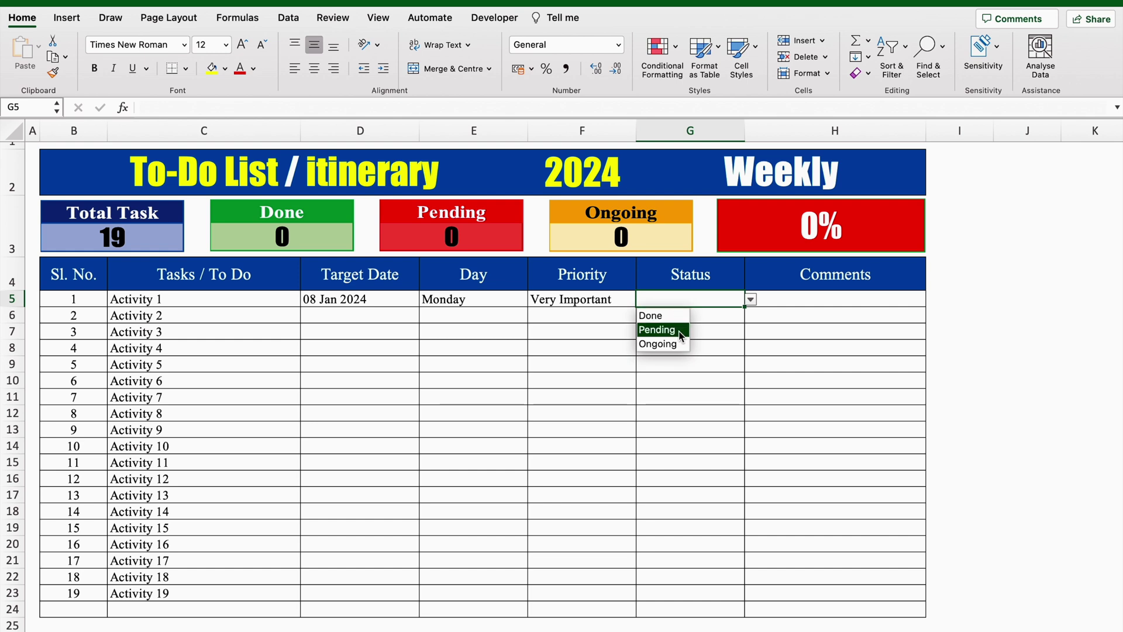
{"action": "left_click", "coordinate": [657, 330]}
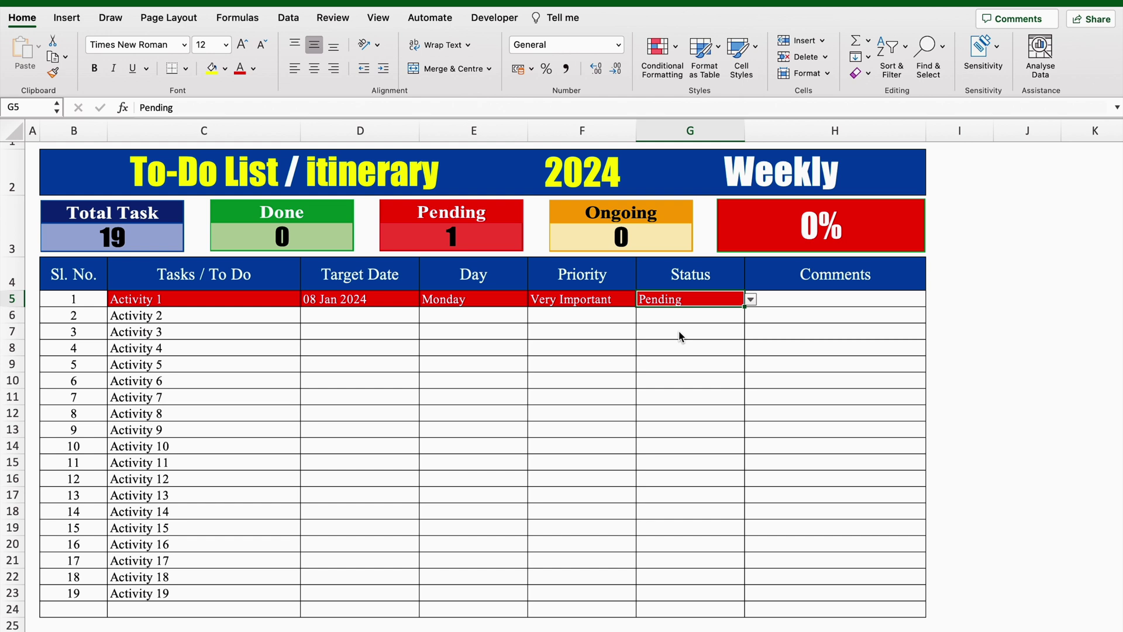
Set the status of Activity 2 to Ongoing and of Activity 3 to Done
{"action": "left_click", "coordinate": [714, 316]}
{"action": "left_click", "coordinate": [750, 315]}
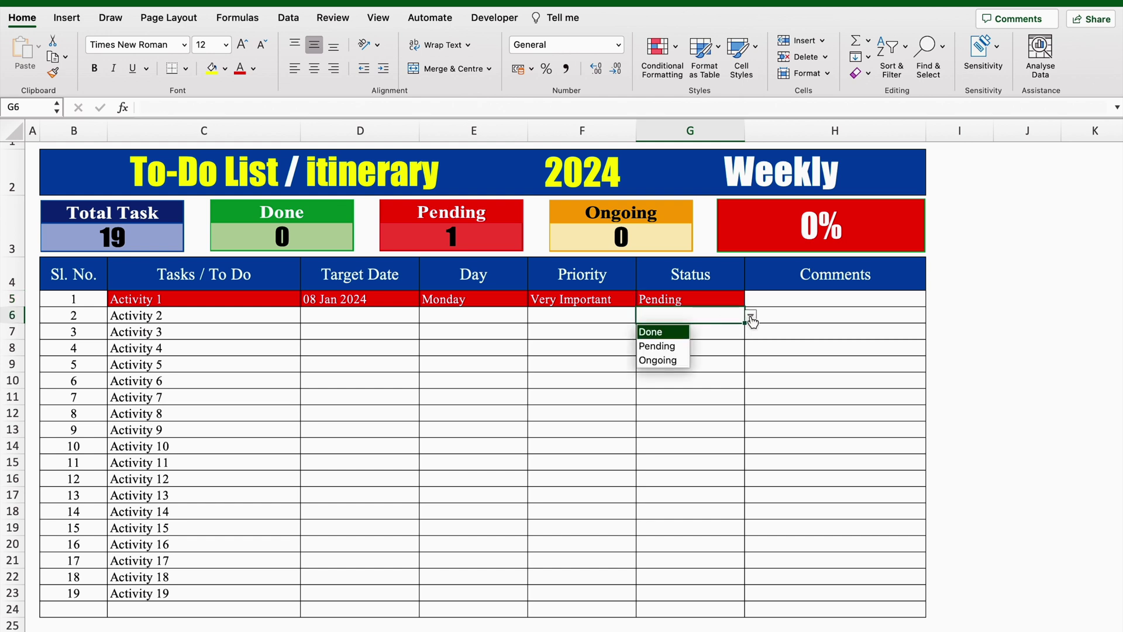
{"action": "left_click", "coordinate": [667, 364]}
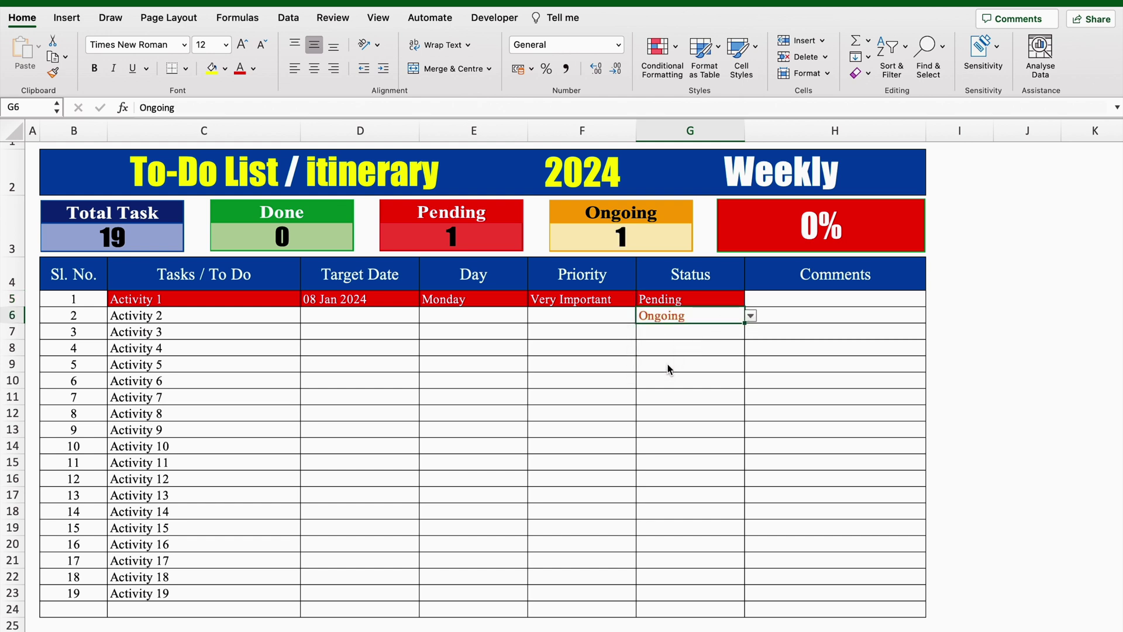
{"action": "left_click", "coordinate": [701, 331]}
{"action": "left_click", "coordinate": [750, 332]}
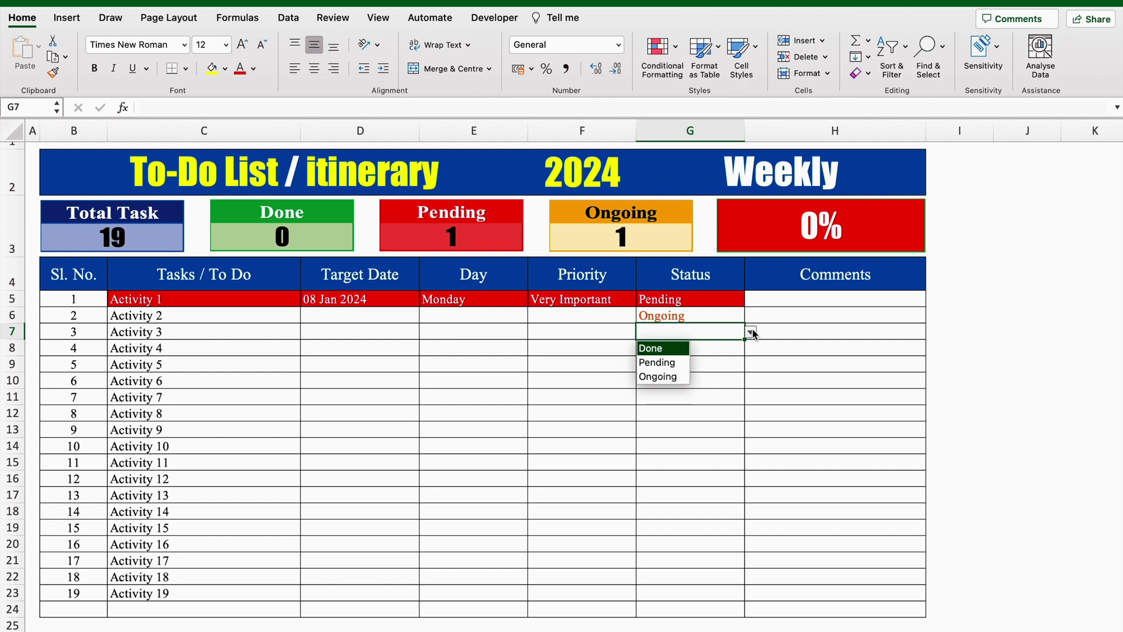
{"action": "left_click", "coordinate": [667, 349]}
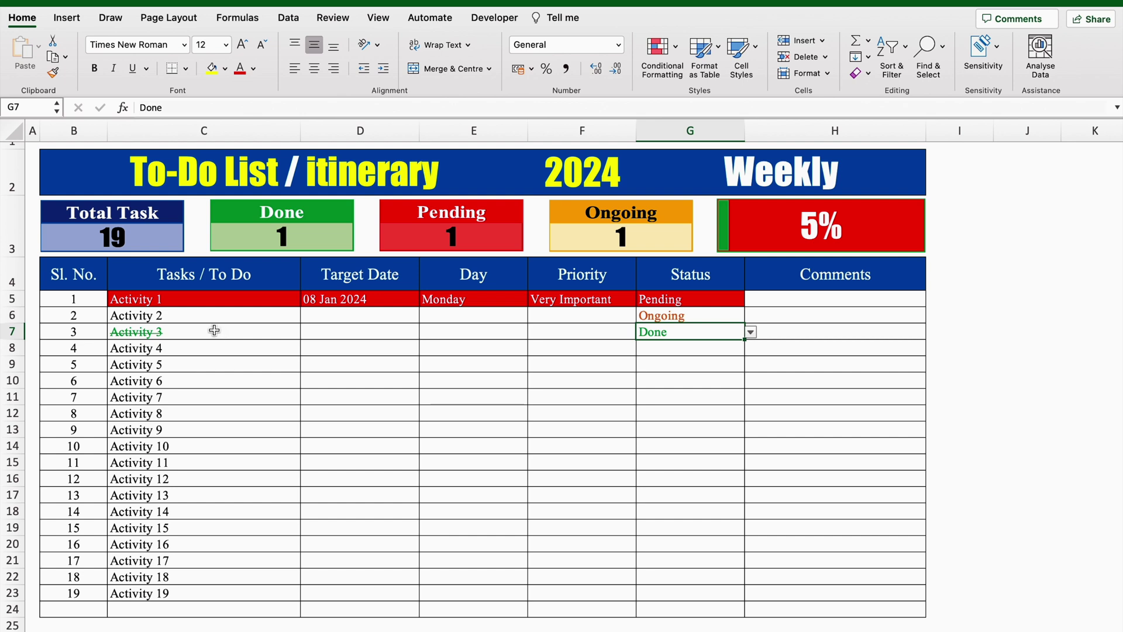
Change the status of Activity 1 and Activity 2 to Done
{"action": "left_click", "coordinate": [683, 298]}
{"action": "left_click", "coordinate": [751, 299]}
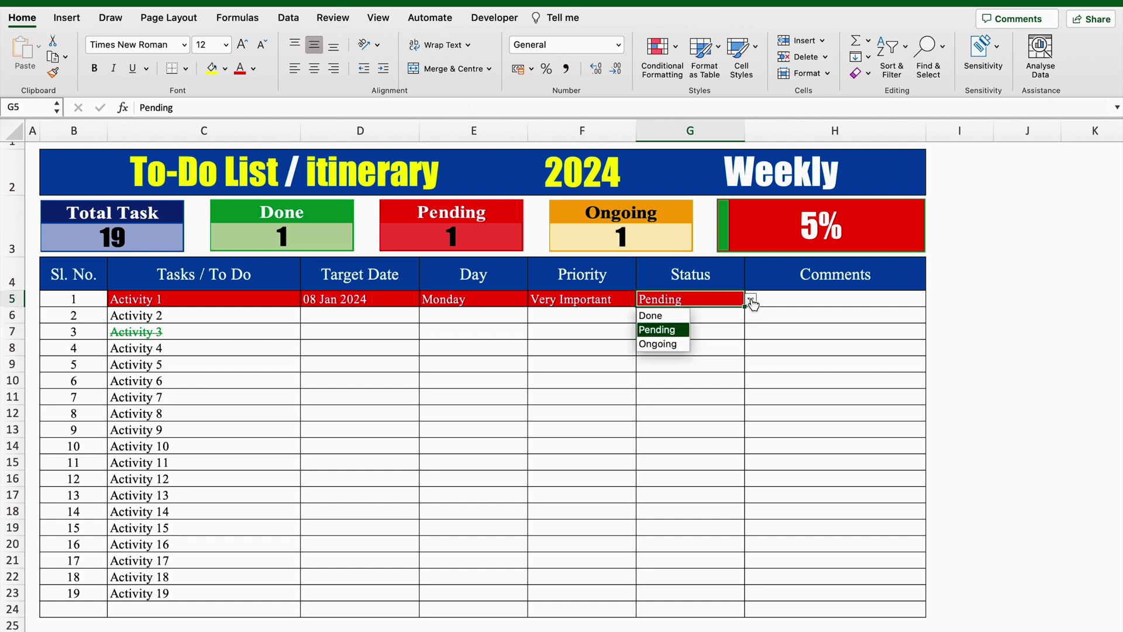
{"action": "left_click", "coordinate": [672, 316]}
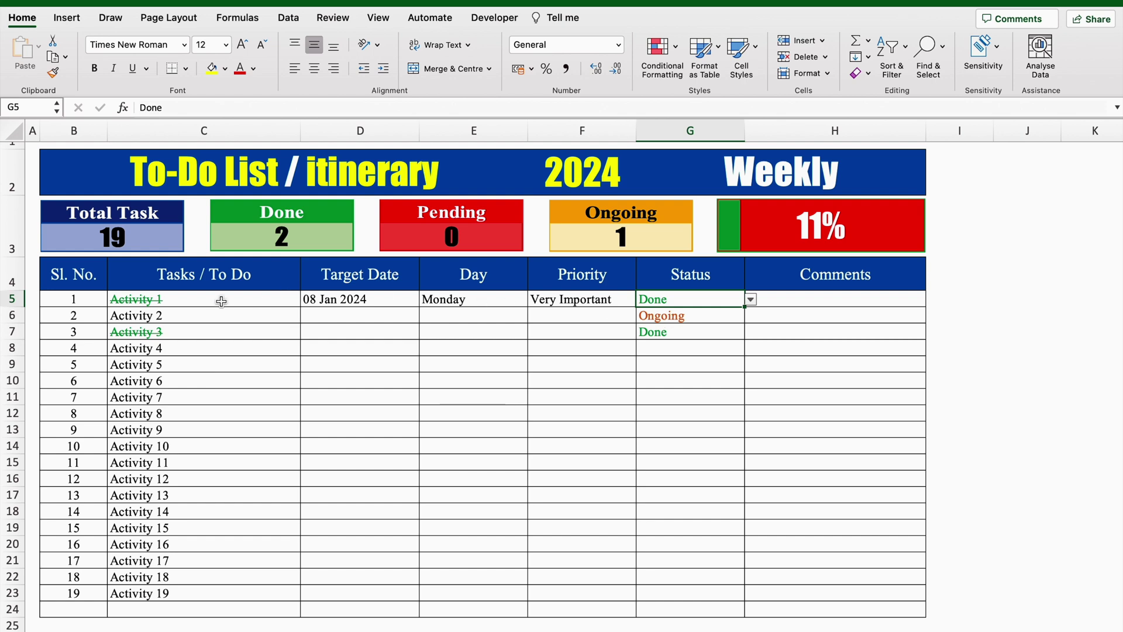
{"action": "left_click", "coordinate": [712, 314]}
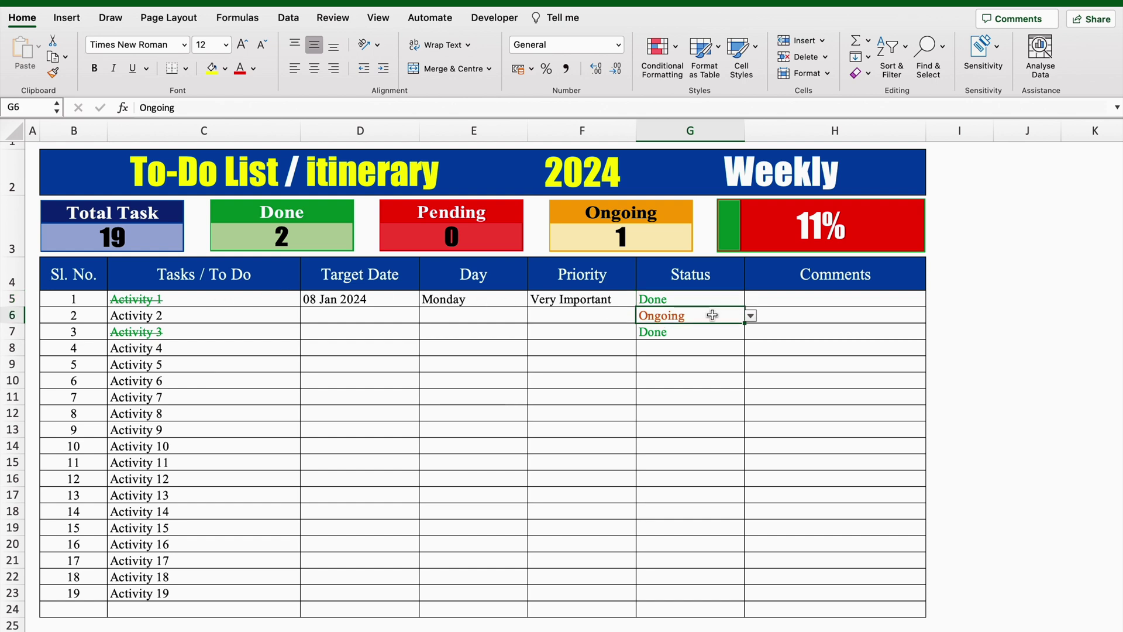
{"action": "left_click", "coordinate": [751, 316]}
{"action": "left_click", "coordinate": [670, 335]}
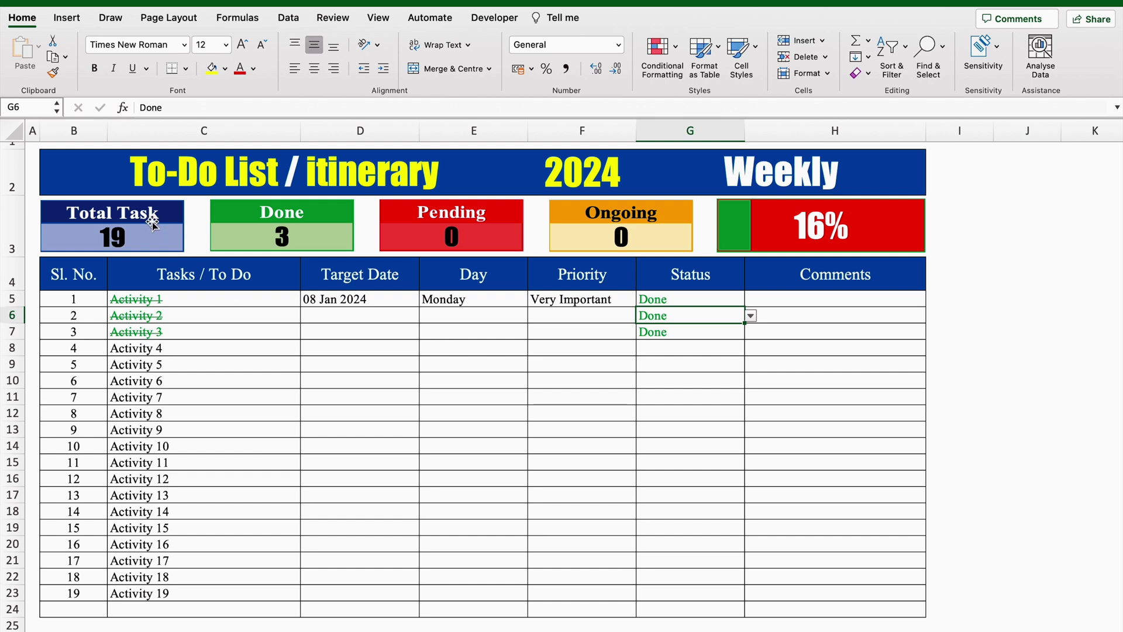
Test the task summary by clearing Activities 1 to 19 and Activities 7 to 19 in turn, undoing each deletion
{"action": "left_click_drag", "start_coordinate": [208, 297], "coordinate": [230, 593]}
{"action": "key", "text": "Delete"}
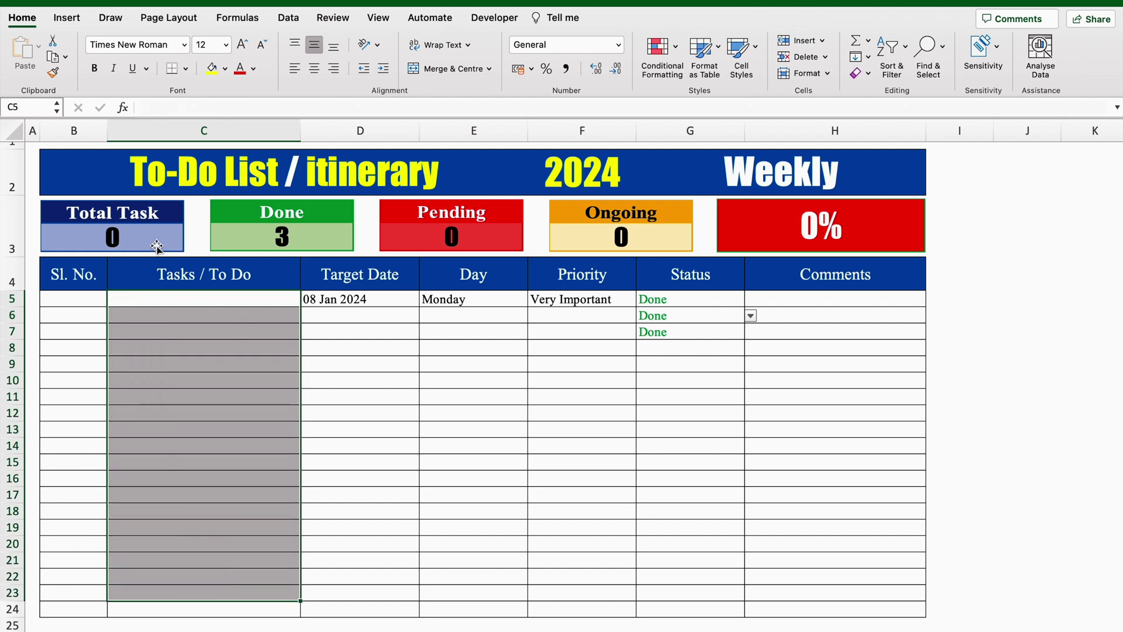
{"action": "key", "text": "ctrl+z"}
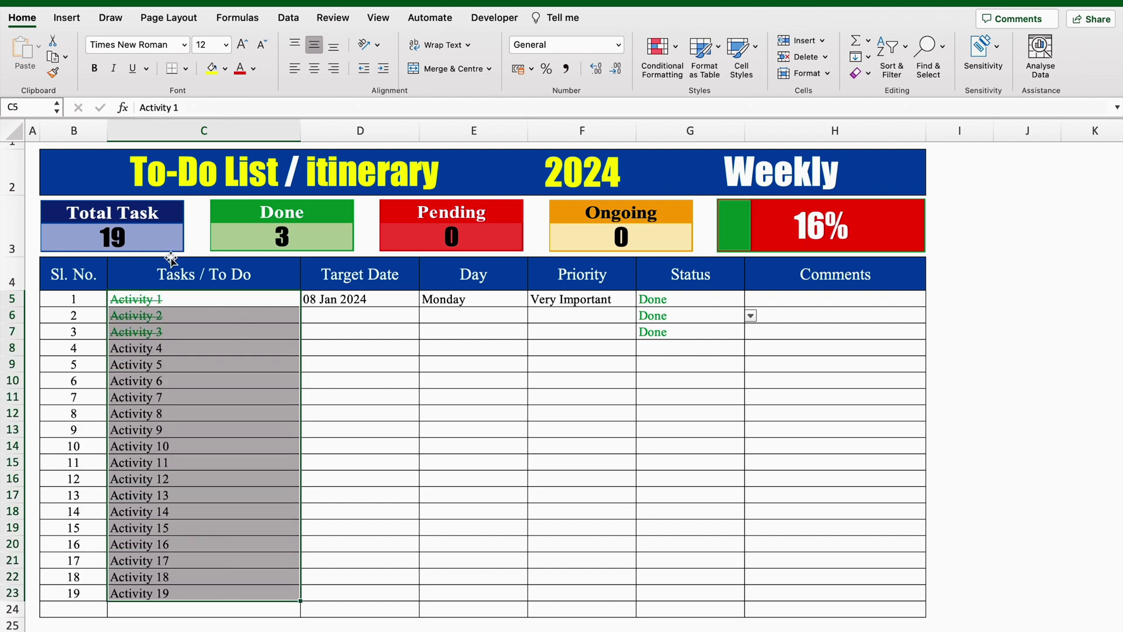
{"action": "left_click_drag", "start_coordinate": [181, 397], "coordinate": [188, 594]}
{"action": "key", "text": "Delete"}
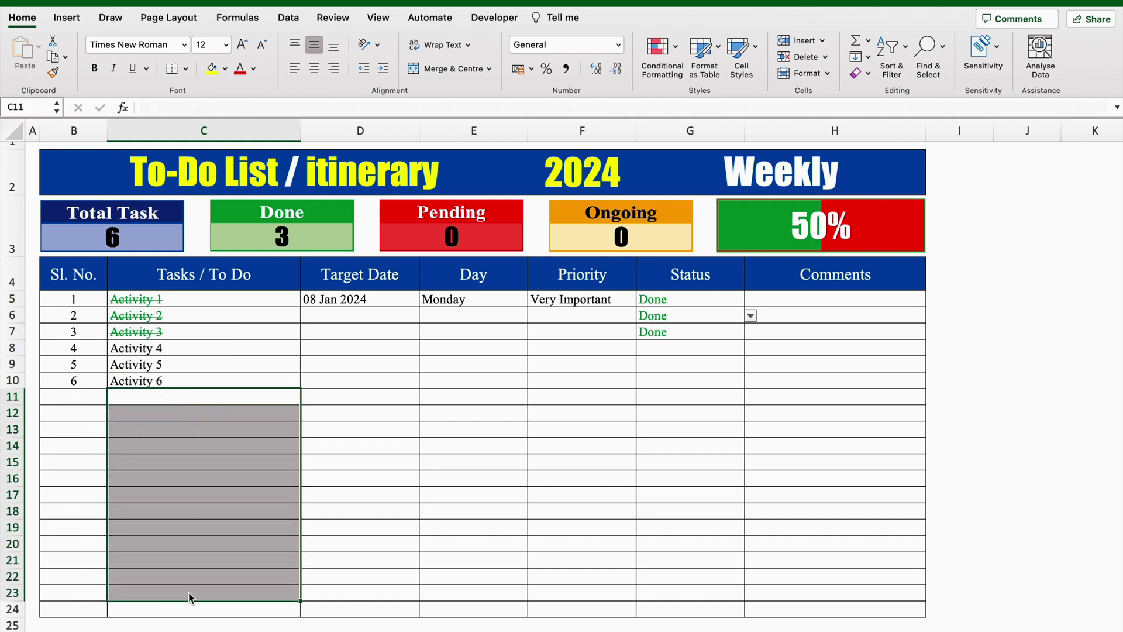
{"action": "key", "text": "ctrl+z"}
Clear the statuses of the first four tasks and set Activities 1 to 7 to Done
{"action": "left_click_drag", "start_coordinate": [668, 299], "coordinate": [681, 347]}
{"action": "key", "text": "Delete"}
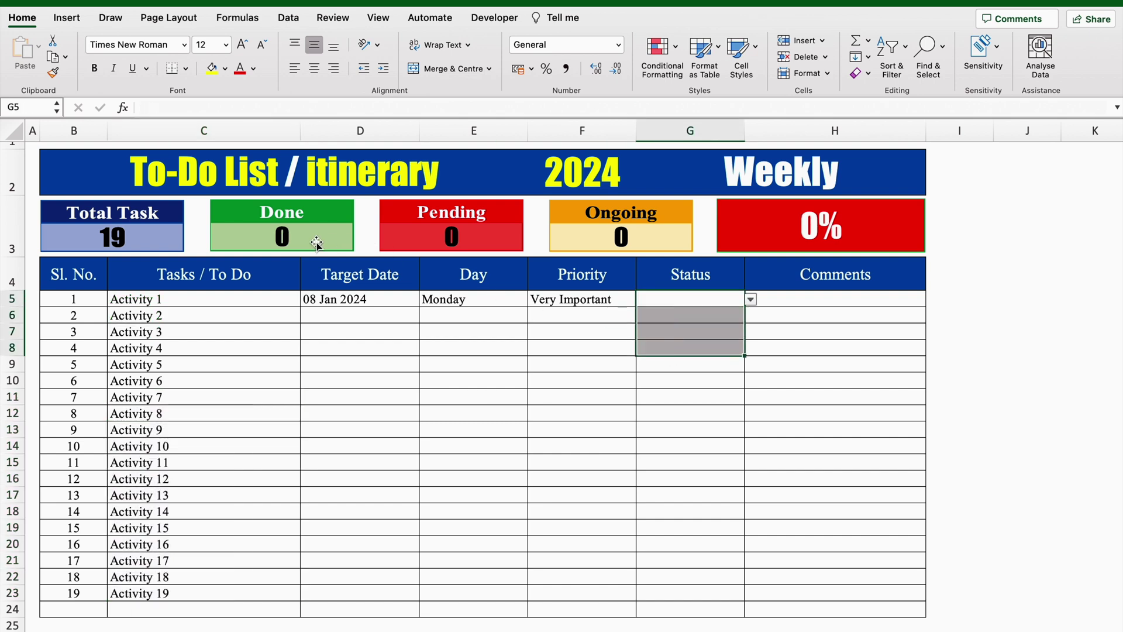
{"action": "left_click", "coordinate": [697, 302]}
{"action": "left_click", "coordinate": [752, 300]}
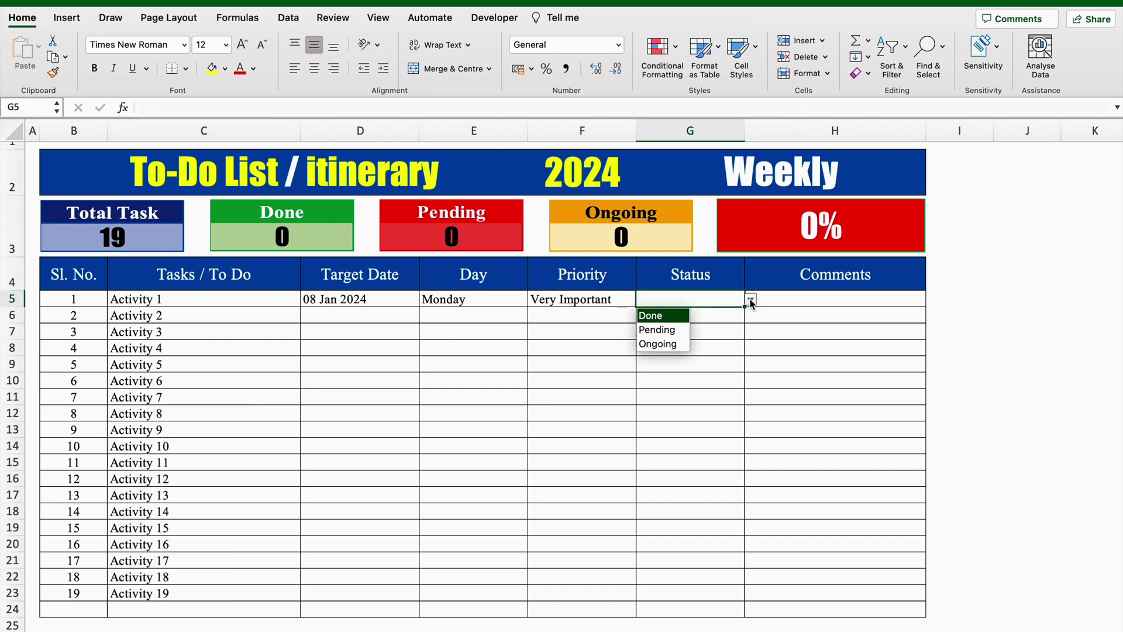
{"action": "left_click", "coordinate": [675, 317]}
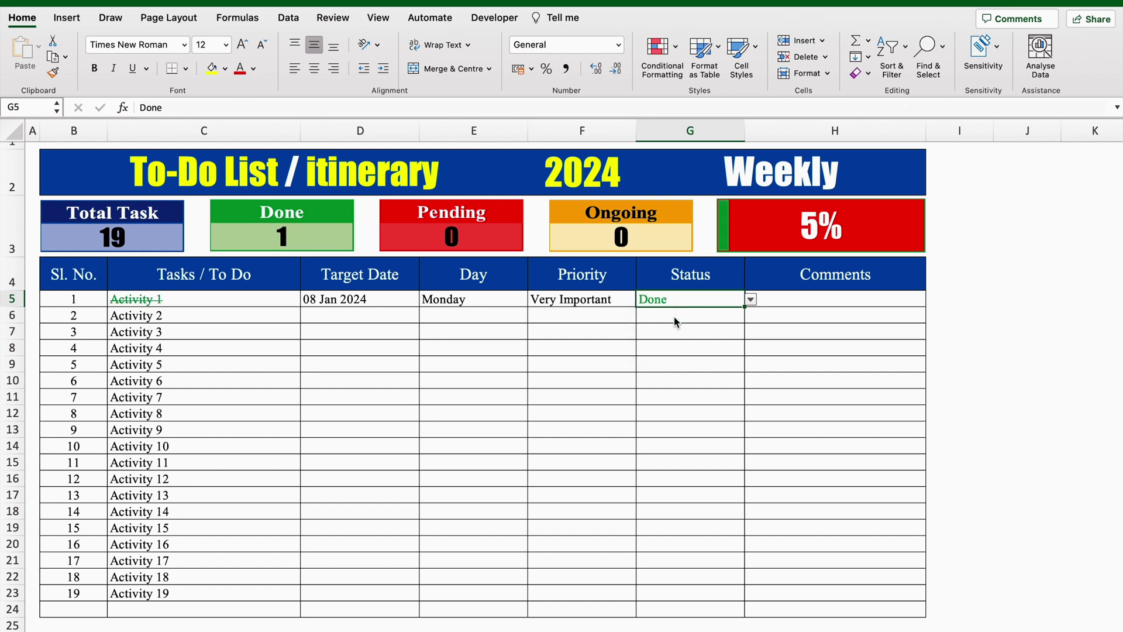
{"action": "left_click_drag", "start_coordinate": [745, 307], "coordinate": [749, 397]}
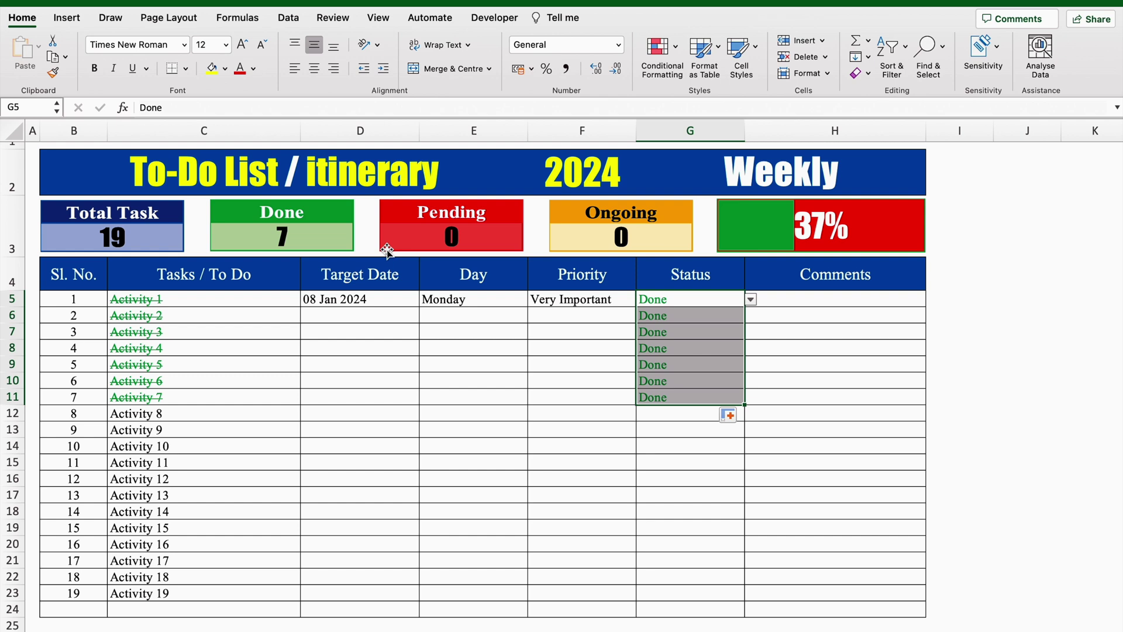
Set the status of Activity 8 to Pending and fill it down through Activity 11
{"action": "left_click", "coordinate": [694, 413]}
{"action": "left_click", "coordinate": [751, 413]}
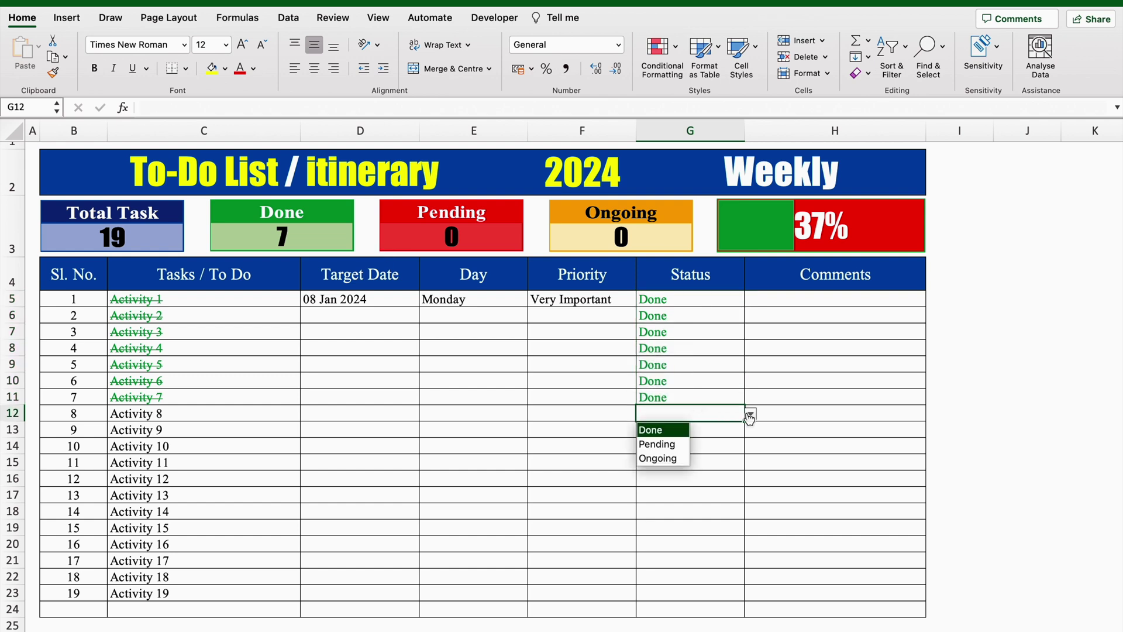
{"action": "left_click", "coordinate": [678, 445]}
{"action": "left_click_drag", "start_coordinate": [745, 421], "coordinate": [742, 466]}
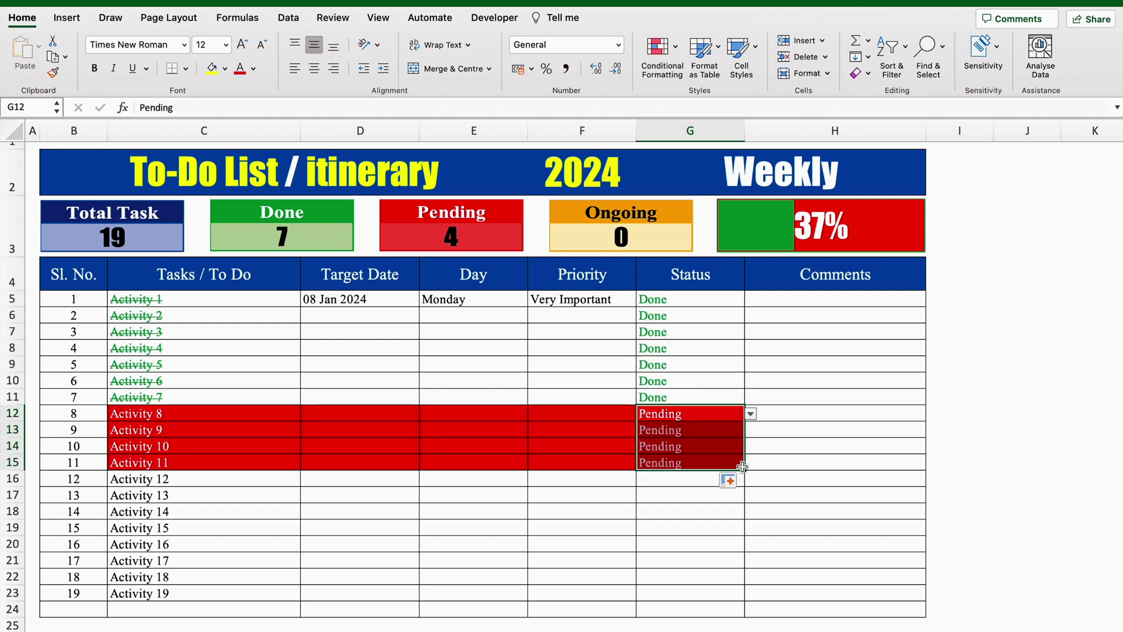
Change the status of Activity 10 and Activity 11 to Ongoing
{"action": "left_click", "coordinate": [739, 446]}
{"action": "left_click", "coordinate": [751, 446]}
{"action": "left_click", "coordinate": [659, 491]}
{"action": "left_click", "coordinate": [734, 462]}
{"action": "left_click", "coordinate": [751, 464]}
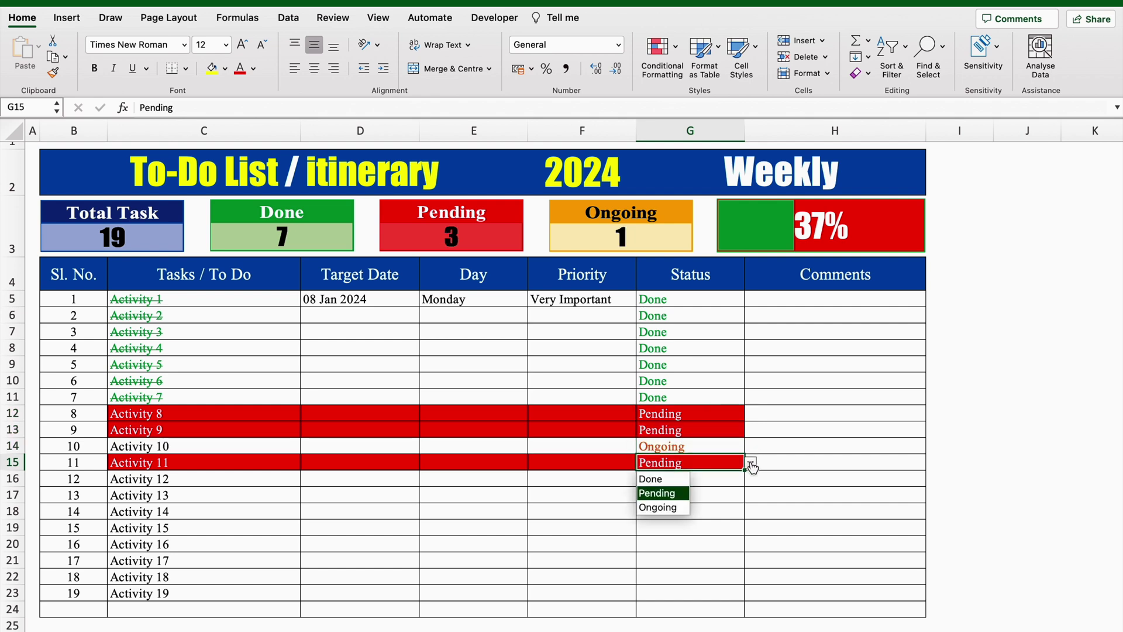
{"action": "left_click", "coordinate": [659, 508]}
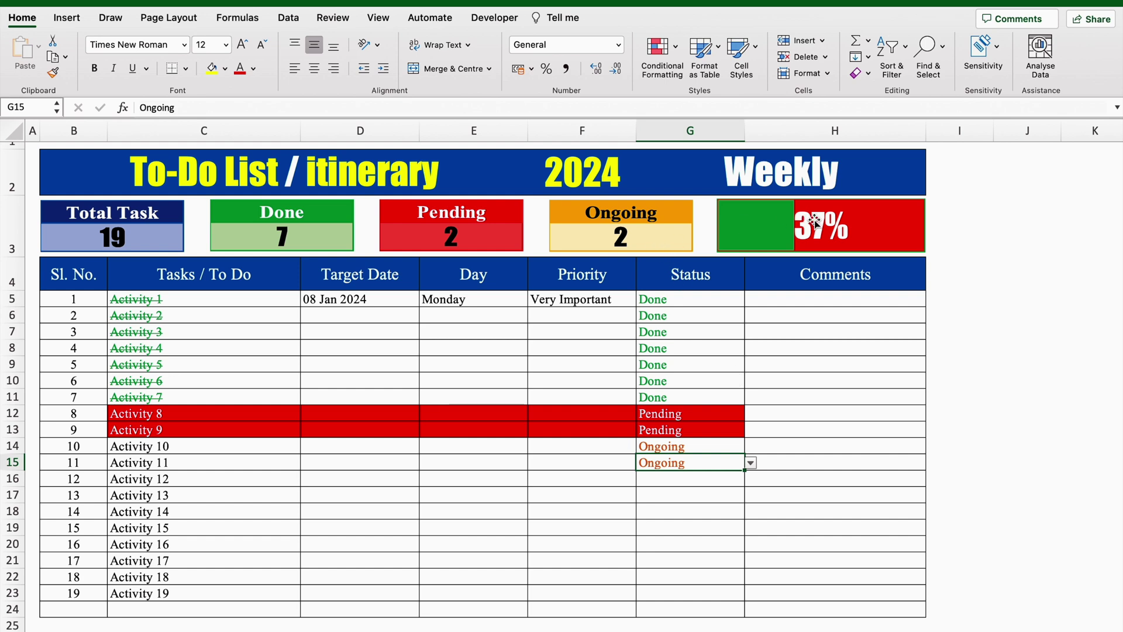
Set the status of Activities 12 to 19 to Done and clear those eight statuses again
{"action": "left_click", "coordinate": [720, 479]}
{"action": "left_click", "coordinate": [750, 479]}
{"action": "left_click", "coordinate": [750, 478]}
{"action": "left_click", "coordinate": [750, 478]}
{"action": "left_click", "coordinate": [739, 483]}
{"action": "left_click", "coordinate": [751, 478]}
{"action": "left_click", "coordinate": [655, 494]}
{"action": "left_click_drag", "start_coordinate": [744, 486], "coordinate": [754, 603]}
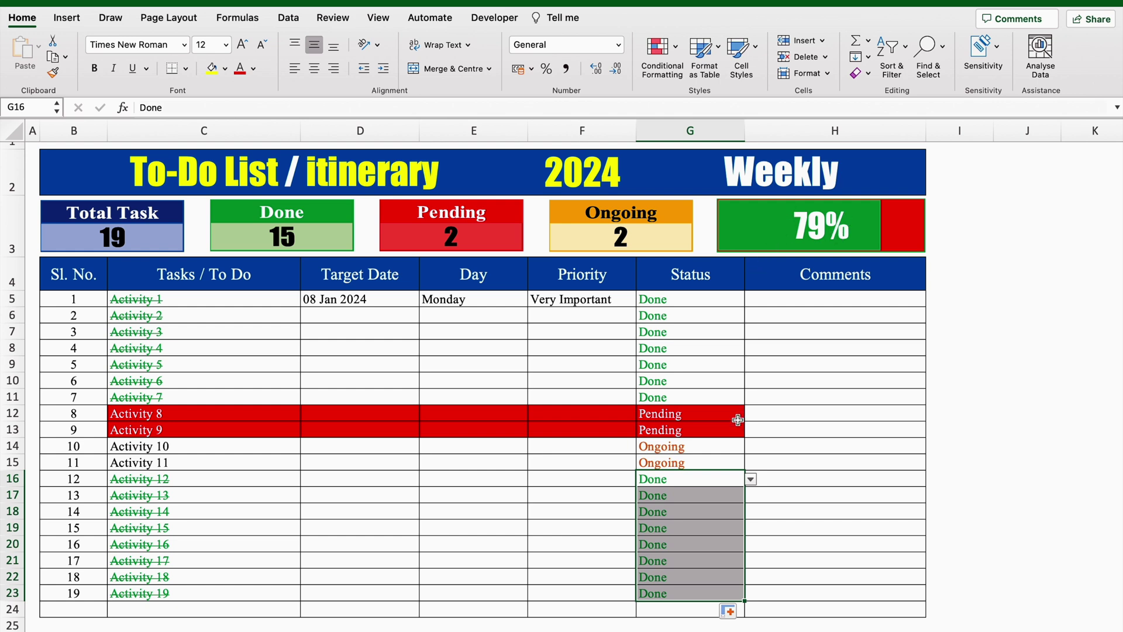
{"action": "key", "text": "Delete"}
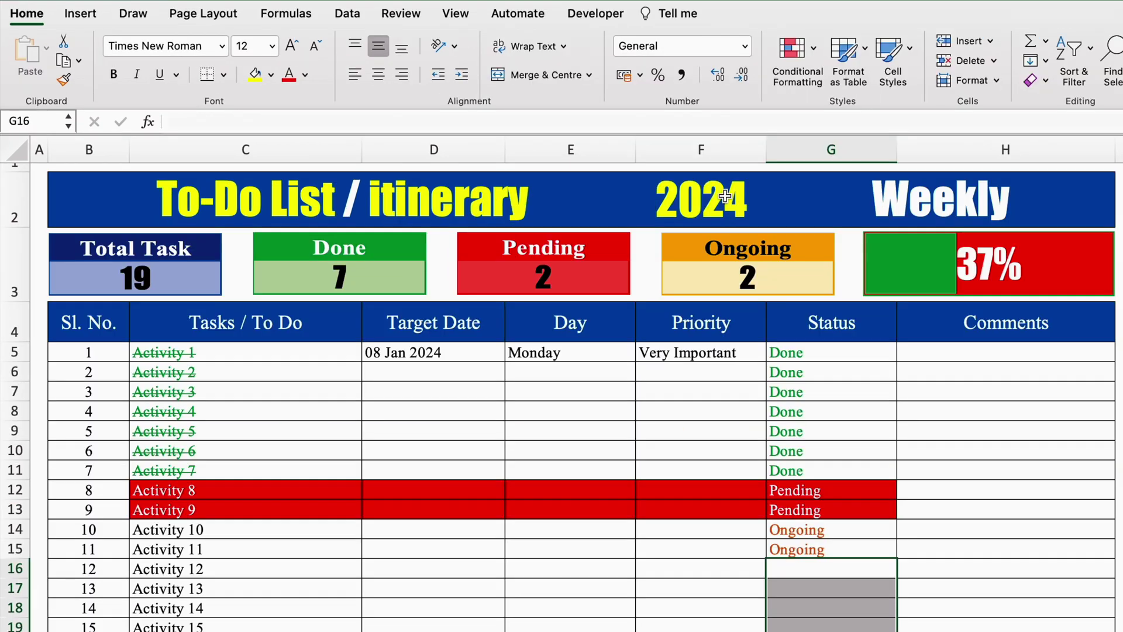
View the available choices for the 2024 year cell and the Weekly period cell in the title banner
{"action": "left_click", "coordinate": [603, 170]}
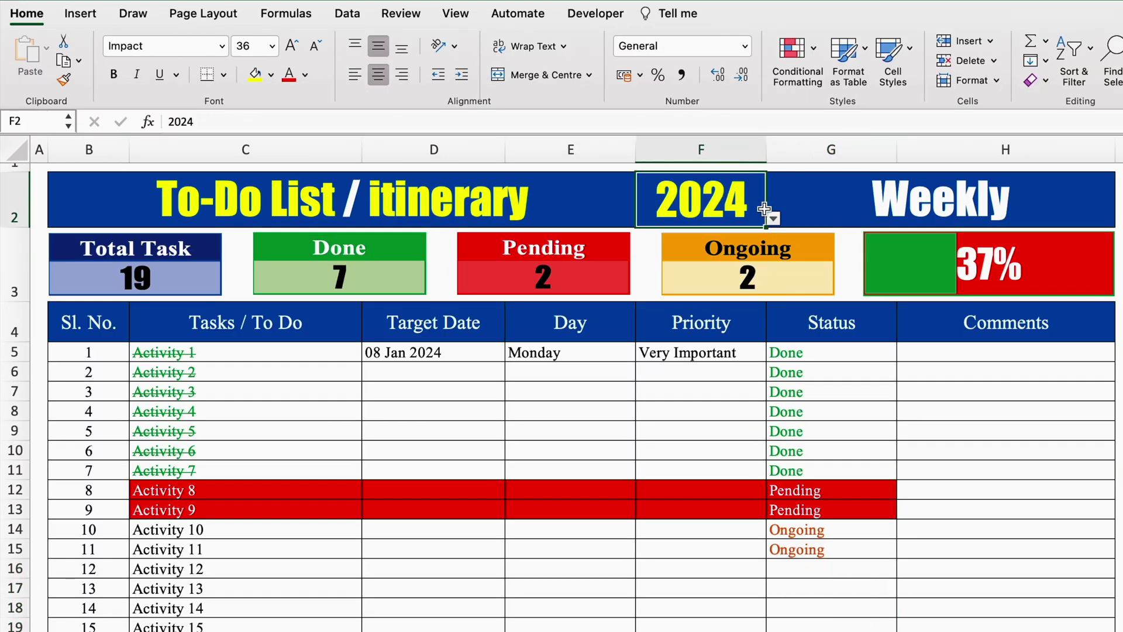
{"action": "left_click", "coordinate": [643, 189]}
{"action": "left_click", "coordinate": [774, 219]}
{"action": "left_click", "coordinate": [922, 202]}
{"action": "key", "text": "alt+Down"}
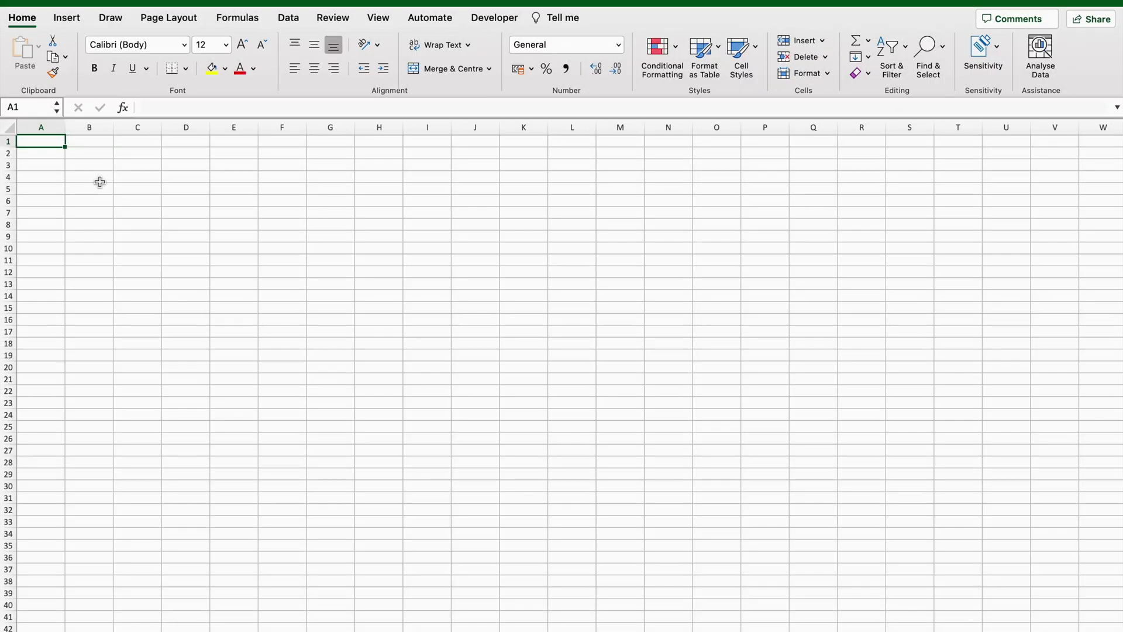
Enter the headers Sl. No., Task / To-Do, Target Date, Day, Priority, Status and Comments across row 4, starting in B4
{"action": "left_click", "coordinate": [100, 181]}
{"action": "scroll", "coordinate": [100, 182], "scroll_direction": "up", "scroll_amount": 4}
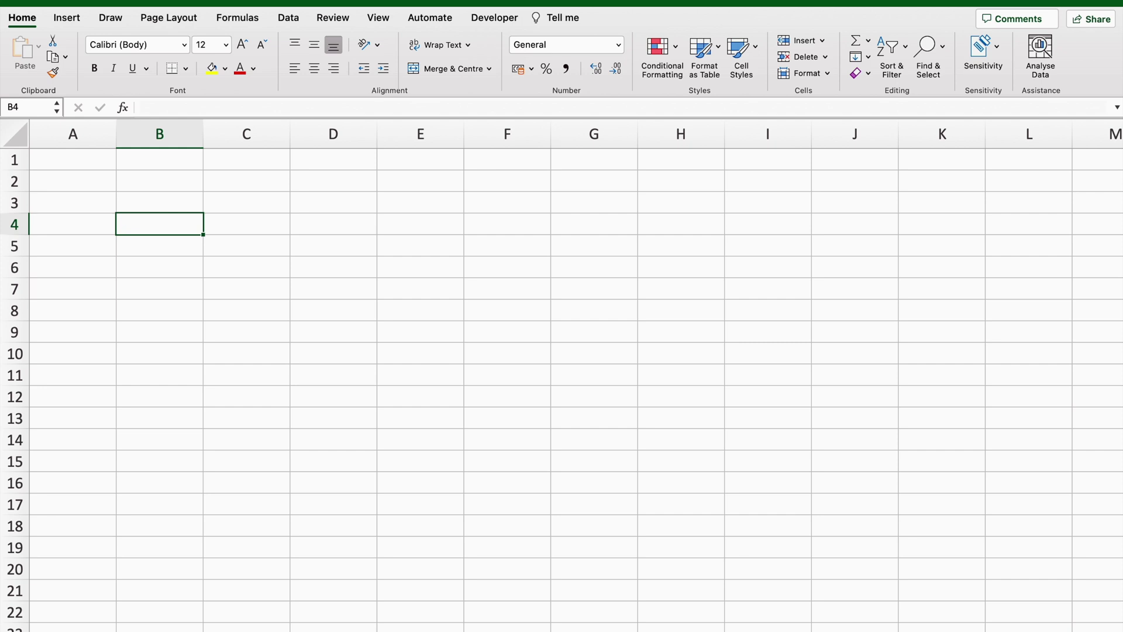
{"action": "type", "text": "Sl. No."}
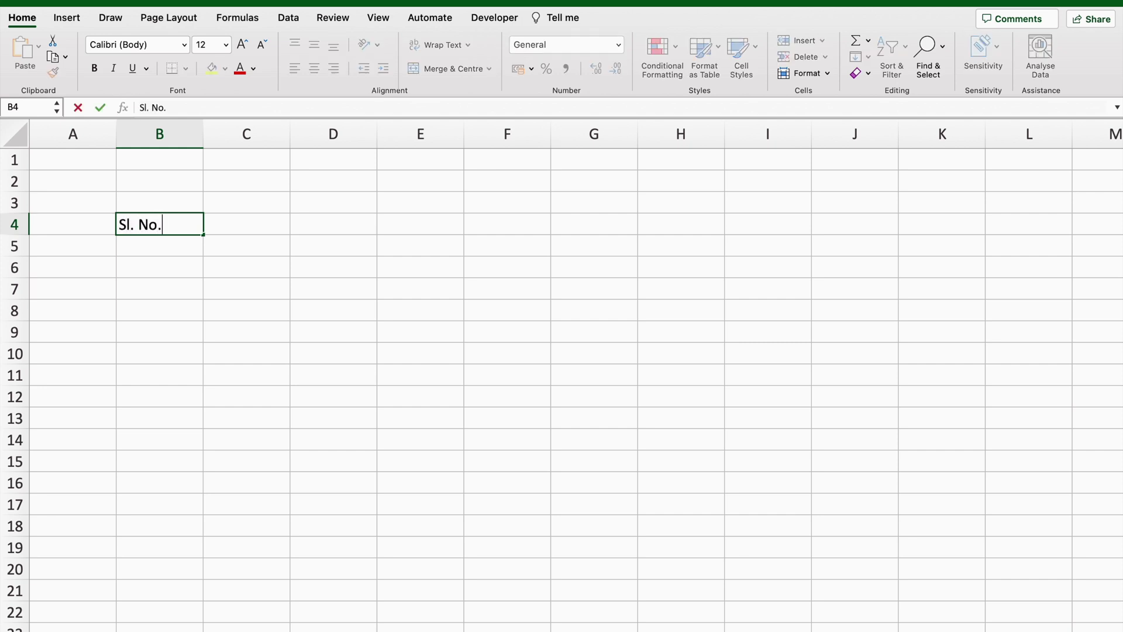
{"action": "key", "text": "Tab"}
{"action": "type", "text": "Tas"}
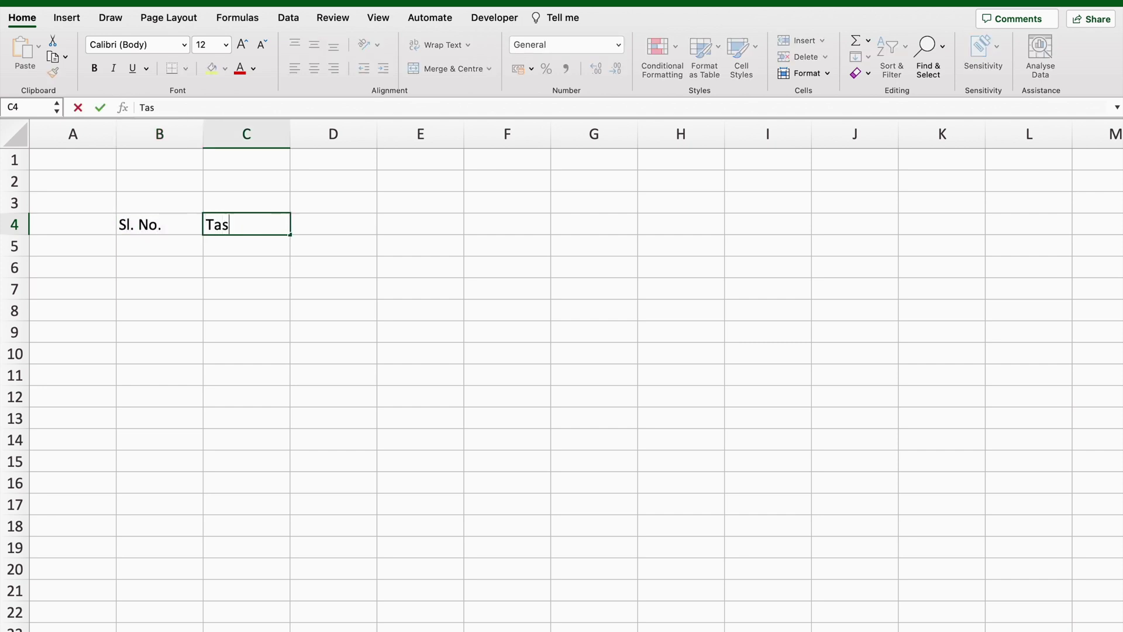
{"action": "type", "text": "k / To-Do"}
{"action": "key", "text": "Tab"}
{"action": "type", "text": "Target Date"}
{"action": "key", "text": "Tab"}
{"action": "type", "text": "Day"}
{"action": "key", "text": "Tab"}
{"action": "type", "text": "Priority"}
{"action": "key", "text": "Tab"}
{"action": "type", "text": "Status"}
{"action": "key", "text": "Tab"}
{"action": "type", "text": "Comments"}
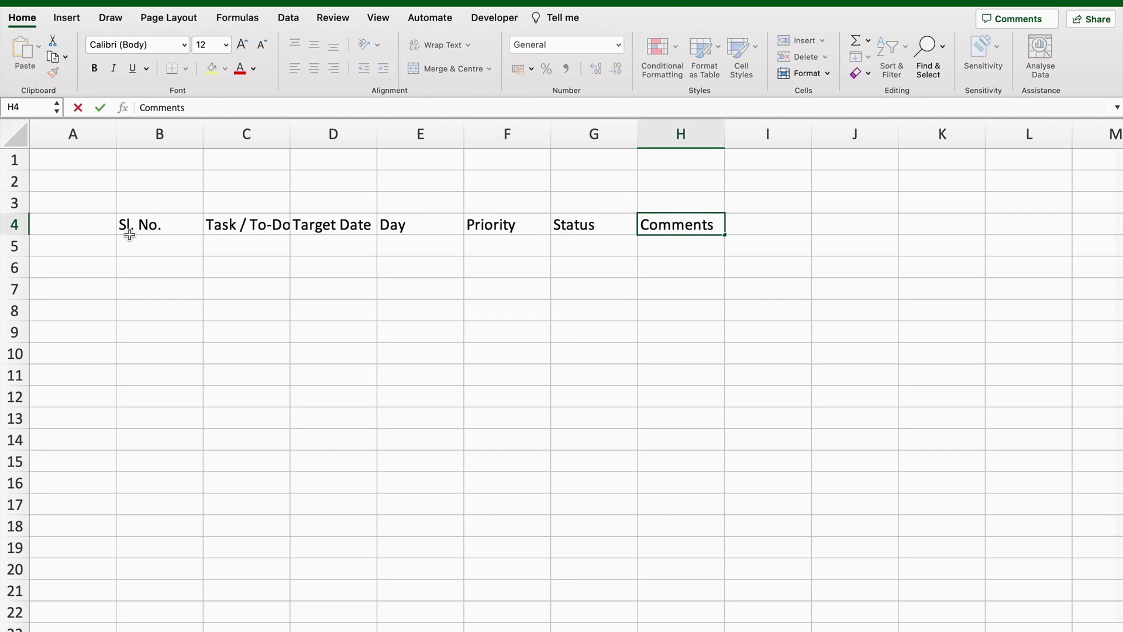
Centre the contents of row 4 horizontally and middle-align all cells of the sheet vertically
{"action": "left_click", "coordinate": [15, 224]}
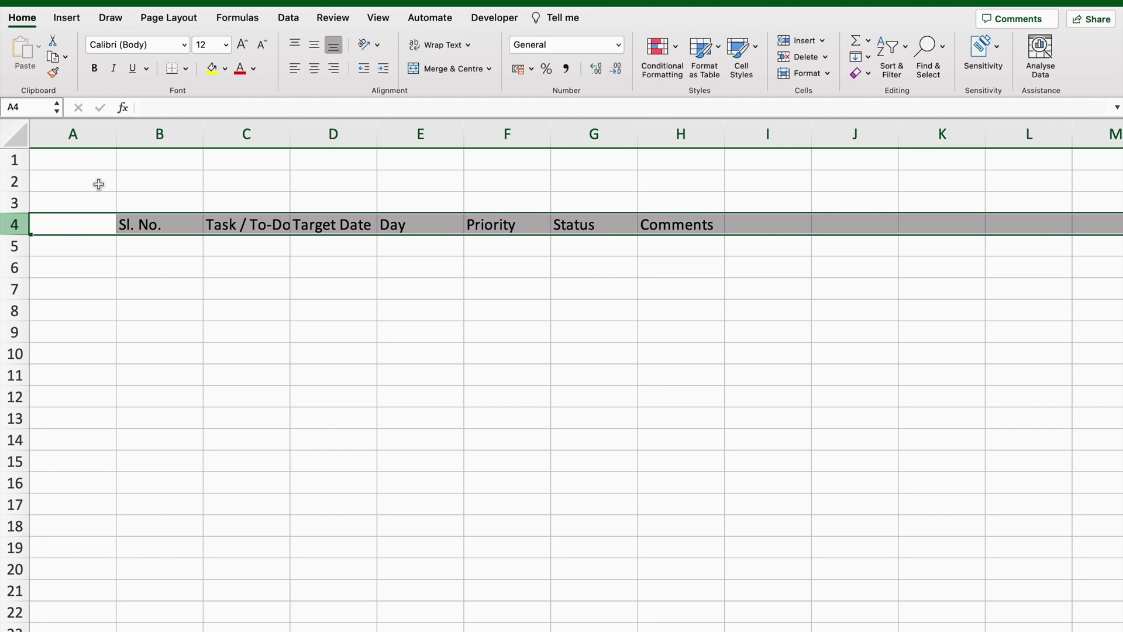
{"action": "left_click", "coordinate": [315, 69]}
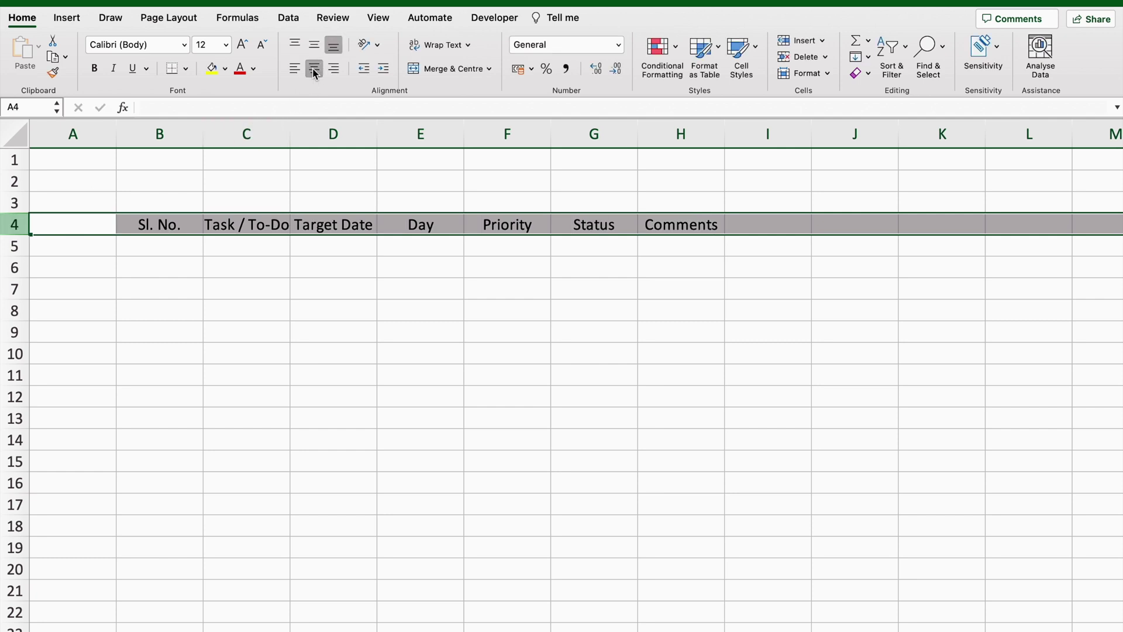
{"action": "left_click", "coordinate": [15, 137]}
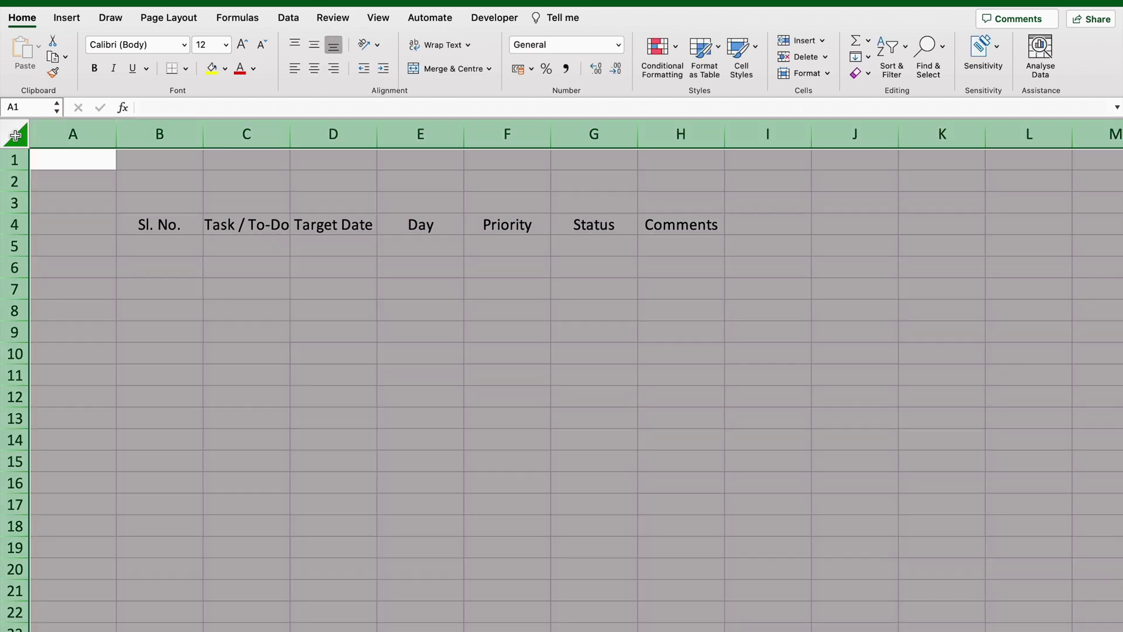
{"action": "left_click", "coordinate": [314, 45]}
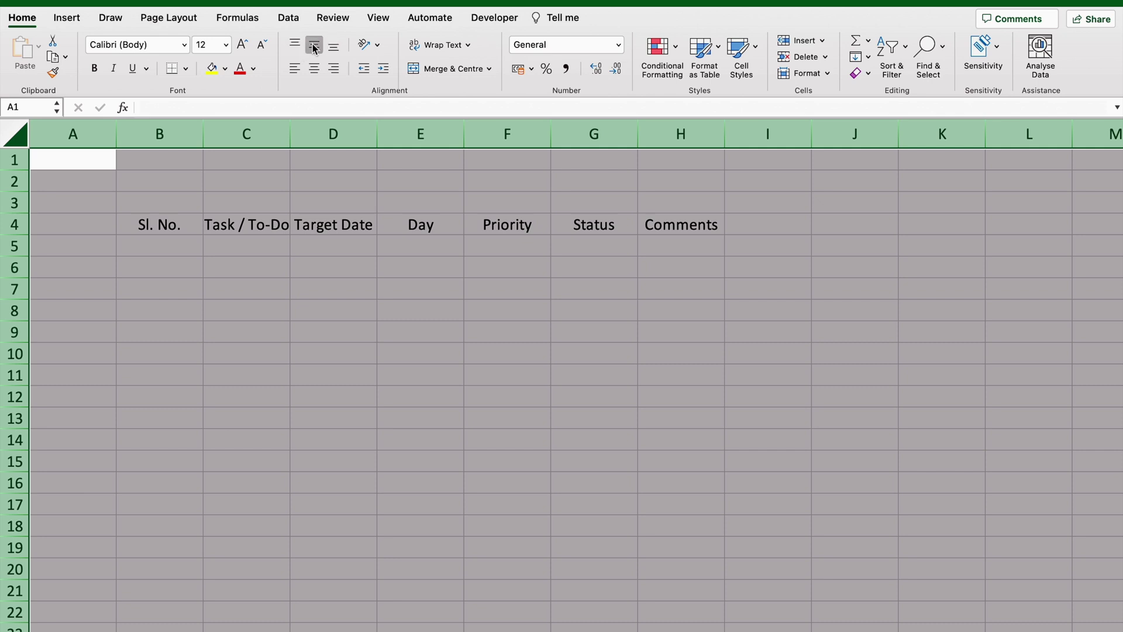
Set the font of the whole sheet to Times New Roman
{"action": "left_click", "coordinate": [185, 45]}
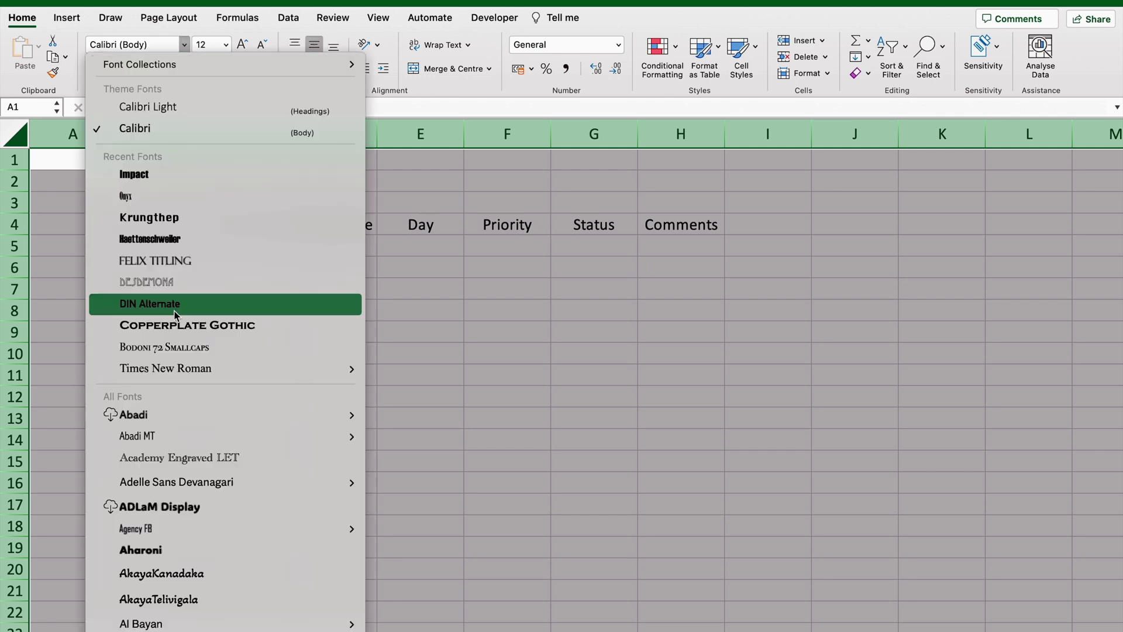
{"action": "left_click", "coordinate": [173, 368]}
{"action": "left_click", "coordinate": [246, 331]}
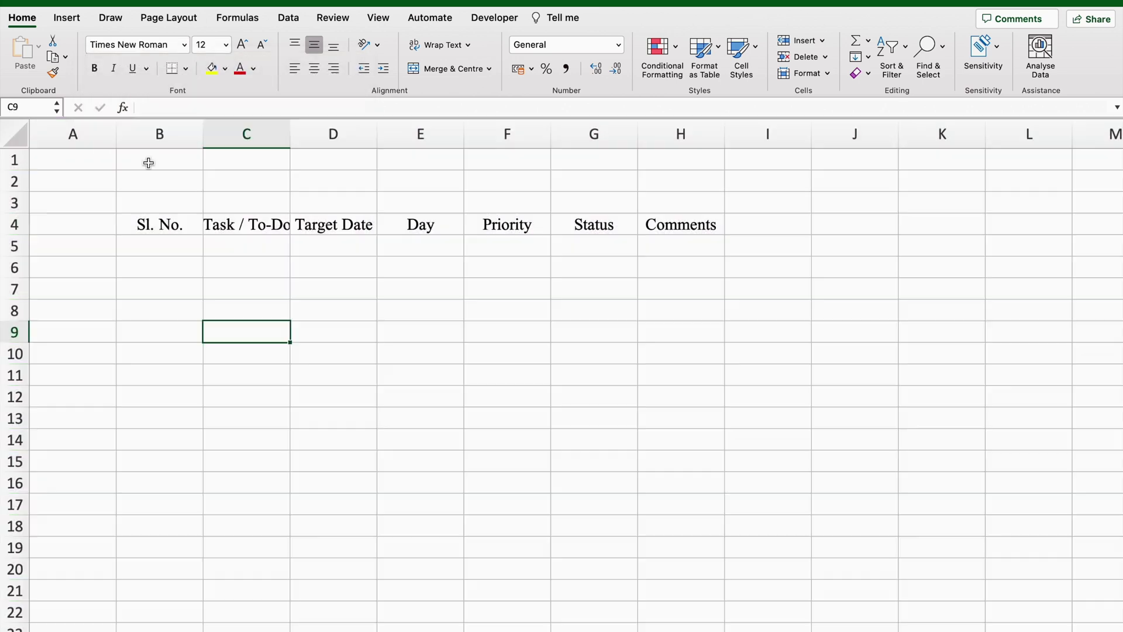
Narrow column A to a thin margin and widen the Task / To-Do and Comments columns
{"action": "left_click_drag", "start_coordinate": [117, 134], "coordinate": [42, 135]}
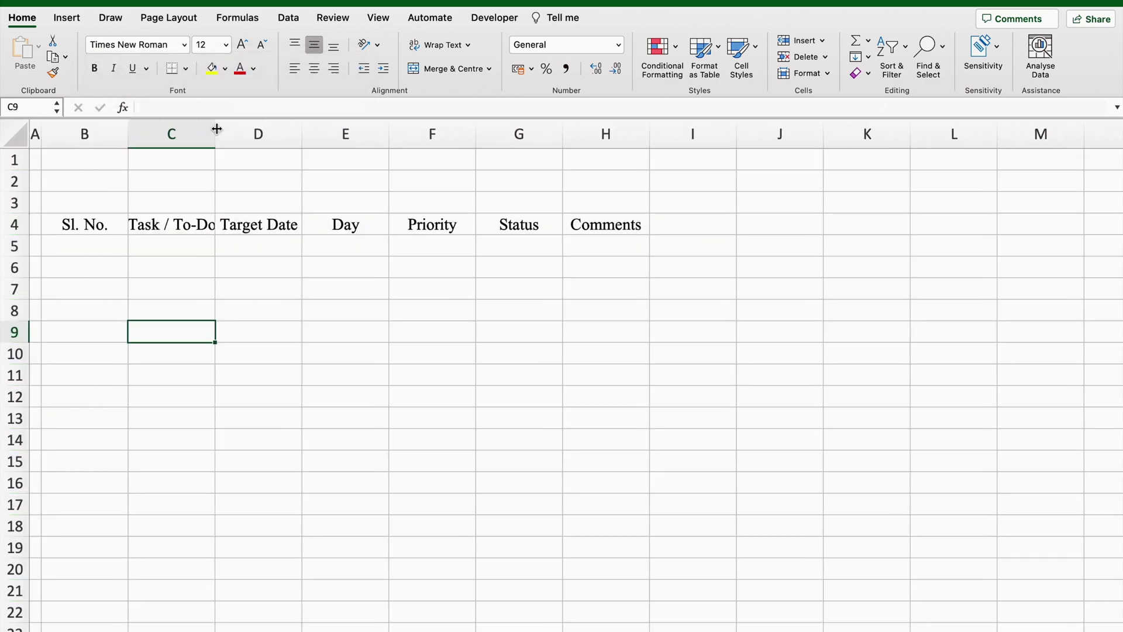
{"action": "left_click_drag", "start_coordinate": [217, 129], "coordinate": [279, 134]}
{"action": "left_click_drag", "start_coordinate": [714, 128], "coordinate": [807, 129]}
Give the header cells B4:H4 a dark blue fill and white text
{"action": "left_click_drag", "start_coordinate": [82, 224], "coordinate": [716, 224]}
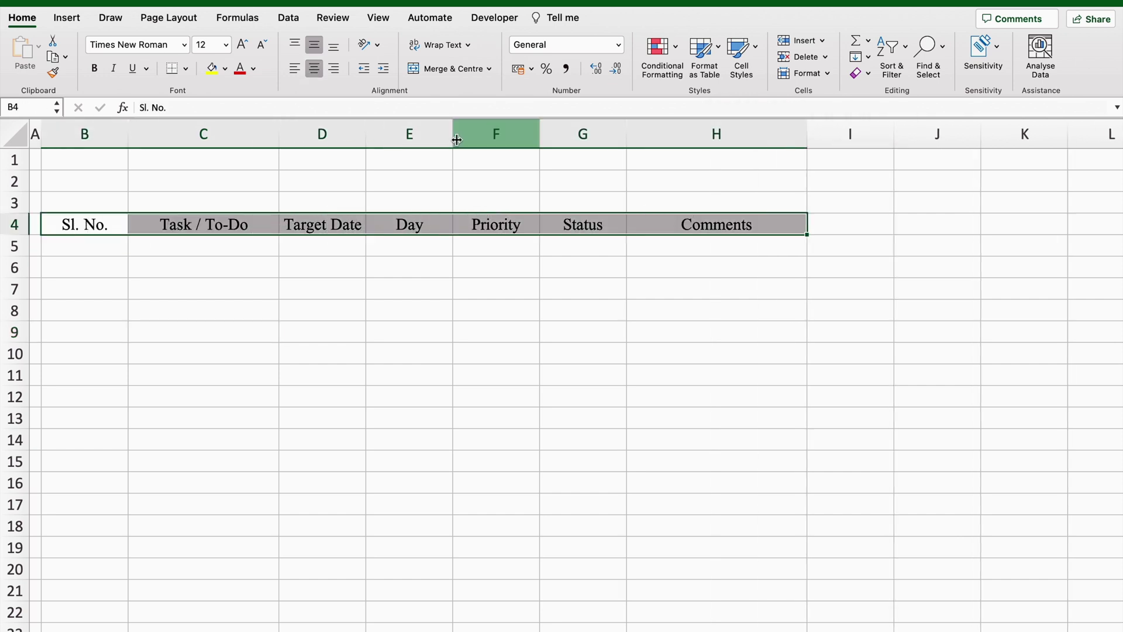
{"action": "left_click", "coordinate": [225, 68]}
{"action": "left_click", "coordinate": [310, 236]}
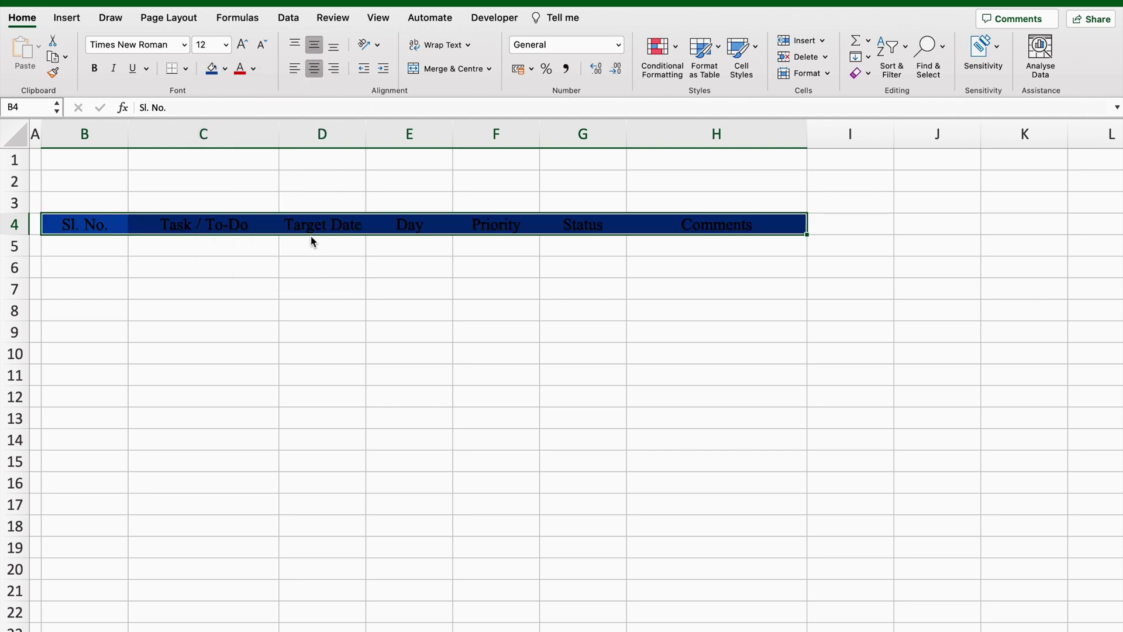
{"action": "left_click", "coordinate": [253, 69]}
{"action": "left_click", "coordinate": [246, 132]}
{"action": "left_click", "coordinate": [263, 296]}
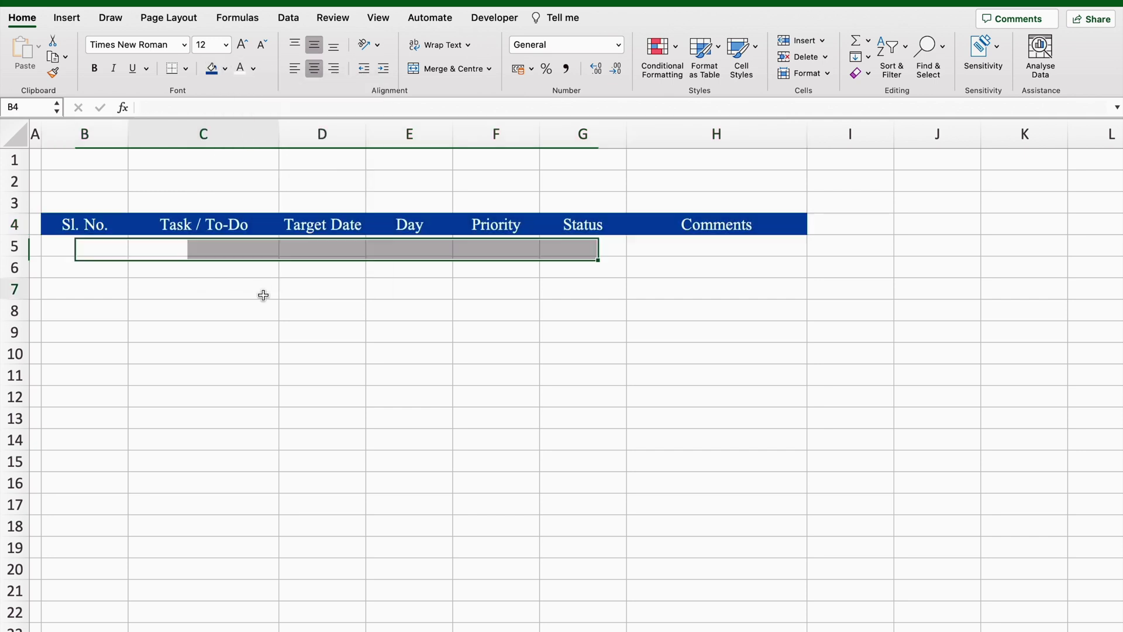
Enter the serial number formula =SEQUENCE(COUNTA(C5:C1048576)) in B5
{"action": "left_click", "coordinate": [86, 247]}
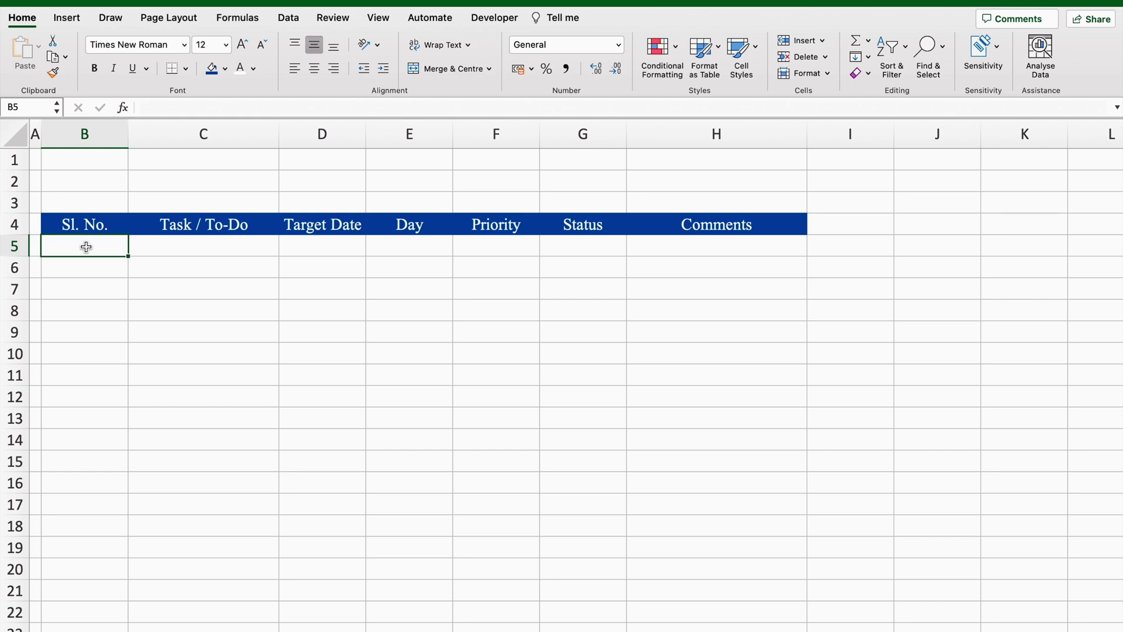
{"action": "type", "text": "=seq"}
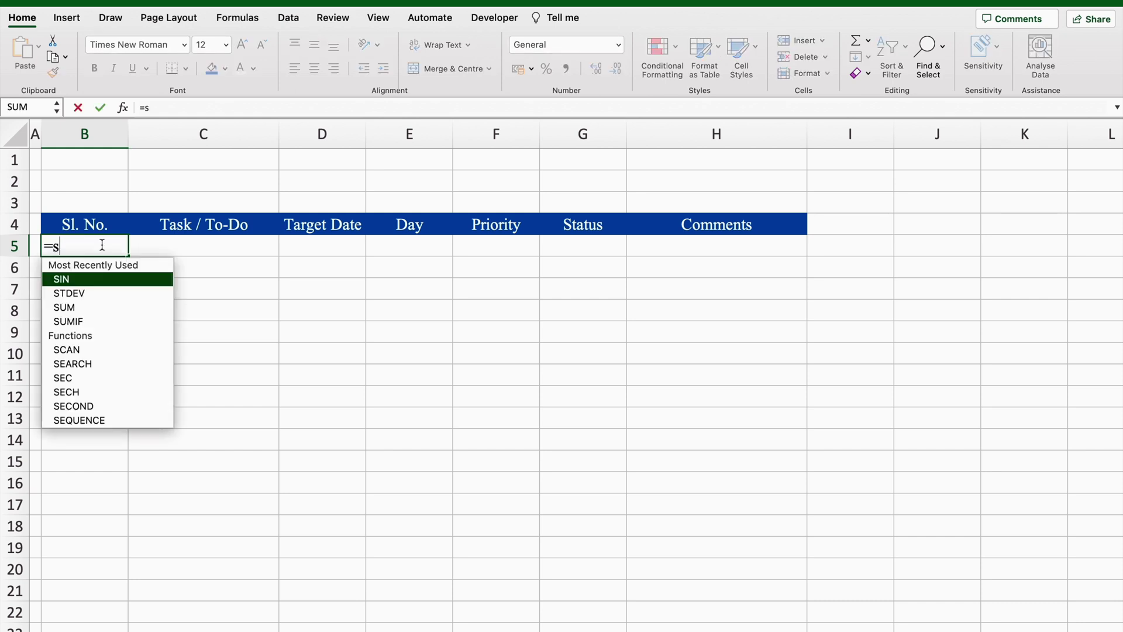
{"action": "double_click", "coordinate": [105, 277]}
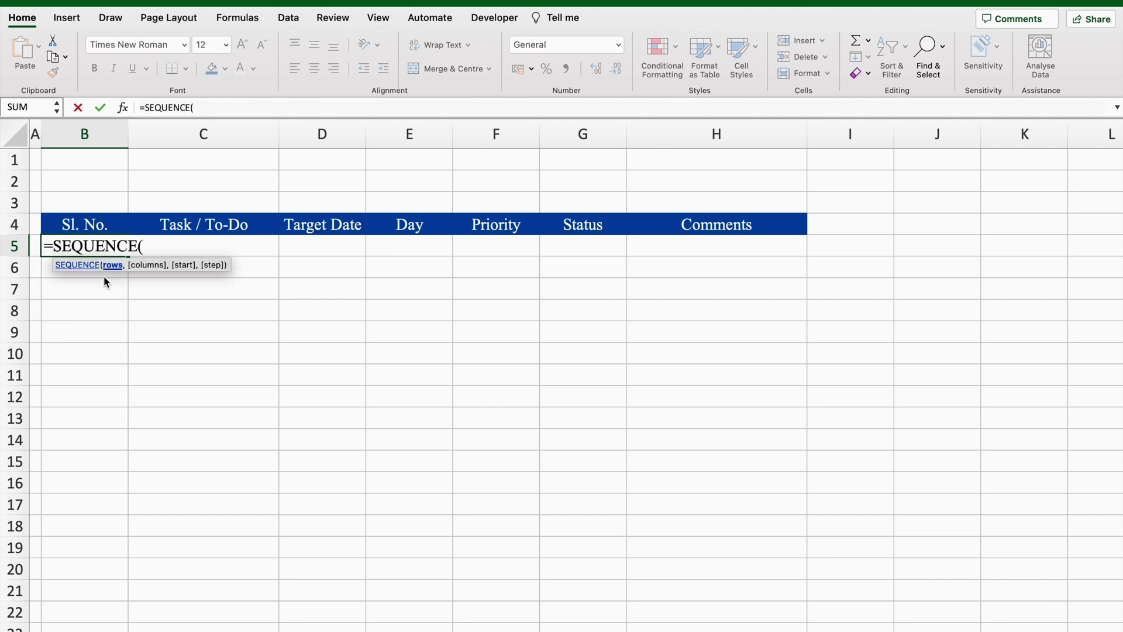
{"action": "type", "text": "C"}
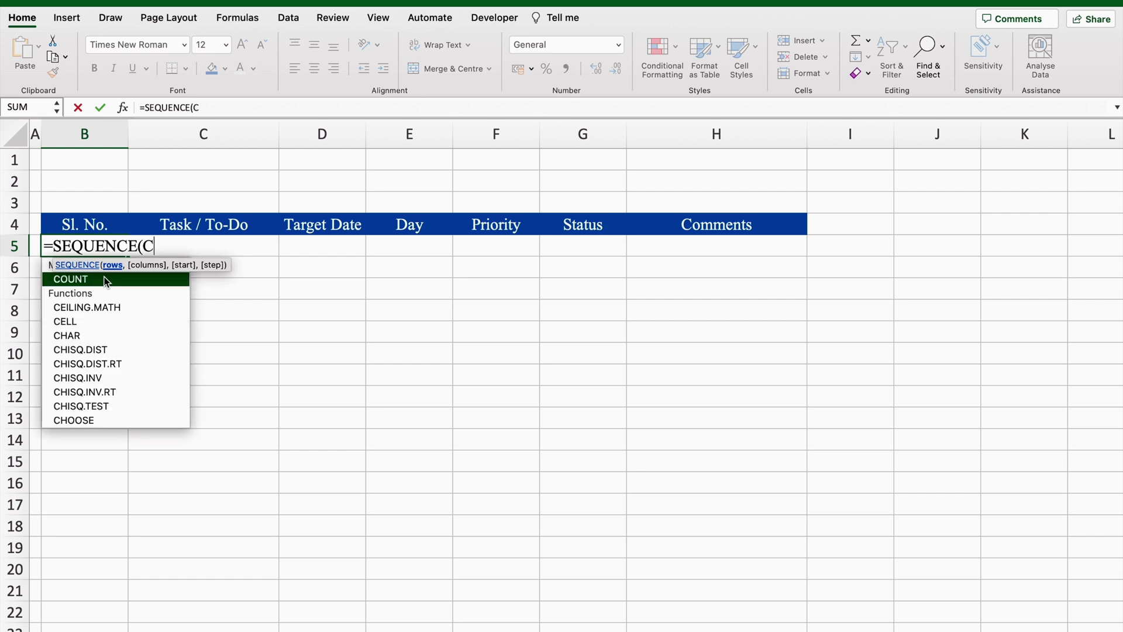
{"action": "type", "text": "ounta"}
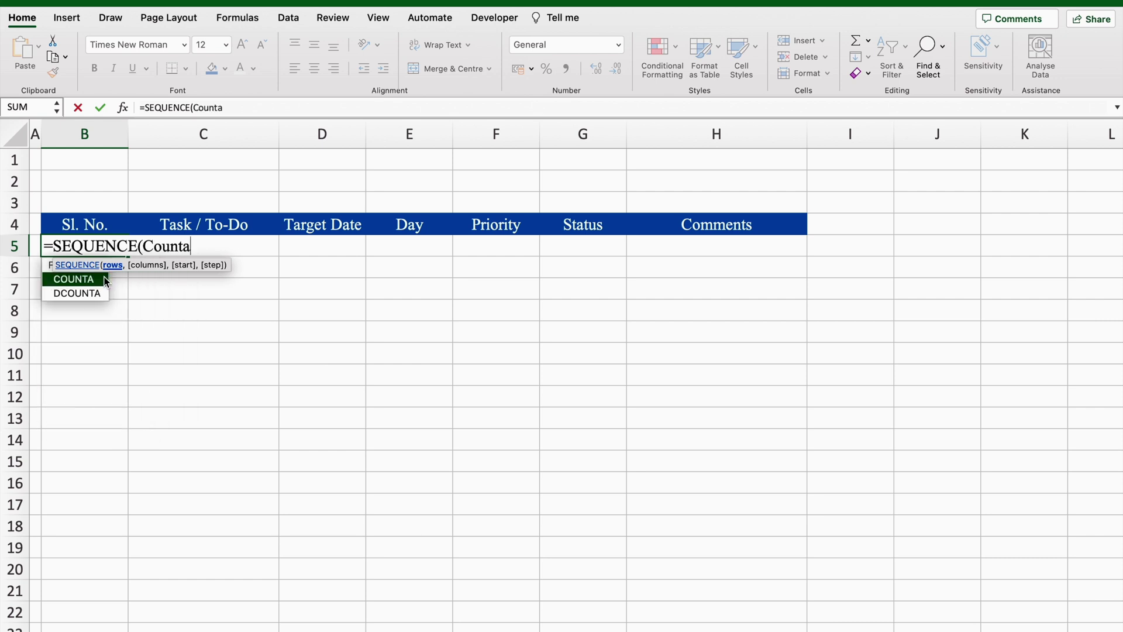
{"action": "key", "text": "Tab"}
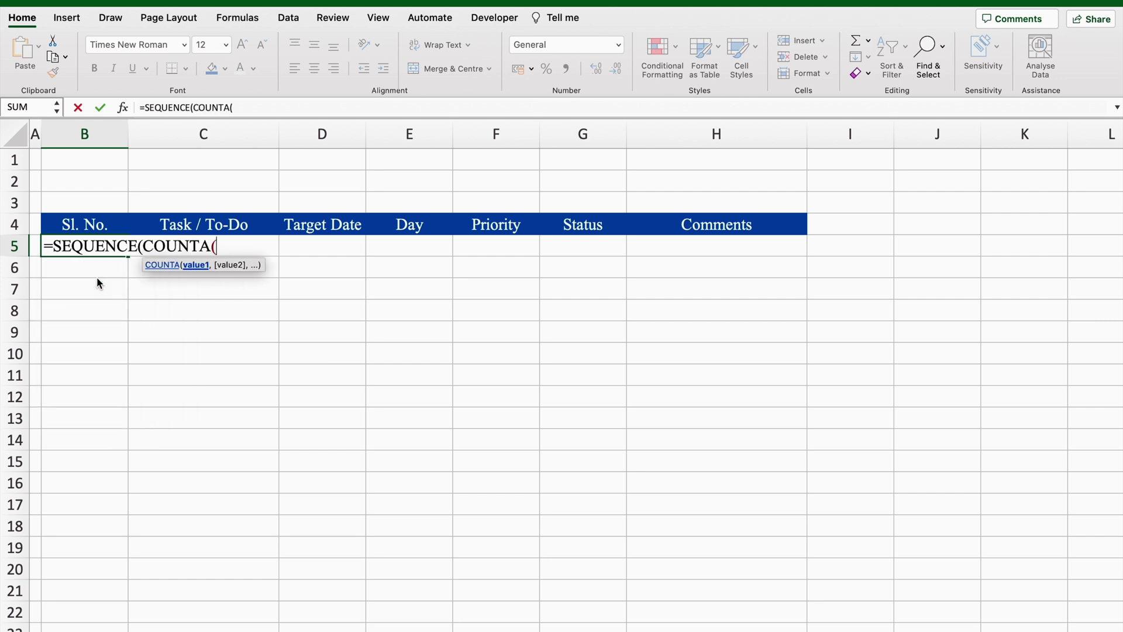
{"action": "left_click", "coordinate": [266, 248]}
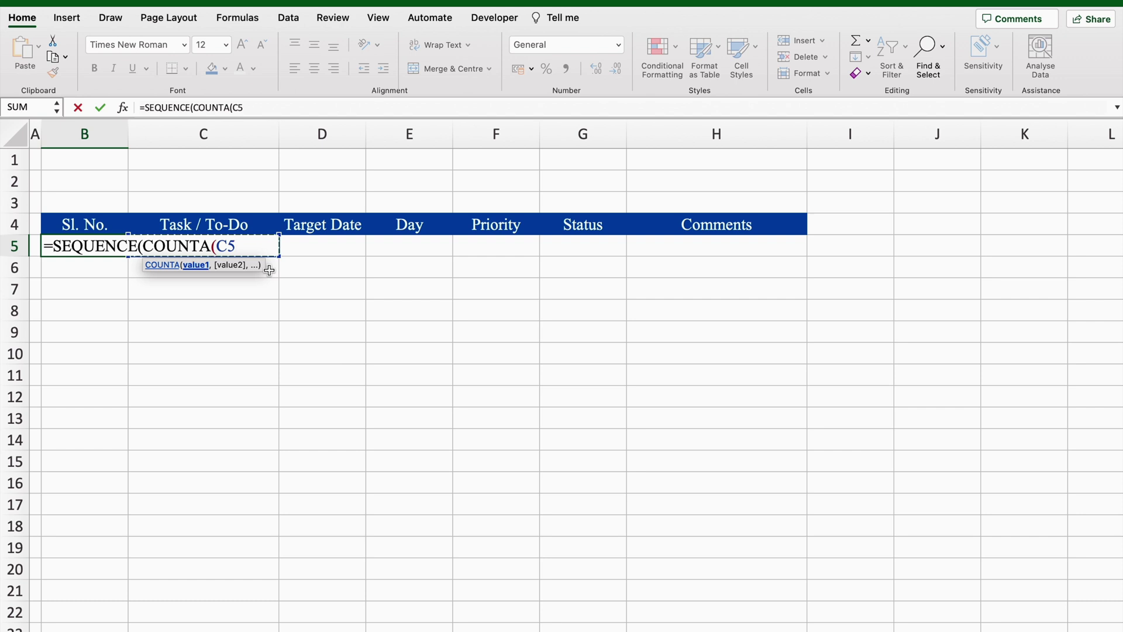
{"action": "key", "text": "ctrl+shift+Down"}
{"action": "type", "text": ")"}
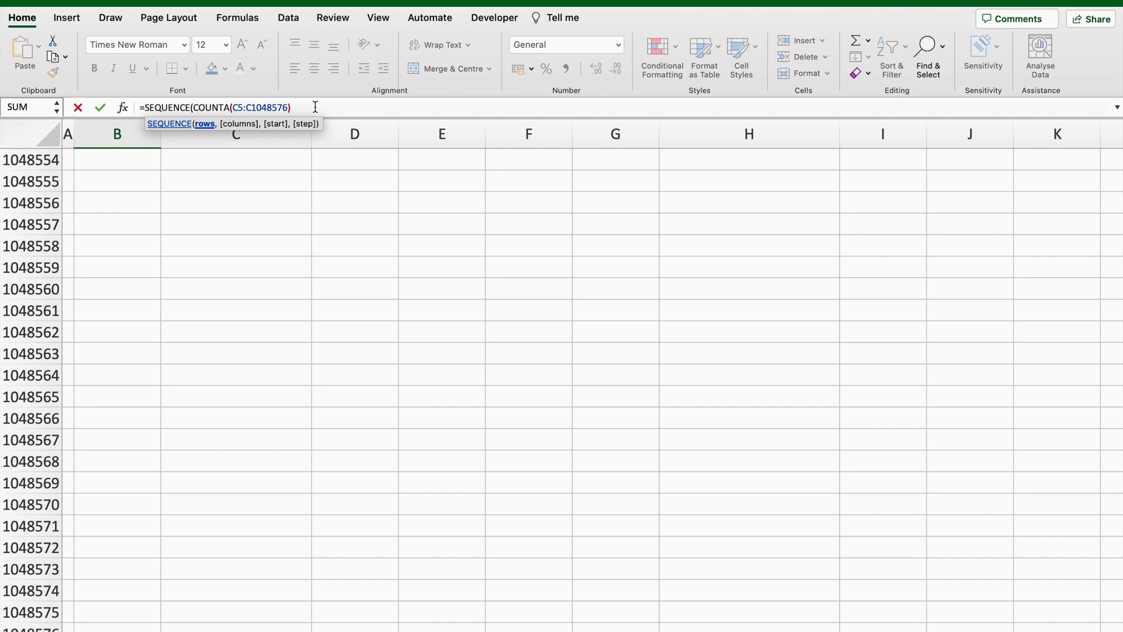
{"action": "type", "text": ")"}
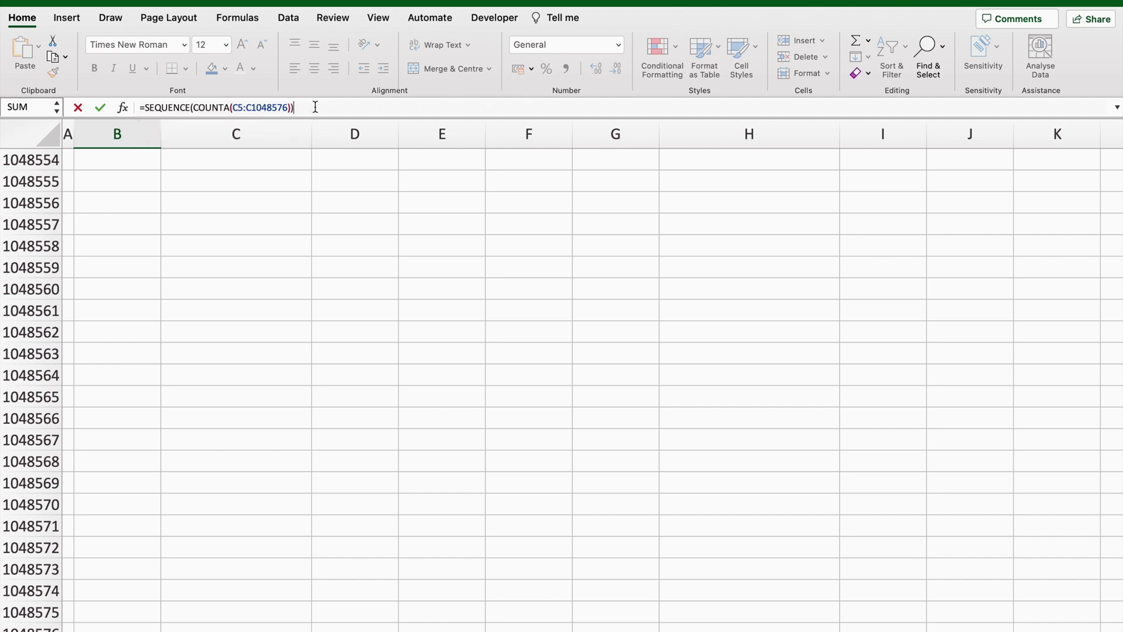
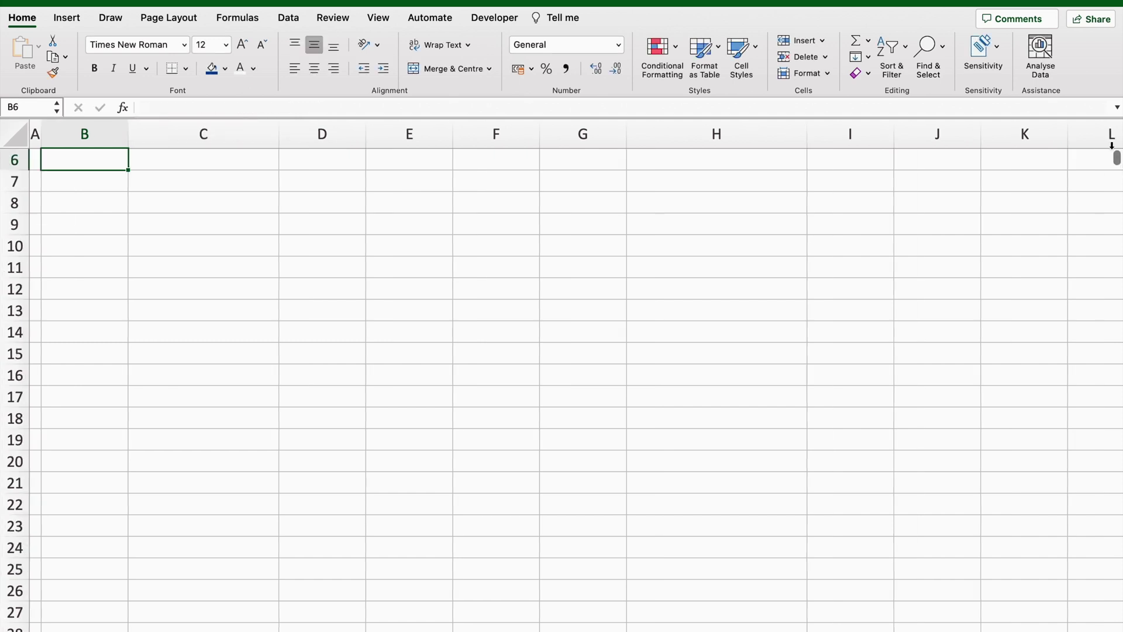
Wrap the B5 formula in IFERROR with an empty string as fallback: =IFERROR(SEQUENCE(COUNTA(C5:C1048576)),"")
{"action": "scroll", "coordinate": [1118, 158], "scroll_direction": "up", "scroll_amount": 2}
{"action": "key", "text": "Up"}
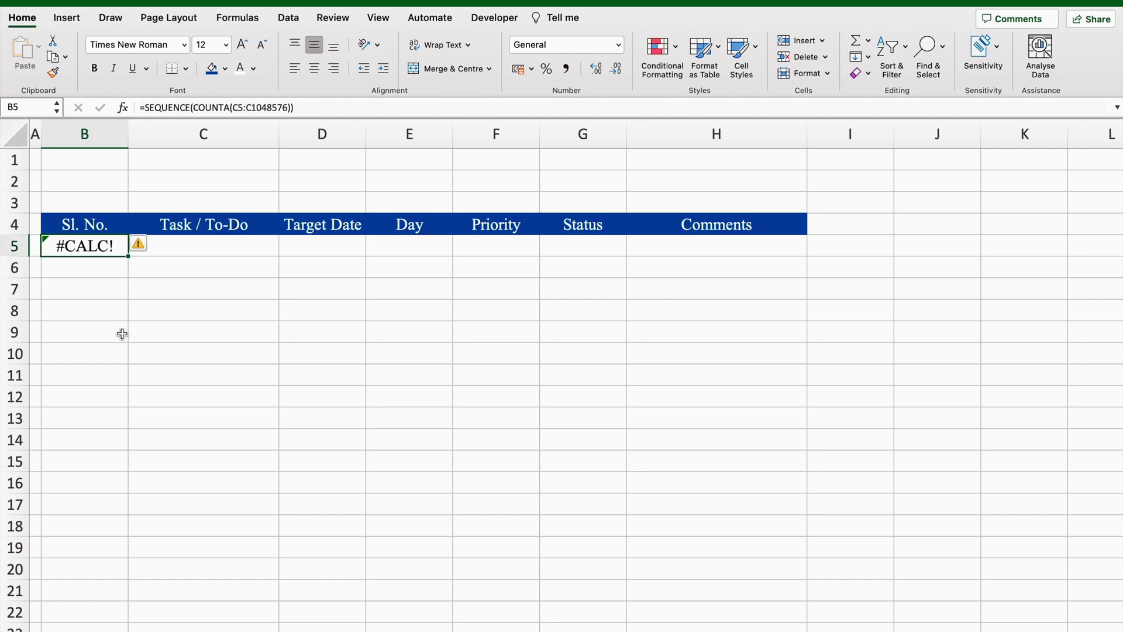
{"action": "left_click", "coordinate": [147, 107]}
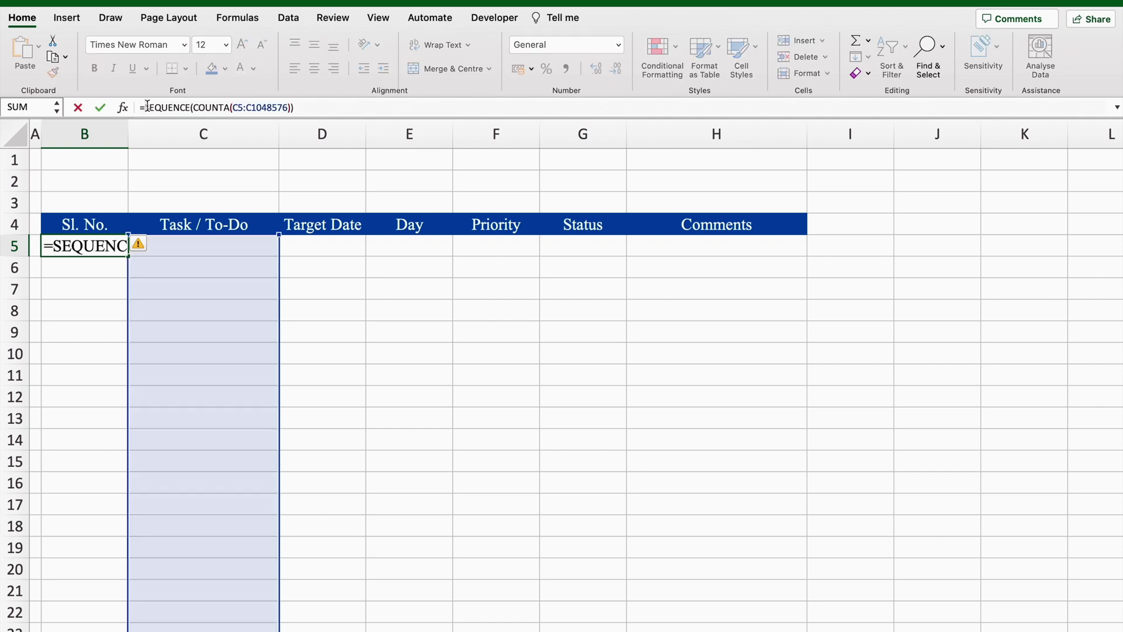
{"action": "type", "text": "iferr"}
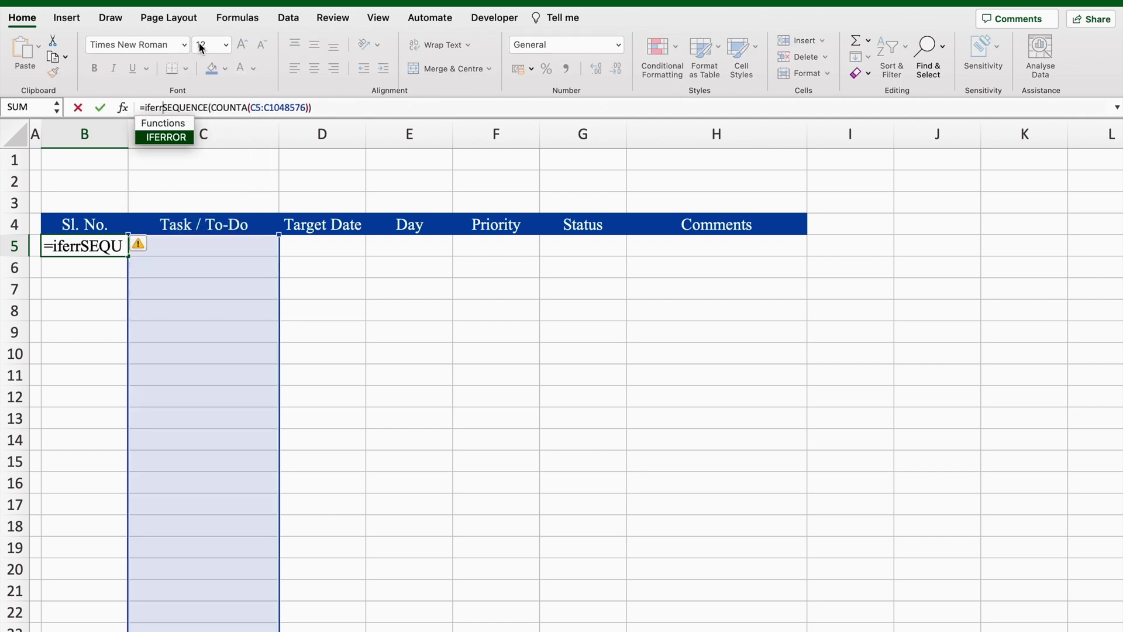
{"action": "double_click", "coordinate": [163, 138]}
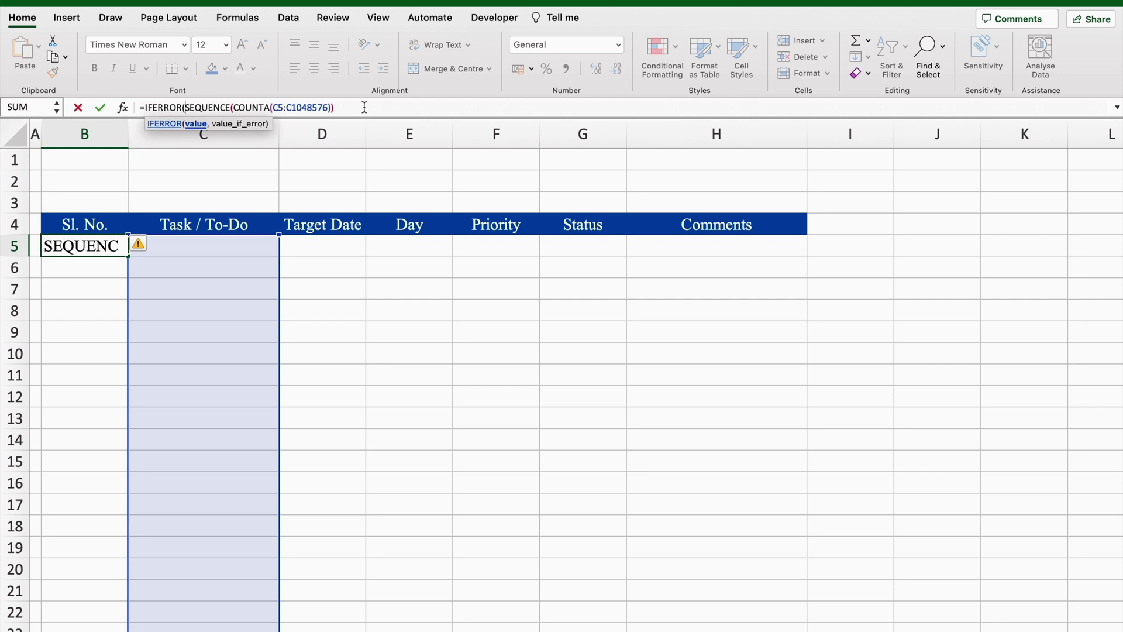
{"action": "type", "text": ","}
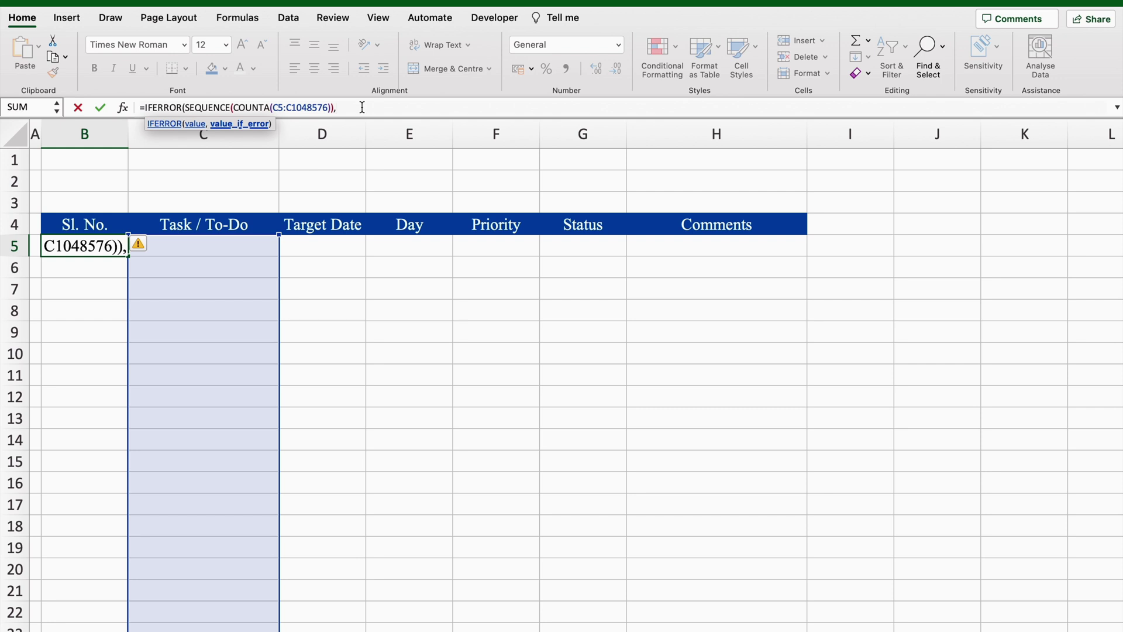
{"action": "type", "text": "\"\""}
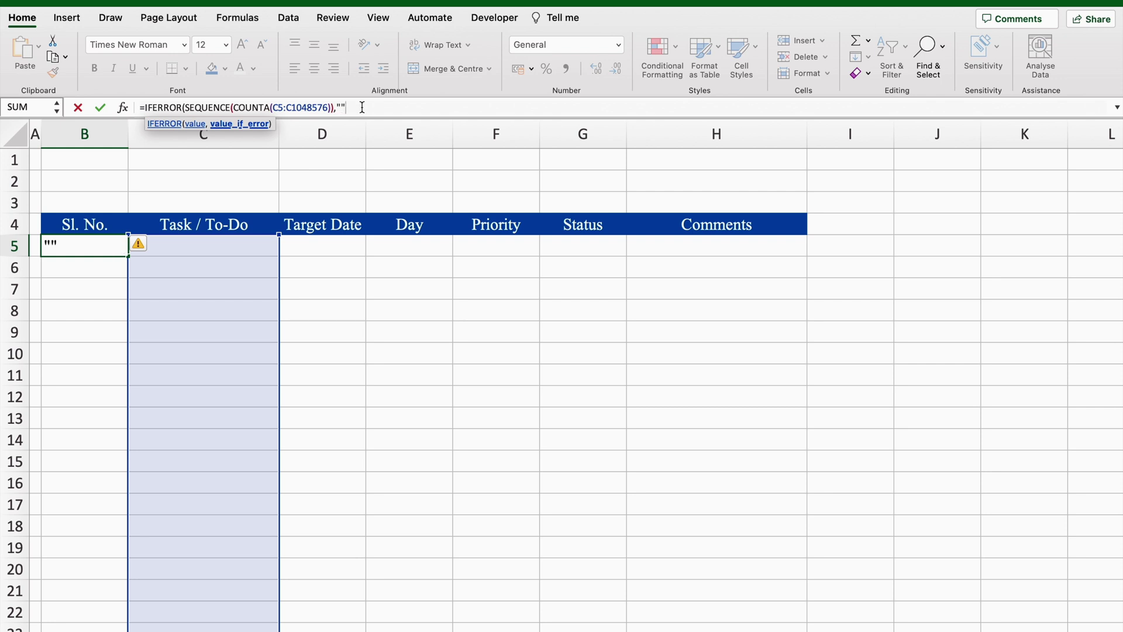
{"action": "type", "text": ")"}
{"action": "key", "text": "Return"}
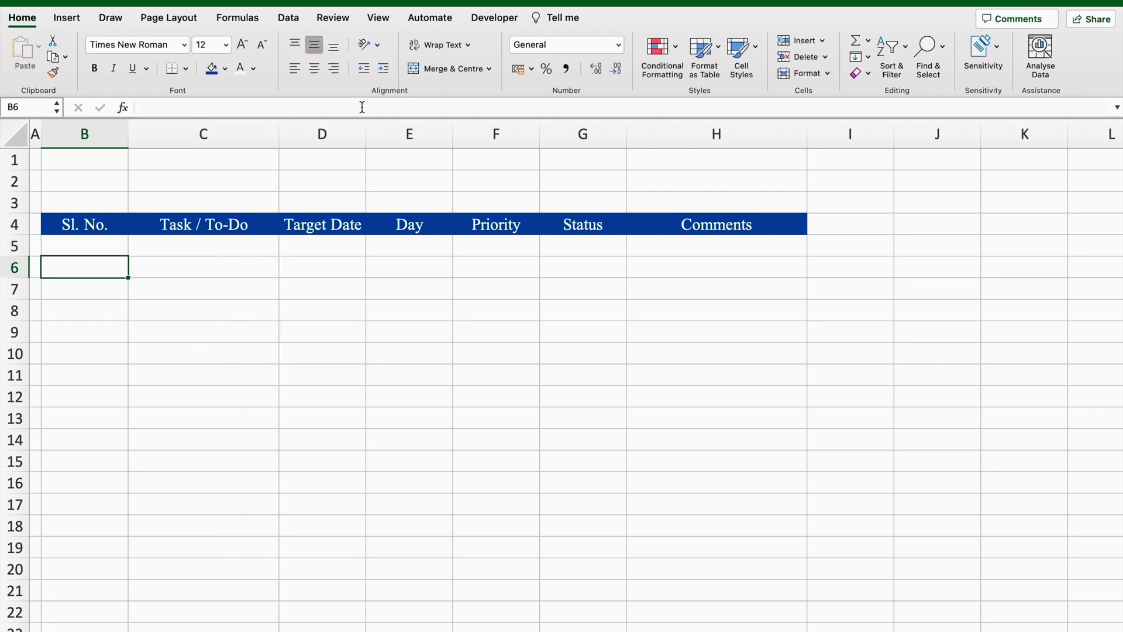
Enter Activity 1 in C5 and fill the series down to Activity 8 in C12
{"action": "left_click", "coordinate": [203, 246]}
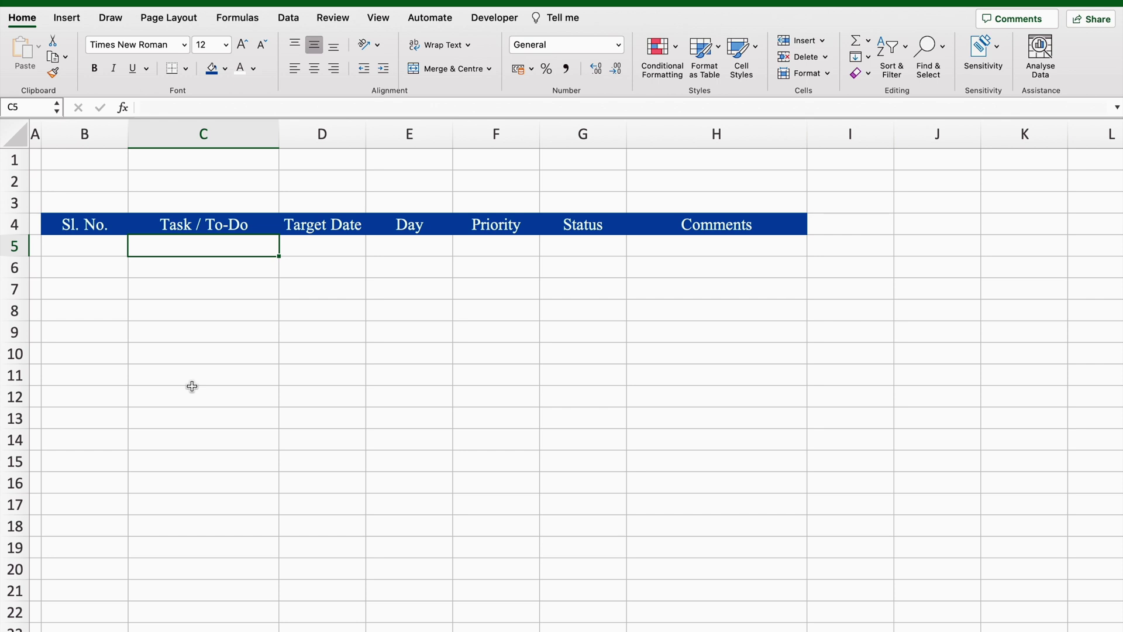
{"action": "key", "text": "F2"}
{"action": "type", "text": "Activity 1"}
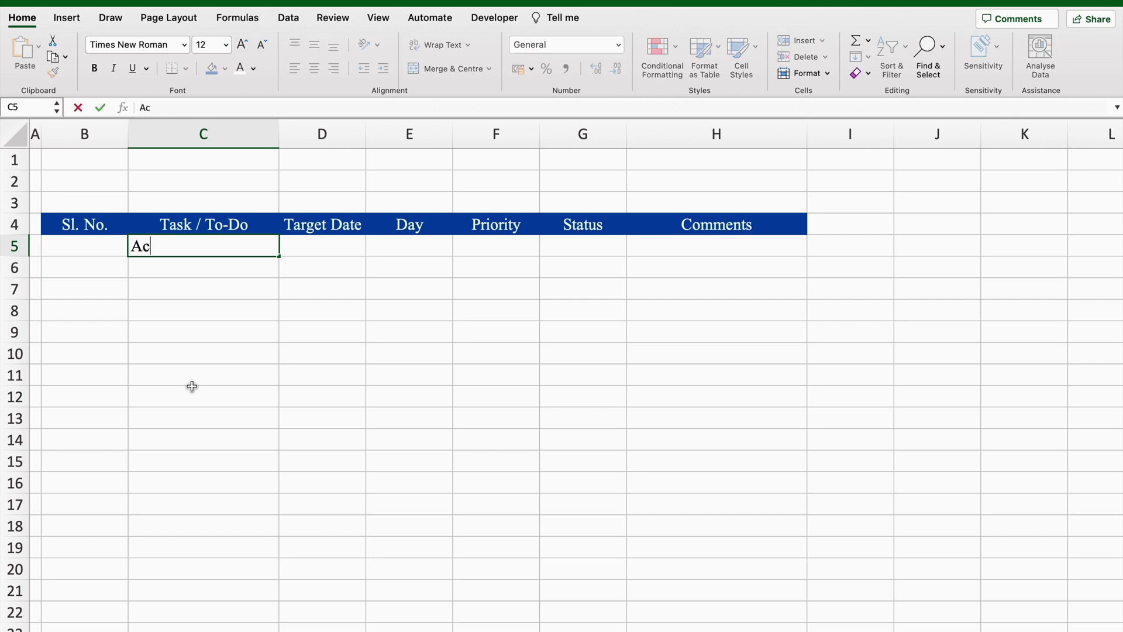
{"action": "left_click", "coordinate": [246, 411]}
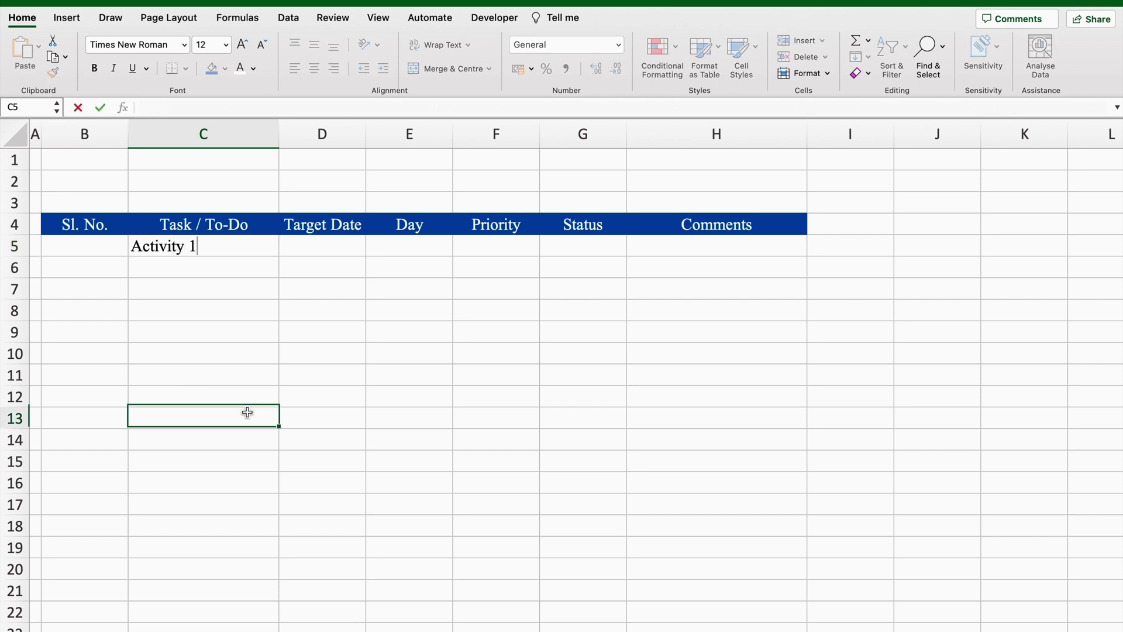
{"action": "left_click", "coordinate": [234, 241]}
{"action": "left_click_drag", "start_coordinate": [279, 255], "coordinate": [278, 403]}
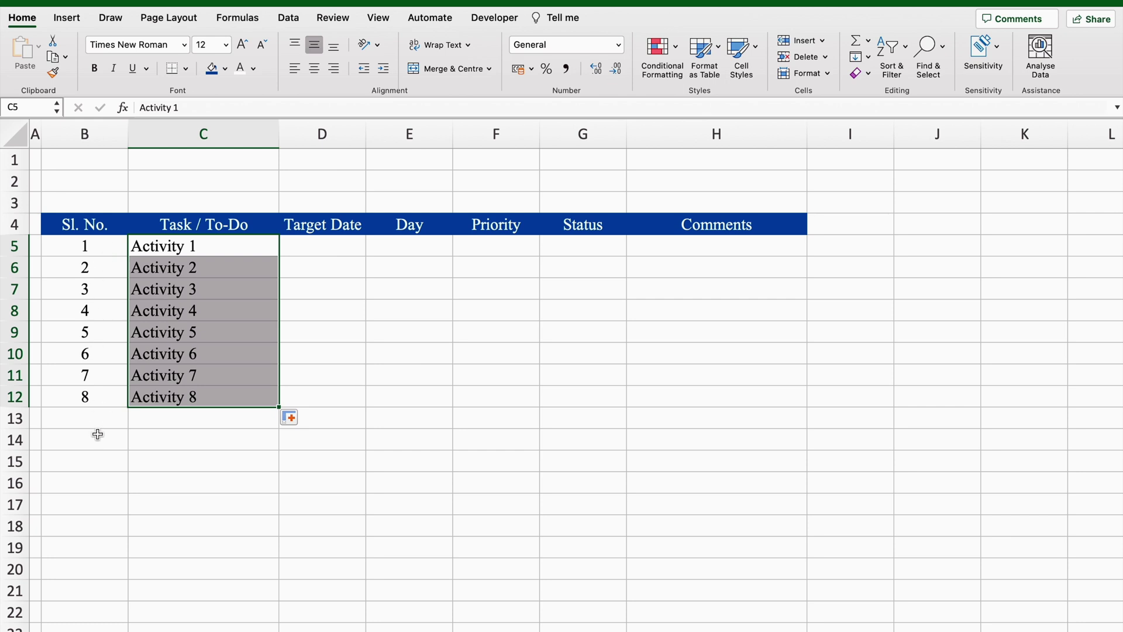
Extend the activity series down to Activity 10 in C14 and apply all borders to the table range B4:H14
{"action": "left_click_drag", "start_coordinate": [279, 408], "coordinate": [279, 449]}
{"action": "left_click", "coordinate": [326, 342]}
{"action": "mouse_move", "coordinate": [74, 224]}
{"action": "left_mouse_down"}
{"action": "mouse_move", "coordinate": [293, 371]}
{"action": "mouse_move", "coordinate": [665, 451]}
{"action": "mouse_move", "coordinate": [702, 448]}
{"action": "left_mouse_up"}
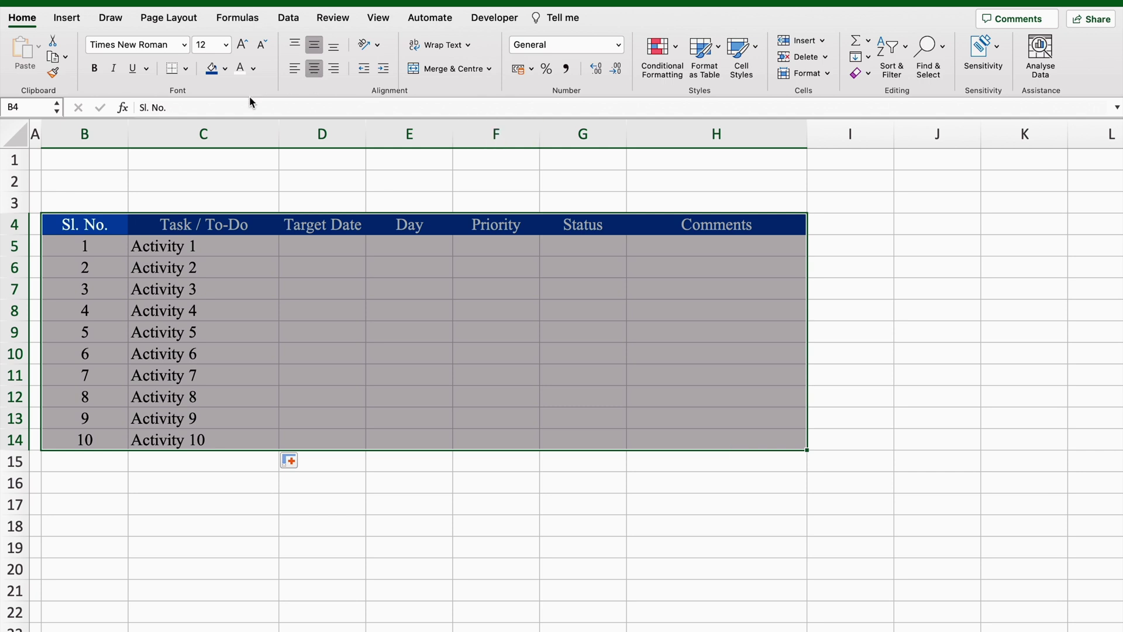
{"action": "left_click", "coordinate": [186, 69]}
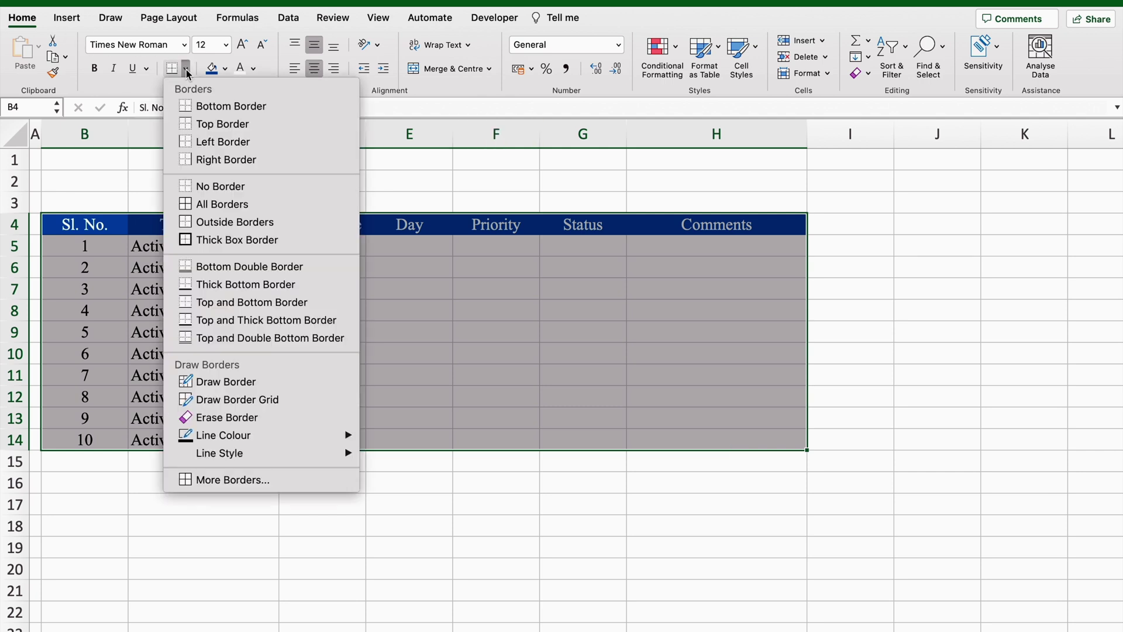
{"action": "left_click", "coordinate": [222, 204]}
{"action": "left_click", "coordinate": [409, 267]}
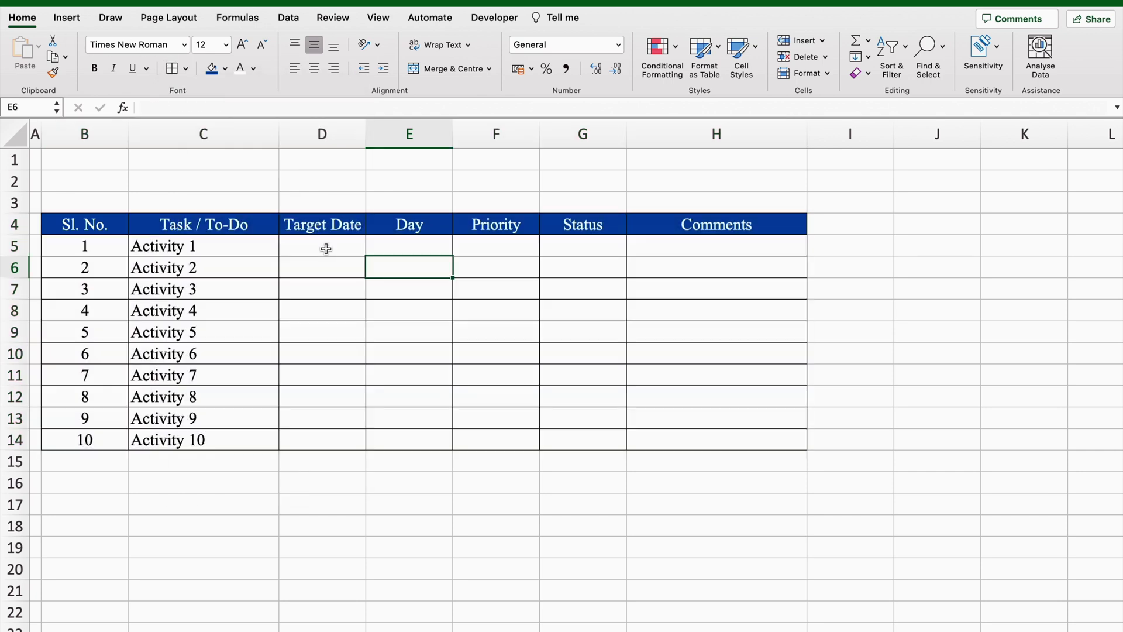
Enter the target date 10/1/2024 for Activity 1 in D5
{"action": "left_click", "coordinate": [326, 248]}
{"action": "type", "text": "10/1/2024"}
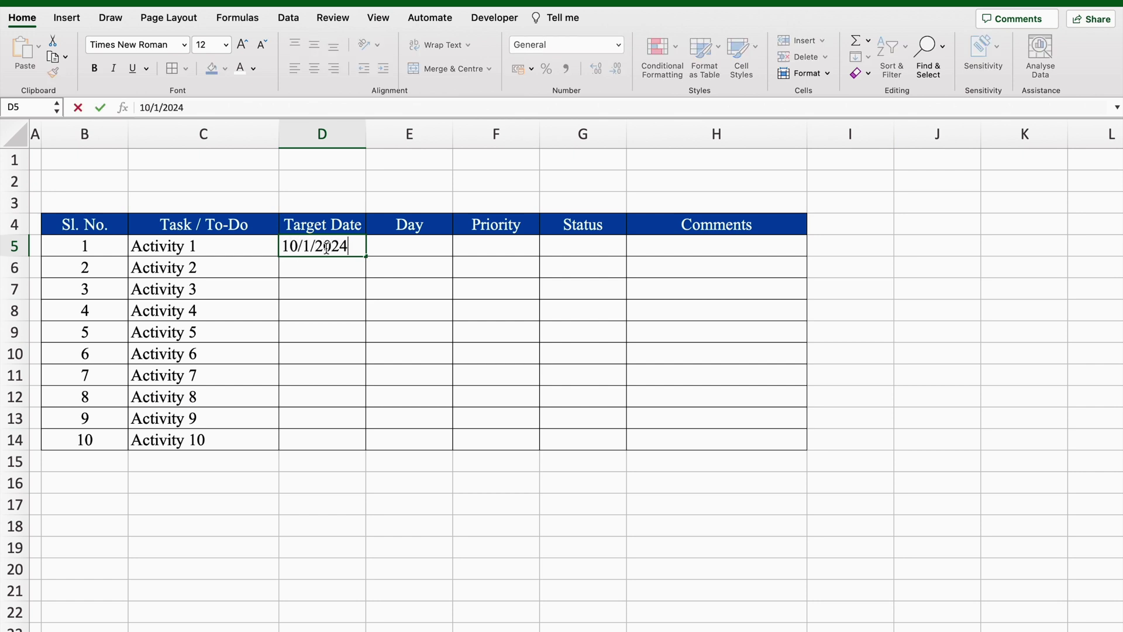
{"action": "key", "text": "Return"}
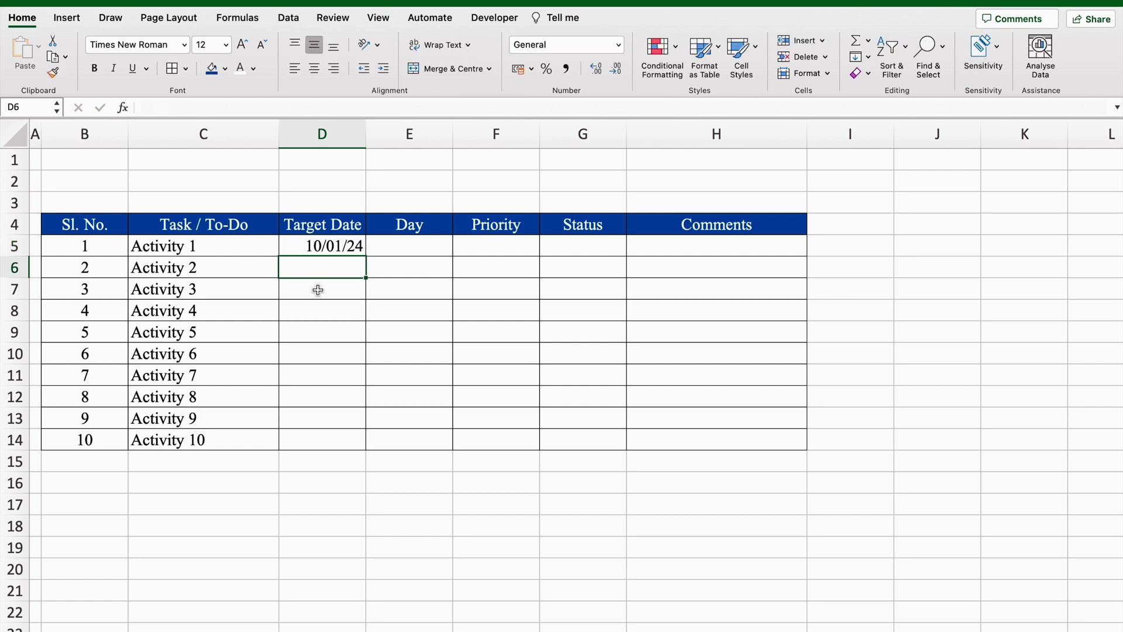
Centre column D and format it as a date of the type 14 March 2012
{"action": "left_click", "coordinate": [334, 135]}
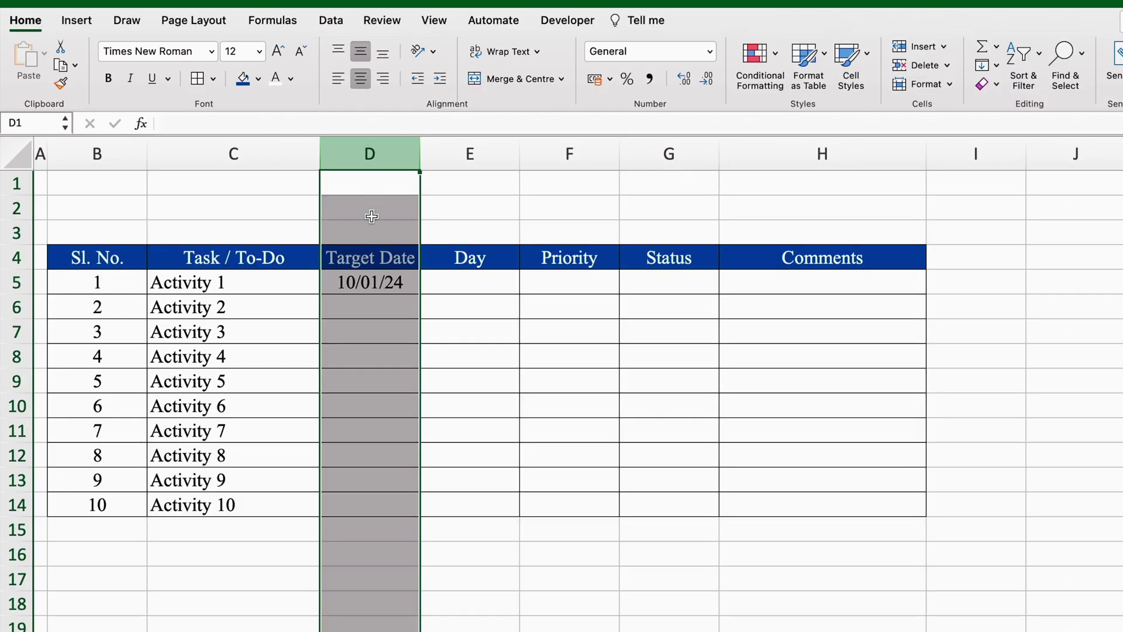
{"action": "right_click", "coordinate": [371, 217]}
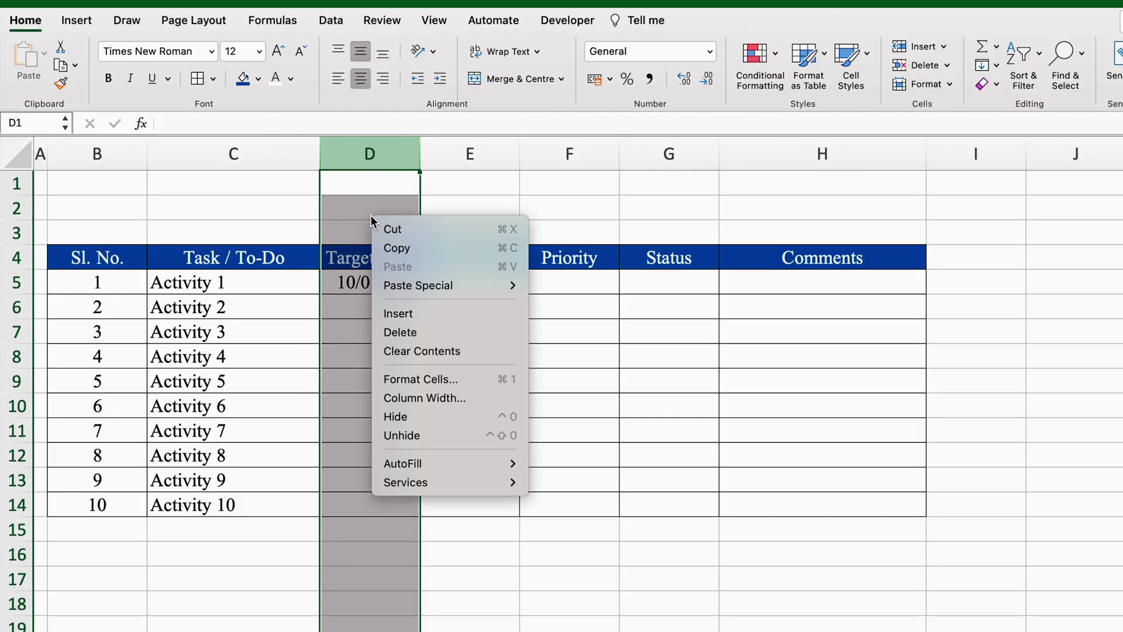
{"action": "left_click", "coordinate": [434, 379]}
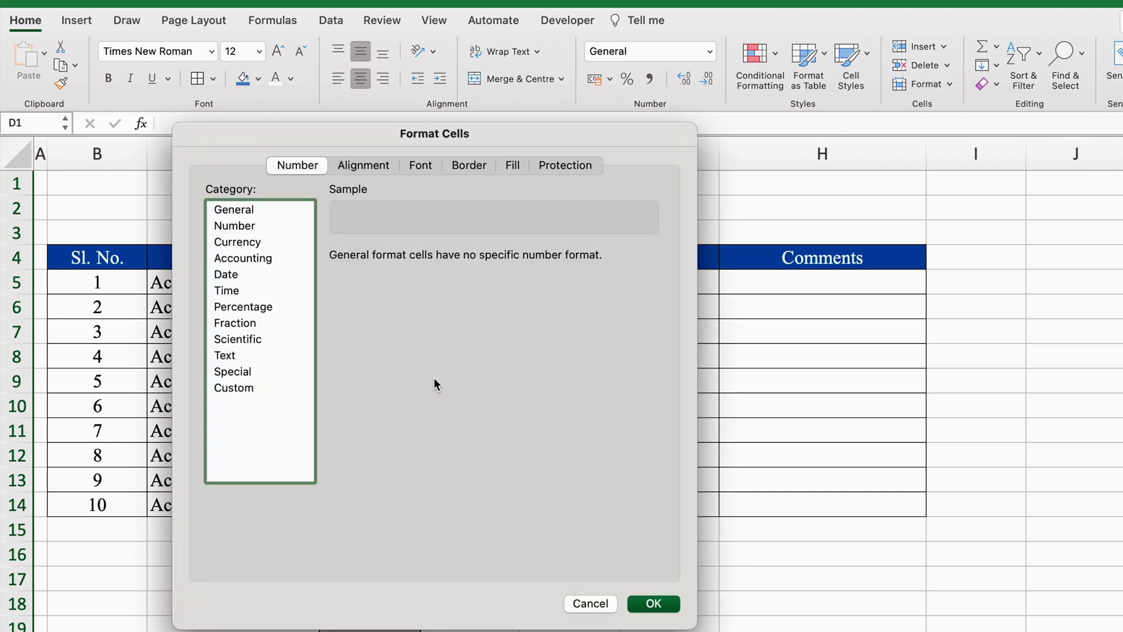
{"action": "left_click", "coordinate": [234, 274]}
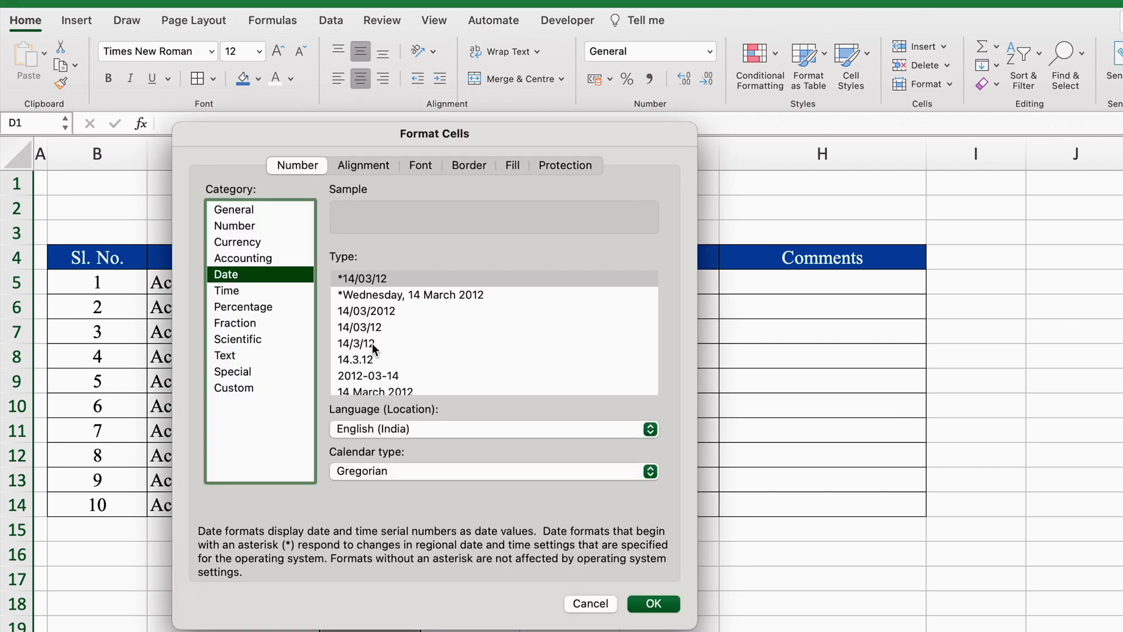
{"action": "left_click", "coordinate": [373, 388]}
{"action": "left_click", "coordinate": [664, 607]}
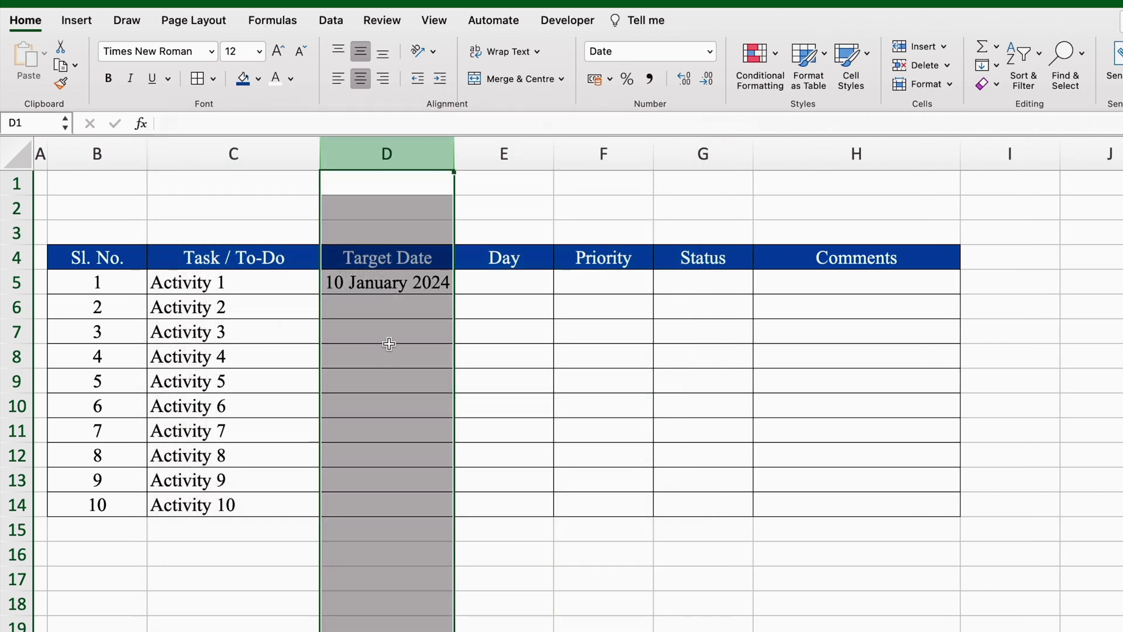
Change column D's number format to the custom code [$-en-GB]dd mmm yyyy;@ for abbreviated month names
{"action": "right_click", "coordinate": [399, 292]}
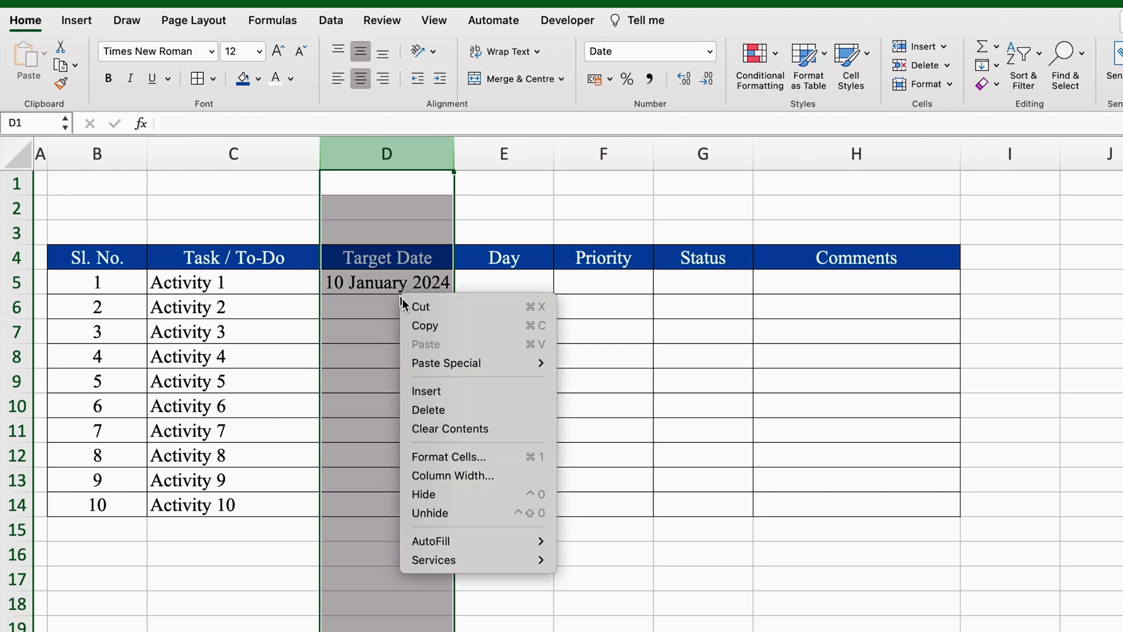
{"action": "left_click", "coordinate": [444, 456]}
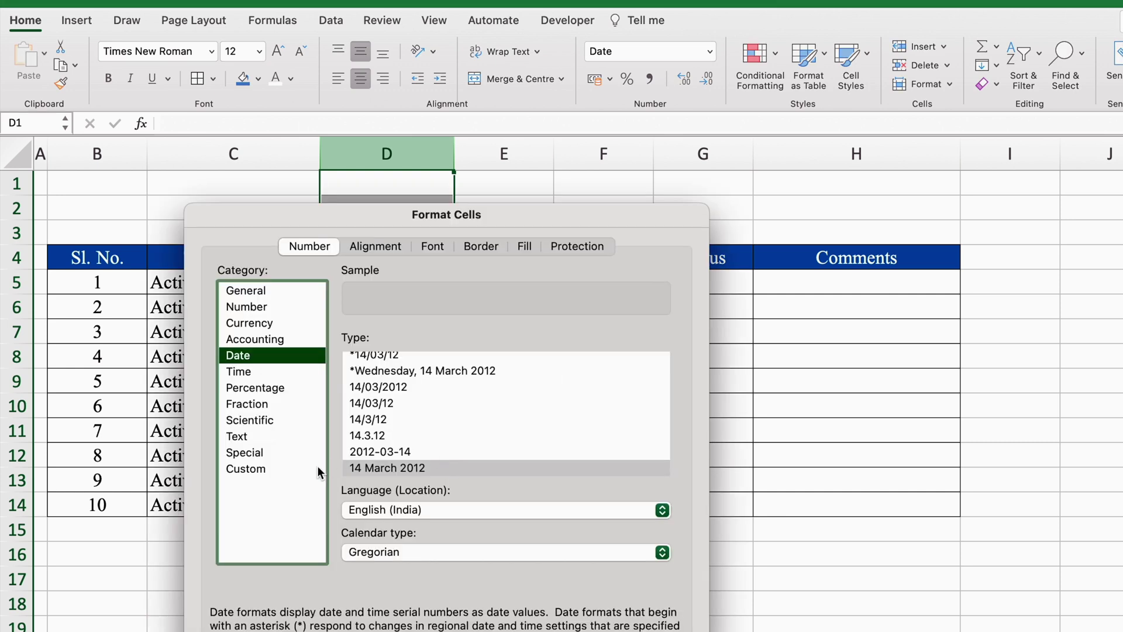
{"action": "left_click", "coordinate": [254, 466]}
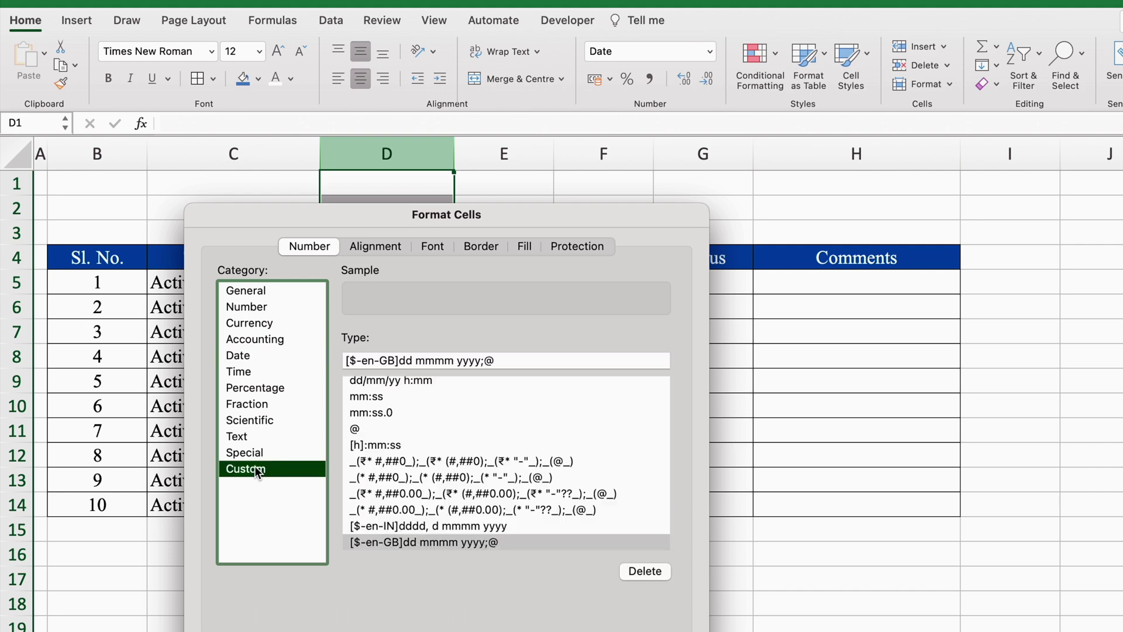
{"action": "left_click_drag", "start_coordinate": [507, 216], "coordinate": [472, 117]}
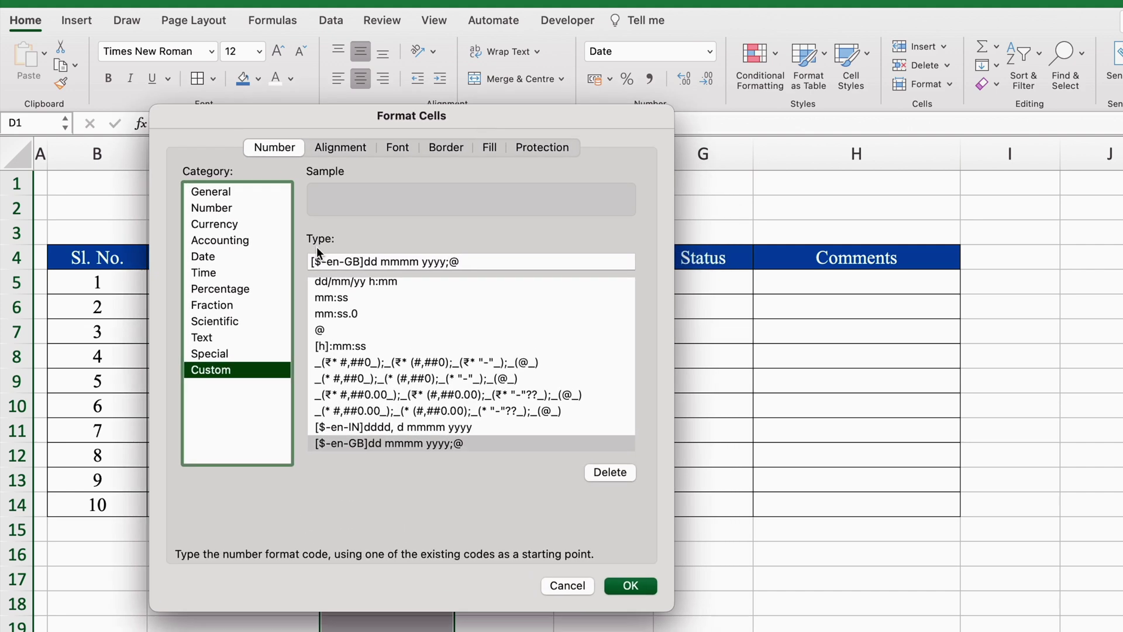
{"action": "left_click", "coordinate": [419, 263]}
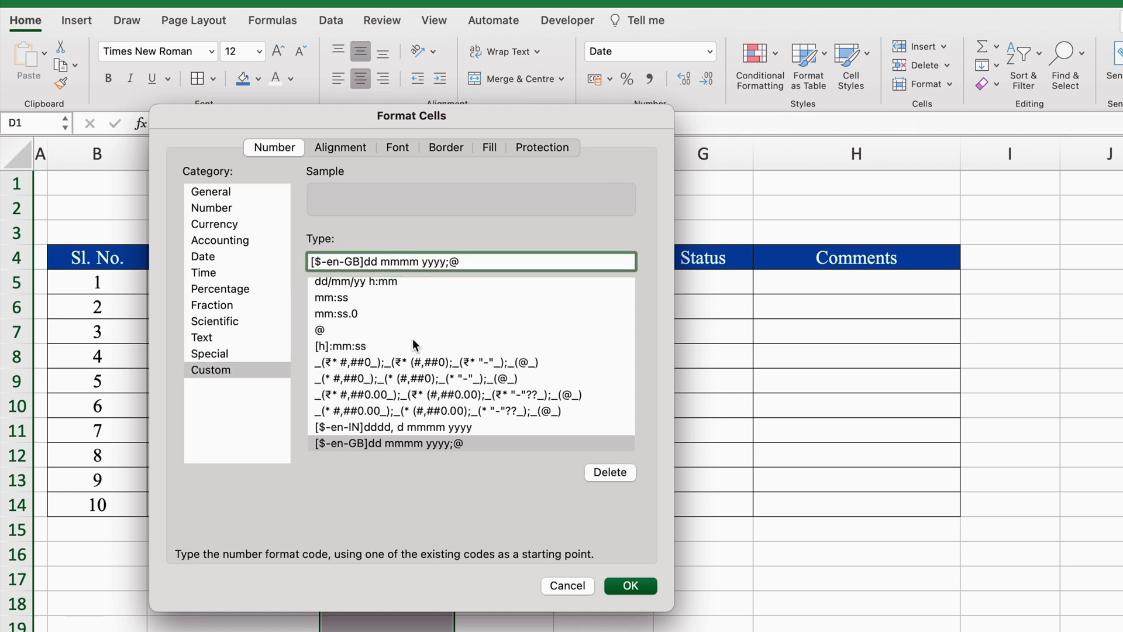
{"action": "key", "text": "BackSpace"}
{"action": "key", "text": "BackSpace"}
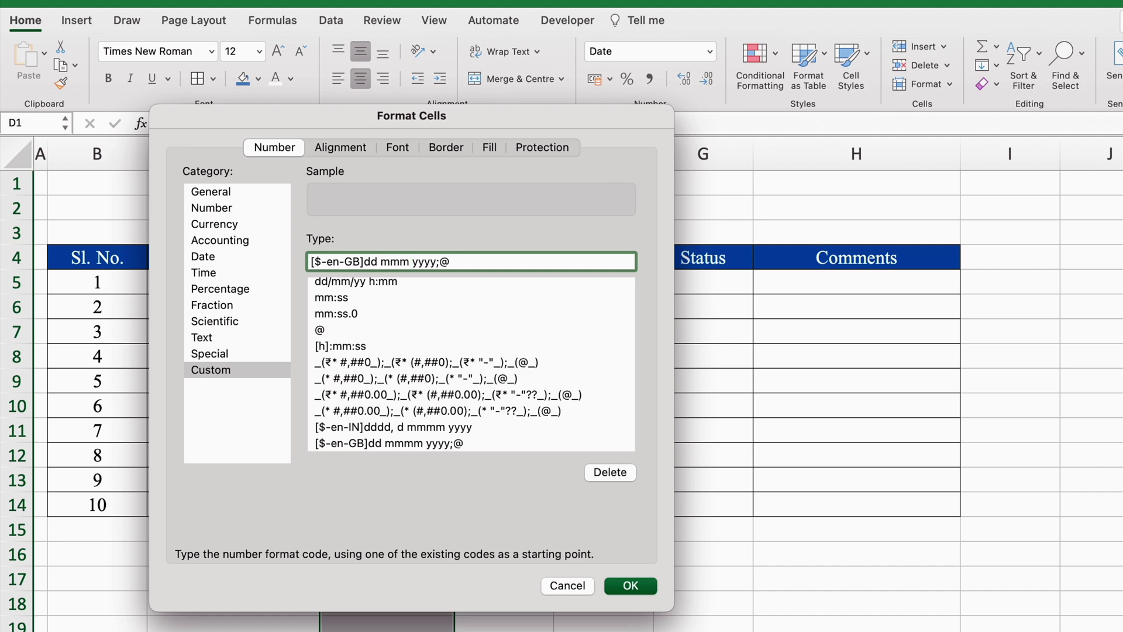
{"action": "left_click", "coordinate": [630, 586]}
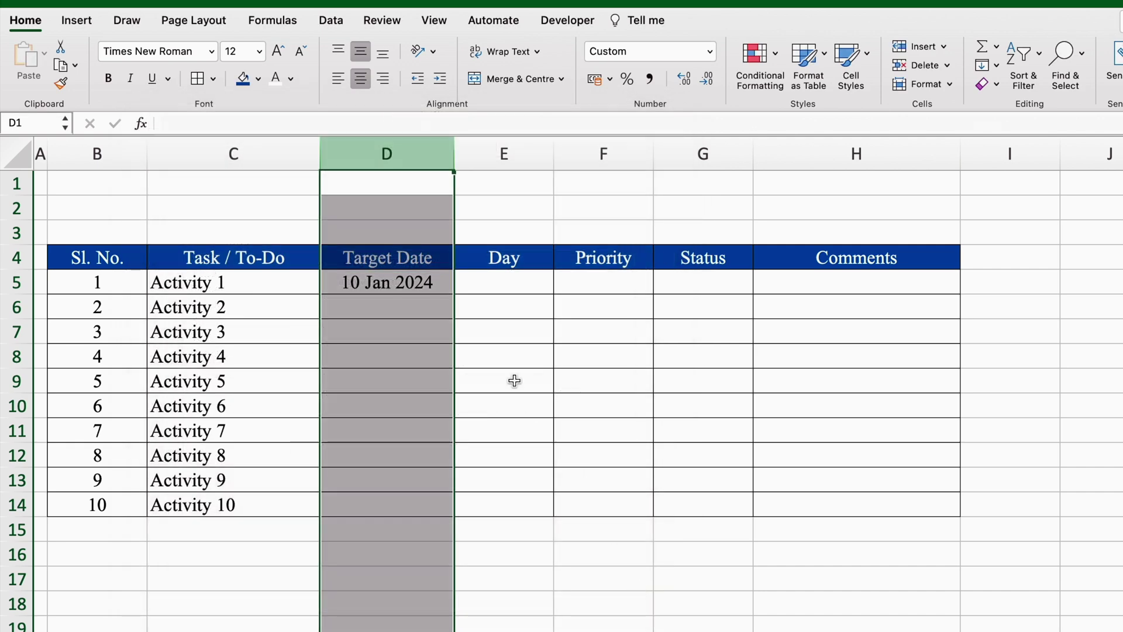
{"action": "left_click", "coordinate": [450, 289]}
Enter the weekday formula =TEXT(D5,"DDD") in E5 and fill it down to E14
{"action": "left_click", "coordinate": [510, 282]}
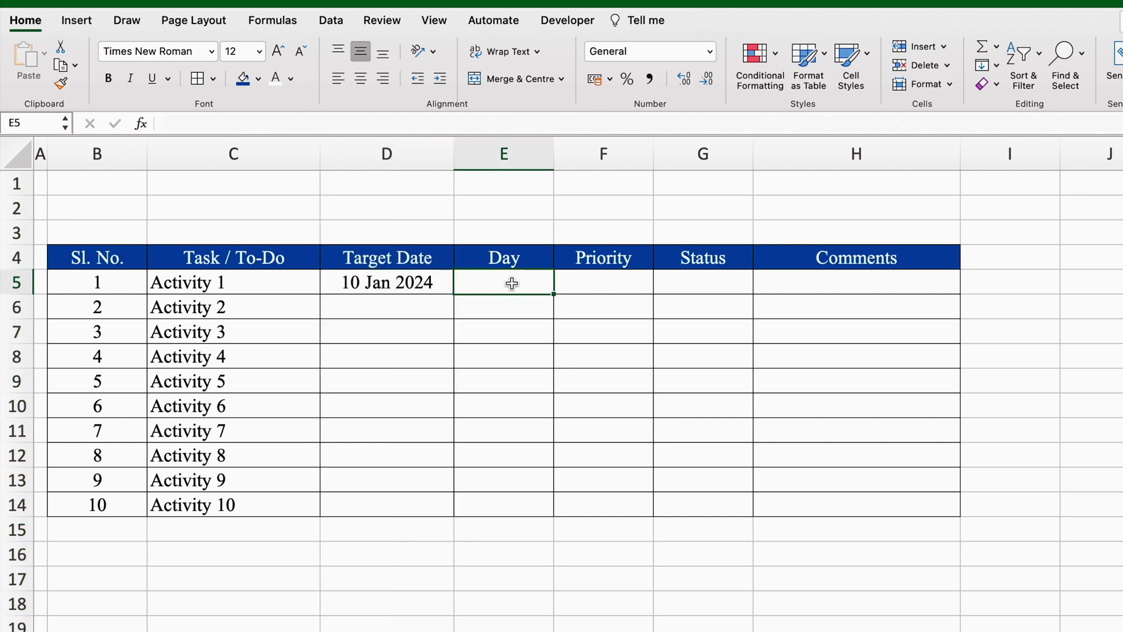
{"action": "type", "text": "=text"}
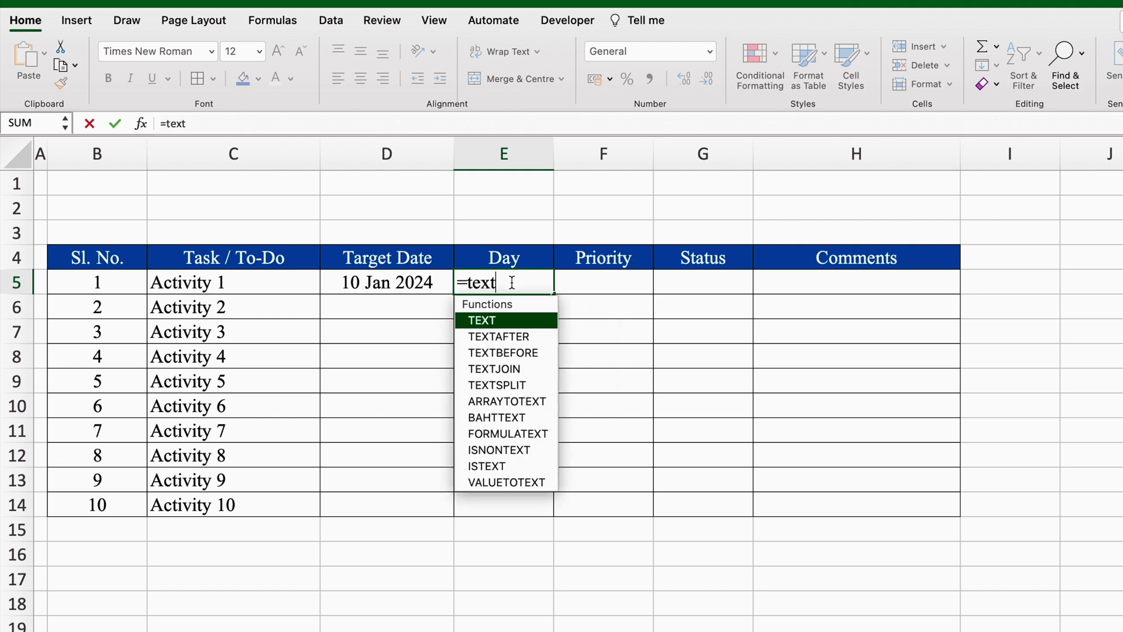
{"action": "double_click", "coordinate": [522, 319]}
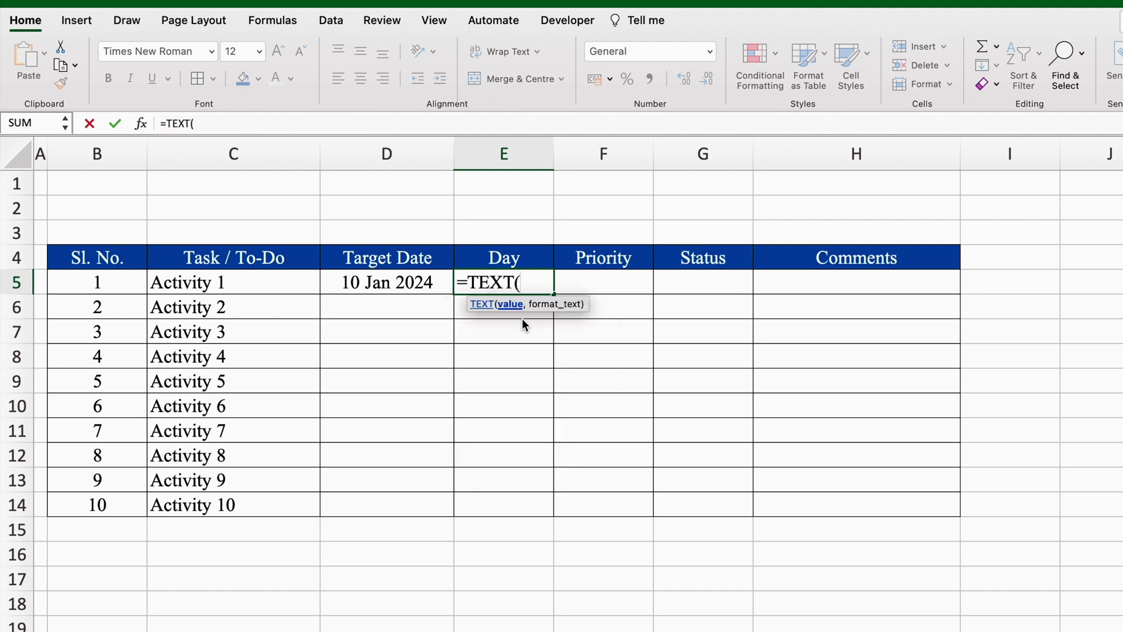
{"action": "left_click", "coordinate": [407, 279]}
{"action": "type", "text": ",\""}
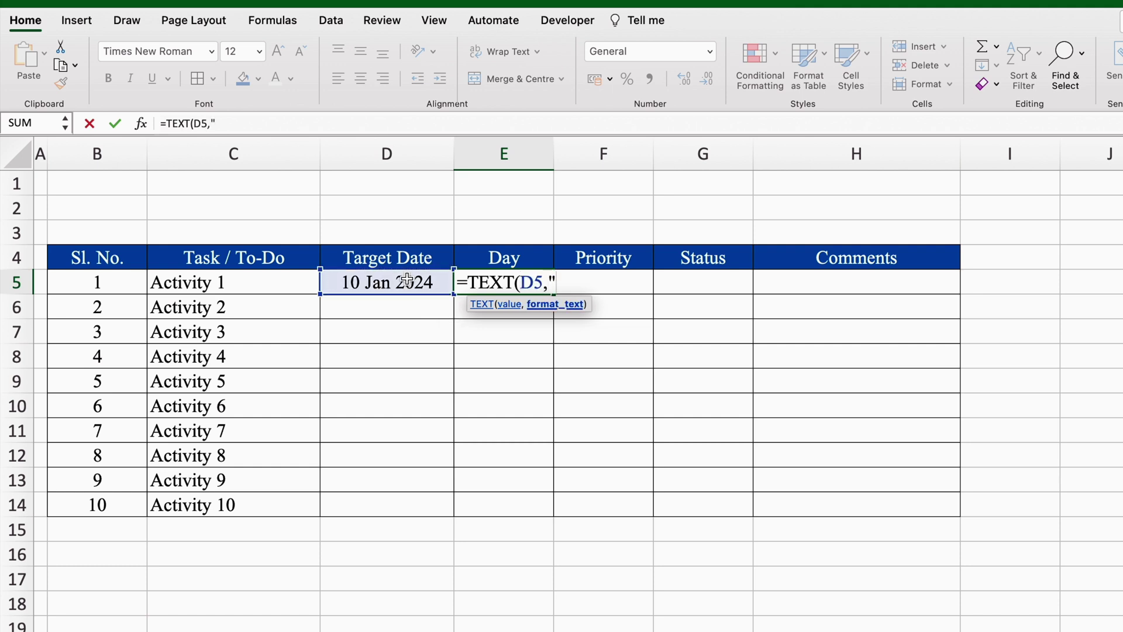
{"action": "type", "text": "DDD\")"}
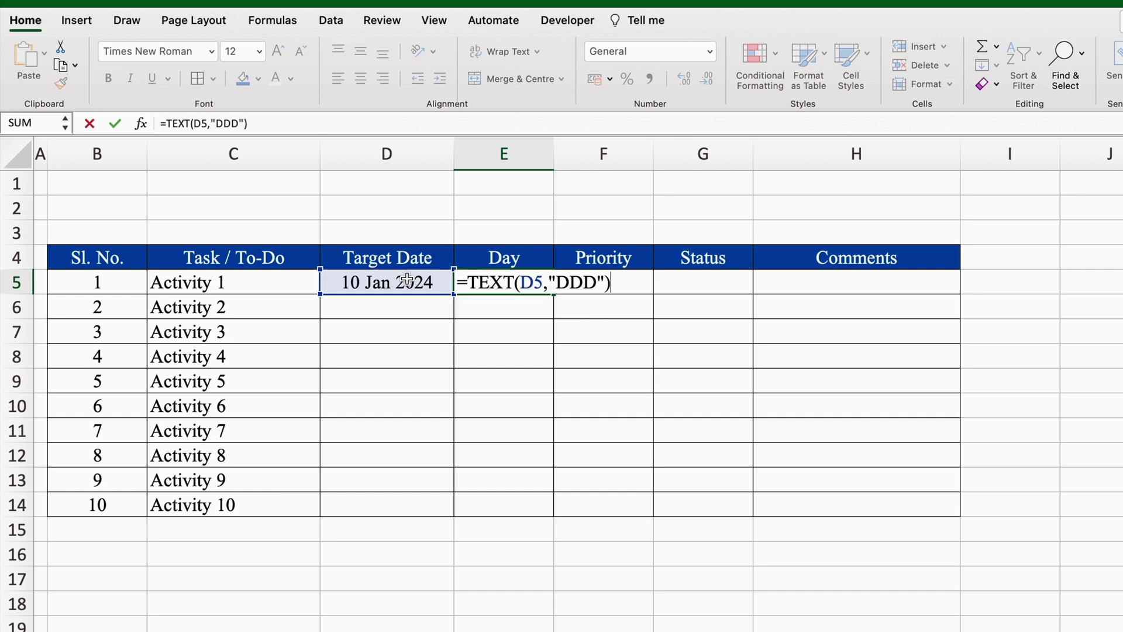
{"action": "key", "text": "Return"}
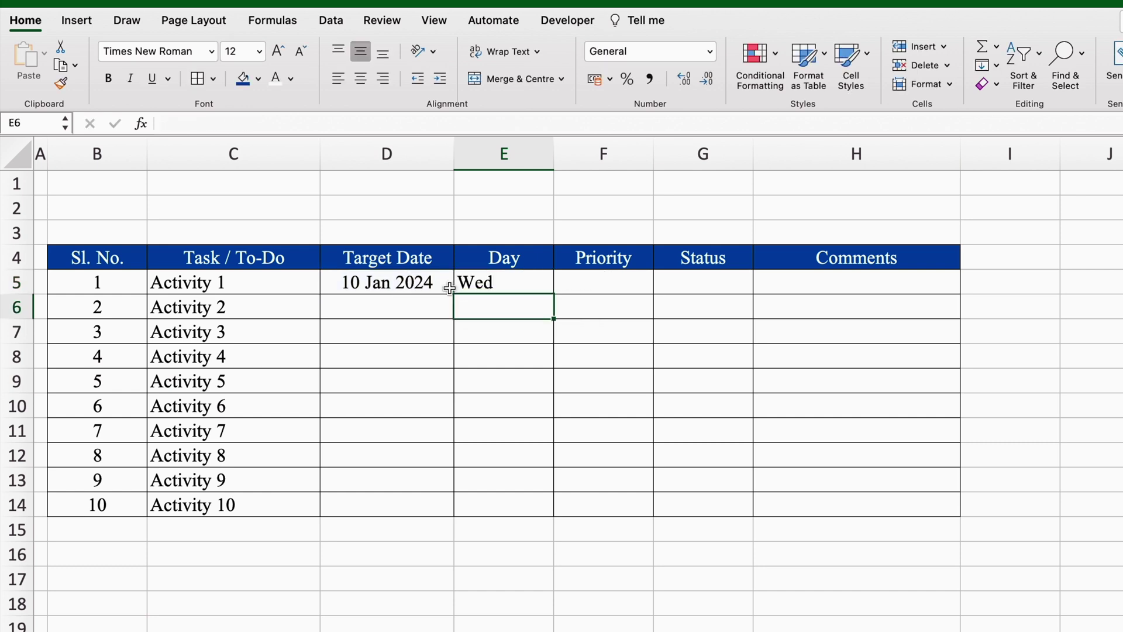
{"action": "left_click", "coordinate": [540, 282]}
{"action": "left_click_drag", "start_coordinate": [554, 294], "coordinate": [550, 508]}
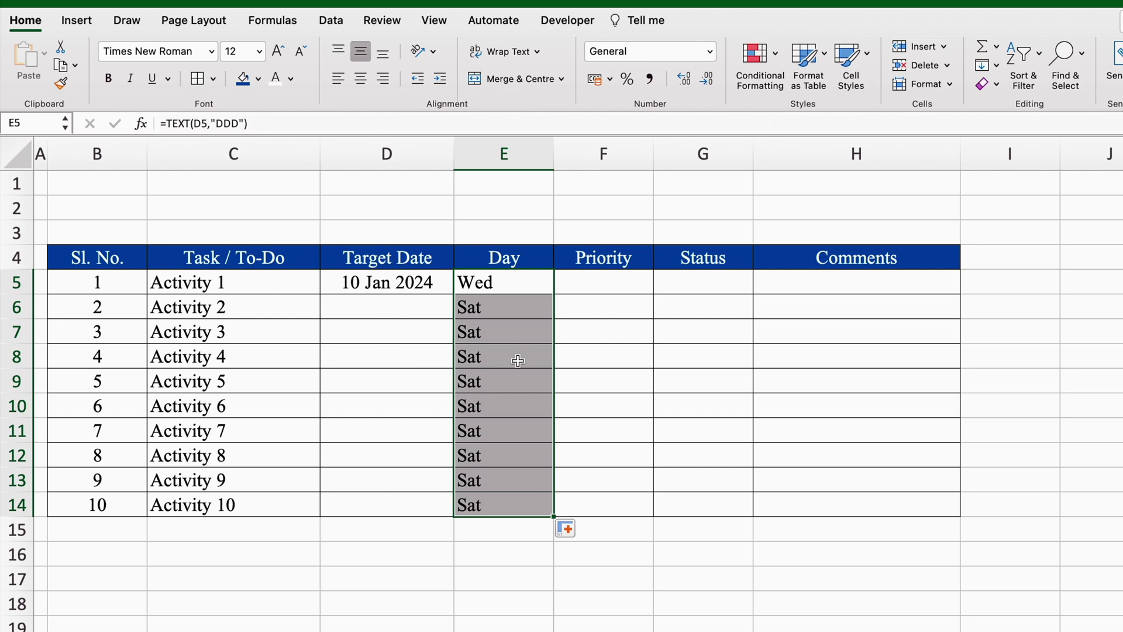
Make the E5 formula return blank for empty dates with =IF(D5="","",TEXT(D5,"DDD")) and fill it down to E14
{"action": "left_click", "coordinate": [507, 283]}
{"action": "left_click", "coordinate": [167, 123]}
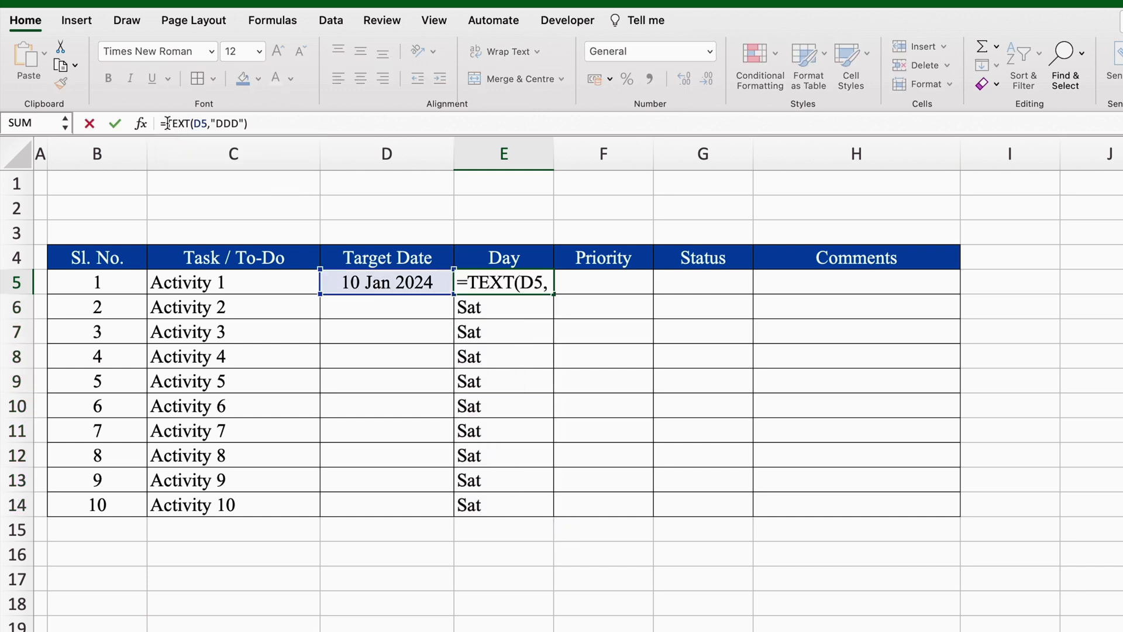
{"action": "type", "text": "IF("}
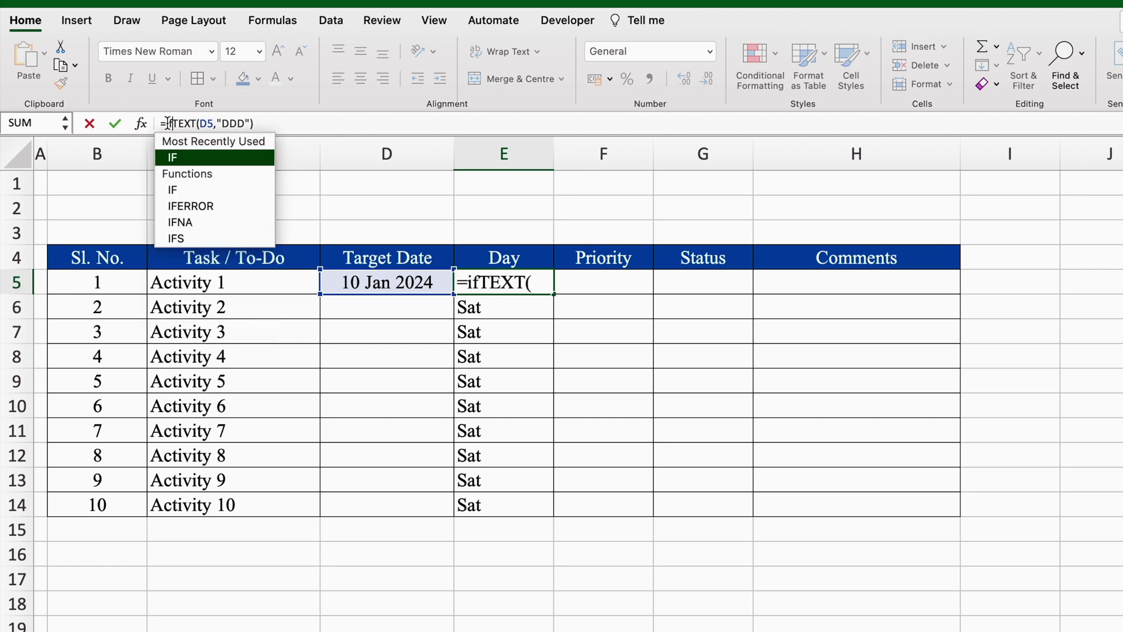
{"action": "left_click", "coordinate": [408, 281]}
{"action": "type", "text": "=IF(D5"}
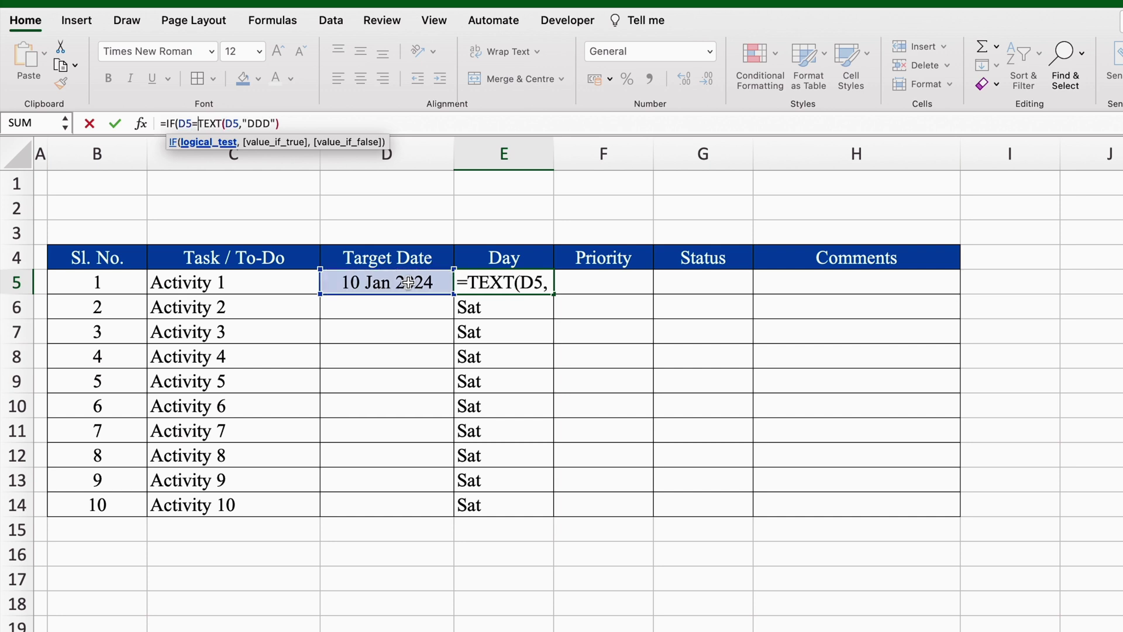
{"action": "type", "text": "=\"\""}
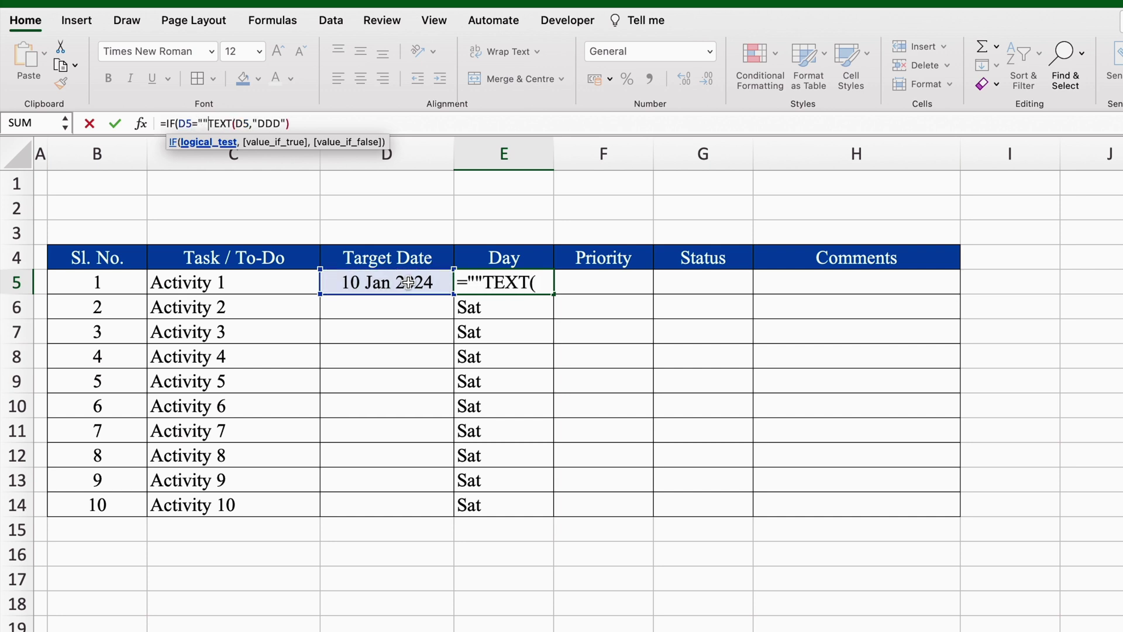
{"action": "type", "text": ","}
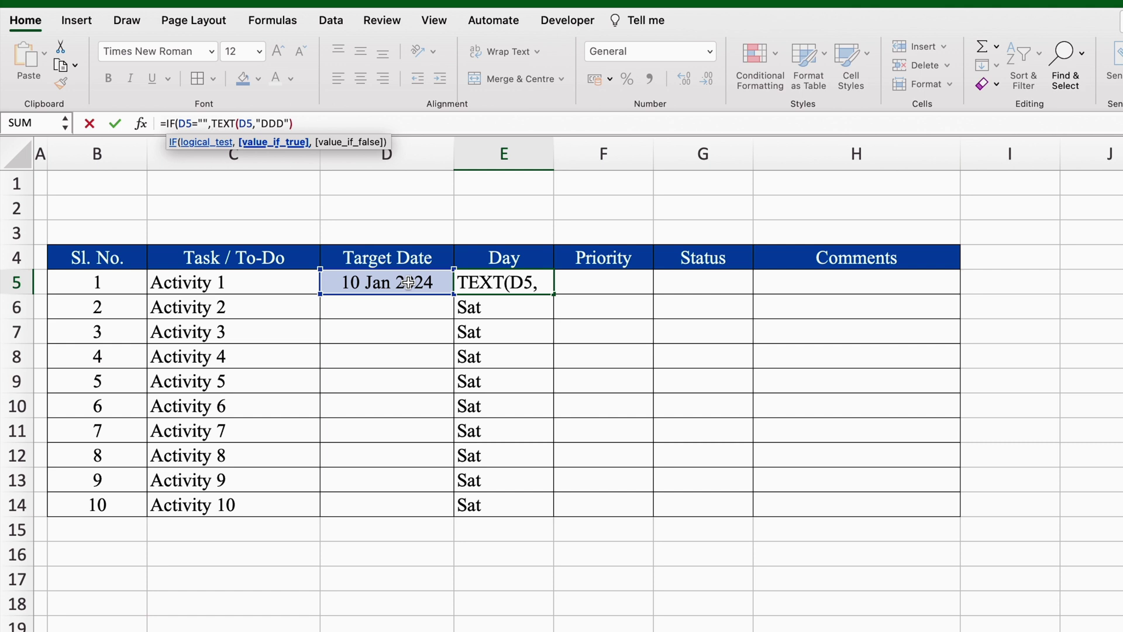
{"action": "type", "text": "\"\","}
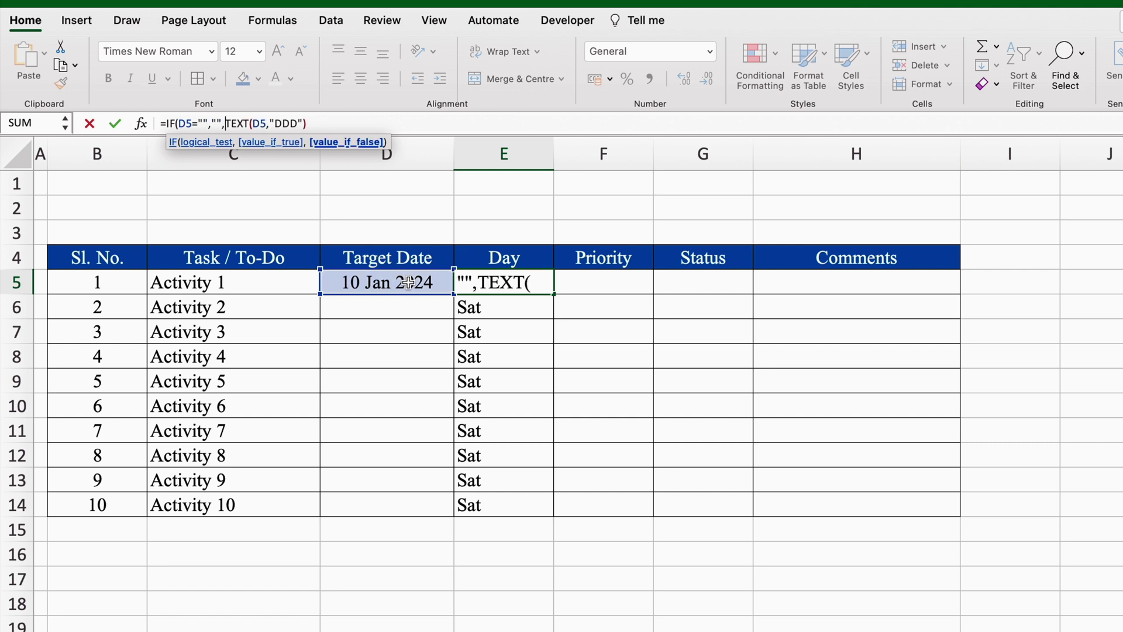
{"action": "left_click", "coordinate": [378, 125]}
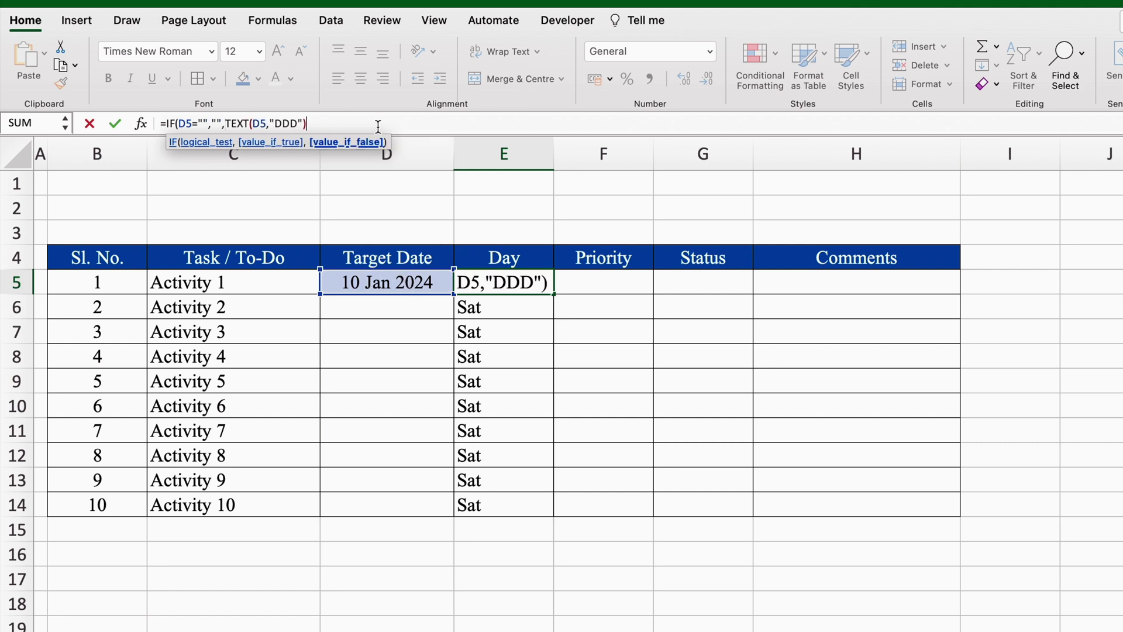
{"action": "type", "text": ")"}
{"action": "key", "text": "Return"}
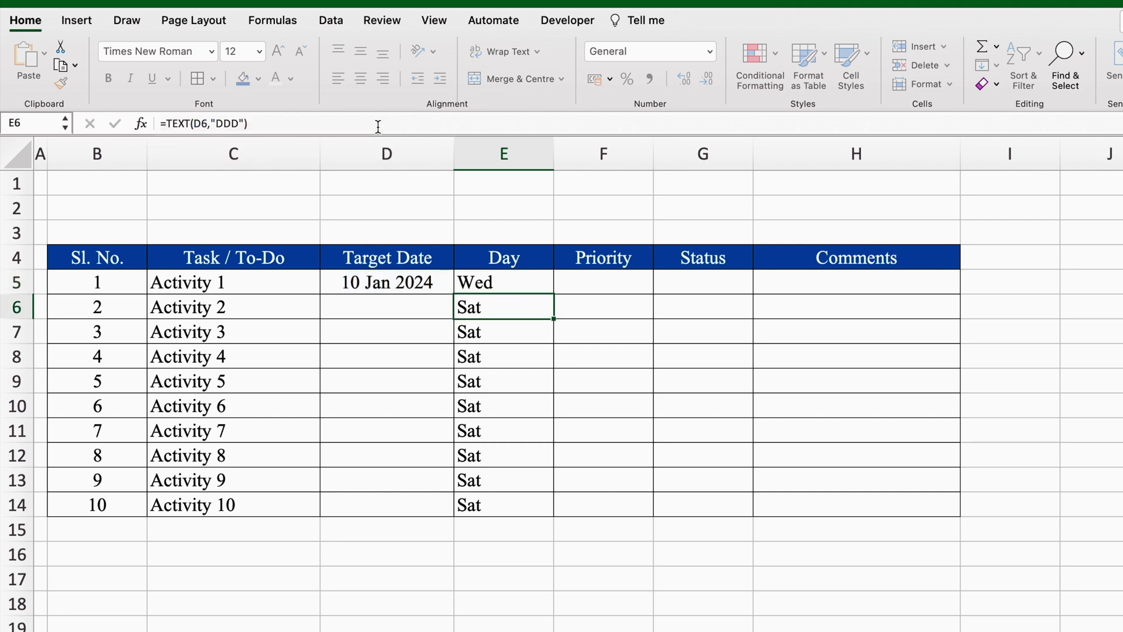
{"action": "left_click", "coordinate": [532, 283]}
{"action": "left_click_drag", "start_coordinate": [555, 293], "coordinate": [546, 510]}
Add list data validation to F5:F14 with the options Very Important,Important,Less Important,Not Important
{"action": "left_click", "coordinate": [631, 284]}
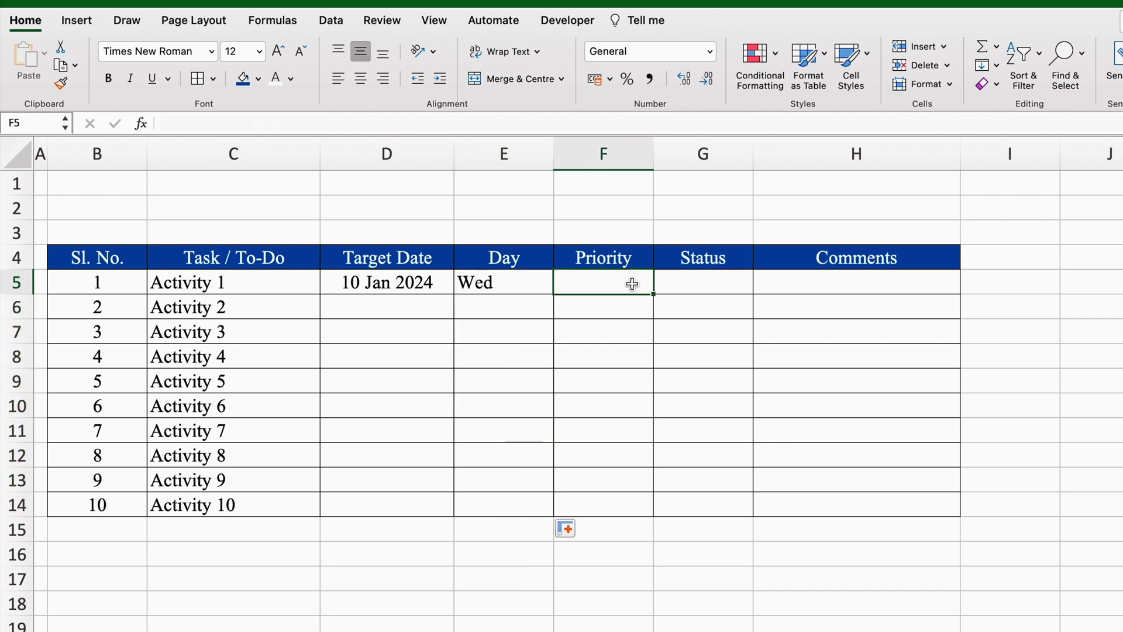
{"action": "left_click_drag", "start_coordinate": [631, 283], "coordinate": [632, 497]}
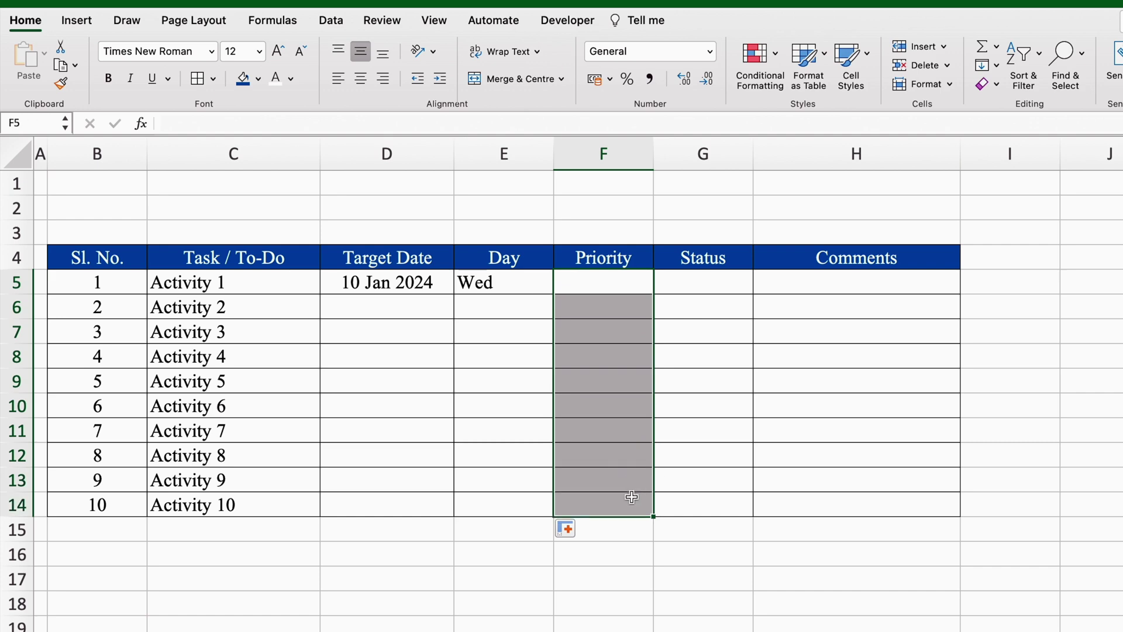
{"action": "left_click", "coordinate": [331, 22]}
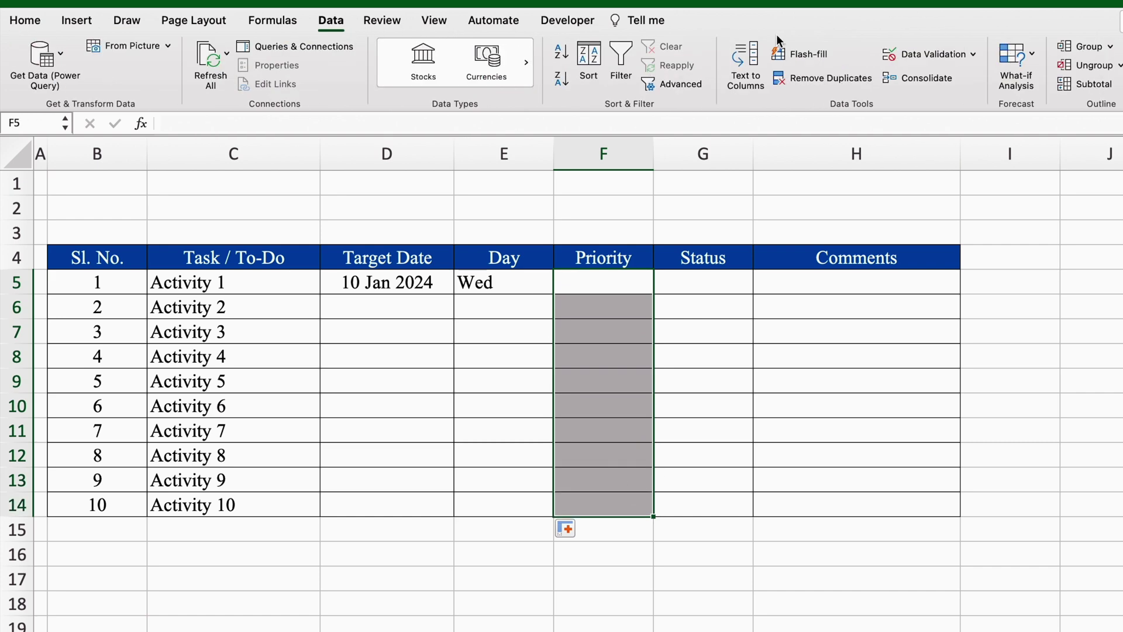
{"action": "left_click", "coordinate": [942, 53]}
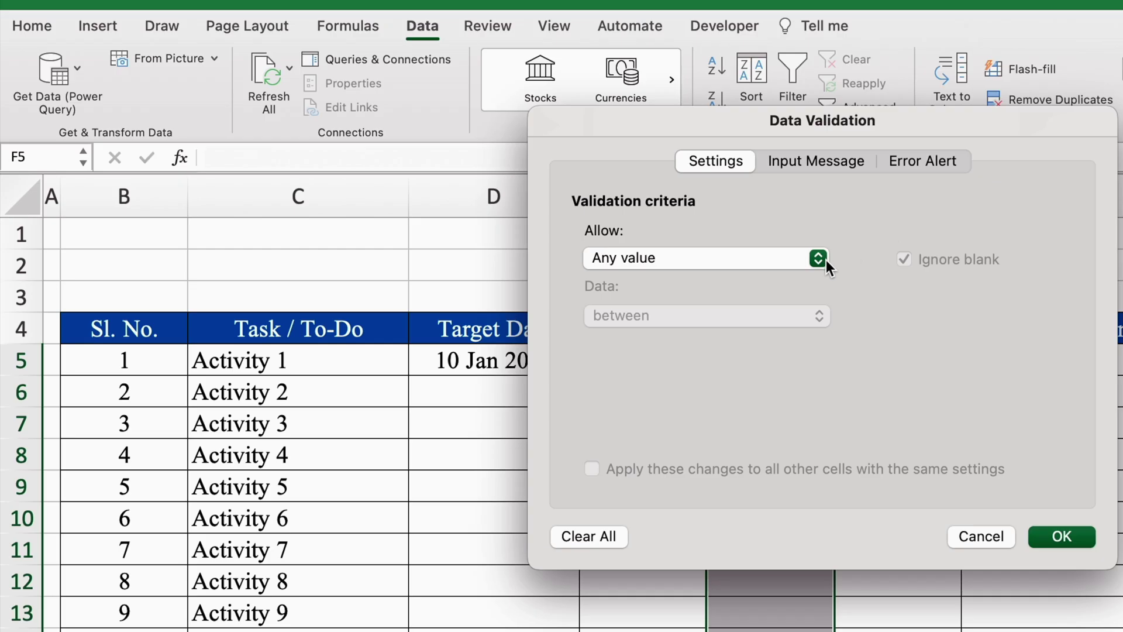
{"action": "left_click", "coordinate": [825, 260]}
{"action": "left_click", "coordinate": [697, 327]}
{"action": "left_click", "coordinate": [724, 372]}
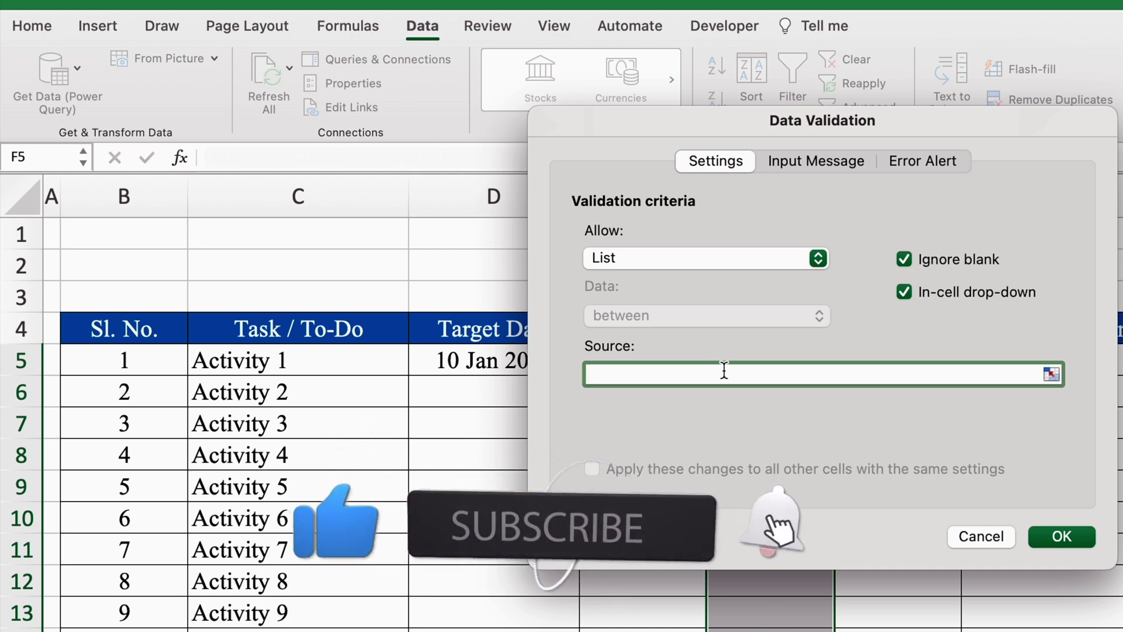
{"action": "type", "text": "Very Impo"}
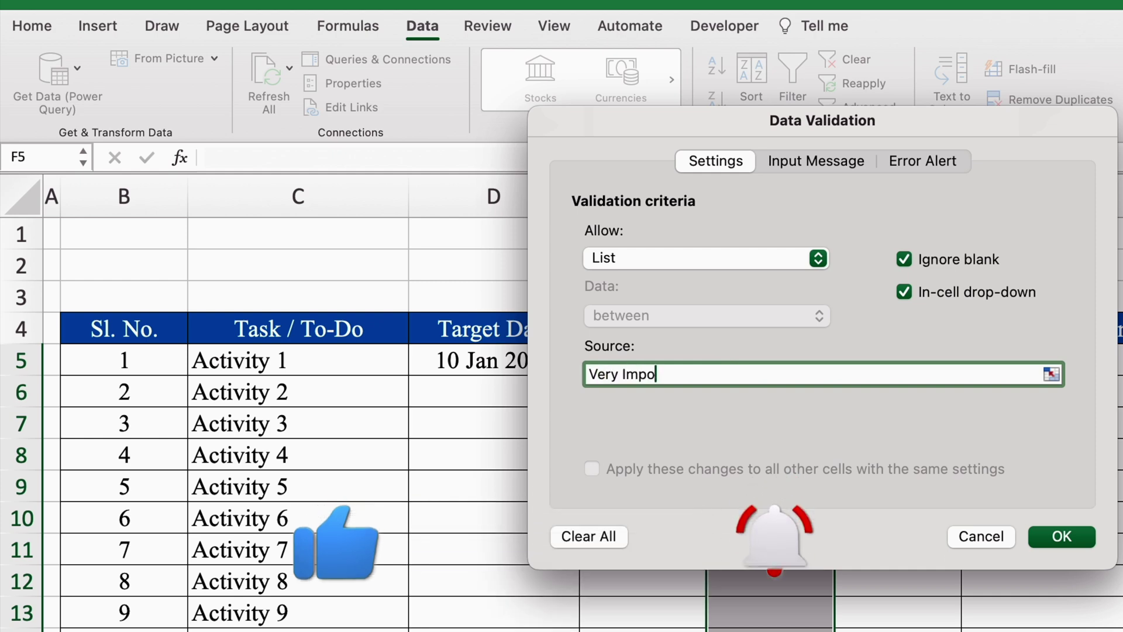
{"action": "type", "text": "rtant,Importan"}
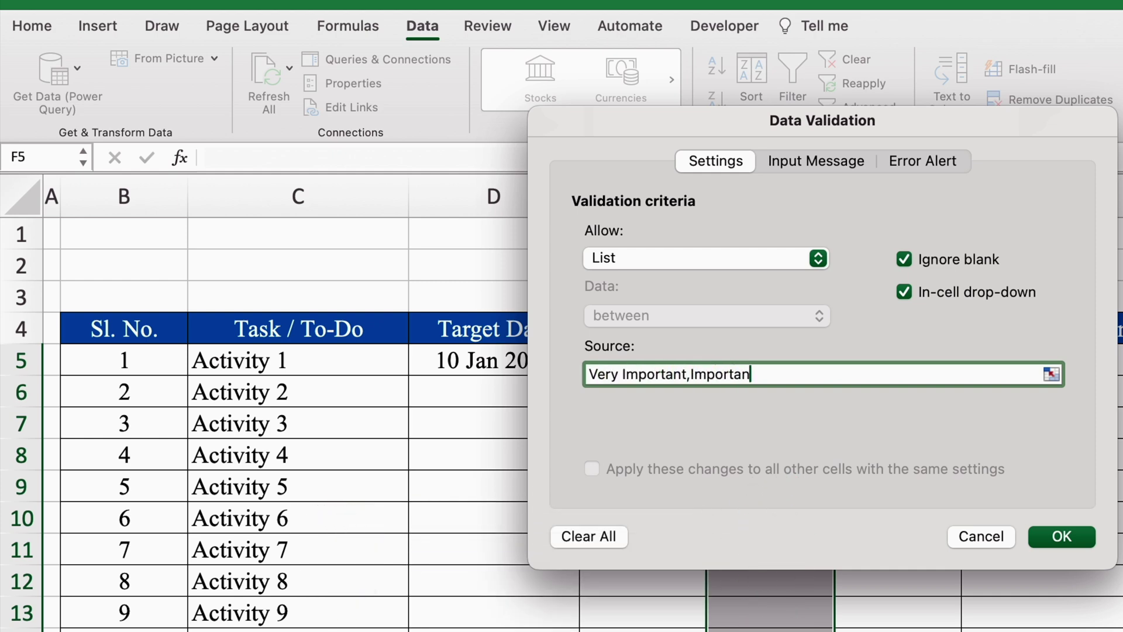
{"action": "type", "text": "t,Less Important,Less Important"}
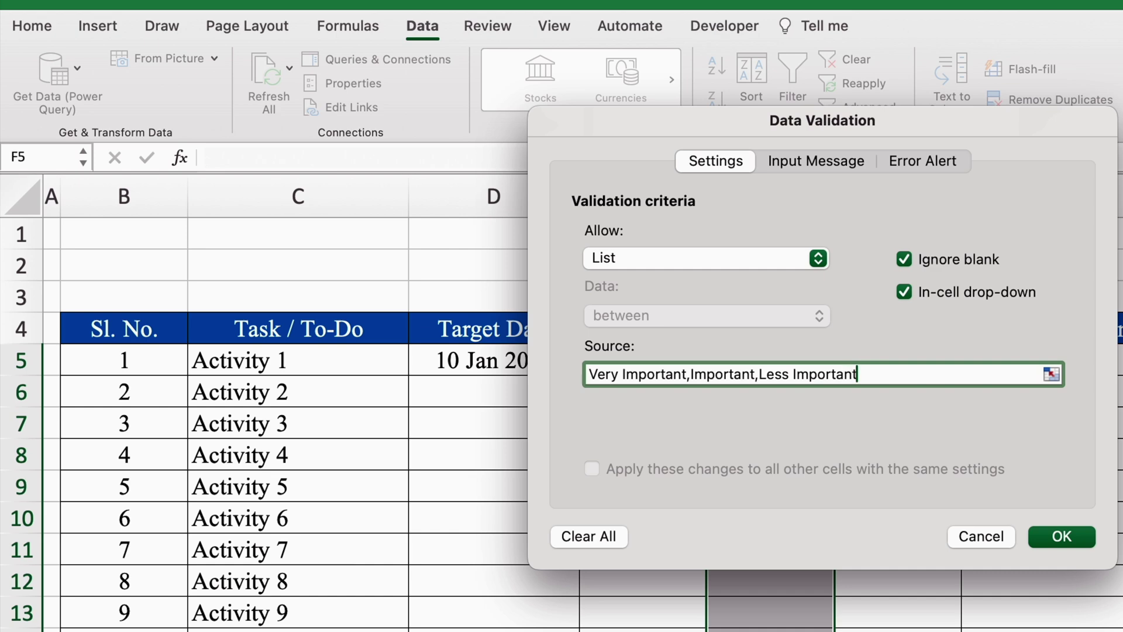
{"action": "type", "text": "Not Important"}
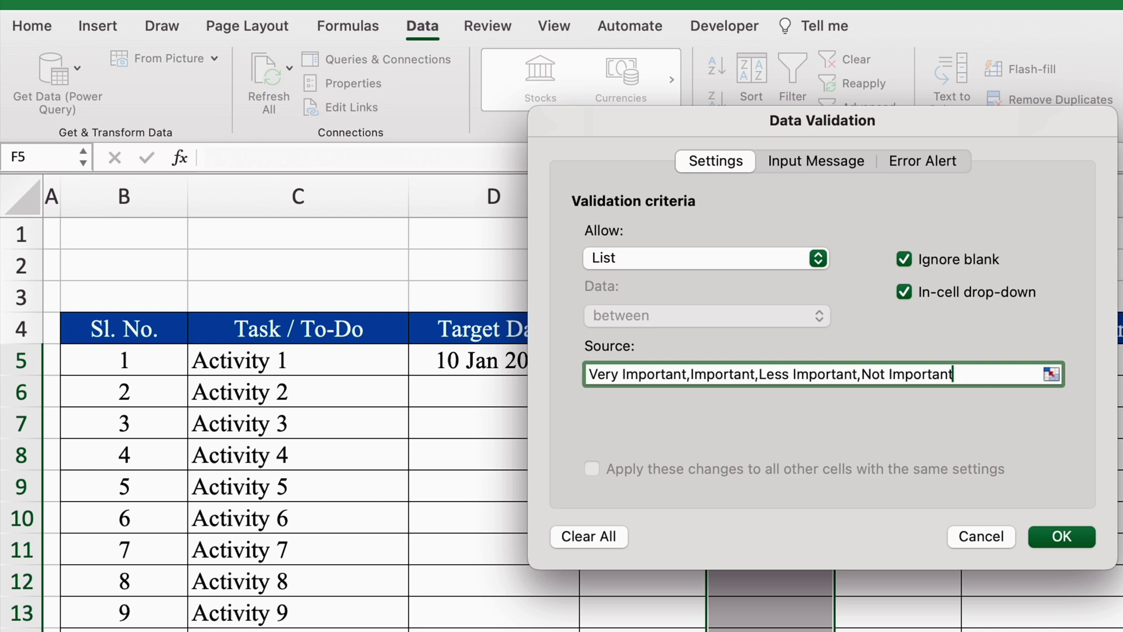
{"action": "left_click", "coordinate": [1068, 537]}
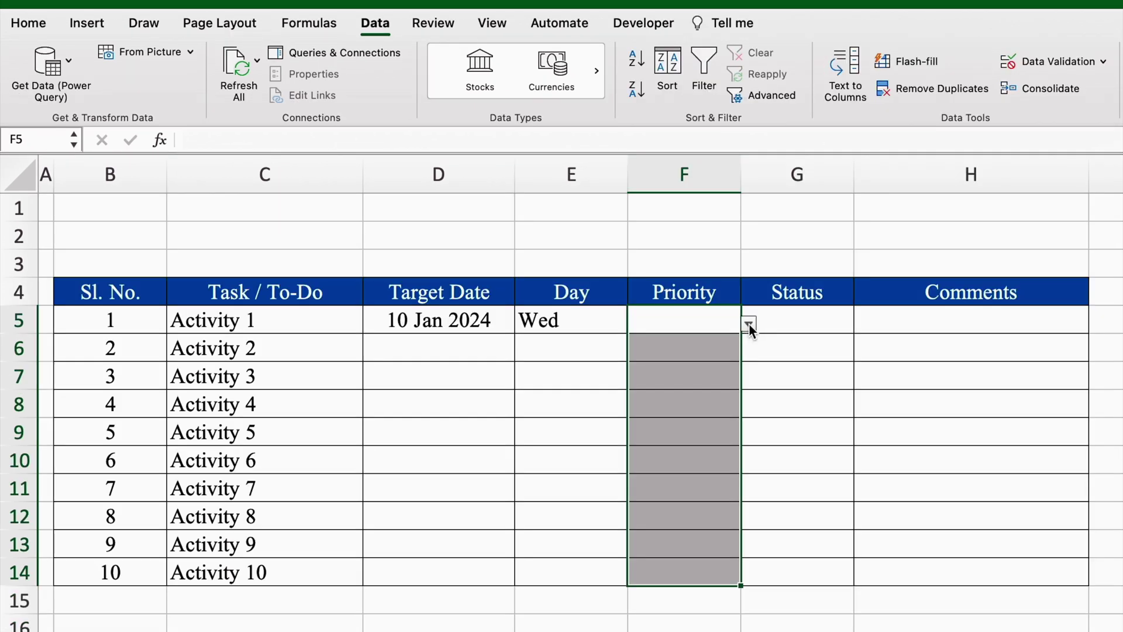
Choose Very Important as the priority in F5 and autofit the width of column F
{"action": "left_click", "coordinate": [750, 326]}
{"action": "left_click", "coordinate": [703, 345]}
{"action": "left_click", "coordinate": [702, 349]}
{"action": "double_click", "coordinate": [742, 175]}
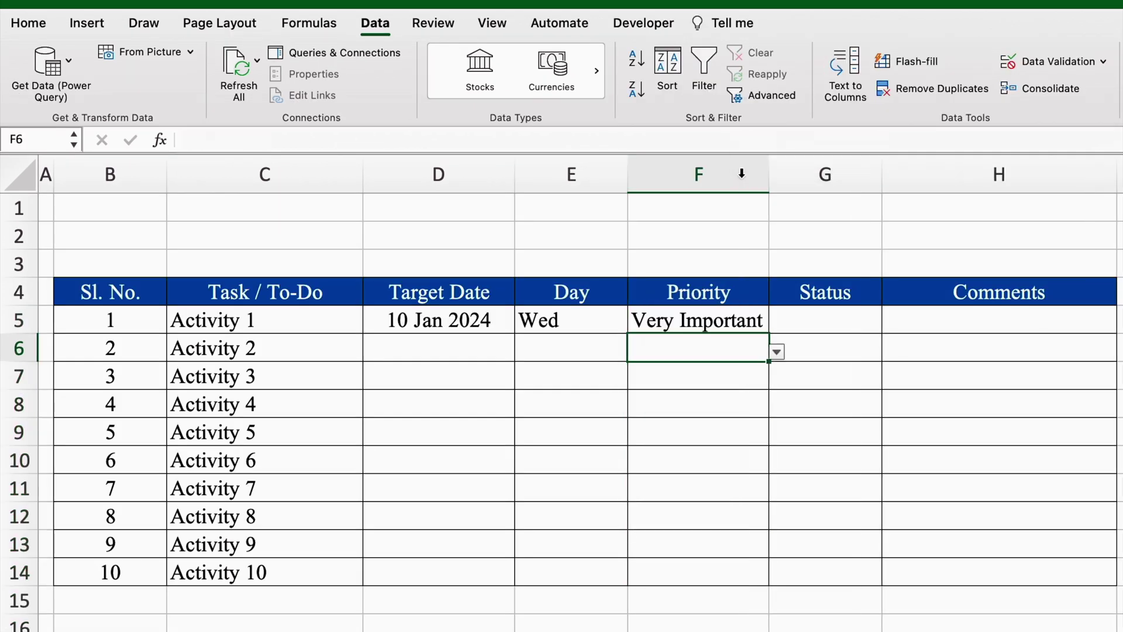
Add list data validation to the Status cells G5:G14 with the options Done,Pending,Ongoing
{"action": "left_click", "coordinate": [818, 323]}
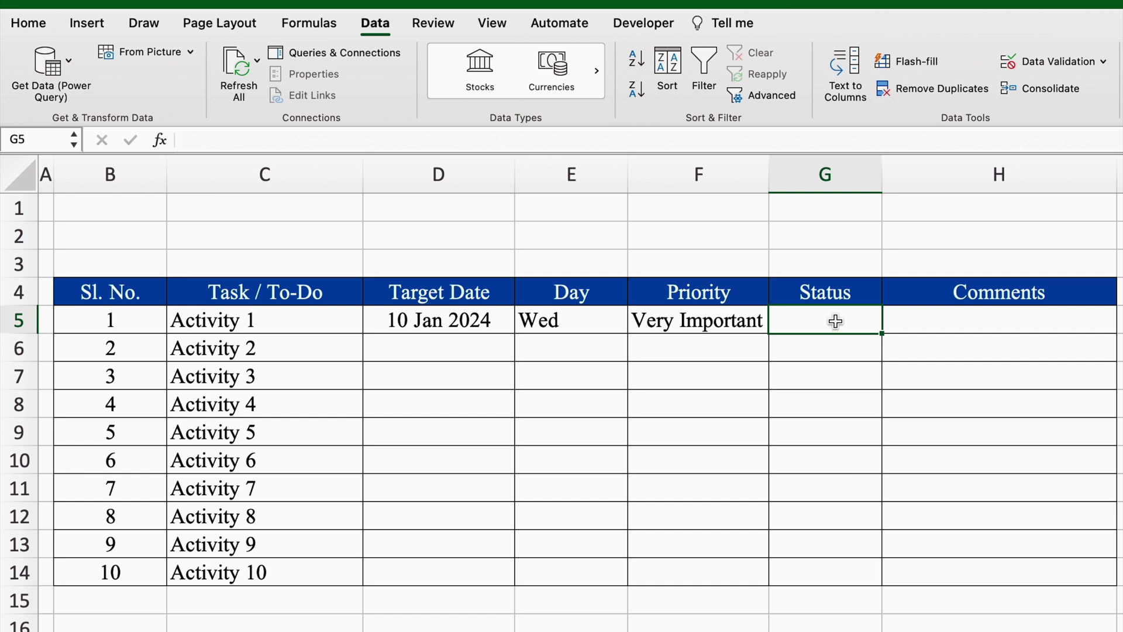
{"action": "left_click_drag", "start_coordinate": [836, 321], "coordinate": [833, 567]}
{"action": "left_click", "coordinate": [1069, 61]}
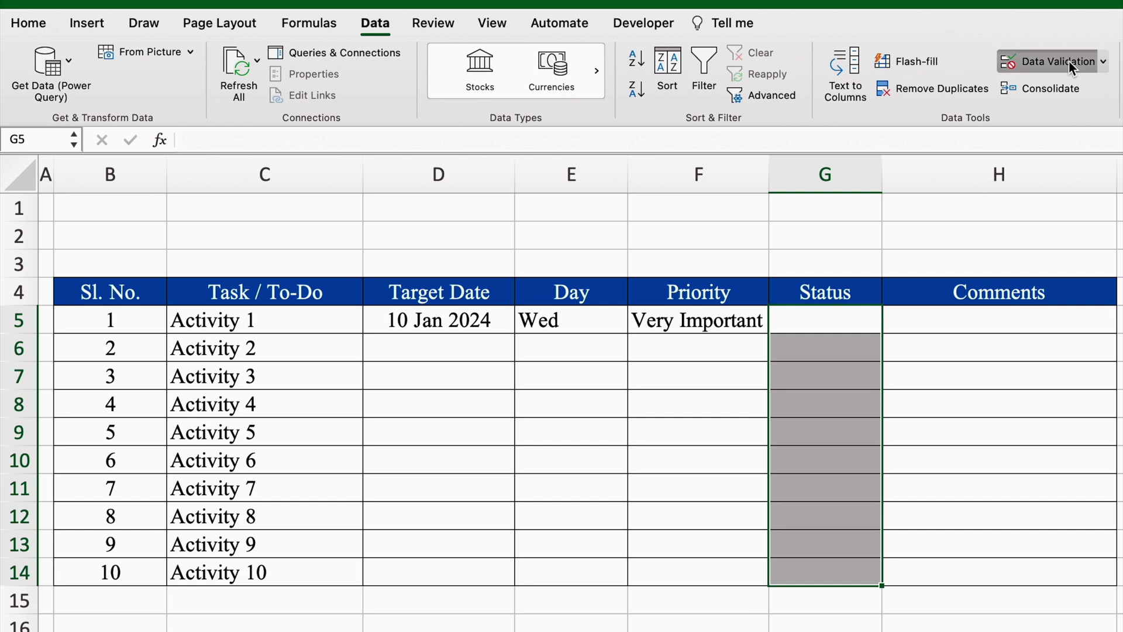
{"action": "left_click", "coordinate": [728, 229]}
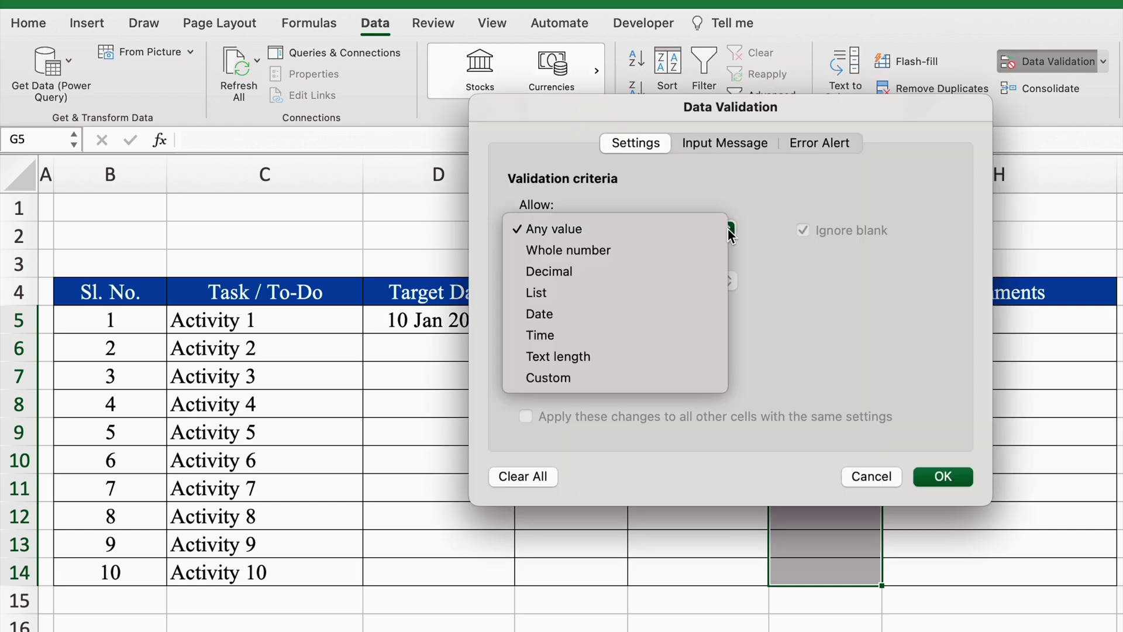
{"action": "left_click", "coordinate": [616, 292]}
{"action": "left_click", "coordinate": [684, 331]}
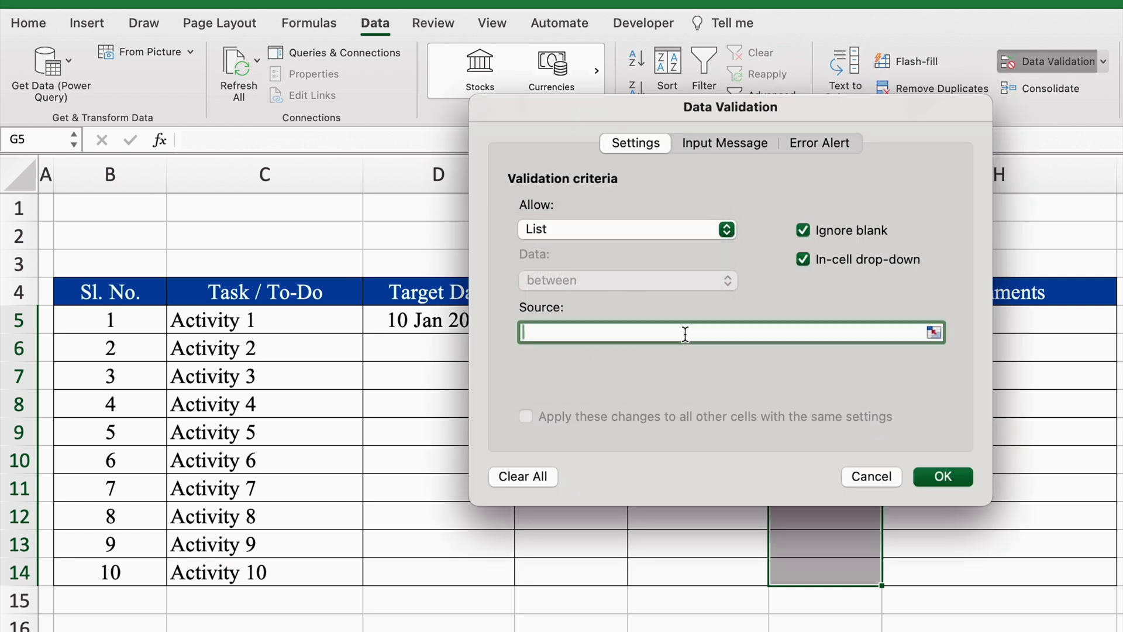
{"action": "type", "text": "Done,P"}
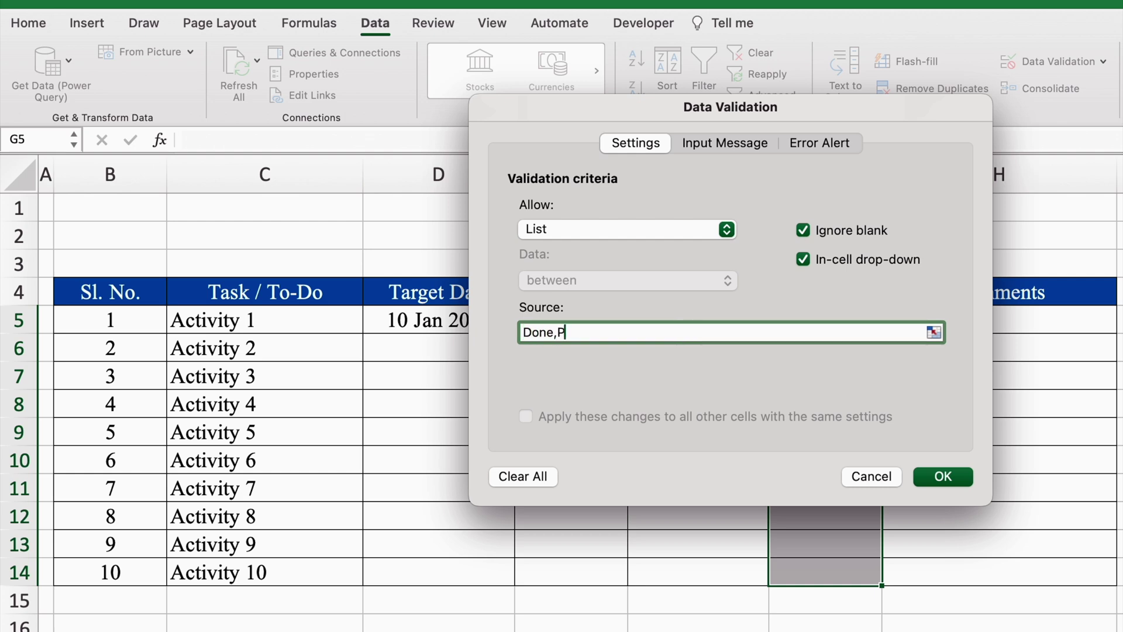
{"action": "type", "text": "ending,Ongoing"}
{"action": "left_click", "coordinate": [949, 477]}
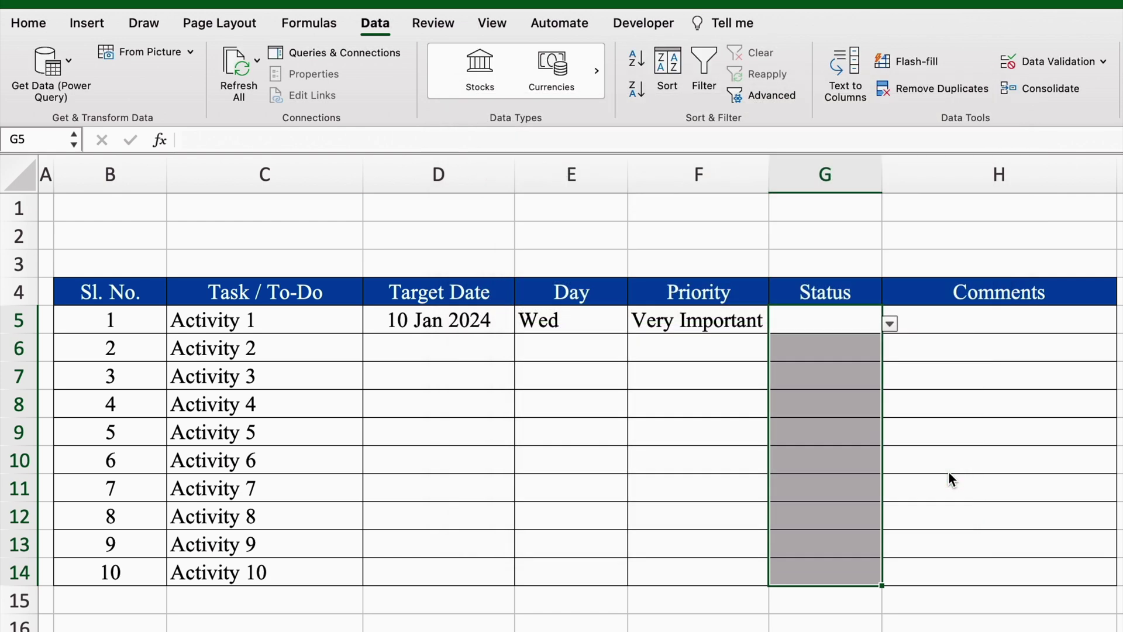
Set the status of Activity 1 to Done, Activity 2 to Pending and Activity 3 to Ongoing
{"action": "left_click", "coordinate": [889, 323]}
{"action": "left_click", "coordinate": [811, 346]}
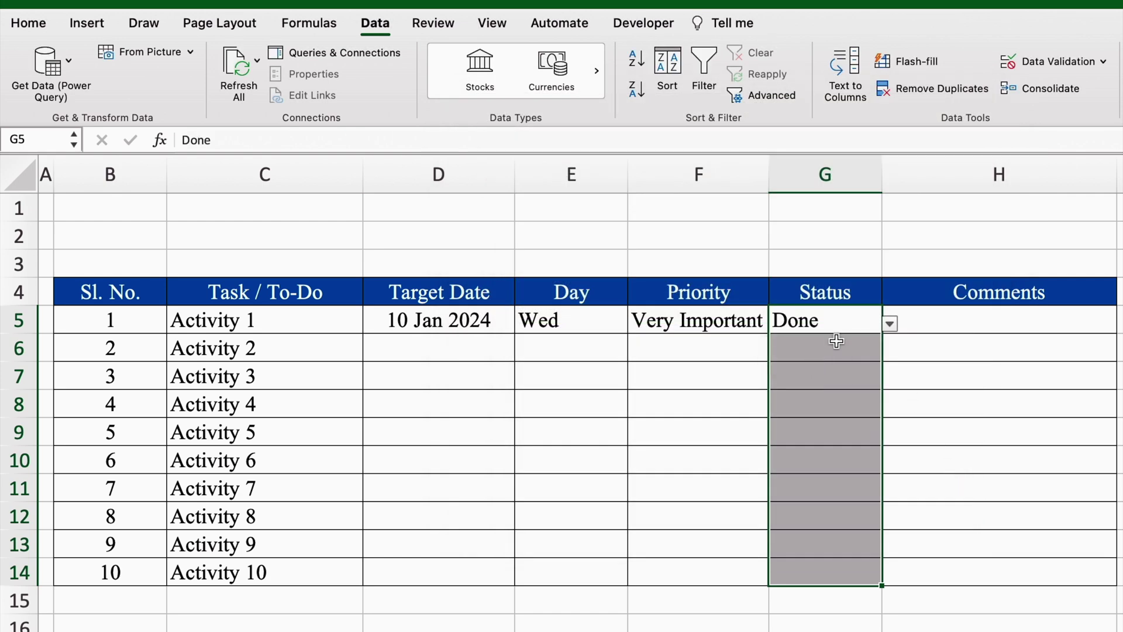
{"action": "left_click", "coordinate": [836, 342]}
{"action": "left_click", "coordinate": [890, 352]}
{"action": "left_click", "coordinate": [818, 387]}
{"action": "left_click", "coordinate": [890, 380]}
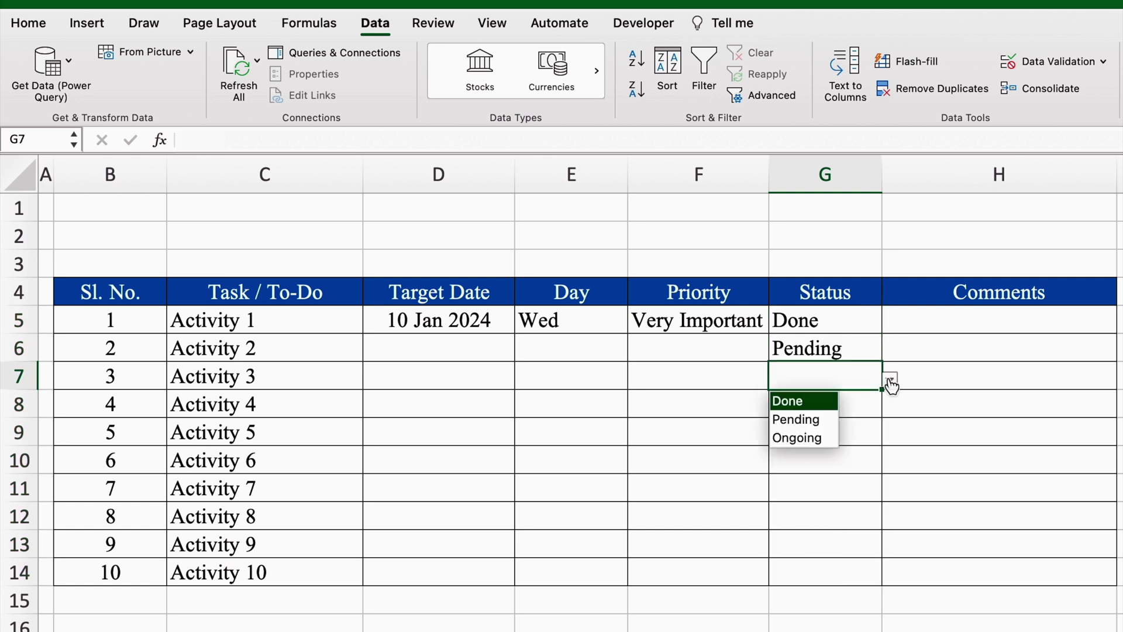
{"action": "left_click", "coordinate": [813, 436]}
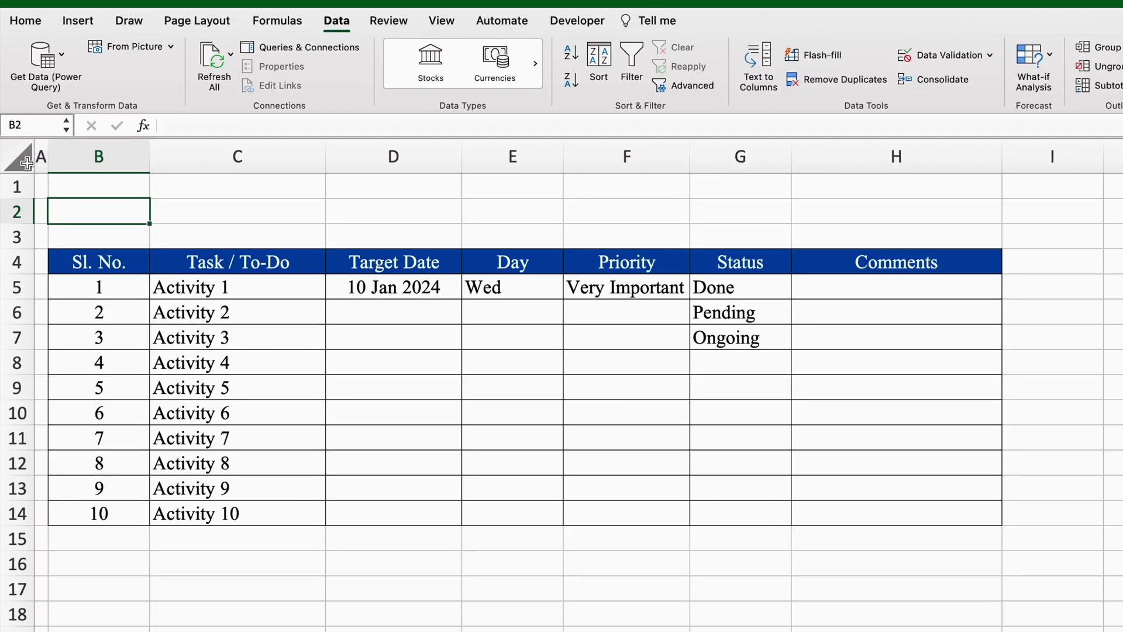
Set up a conditional formatting rule on the whole sheet for cell values equal to Ongoing
{"action": "left_click", "coordinate": [19, 176]}
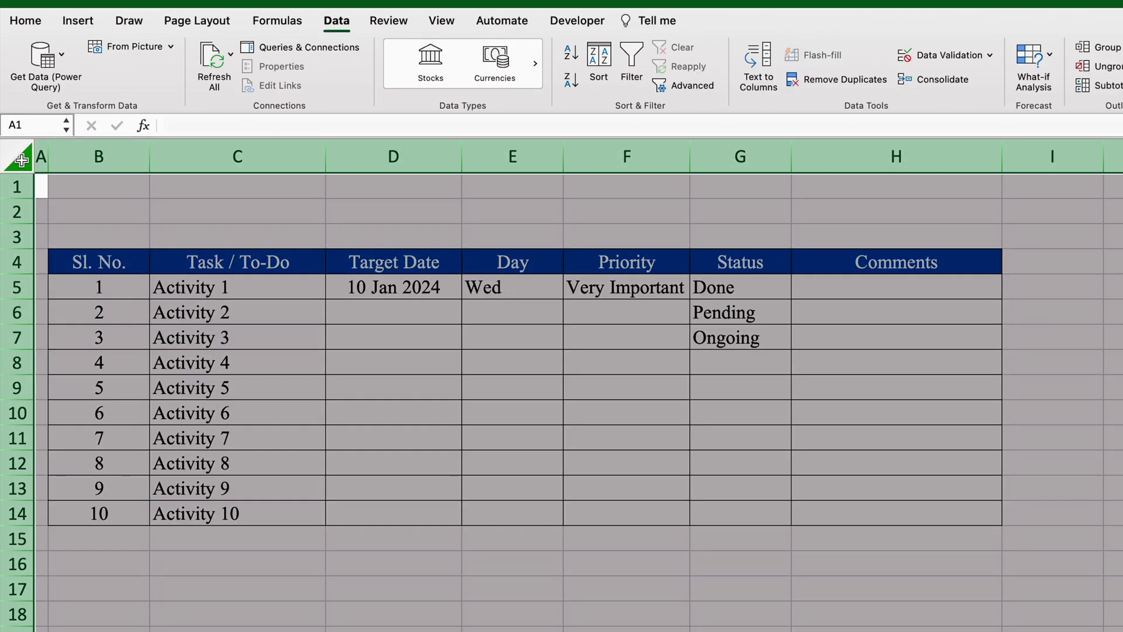
{"action": "left_click", "coordinate": [28, 20]}
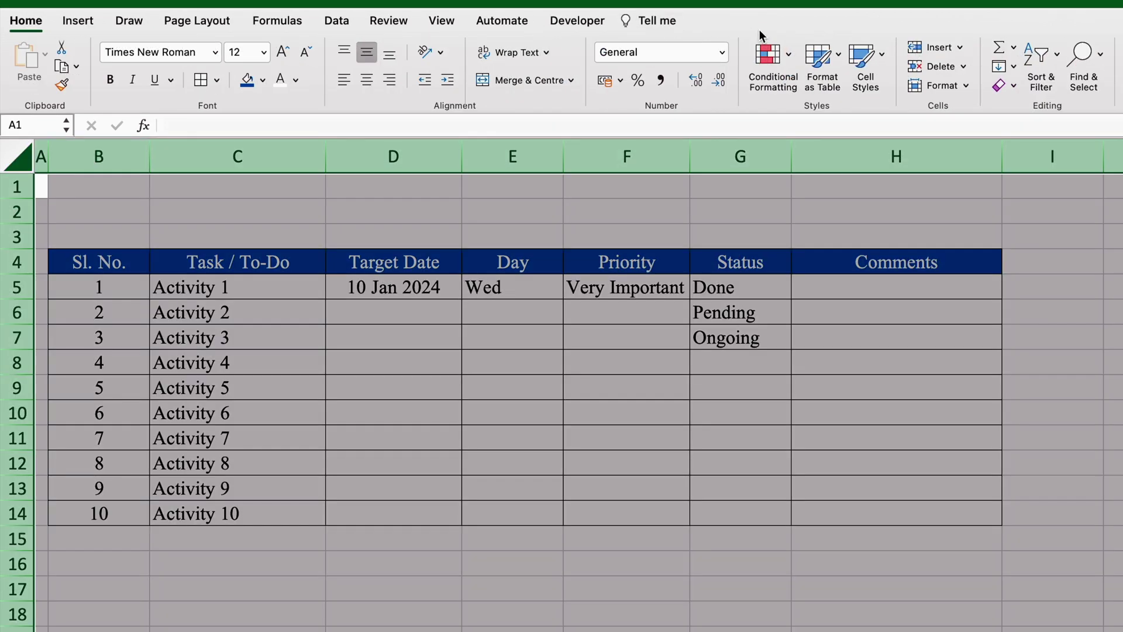
{"action": "left_click", "coordinate": [788, 56]}
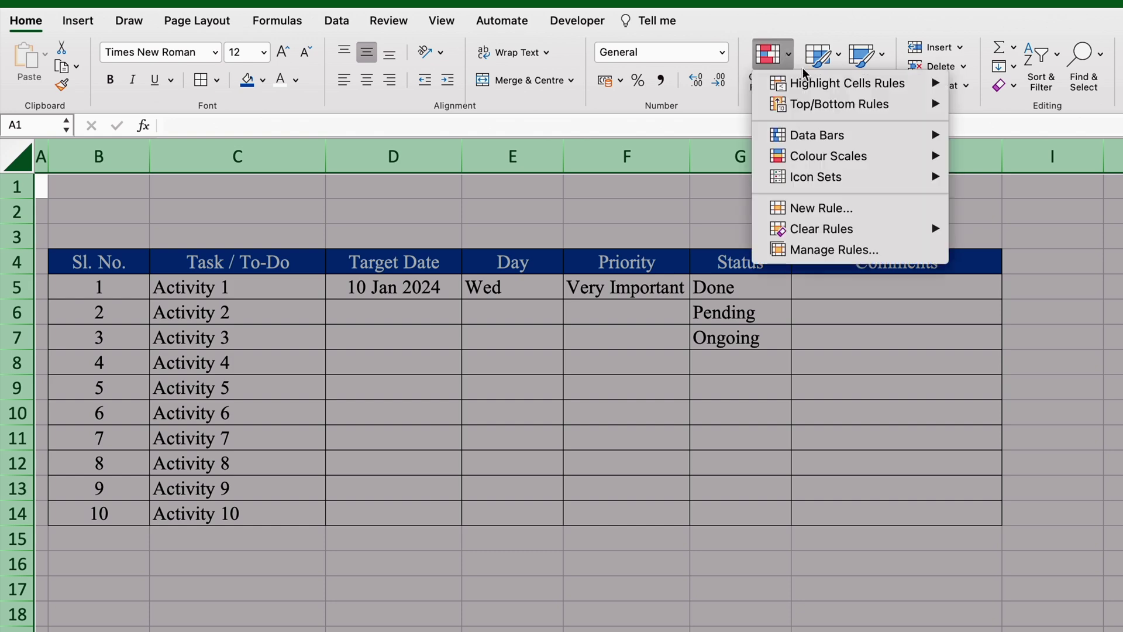
{"action": "mouse_move", "coordinate": [826, 86]}
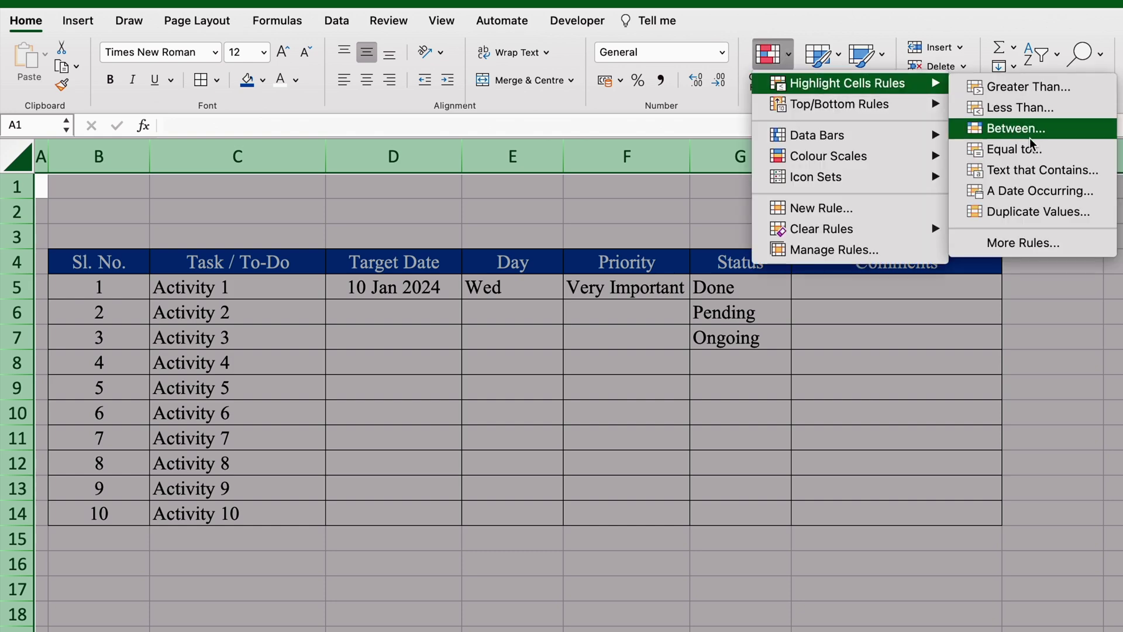
{"action": "left_click", "coordinate": [1013, 149]}
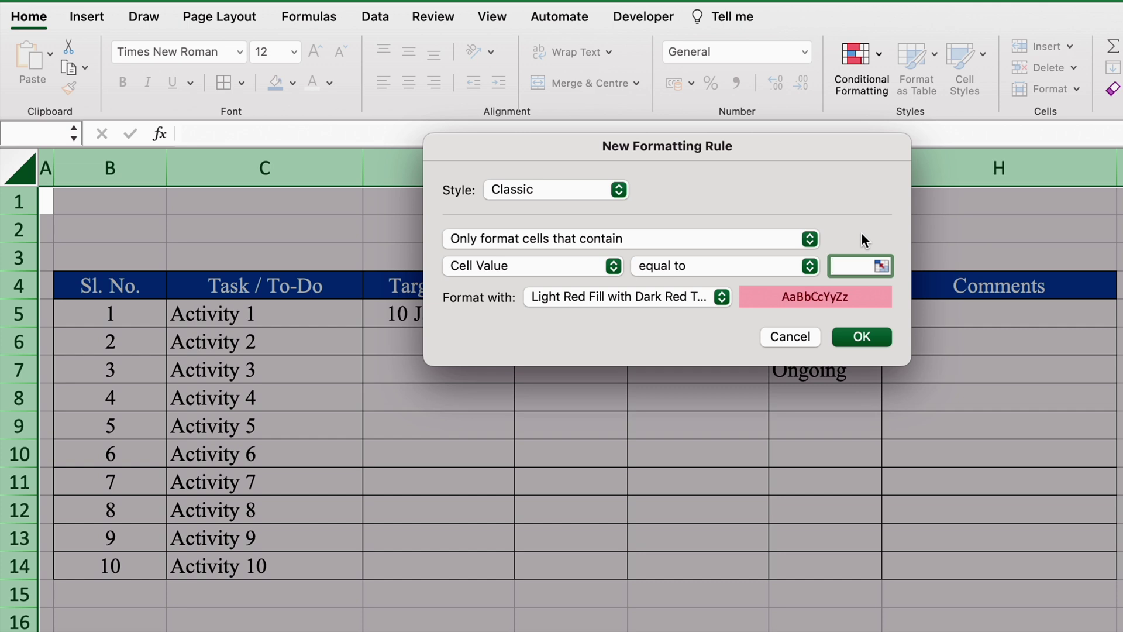
{"action": "type", "text": "Ongoing"}
Give the Ongoing rule a customised format with an orange-red theme font colour and apply it
{"action": "left_click", "coordinate": [721, 297]}
{"action": "left_click", "coordinate": [646, 422]}
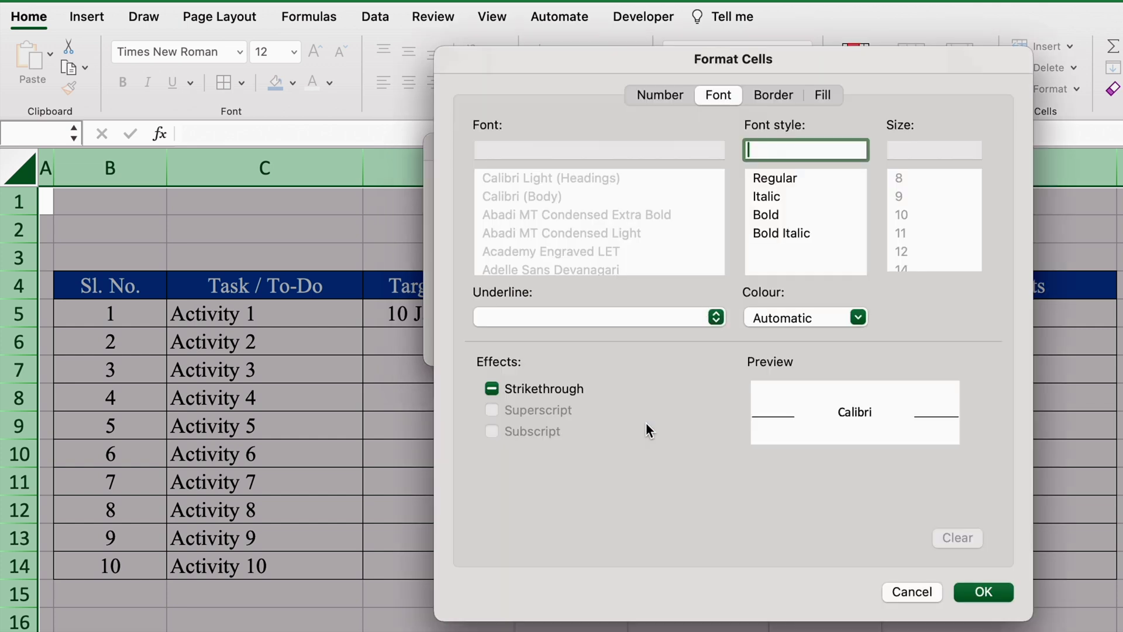
{"action": "left_click", "coordinate": [858, 317]}
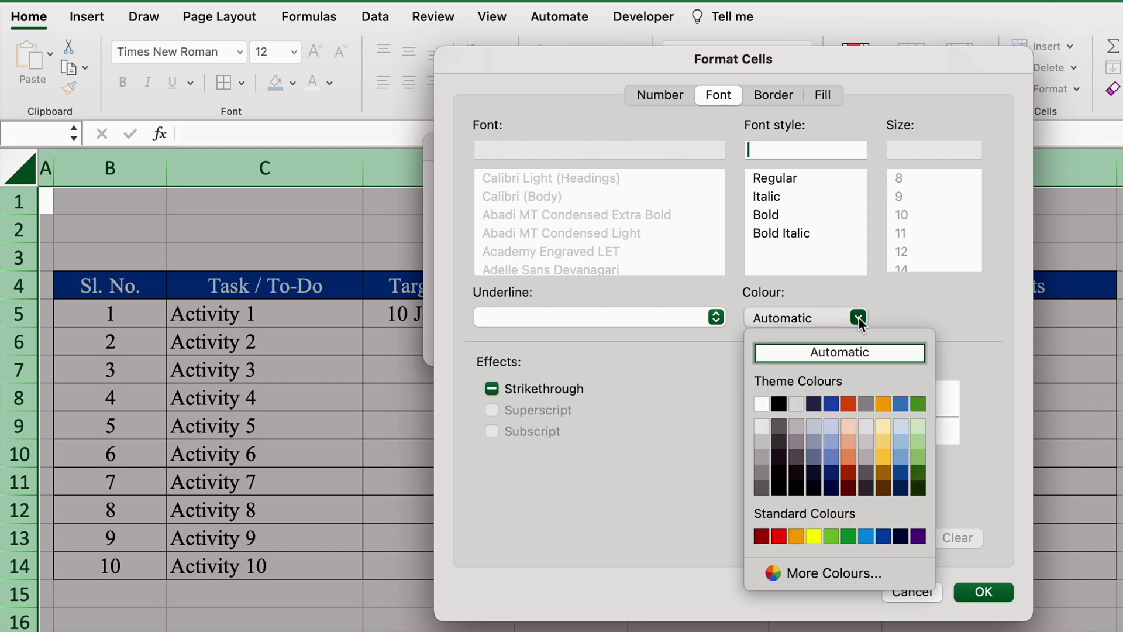
{"action": "left_click", "coordinate": [849, 403]}
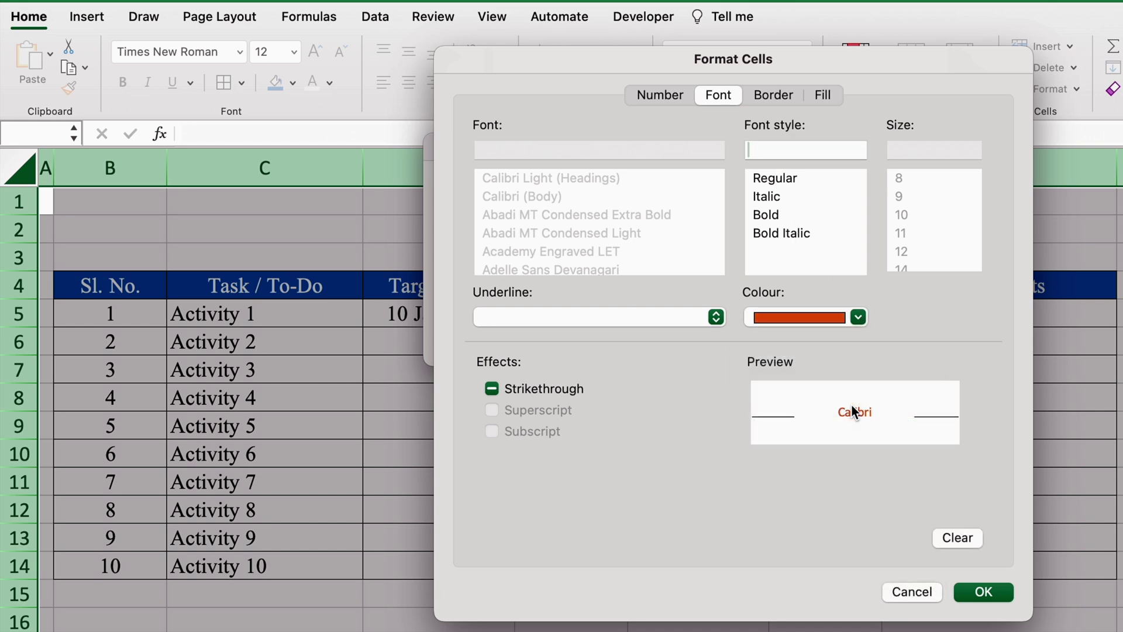
{"action": "left_click", "coordinate": [983, 590]}
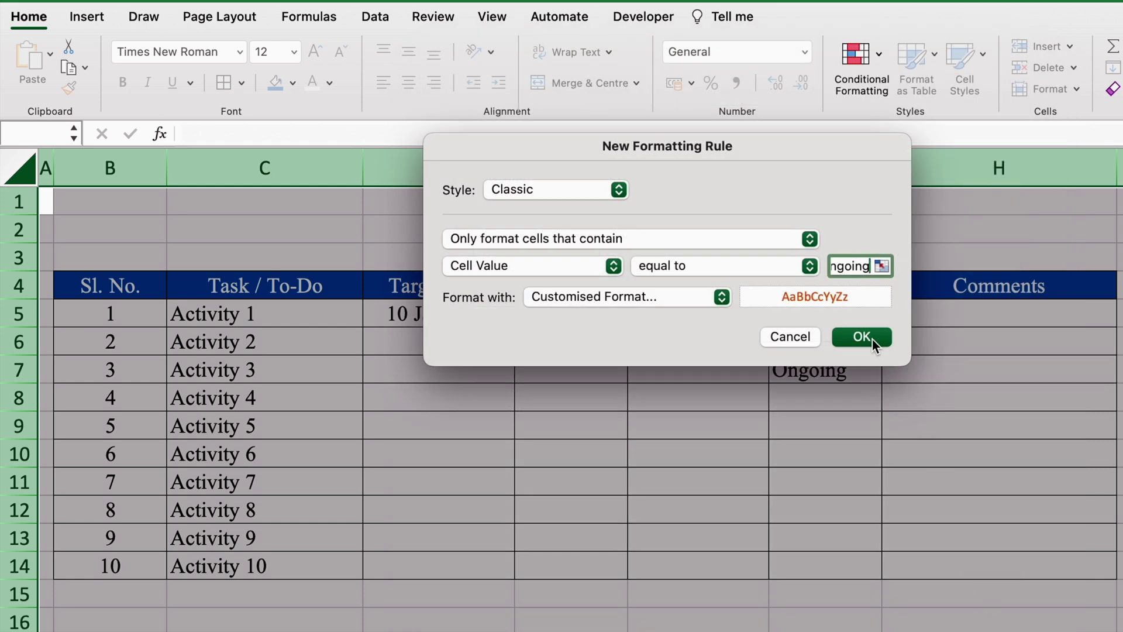
{"action": "left_click", "coordinate": [871, 338]}
{"action": "left_click", "coordinate": [876, 444]}
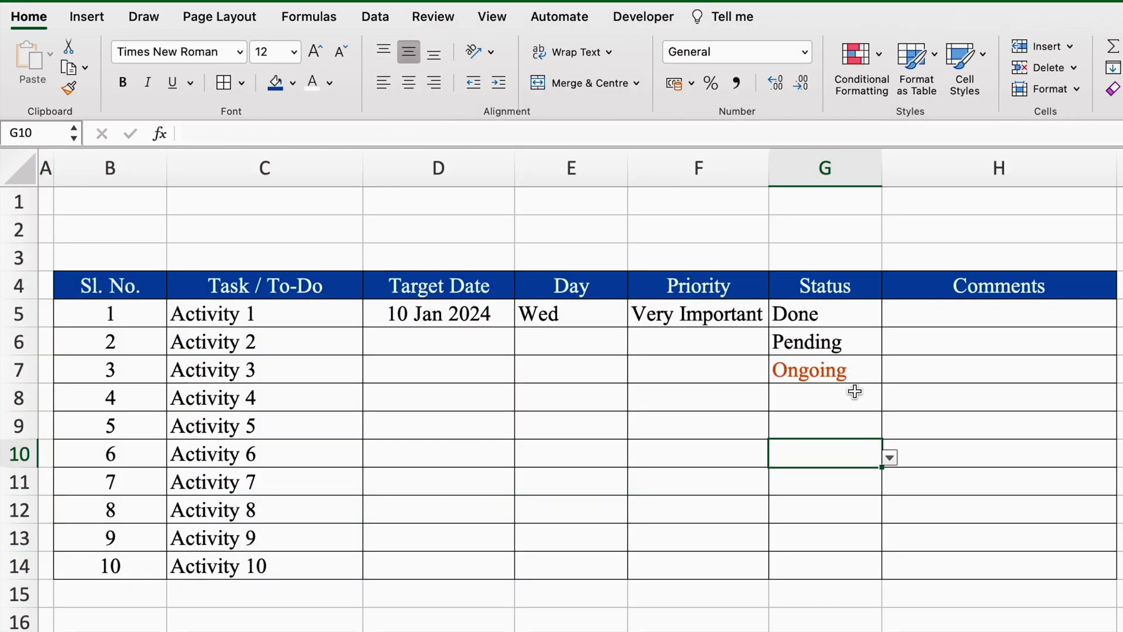
{"action": "left_click", "coordinate": [863, 372]}
{"action": "left_click", "coordinate": [846, 416]}
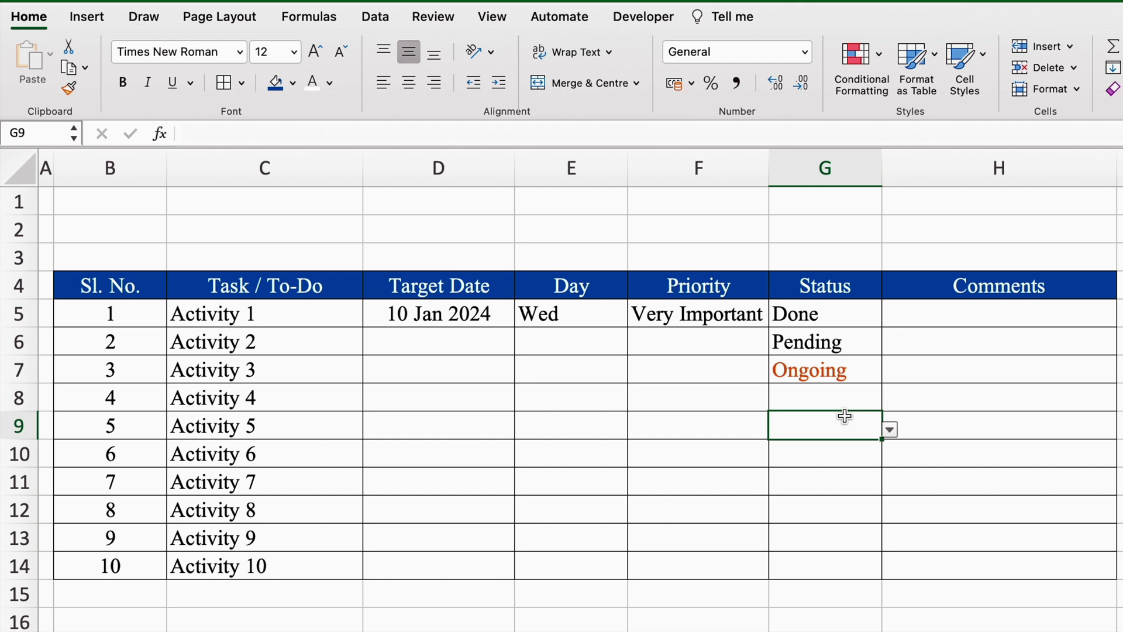
Start a Classic conditional formatting rule on the task cells C5:C14 that uses a formula to determine which cells to format
{"action": "left_click", "coordinate": [282, 316]}
{"action": "left_click_drag", "start_coordinate": [282, 316], "coordinate": [276, 565]}
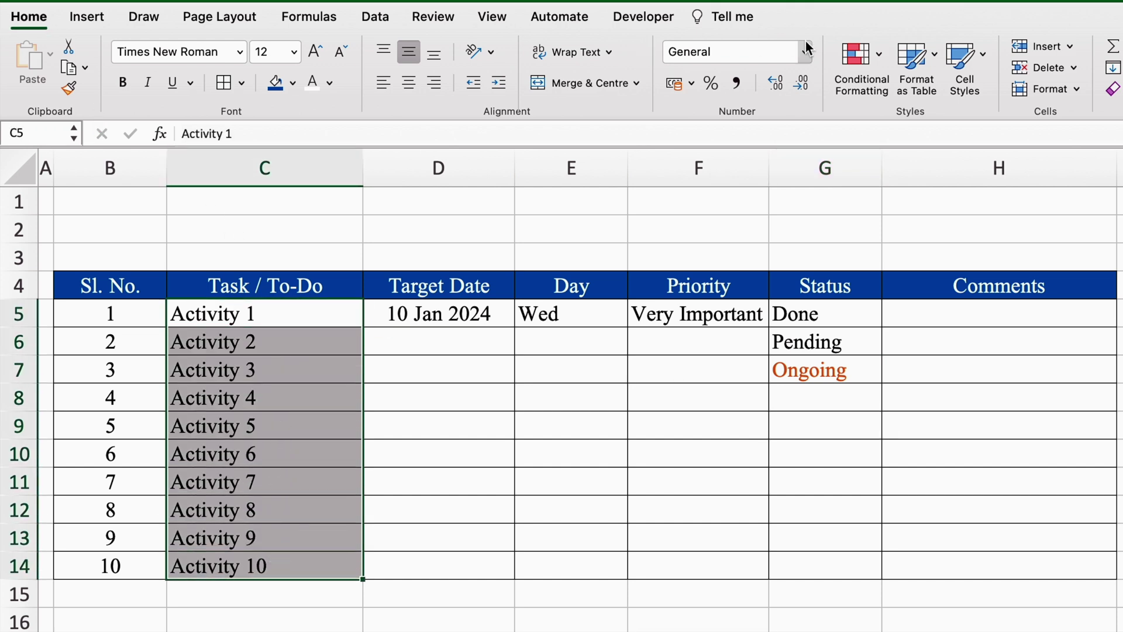
{"action": "left_click", "coordinate": [880, 55]}
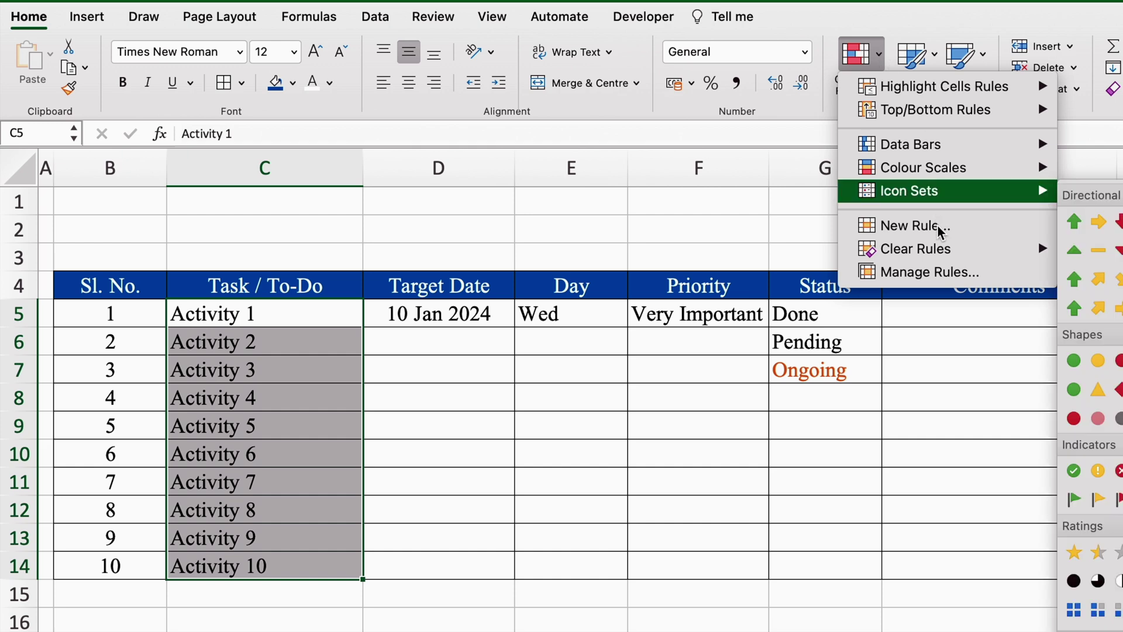
{"action": "left_click", "coordinate": [871, 226]}
{"action": "left_click", "coordinate": [726, 183]}
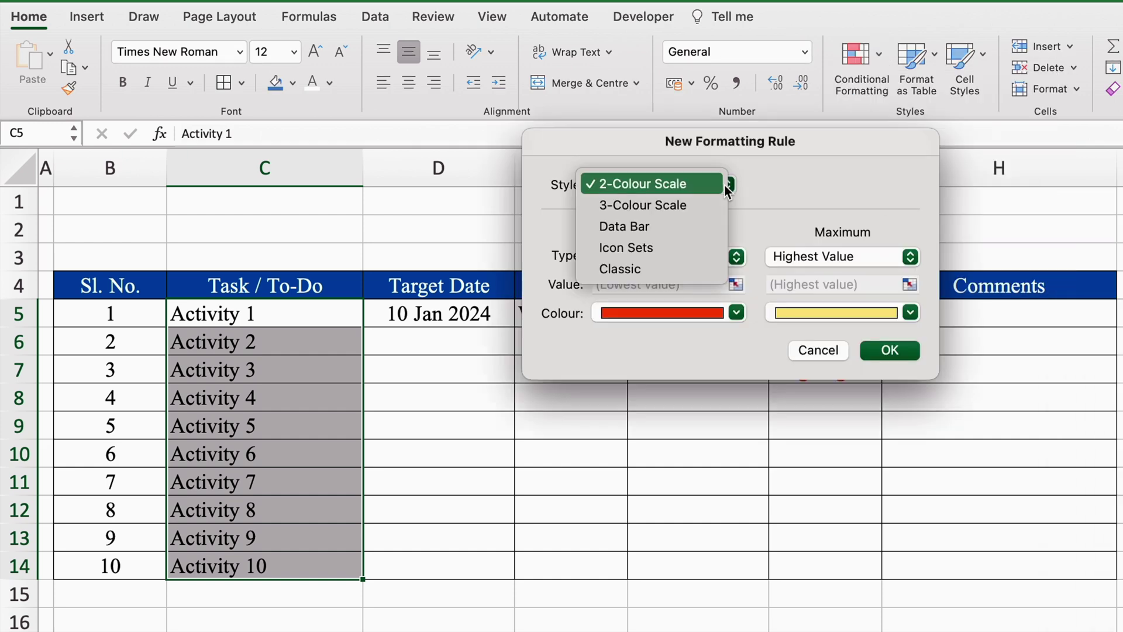
{"action": "left_click", "coordinate": [657, 265]}
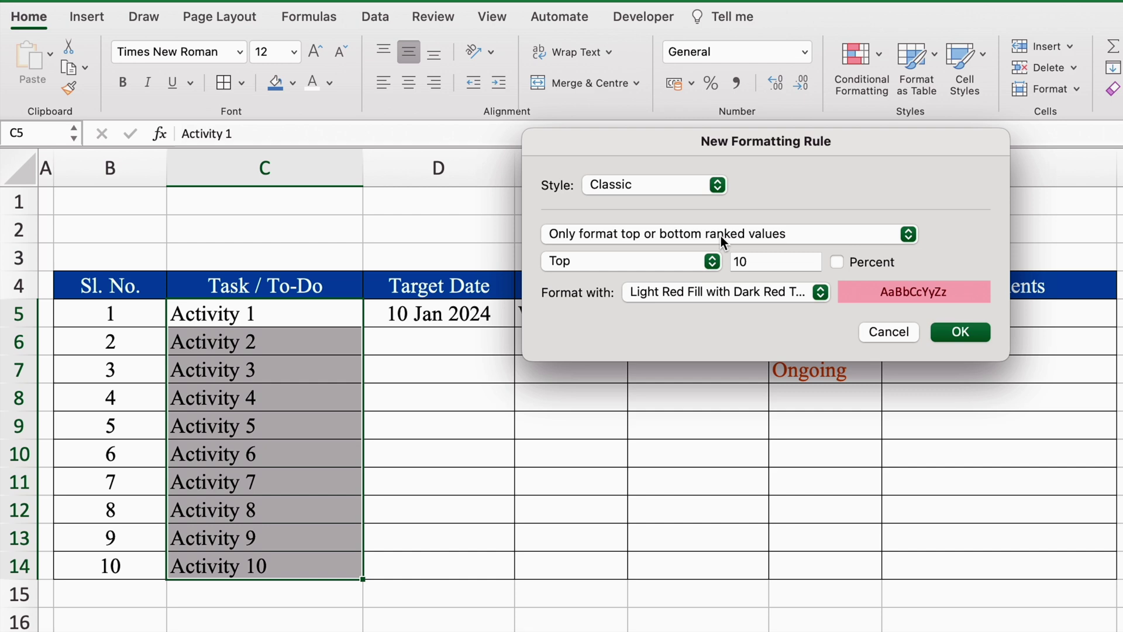
{"action": "left_click", "coordinate": [721, 236]}
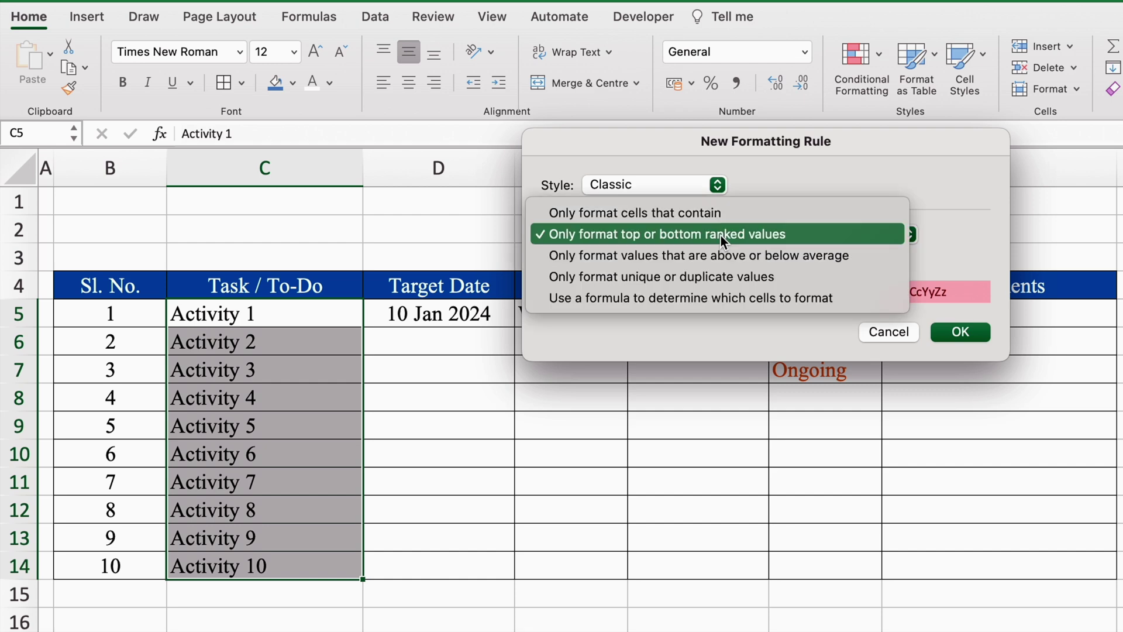
{"action": "left_click", "coordinate": [735, 299]}
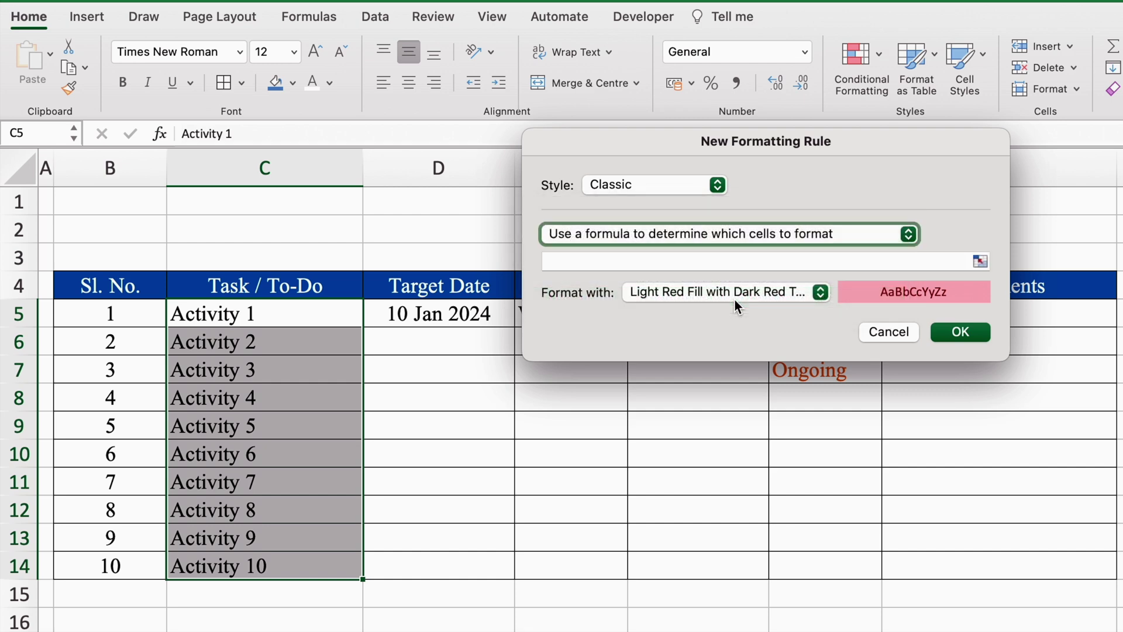
Enter the rule formula =G5="Done" with a fully relative reference to the first Status cell
{"action": "left_click", "coordinate": [704, 260]}
{"action": "type", "text": "="}
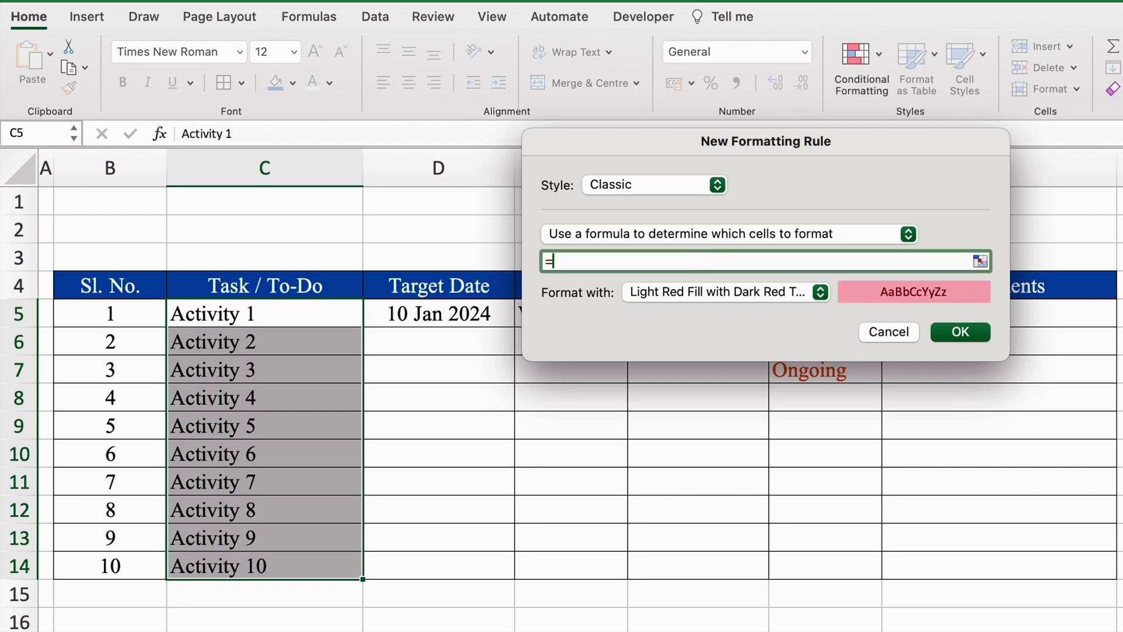
{"action": "left_click_drag", "start_coordinate": [727, 141], "coordinate": [620, 381]}
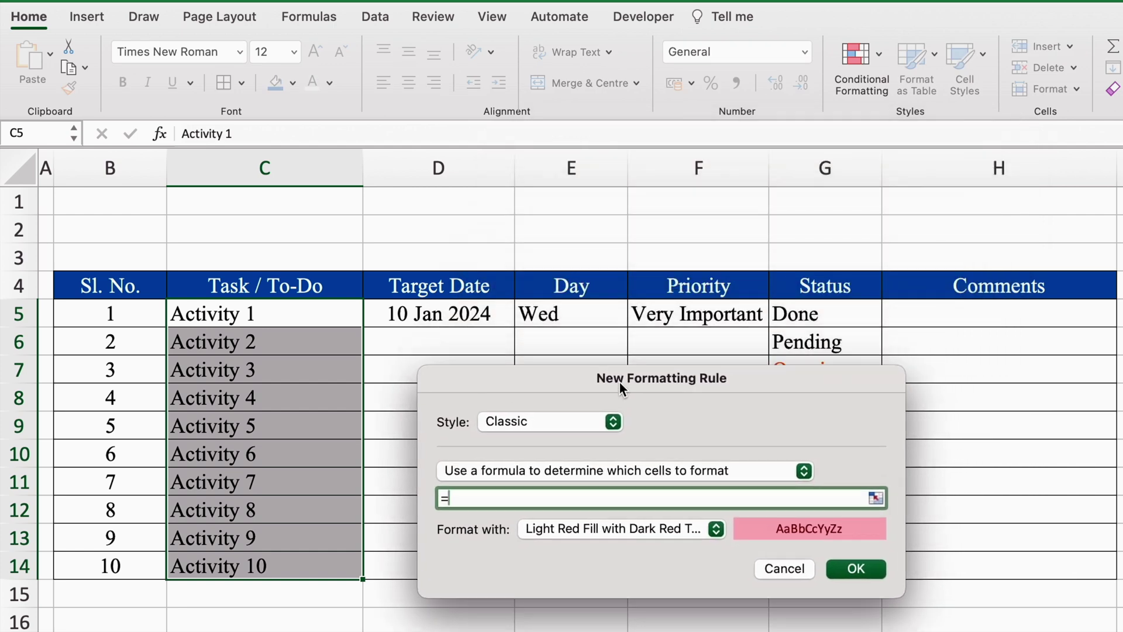
{"action": "left_click", "coordinate": [832, 313]}
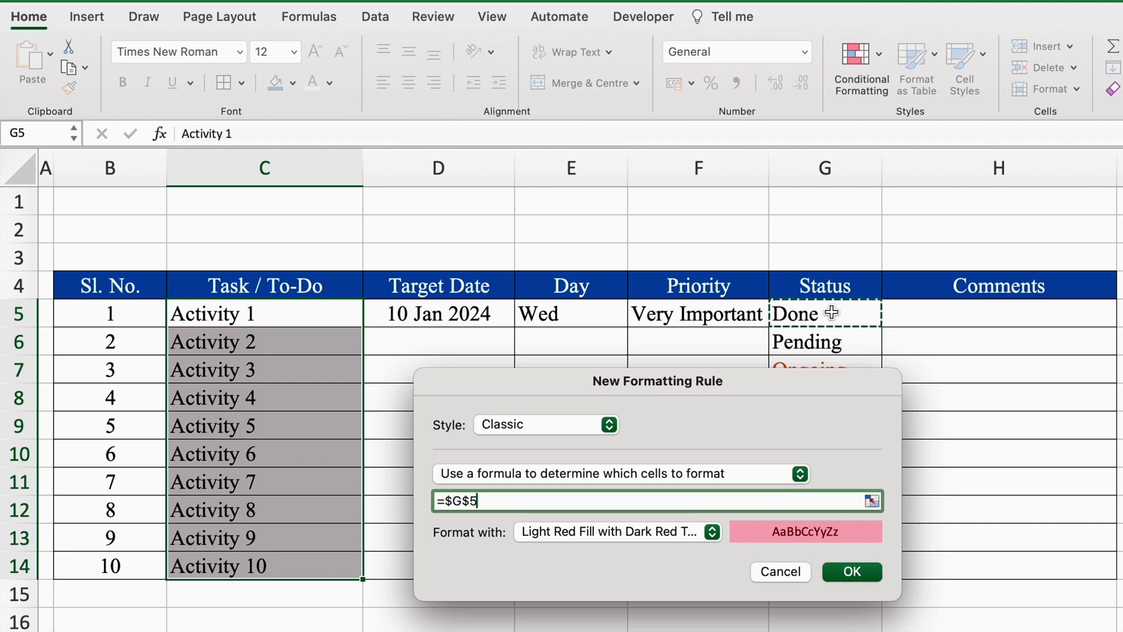
{"action": "key", "text": "super+t"}
{"action": "key", "text": "super+t"}
{"action": "key", "text": "super+t"}
{"action": "type", "text": "=\"Done"}
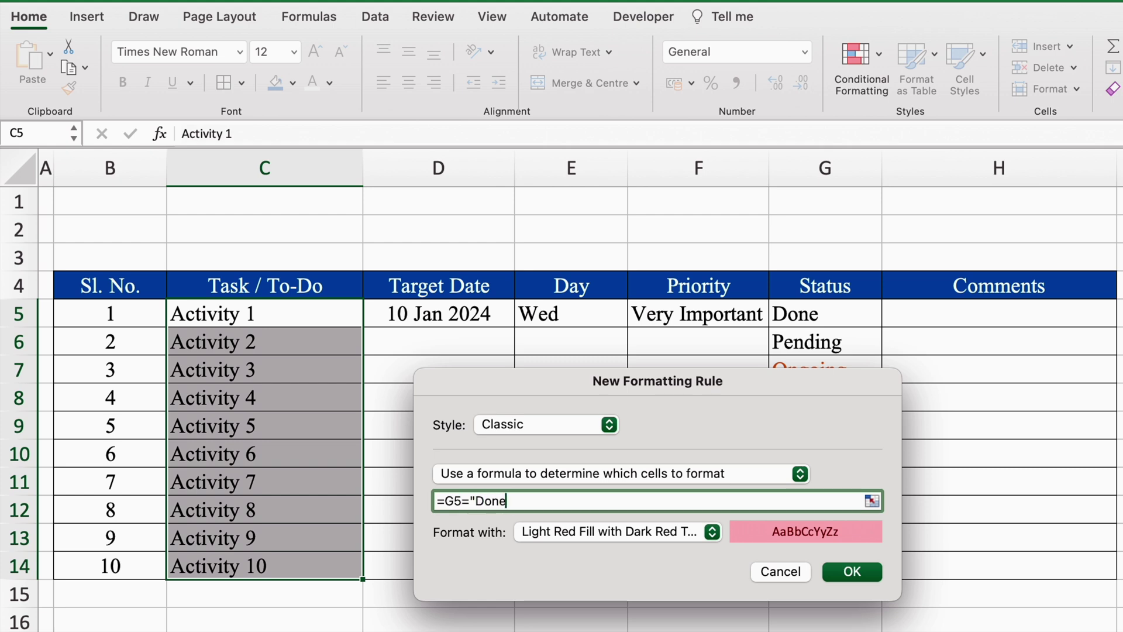
{"action": "type", "text": "\""}
Give the Done rule a customised format with strikethrough and a standard green font colour, and apply it to the tasks
{"action": "left_click_drag", "start_coordinate": [762, 387], "coordinate": [707, 155]}
{"action": "left_click", "coordinate": [658, 303]}
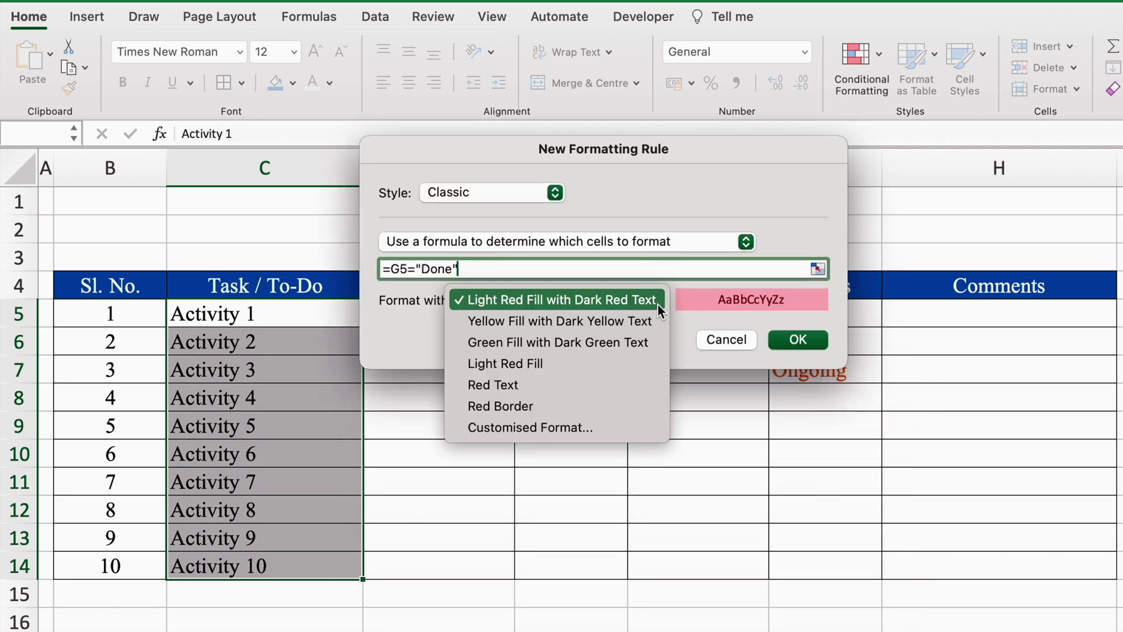
{"action": "left_click", "coordinate": [568, 433]}
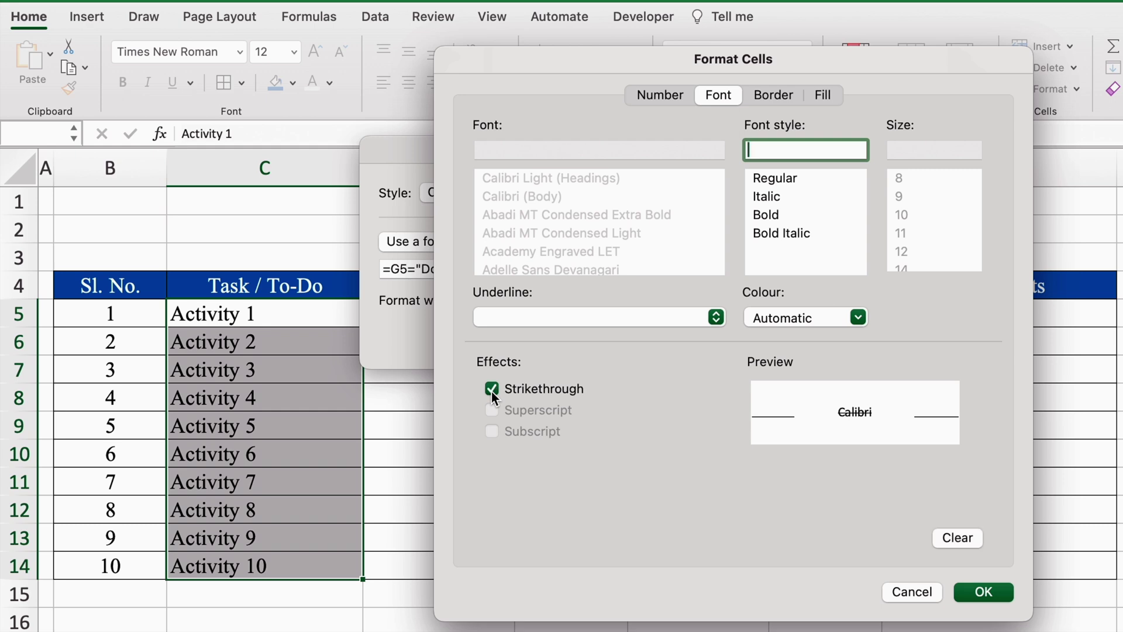
{"action": "left_click", "coordinate": [858, 318]}
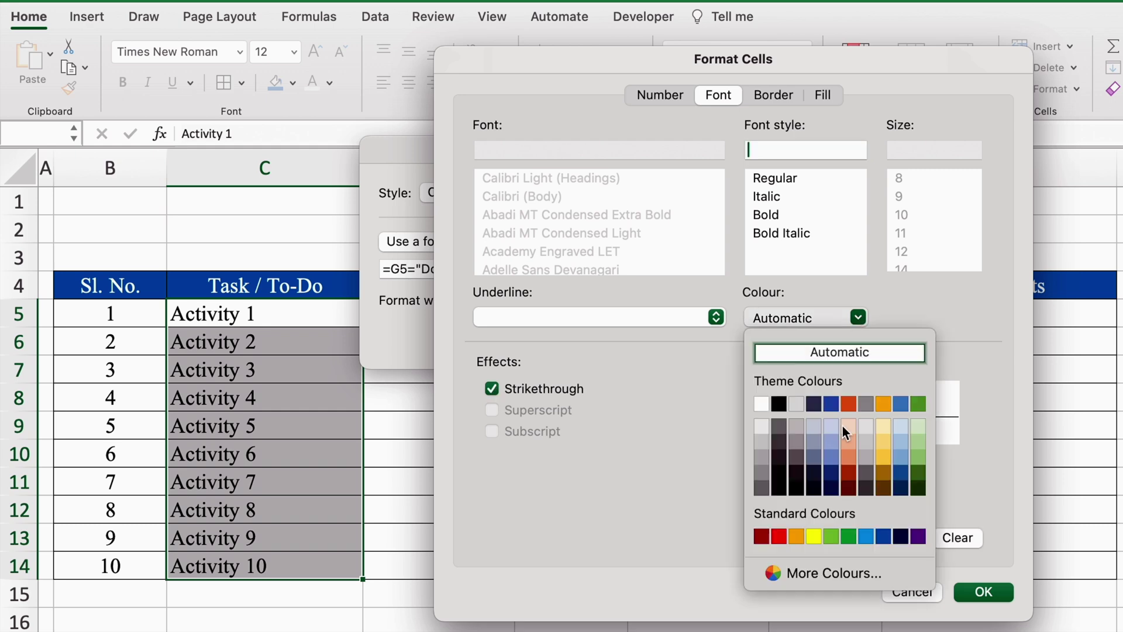
{"action": "left_click", "coordinate": [851, 538]}
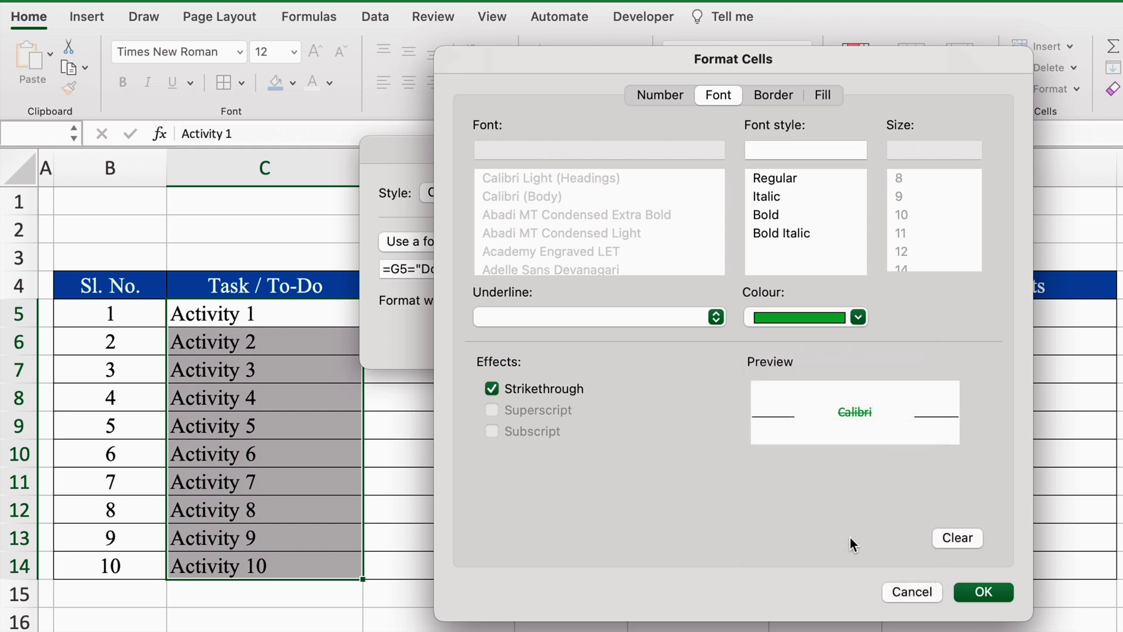
{"action": "left_click", "coordinate": [982, 592]}
{"action": "left_click", "coordinate": [793, 339]}
Test the strikethrough rule by changing the status of Activity 2 to Done
{"action": "left_click", "coordinate": [810, 319]}
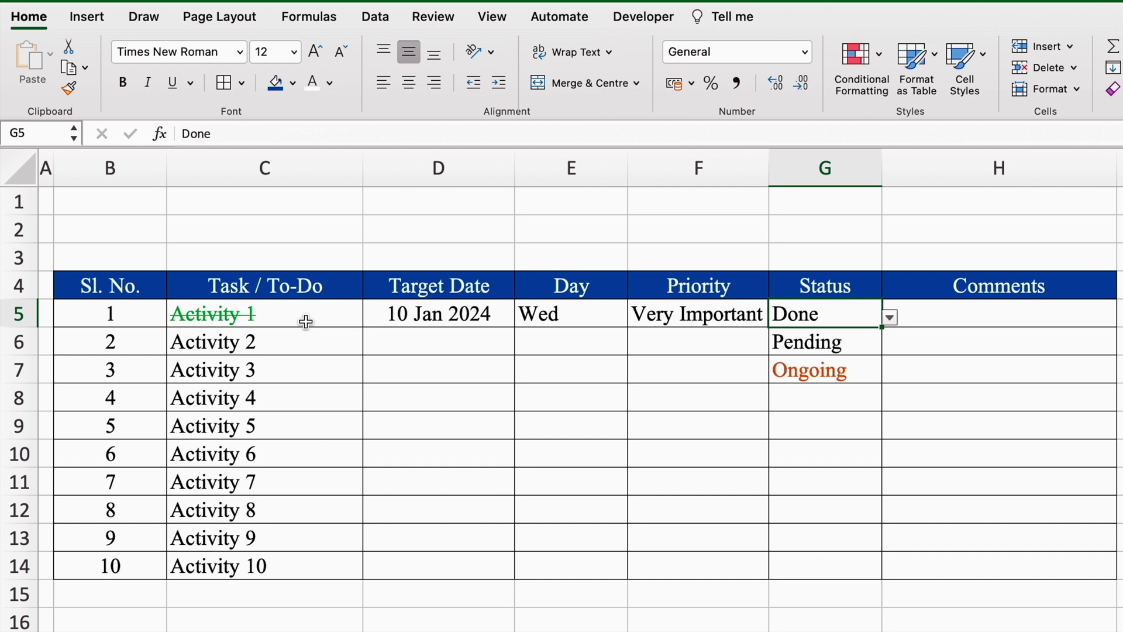
{"action": "left_click", "coordinate": [837, 342]}
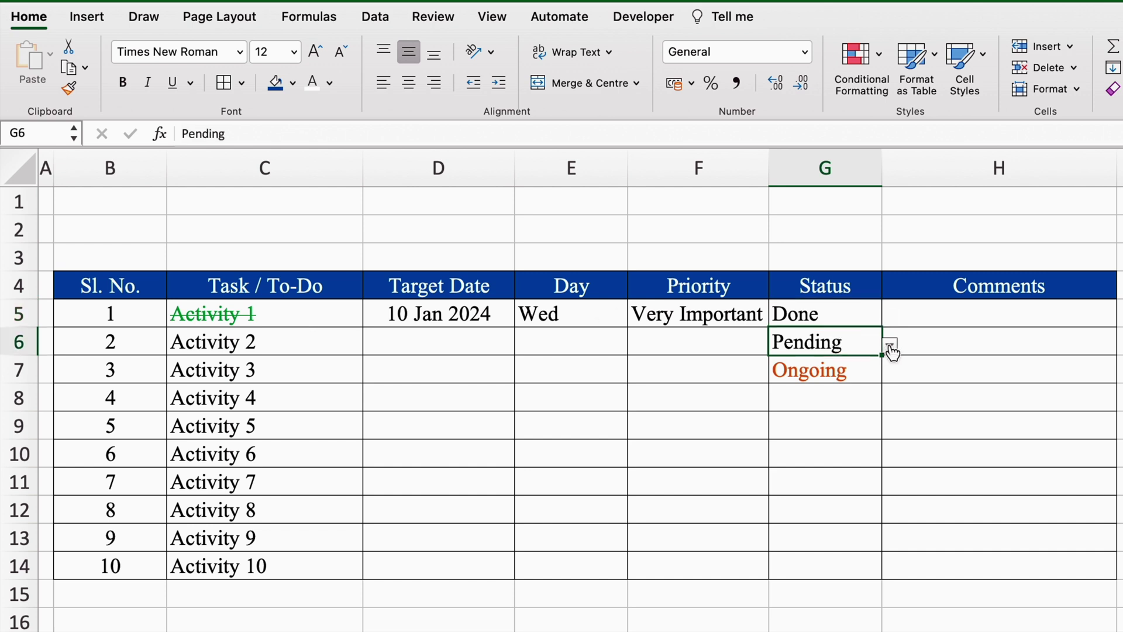
{"action": "left_click", "coordinate": [891, 346]}
{"action": "left_click", "coordinate": [799, 370]}
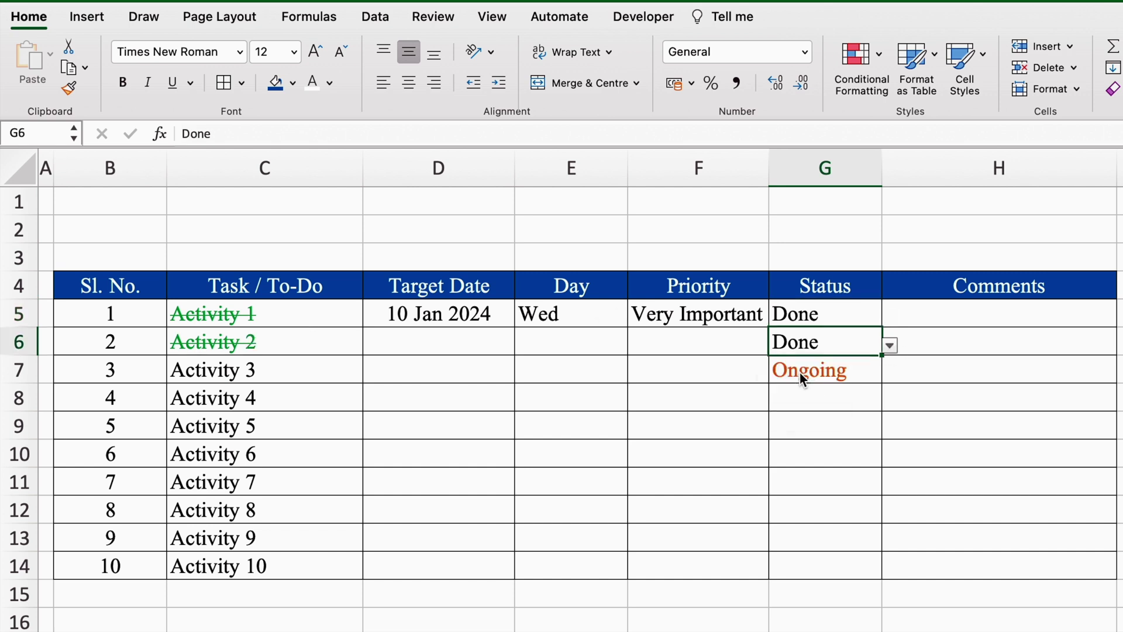
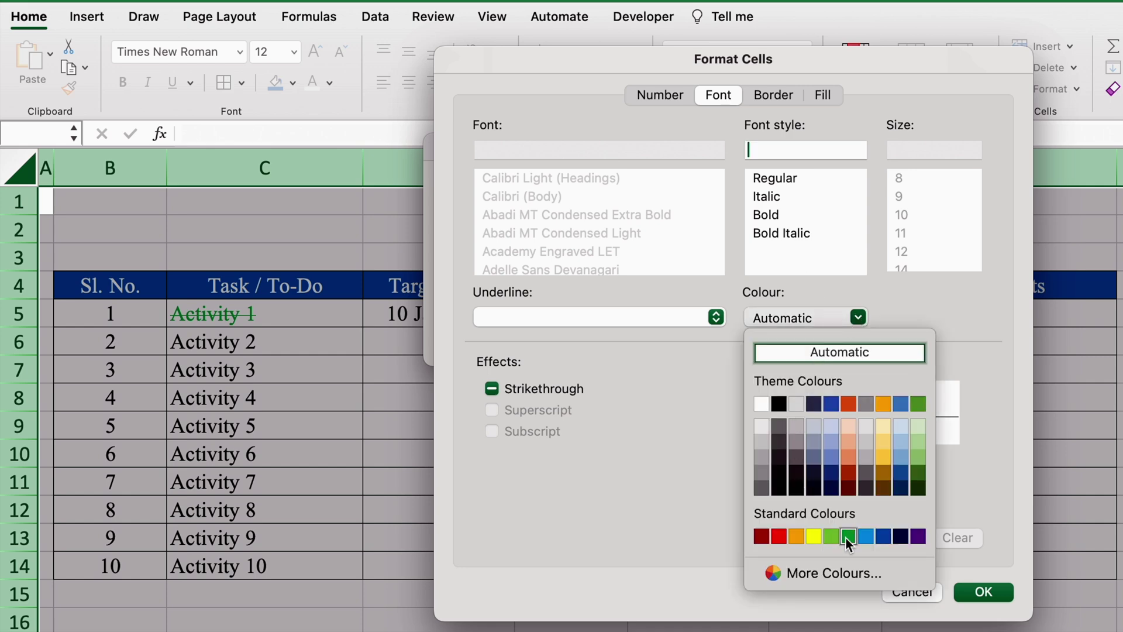
Set a standard green font colour for the whole-sheet rule on cell values equal to Done and apply the rule
{"action": "left_click", "coordinate": [848, 537]}
{"action": "left_click", "coordinate": [978, 594]}
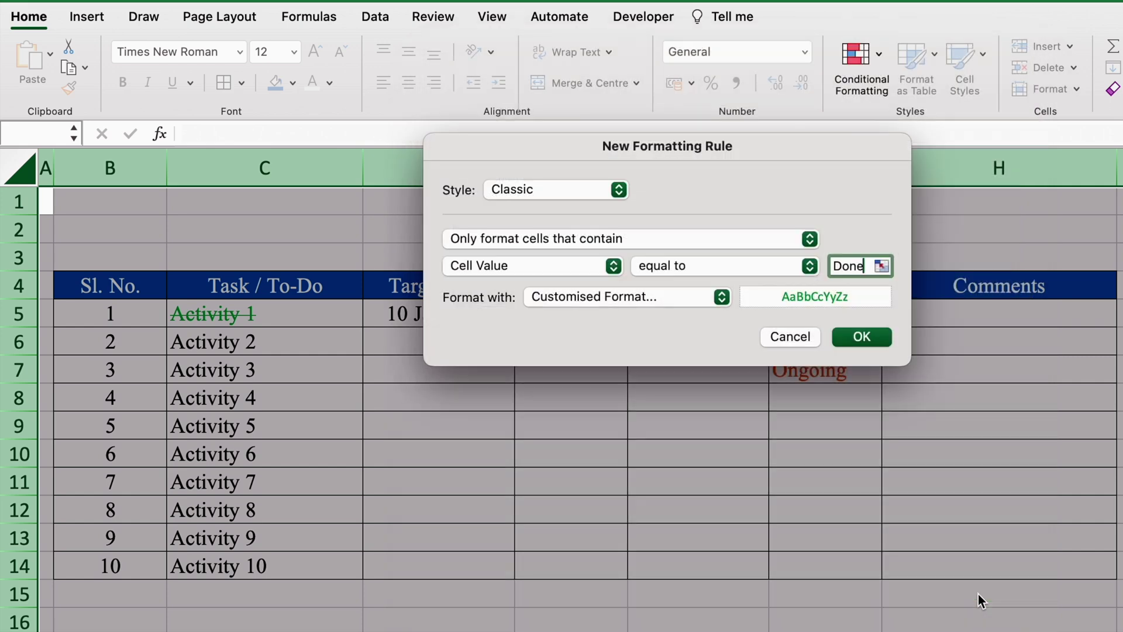
{"action": "left_click", "coordinate": [863, 337]}
{"action": "left_click", "coordinate": [1023, 313]}
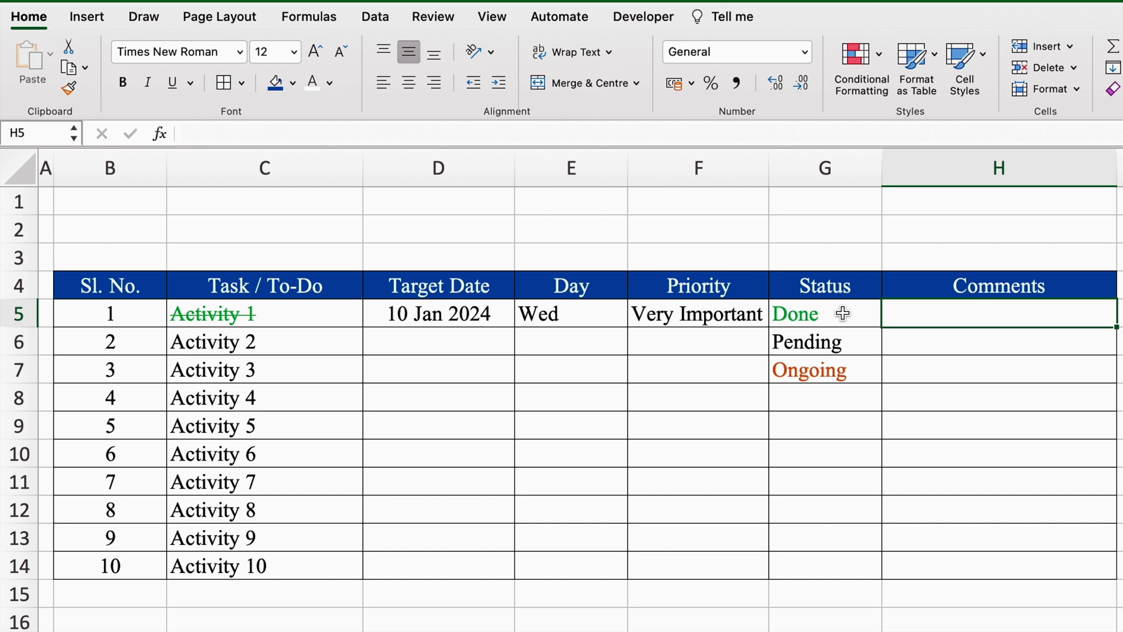
Start a Classic conditional formatting rule on cells C5:G14 that uses a formula to determine which cells to format
{"action": "left_click_drag", "start_coordinate": [244, 315], "coordinate": [810, 564]}
{"action": "left_click", "coordinate": [876, 51]}
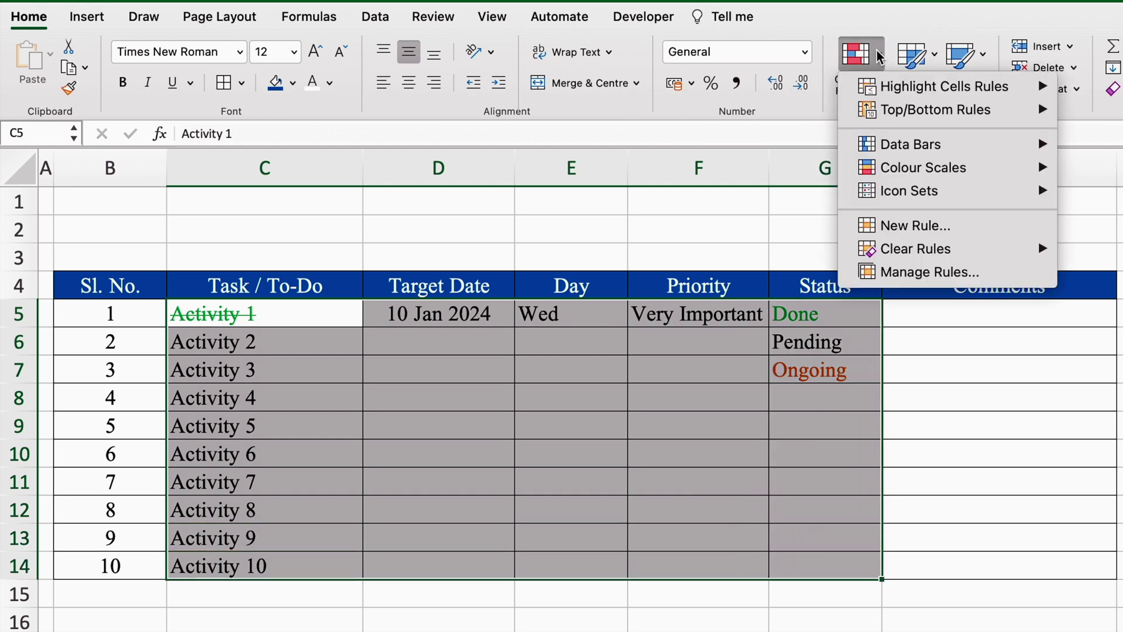
{"action": "left_click", "coordinate": [918, 229]}
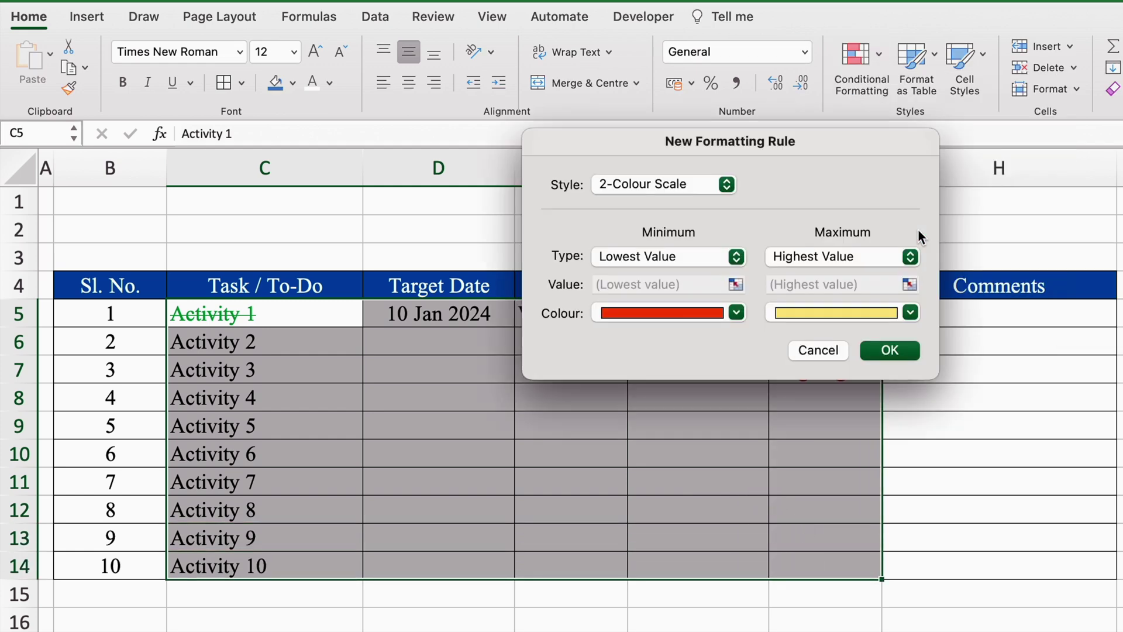
{"action": "left_click", "coordinate": [725, 184]}
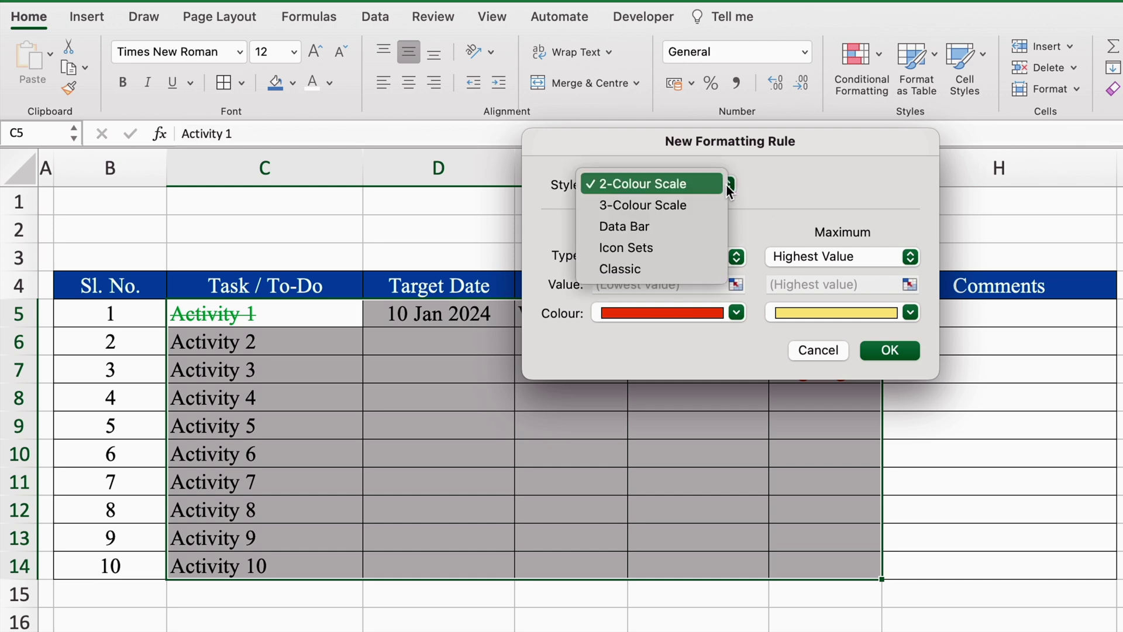
{"action": "left_click", "coordinate": [647, 265]}
{"action": "left_click", "coordinate": [717, 232]}
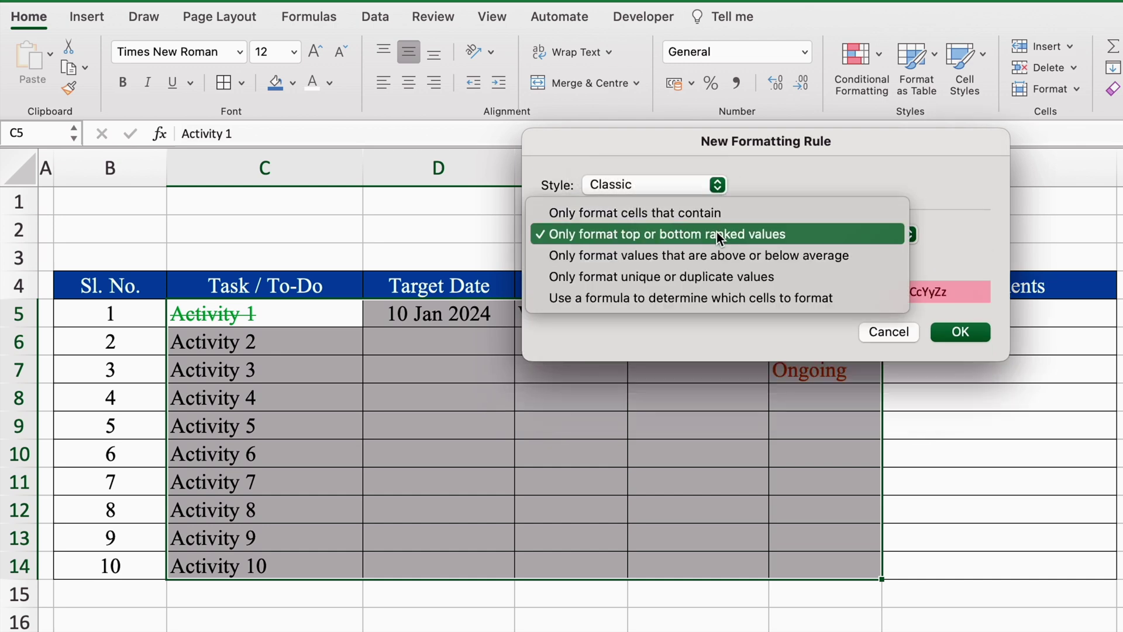
{"action": "left_click", "coordinate": [742, 298]}
Enter the rule formula =$G5="Pending", keeping only the Status column reference absolute
{"action": "left_click", "coordinate": [727, 263]}
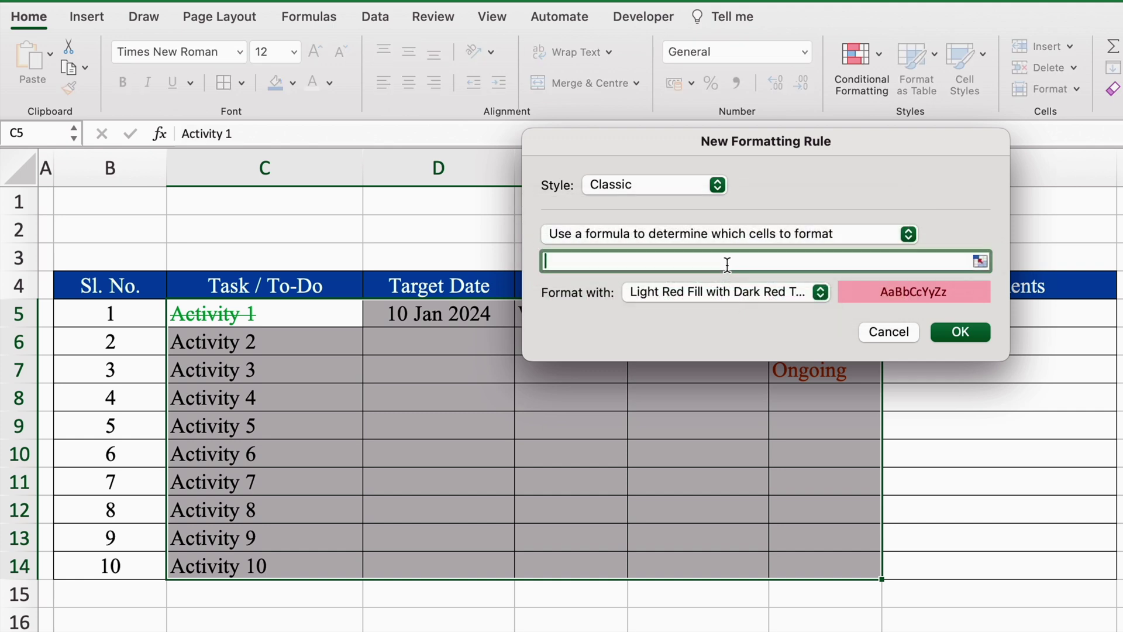
{"action": "type", "text": "="}
{"action": "left_click_drag", "start_coordinate": [872, 143], "coordinate": [609, 265]}
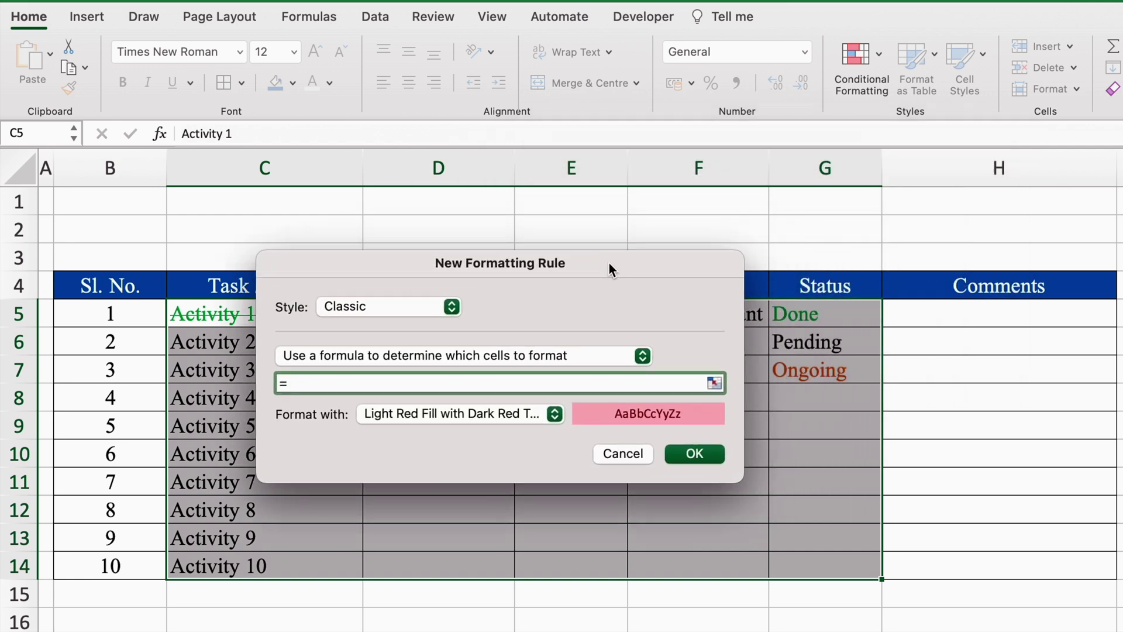
{"action": "left_click", "coordinate": [816, 314]}
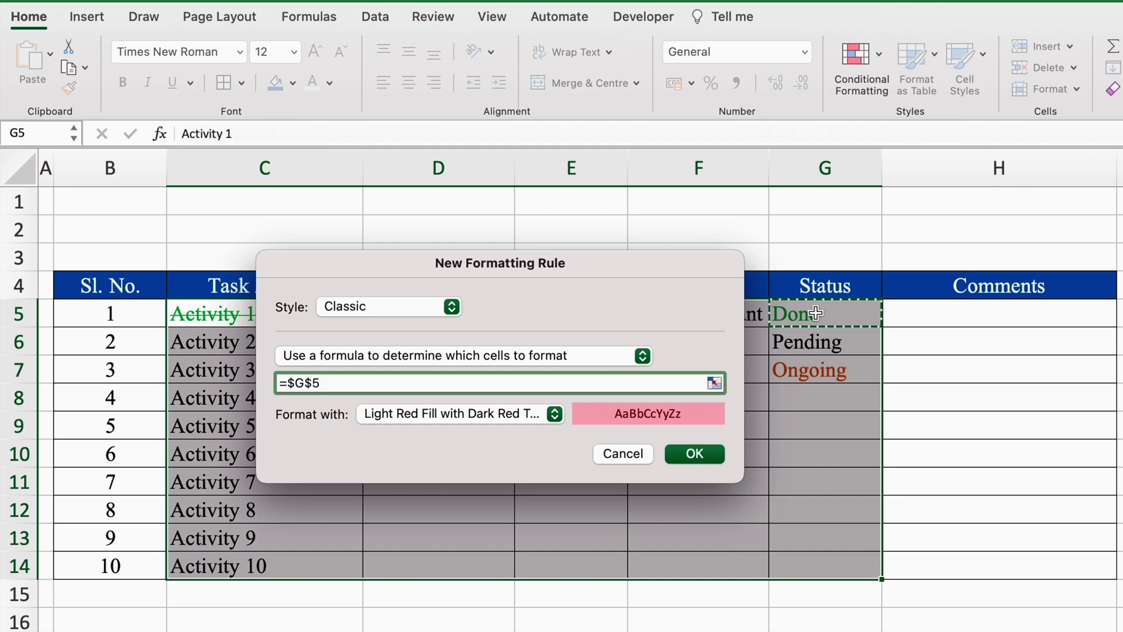
{"action": "left_click", "coordinate": [313, 383]}
{"action": "key", "text": "BackSpace"}
{"action": "type", "text": "="}
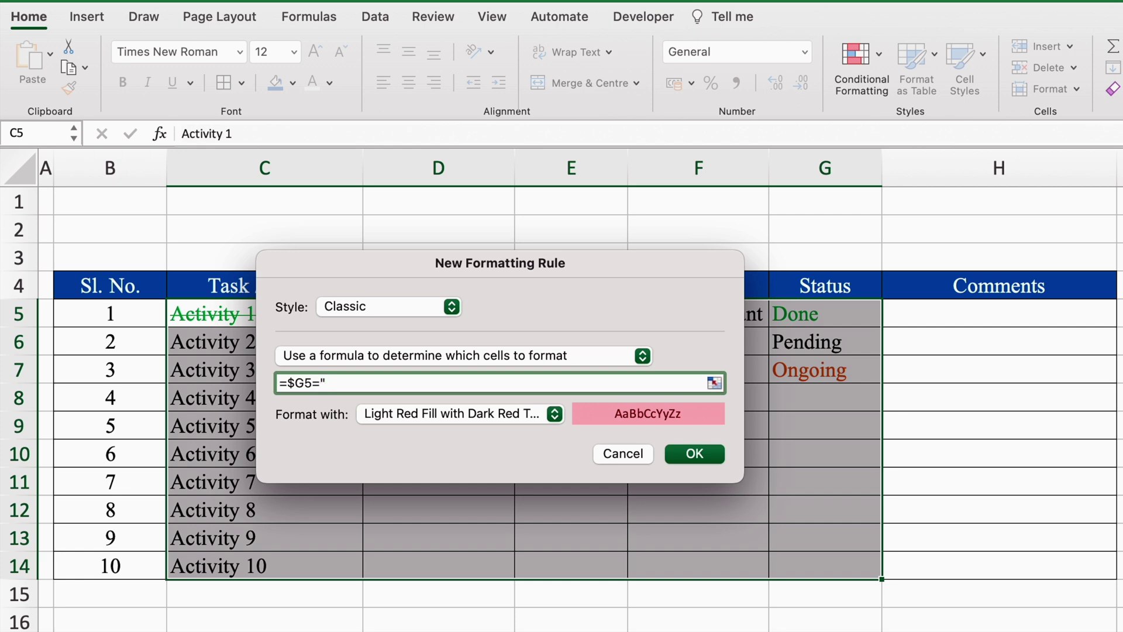
{"action": "type", "text": "\"Pending"}
Give the Pending rule a customised format with a red background fill and a white font colour
{"action": "left_click", "coordinate": [554, 414]}
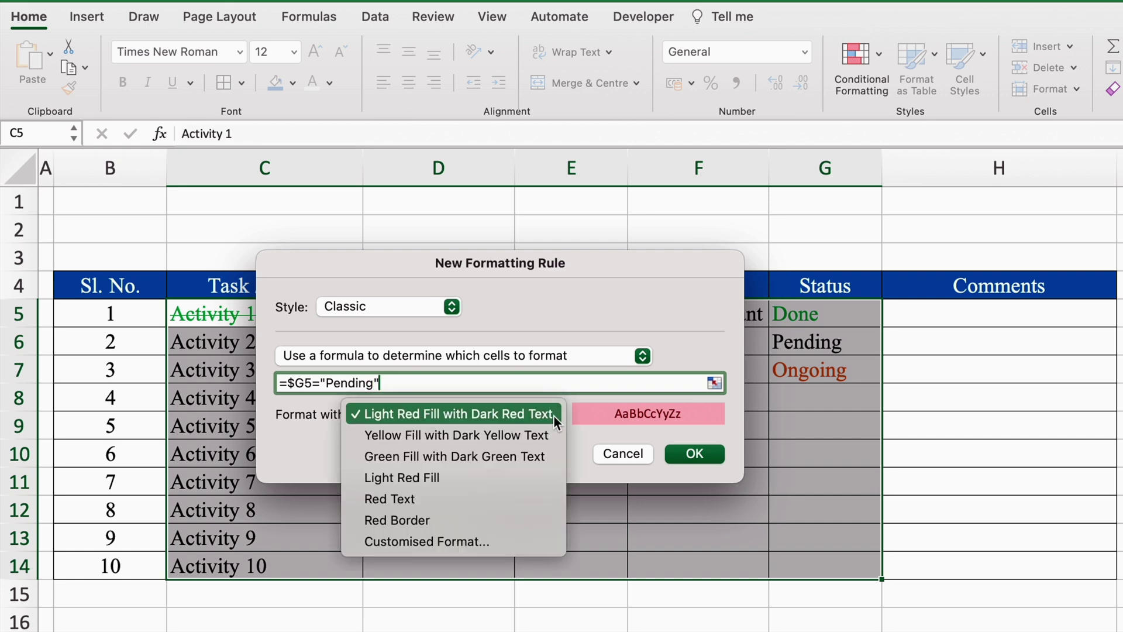
{"action": "left_click", "coordinate": [450, 539]}
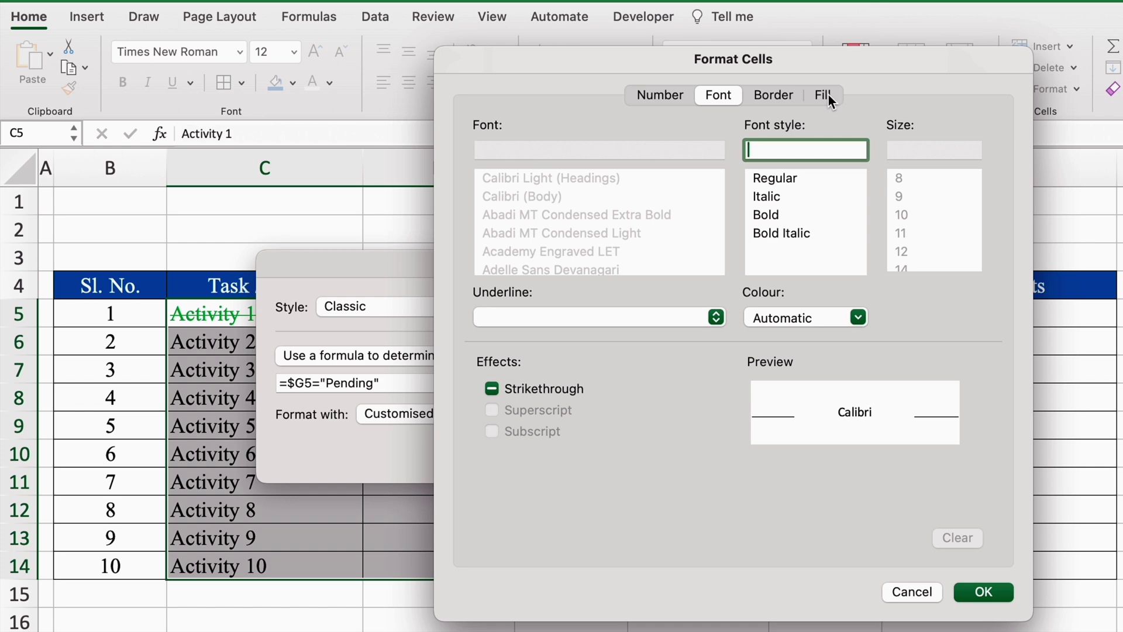
{"action": "left_click", "coordinate": [825, 95]}
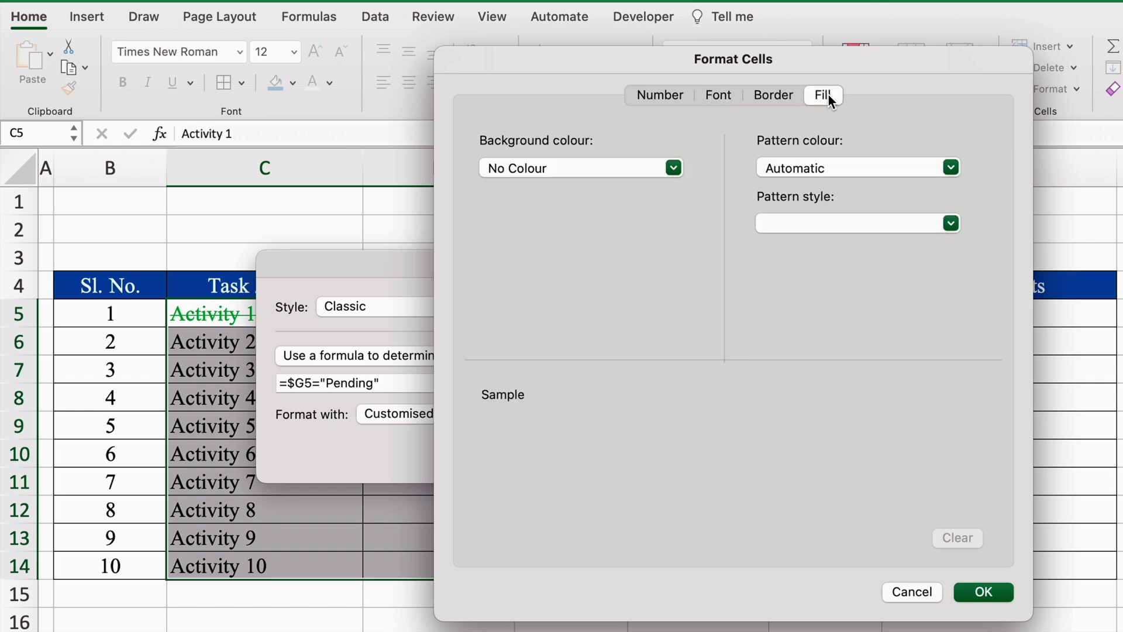
{"action": "left_click", "coordinate": [673, 168]}
{"action": "left_click", "coordinate": [515, 387]}
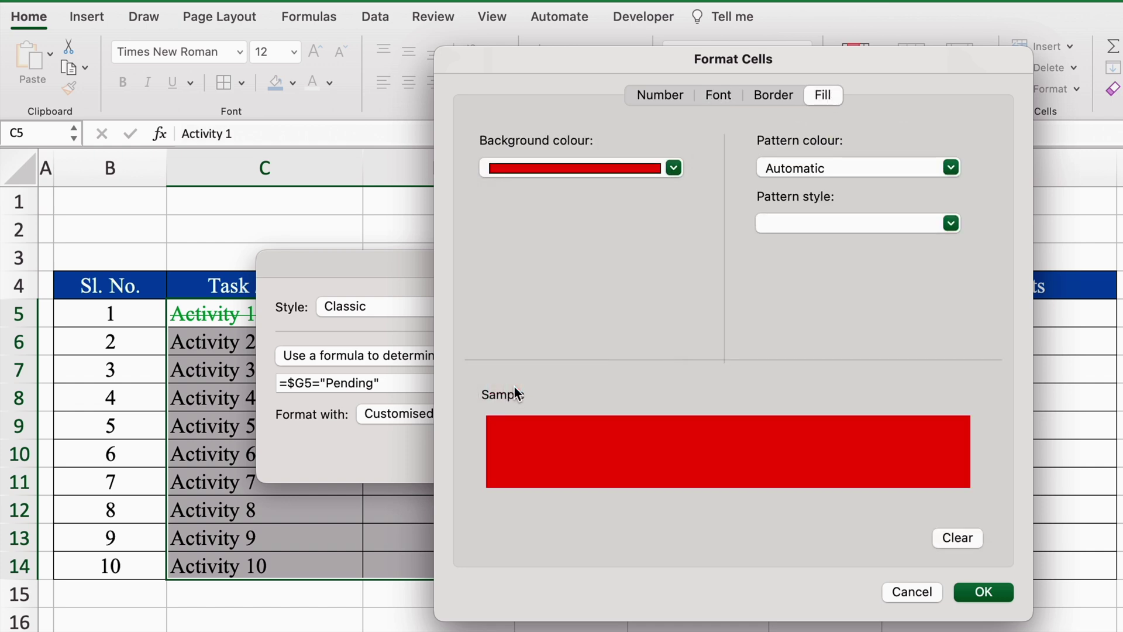
{"action": "left_click", "coordinate": [719, 95]}
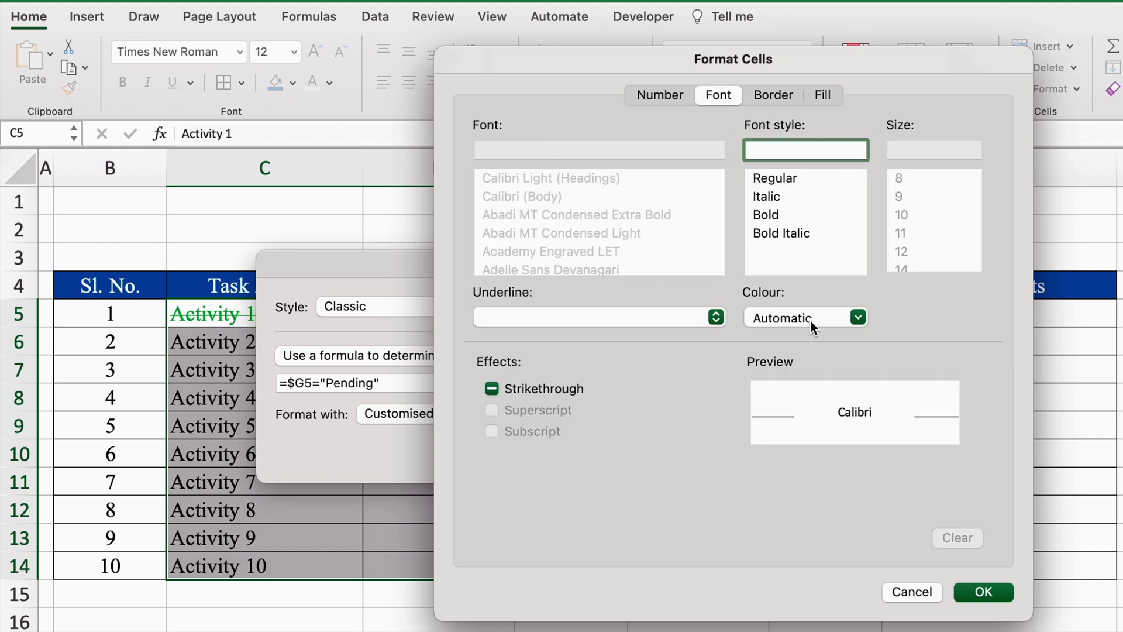
{"action": "left_click", "coordinate": [858, 318]}
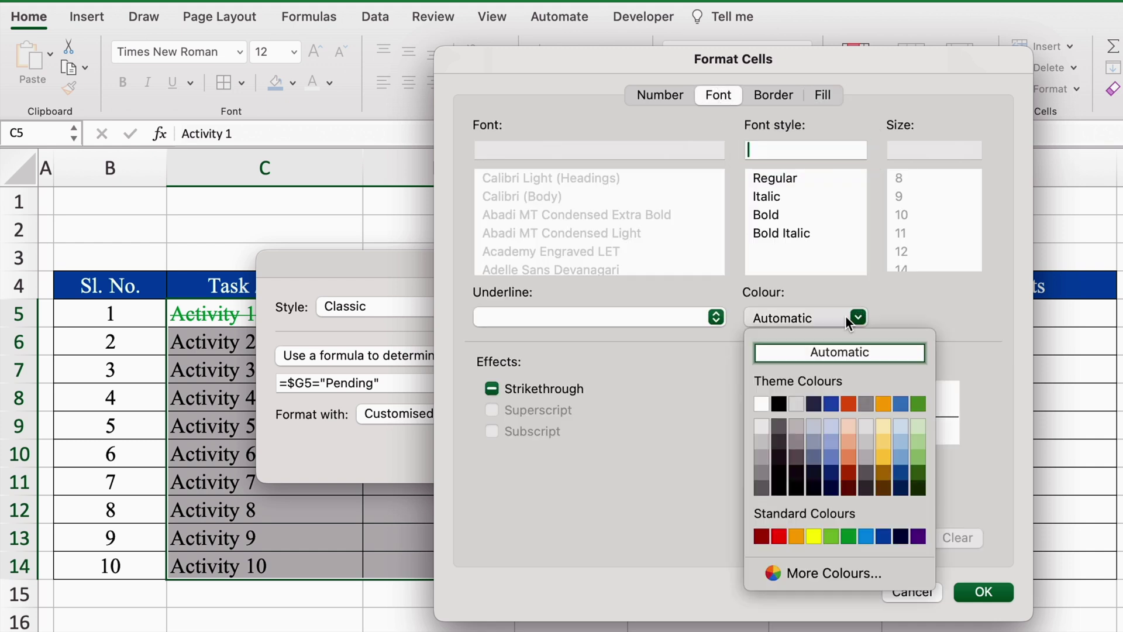
{"action": "left_click", "coordinate": [763, 403]}
{"action": "left_click", "coordinate": [982, 592]}
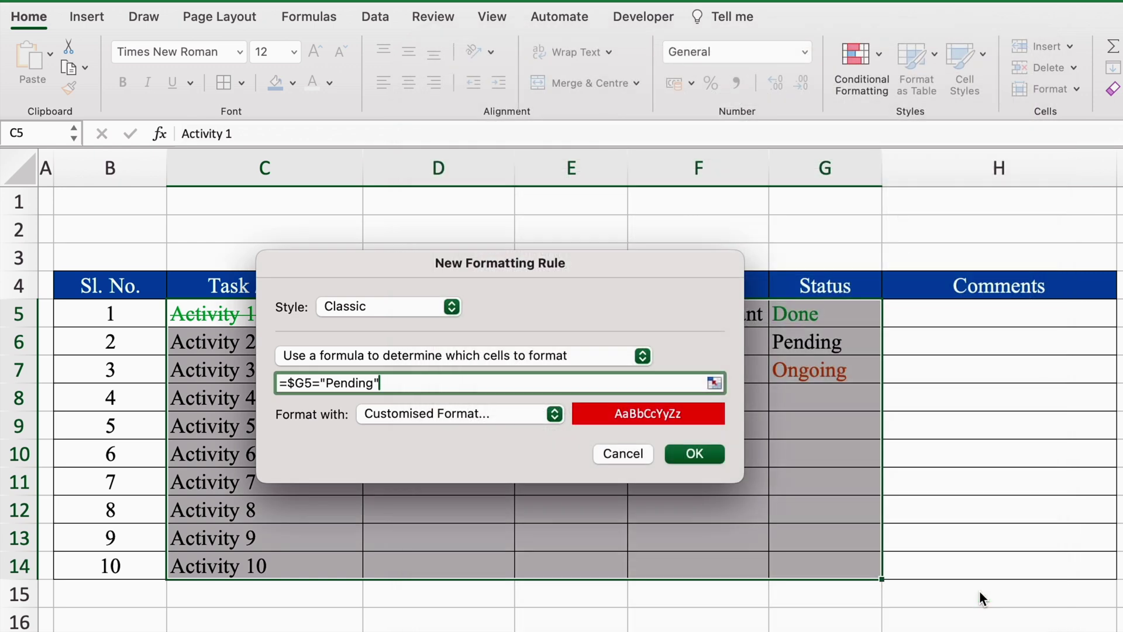
Apply the Pending formatting rule and set the status of Activity 5 to Pending to test it
{"action": "left_click", "coordinate": [710, 454]}
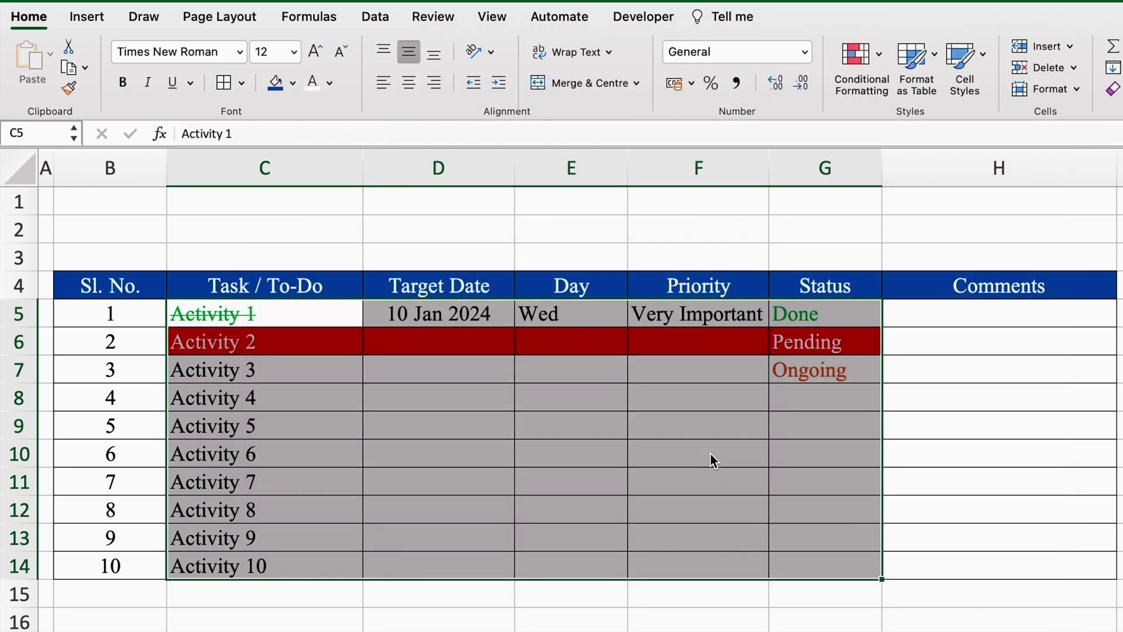
{"action": "left_click", "coordinate": [821, 433]}
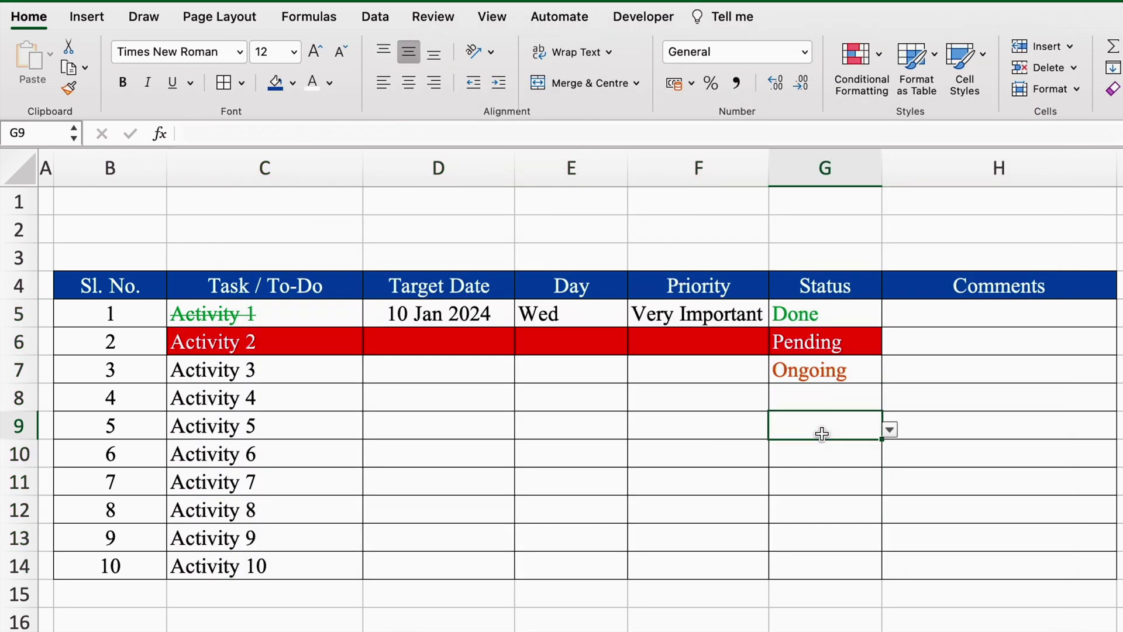
{"action": "left_click", "coordinate": [890, 430]}
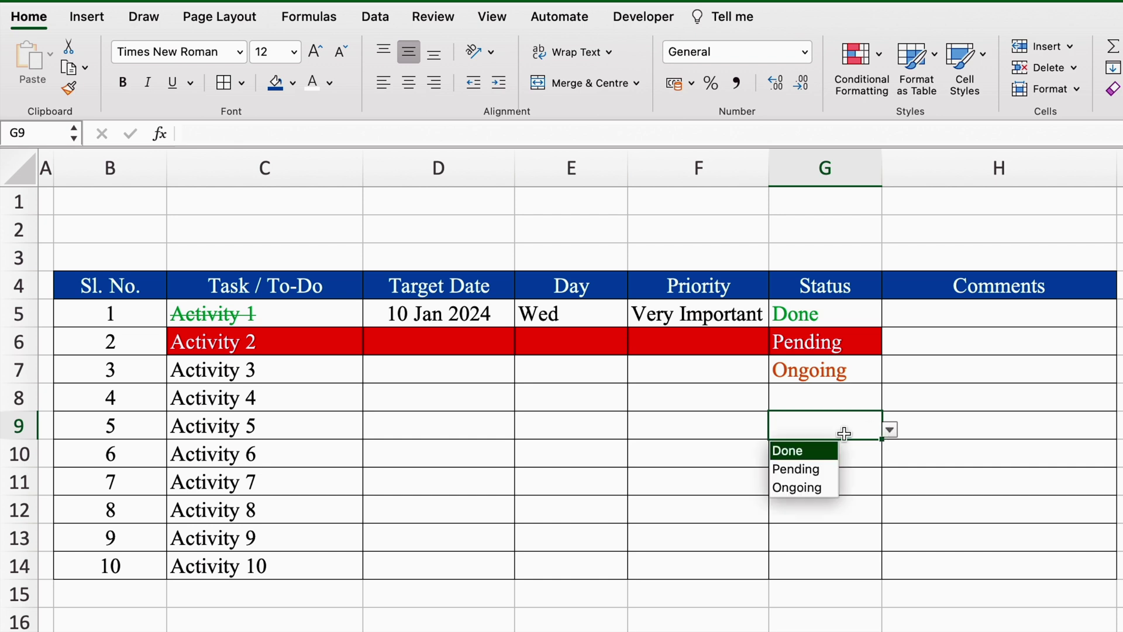
{"action": "left_click", "coordinate": [811, 472]}
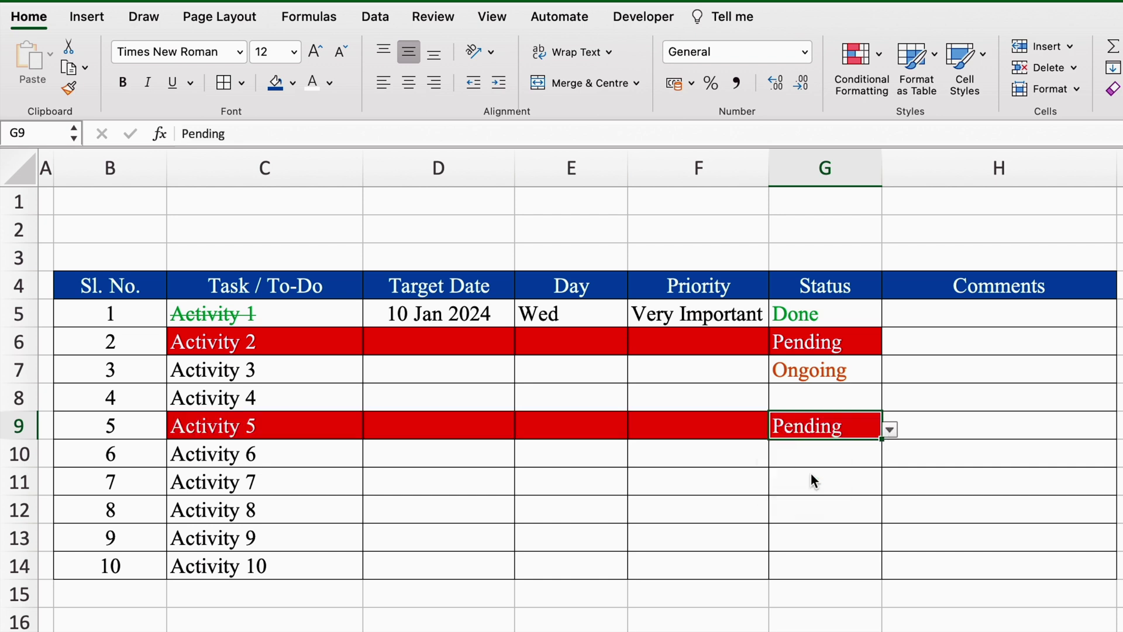
Merge and centre cells B2:E2, and merge and centre cells G2:H2 above the table
{"action": "left_click", "coordinate": [92, 229]}
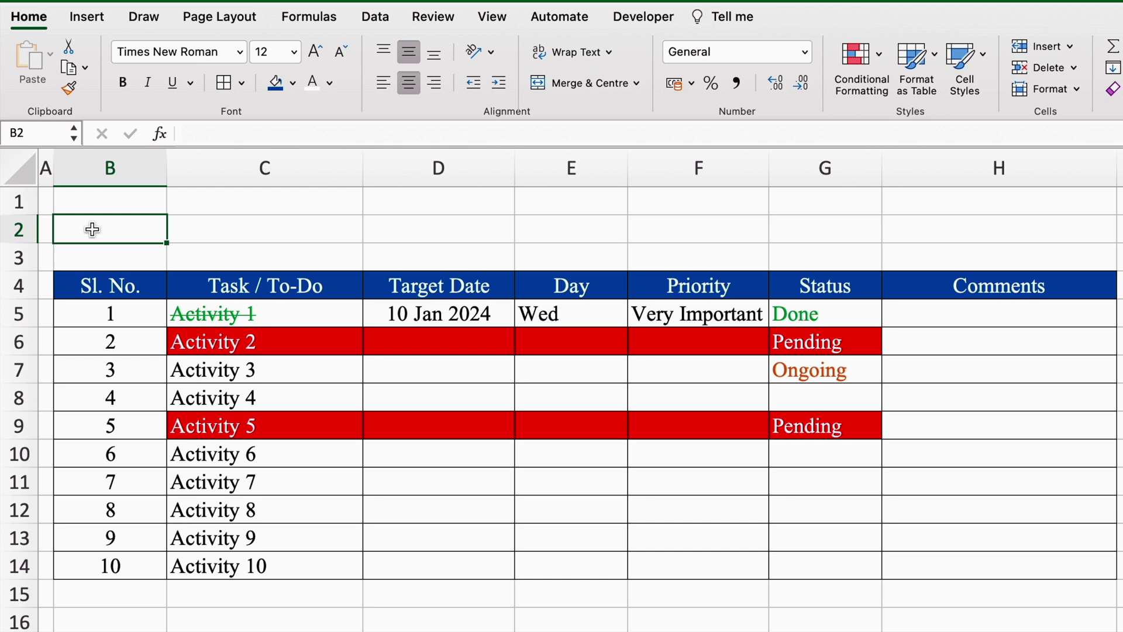
{"action": "left_click_drag", "start_coordinate": [91, 229], "coordinate": [547, 239]}
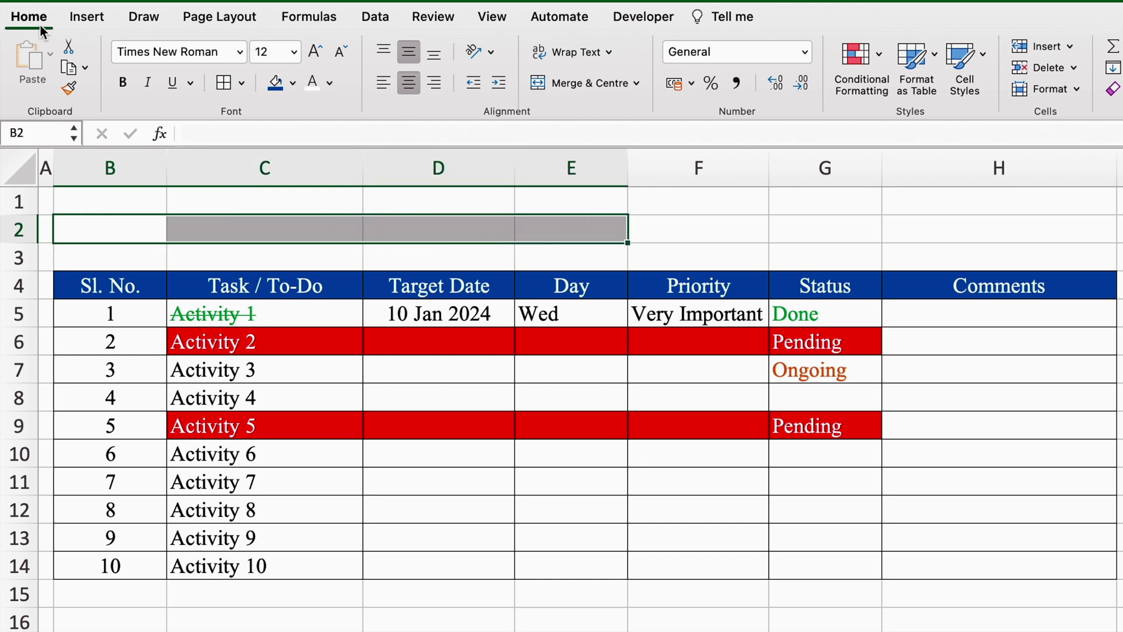
{"action": "left_click", "coordinate": [570, 83]}
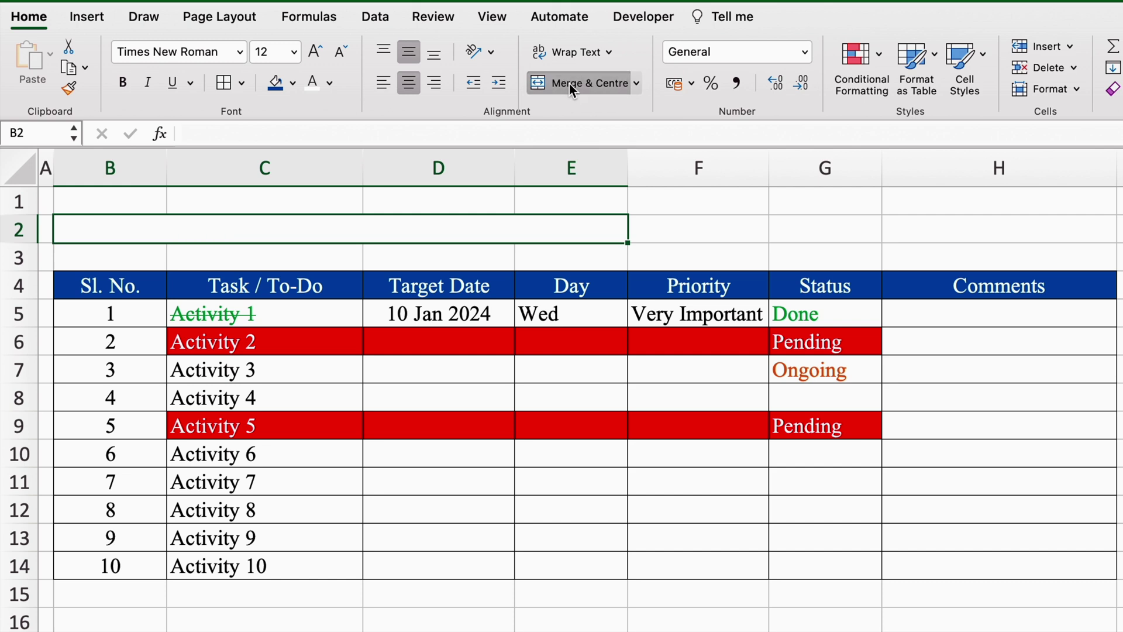
{"action": "left_click", "coordinate": [838, 224]}
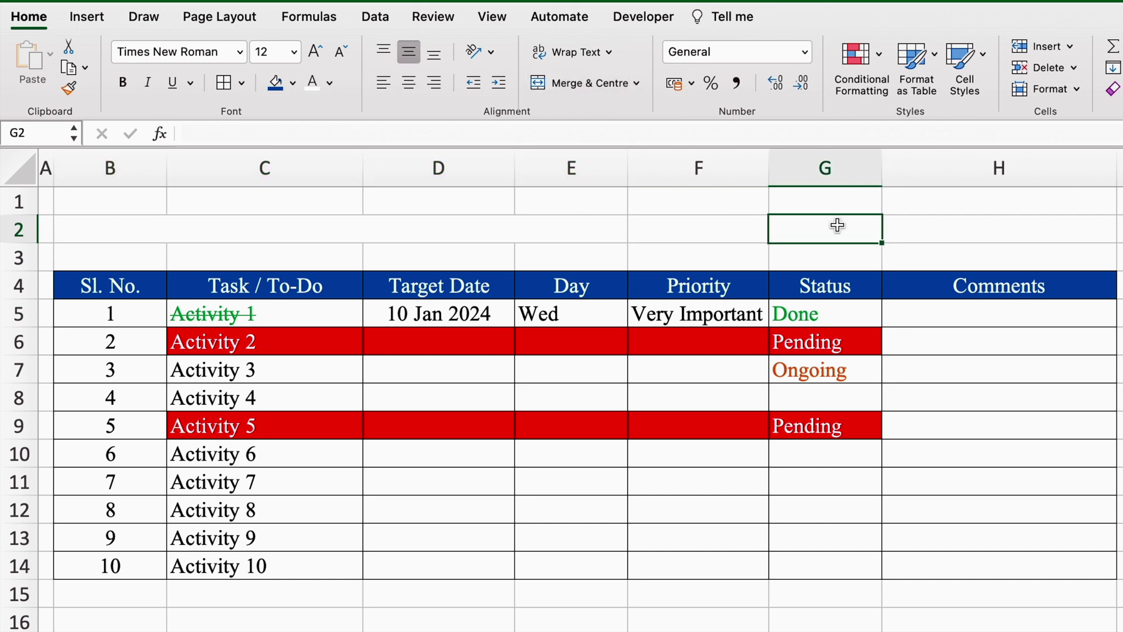
{"action": "left_click_drag", "start_coordinate": [838, 225], "coordinate": [928, 228]}
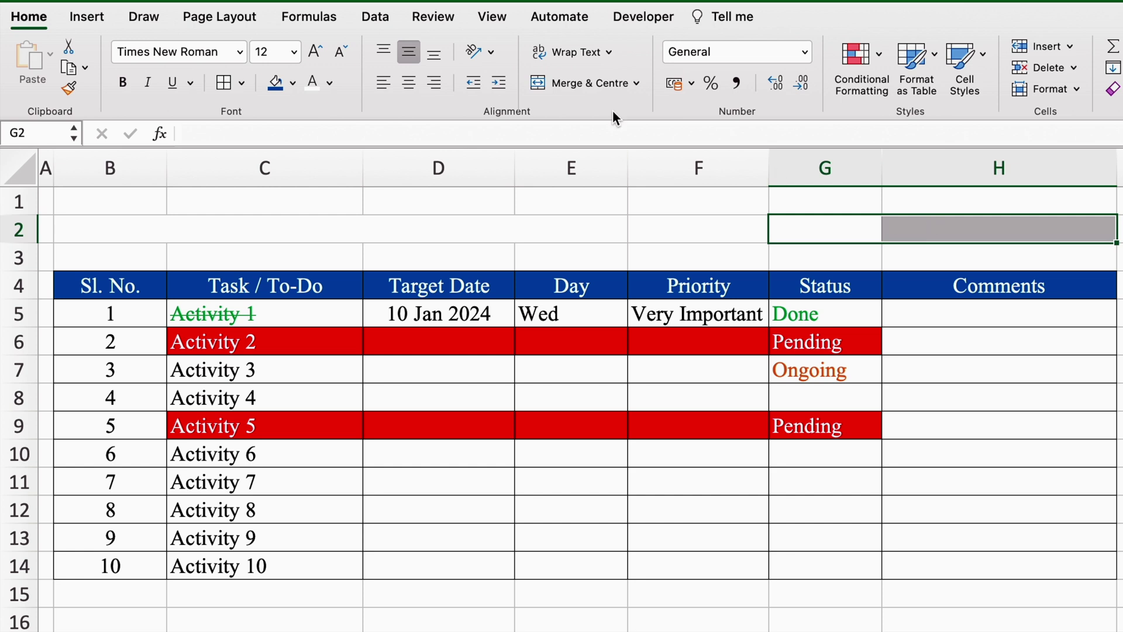
{"action": "left_click", "coordinate": [576, 82]}
Format the banner cells B2:H2 with the dark blue fill, yellow size 22 font and a taller row
{"action": "left_click_drag", "start_coordinate": [164, 228], "coordinate": [894, 234]}
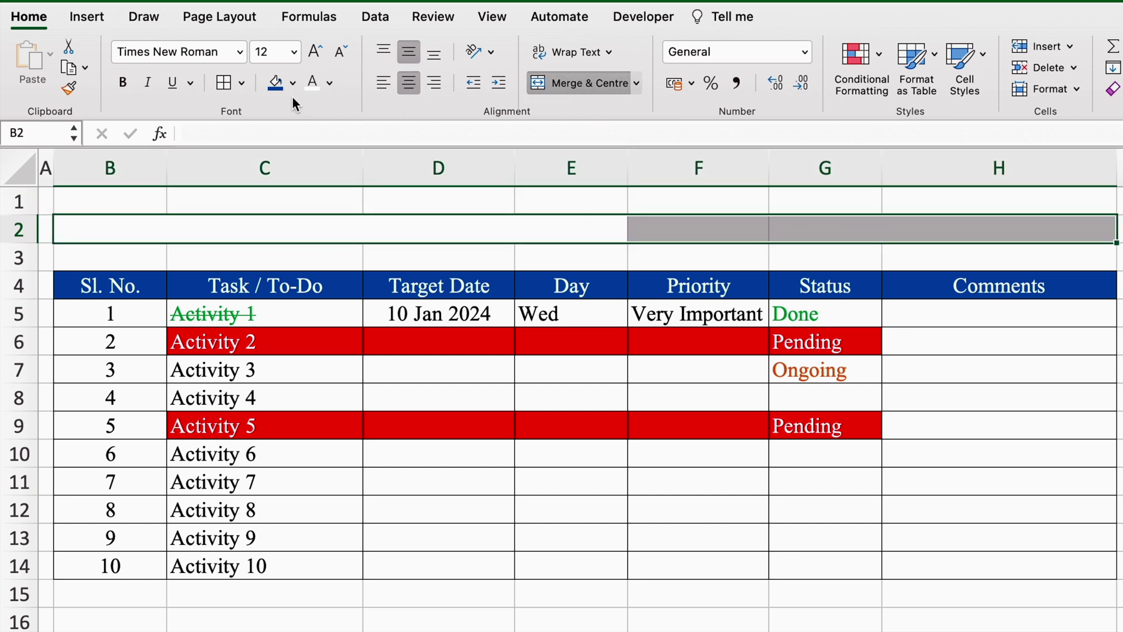
{"action": "left_click", "coordinate": [275, 90]}
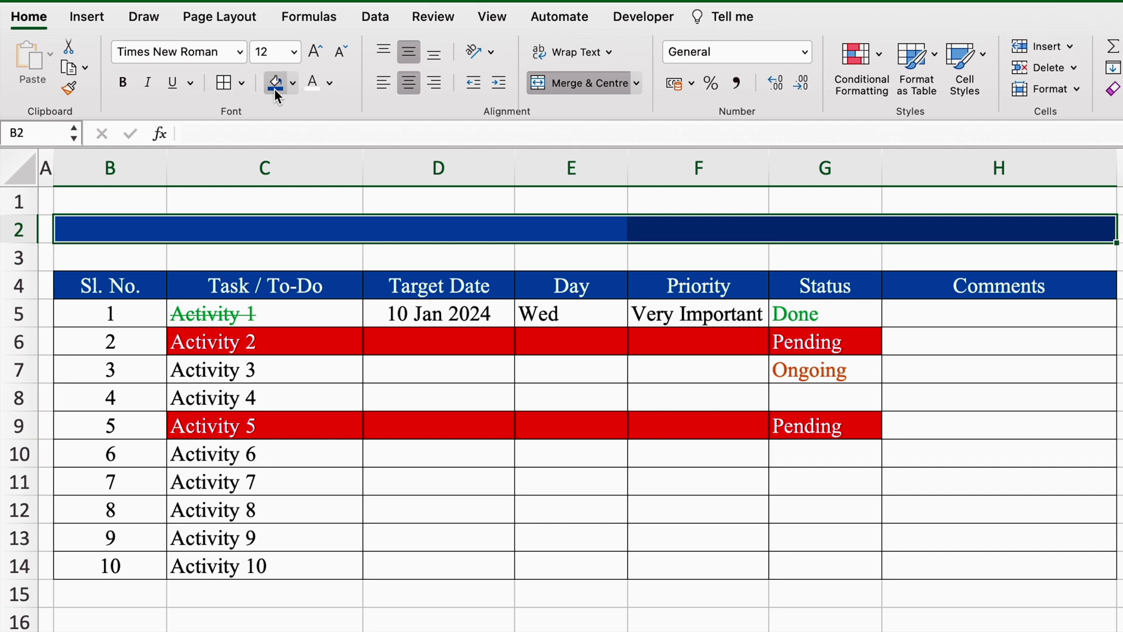
{"action": "left_click", "coordinate": [331, 82]}
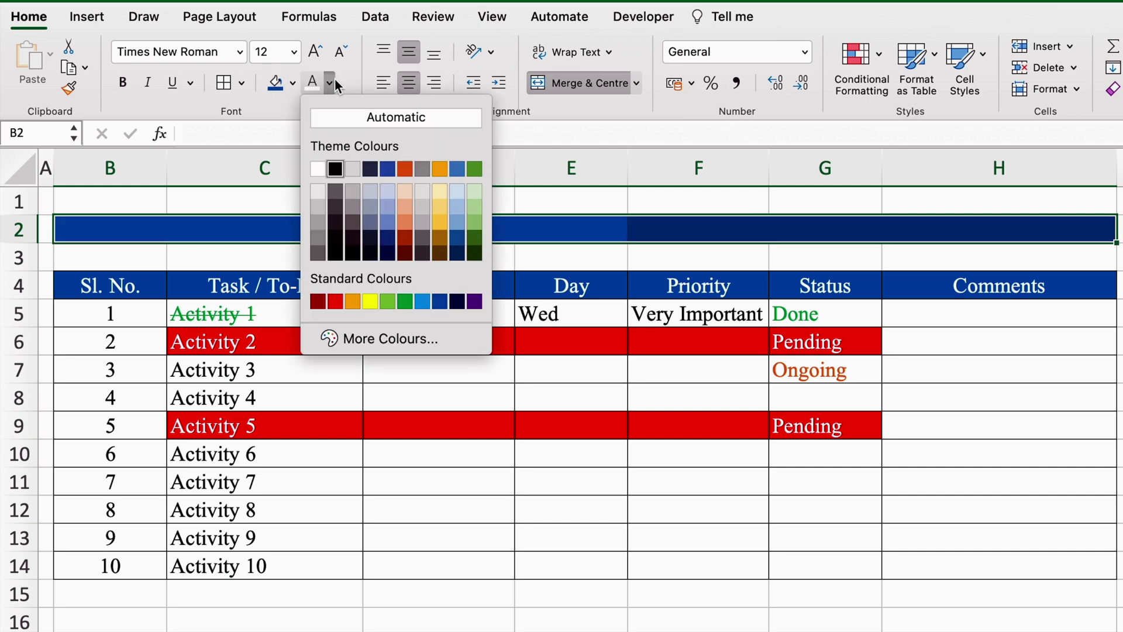
{"action": "left_click", "coordinate": [371, 301]}
{"action": "left_click_drag", "start_coordinate": [20, 243], "coordinate": [21, 264]}
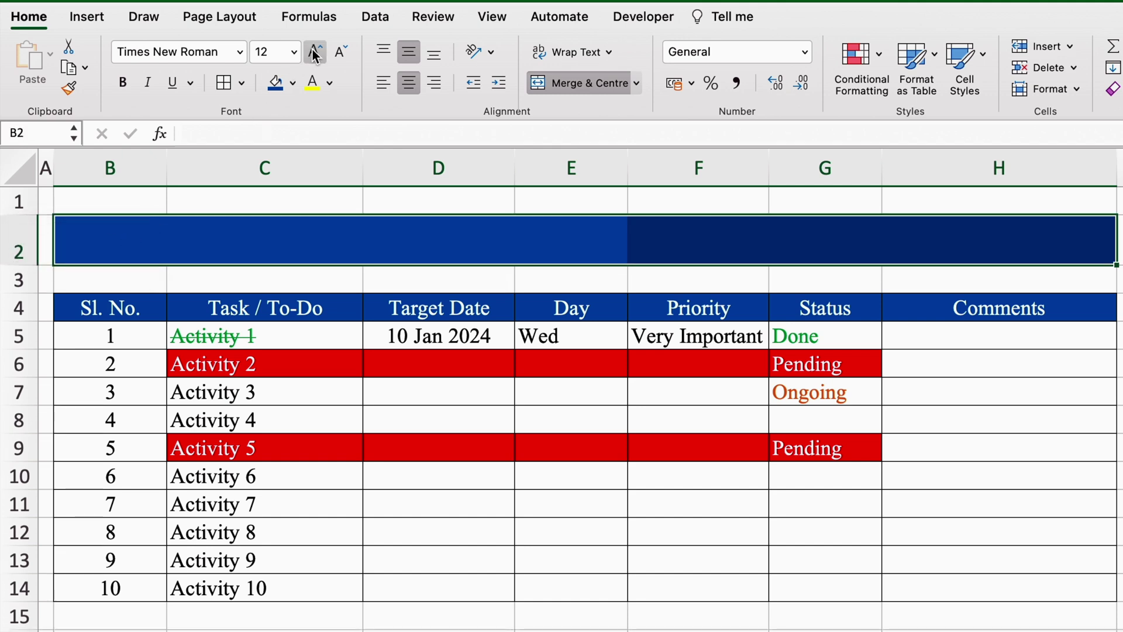
Enter the title To-Do List / Itinerary in the merged cell B2
{"action": "left_click", "coordinate": [246, 237]}
{"action": "type", "text": "To-Do List"}
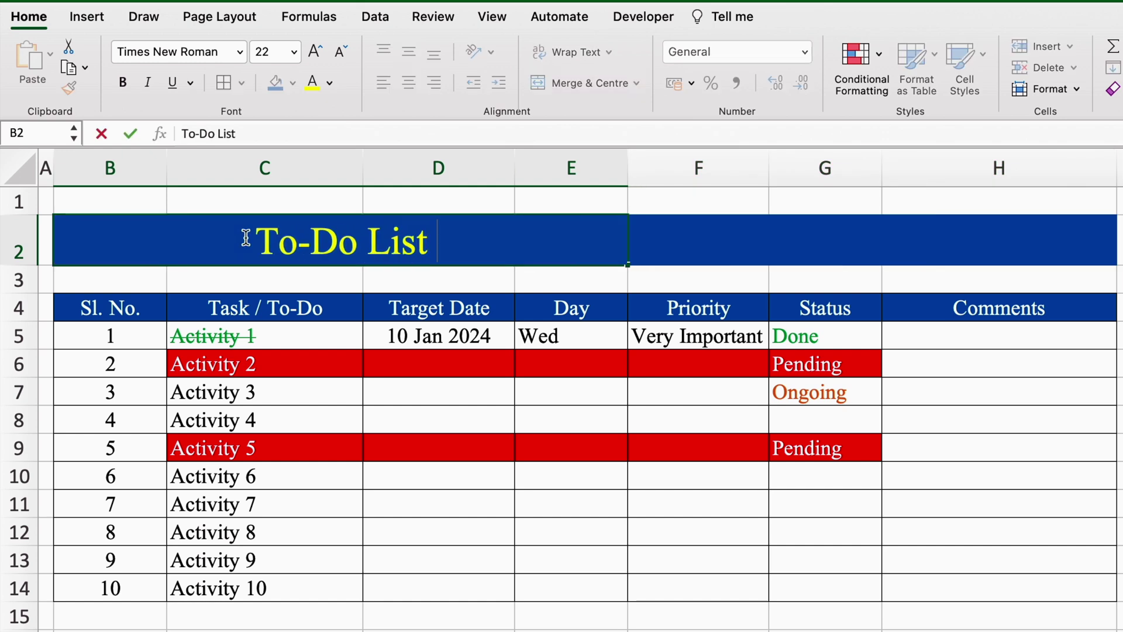
{"action": "type", "text": " / Itinerary"}
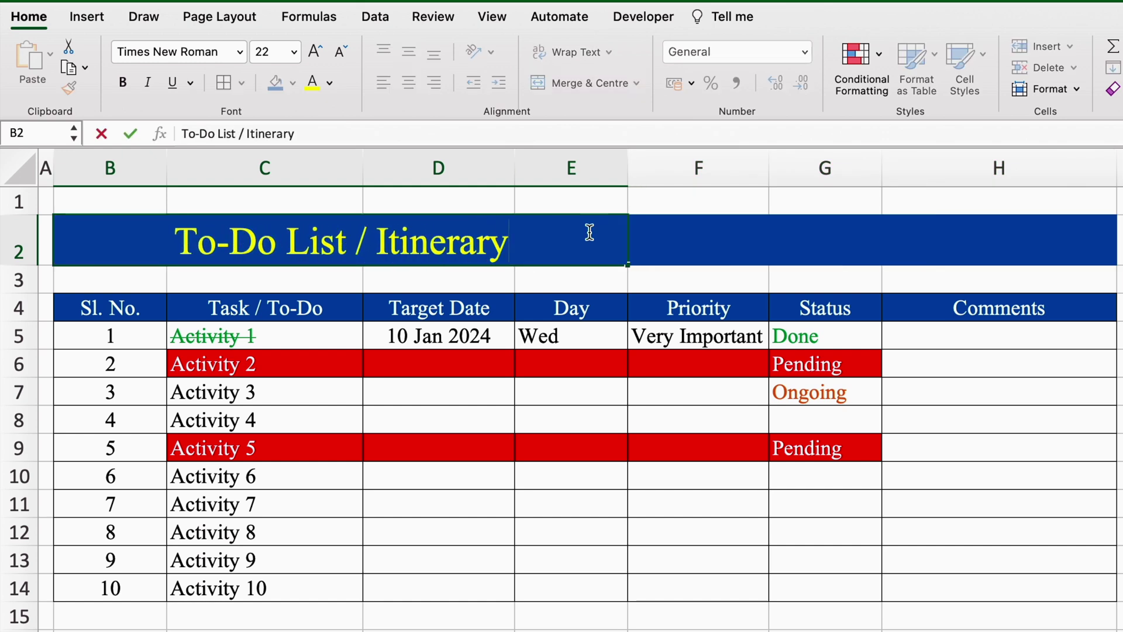
Add list data validation to cell F2 with the source 2024,2025,2026,2027,2028,2029,2030
{"action": "left_click", "coordinate": [716, 244]}
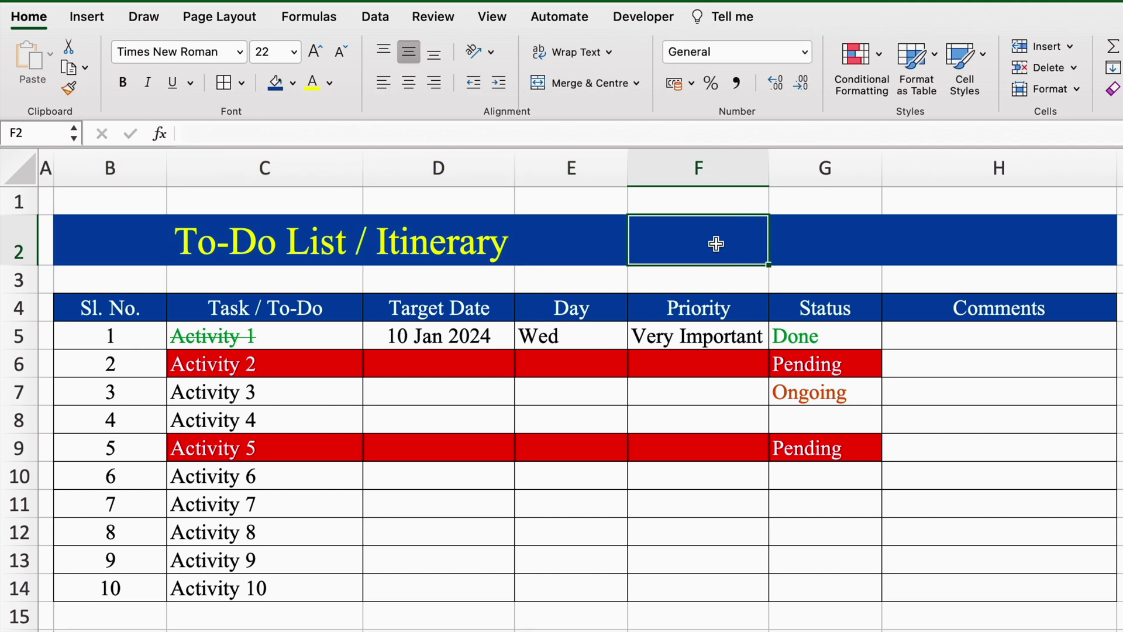
{"action": "left_click", "coordinate": [375, 16]}
{"action": "left_click", "coordinate": [1044, 55]}
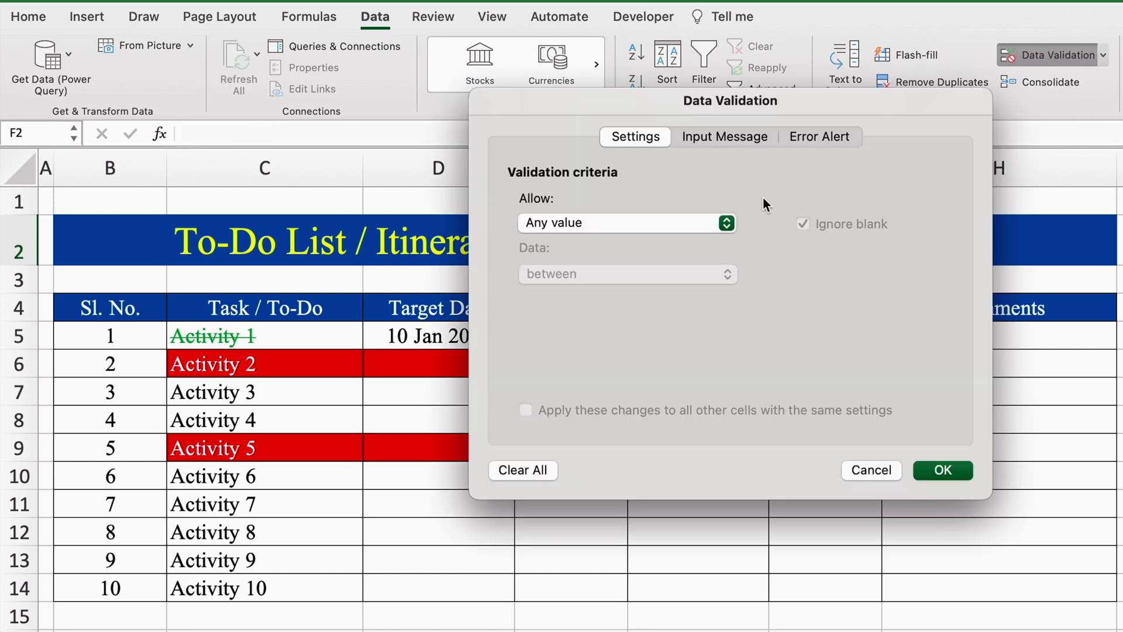
{"action": "left_click", "coordinate": [726, 223]}
{"action": "left_click", "coordinate": [614, 284]}
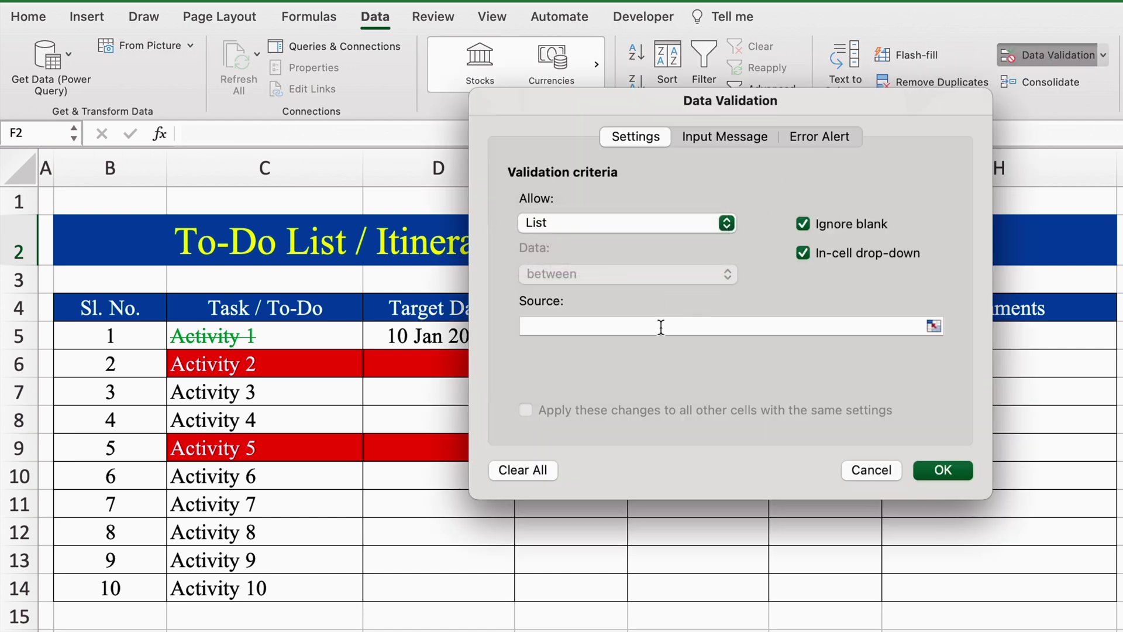
{"action": "left_click", "coordinate": [661, 326]}
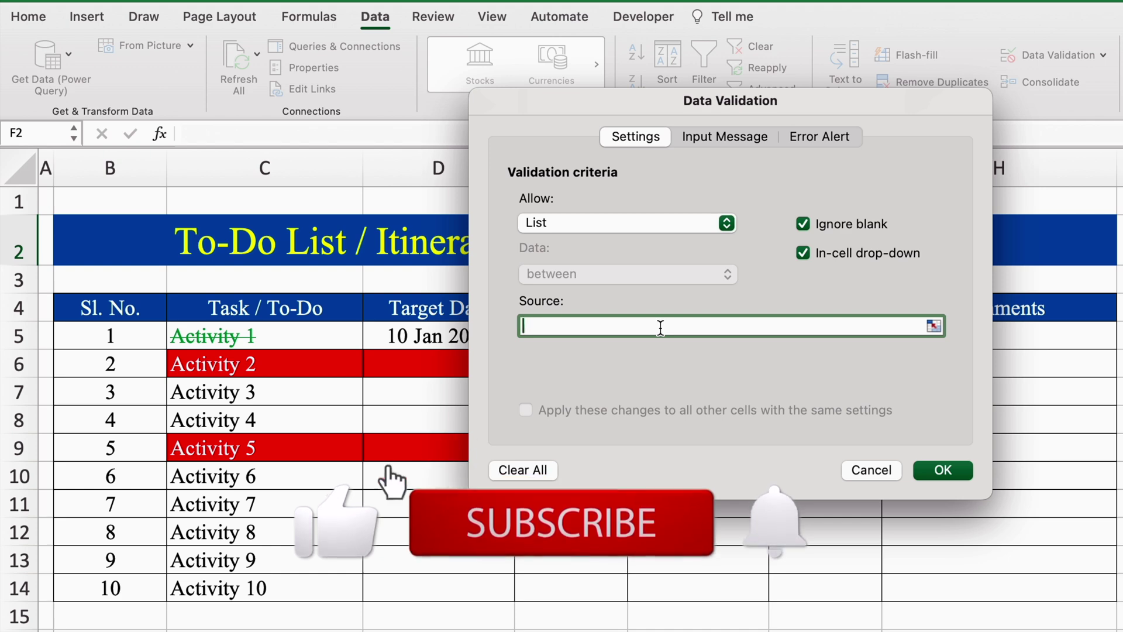
{"action": "type", "text": "2024,2025,2026,2027,2028,2029"}
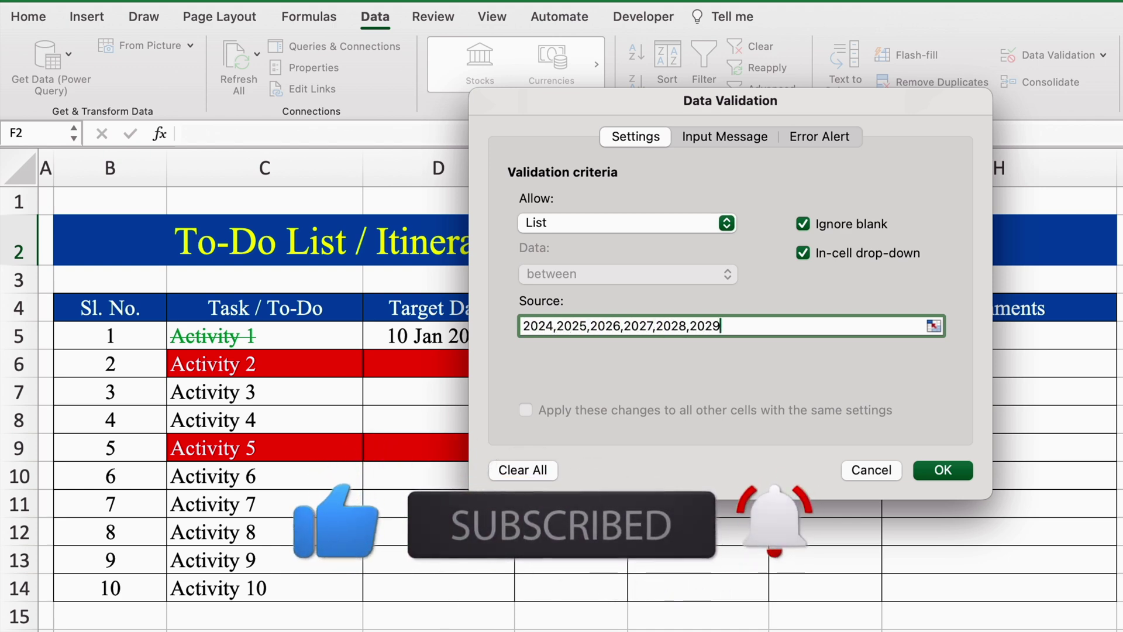
{"action": "type", "text": ",2030"}
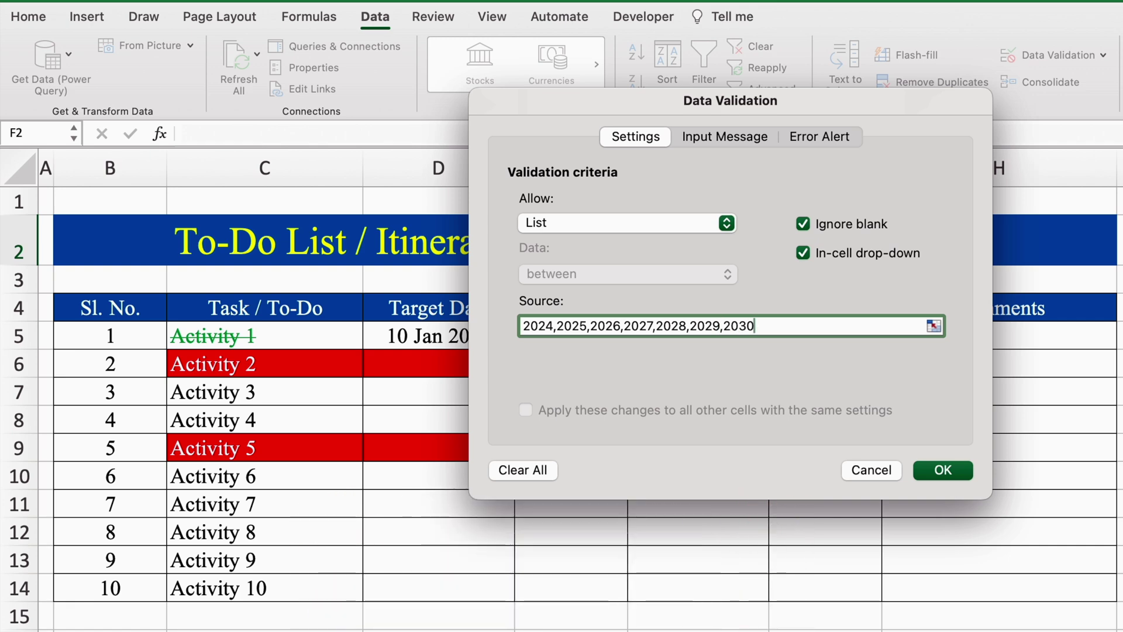
{"action": "left_click", "coordinate": [947, 470]}
Choose 2024 from the year drop-down in F2 and centre it horizontally
{"action": "left_click", "coordinate": [778, 257]}
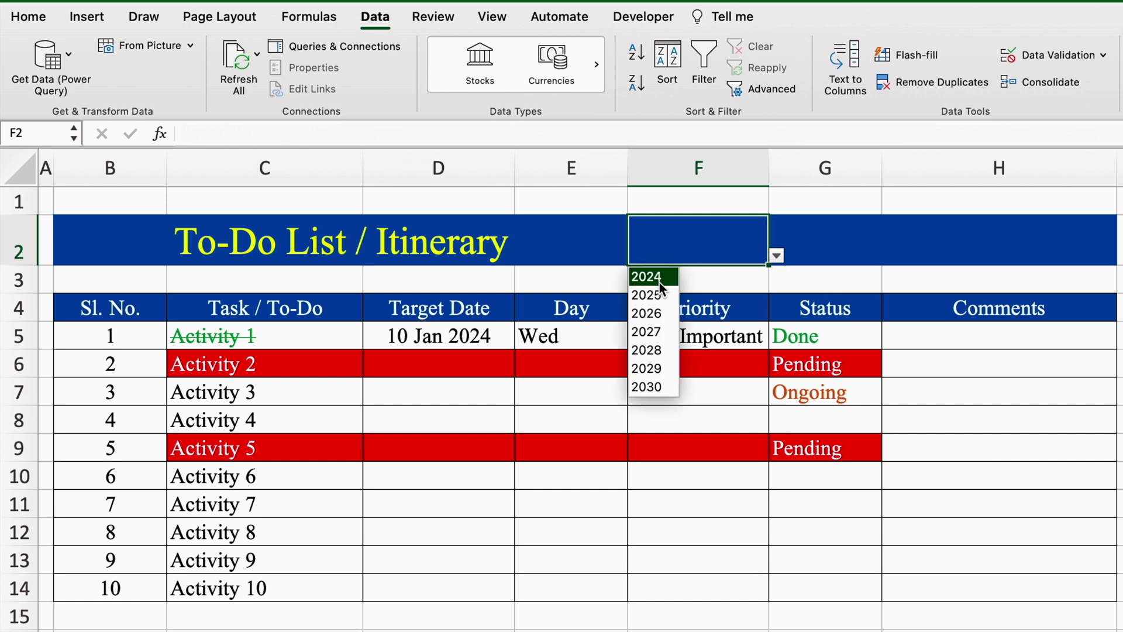
{"action": "left_click", "coordinate": [649, 277]}
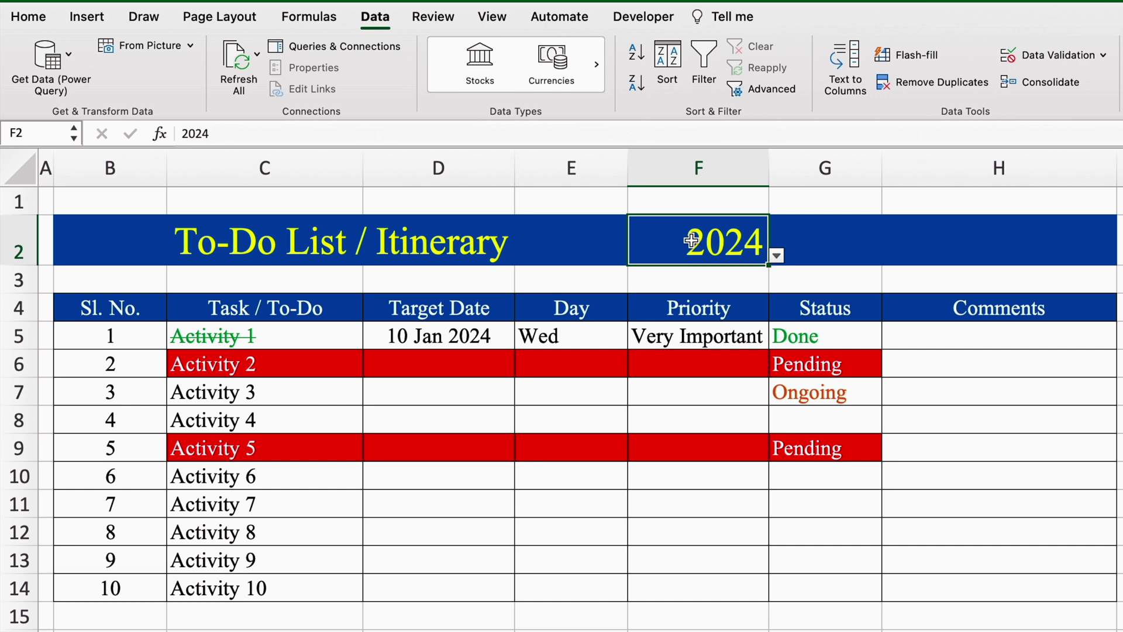
{"action": "left_click", "coordinate": [37, 22]}
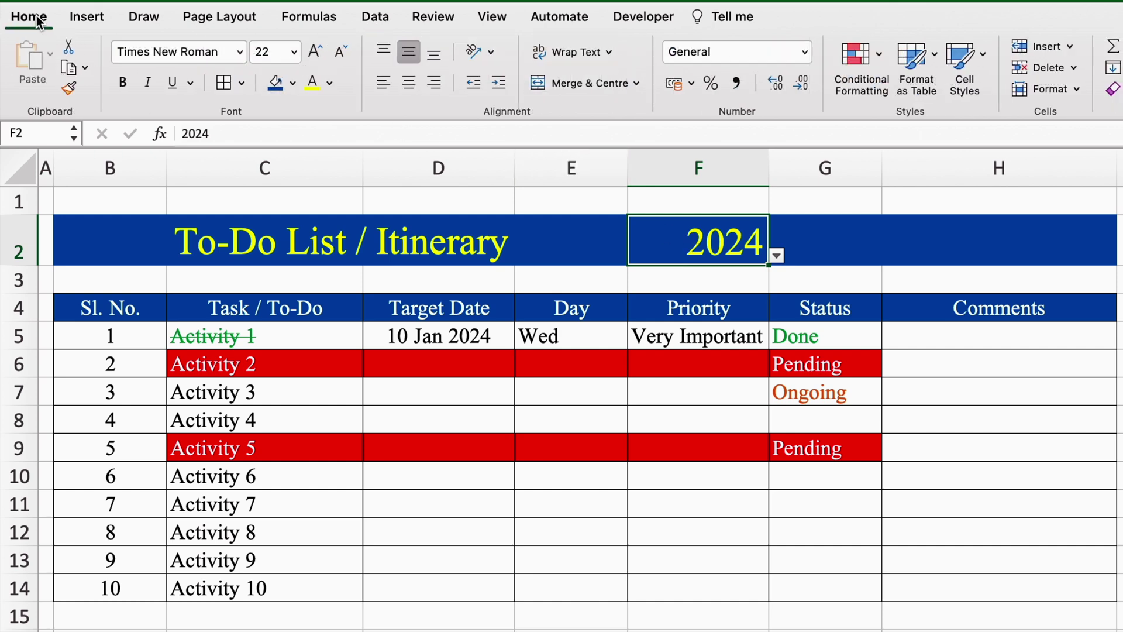
{"action": "left_click", "coordinate": [409, 84]}
Add list data validation with the source Daily,Weekly,Monthly to the merged cell G2 and choose Weekly from it
{"action": "left_click", "coordinate": [841, 235]}
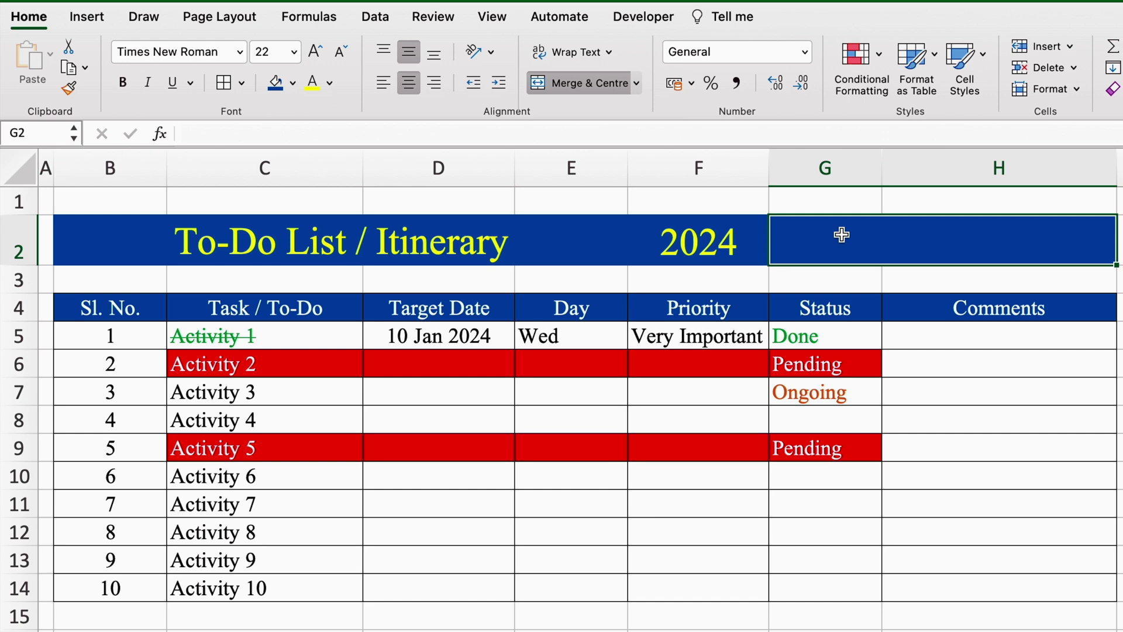
{"action": "left_click", "coordinate": [378, 18]}
{"action": "left_click", "coordinate": [1033, 55]}
{"action": "left_click", "coordinate": [725, 223]}
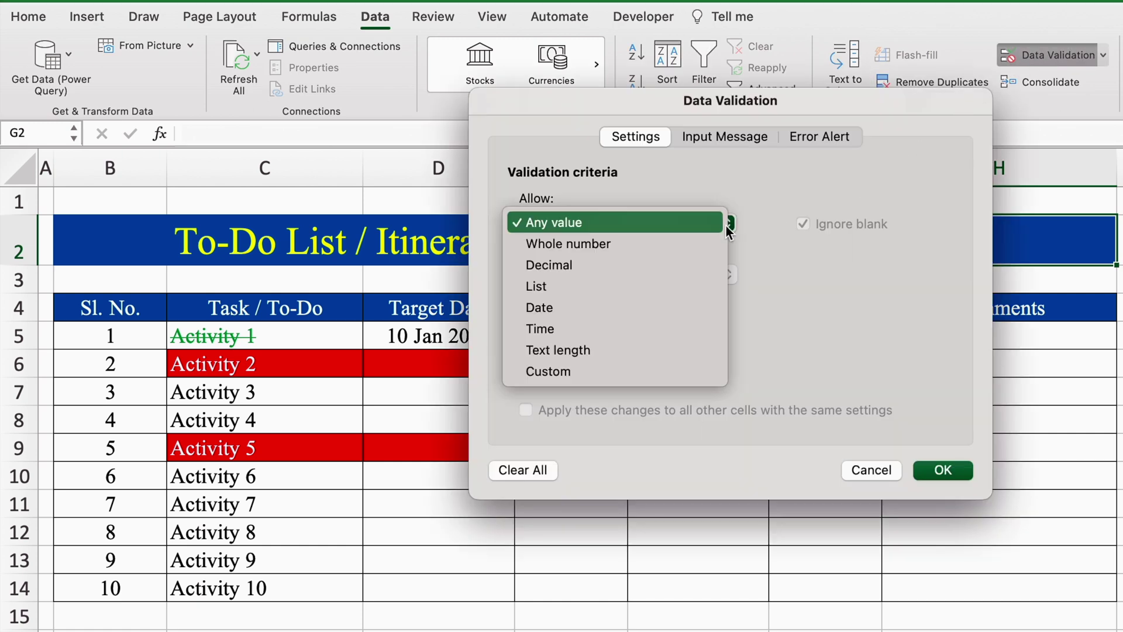
{"action": "left_click", "coordinate": [619, 285]}
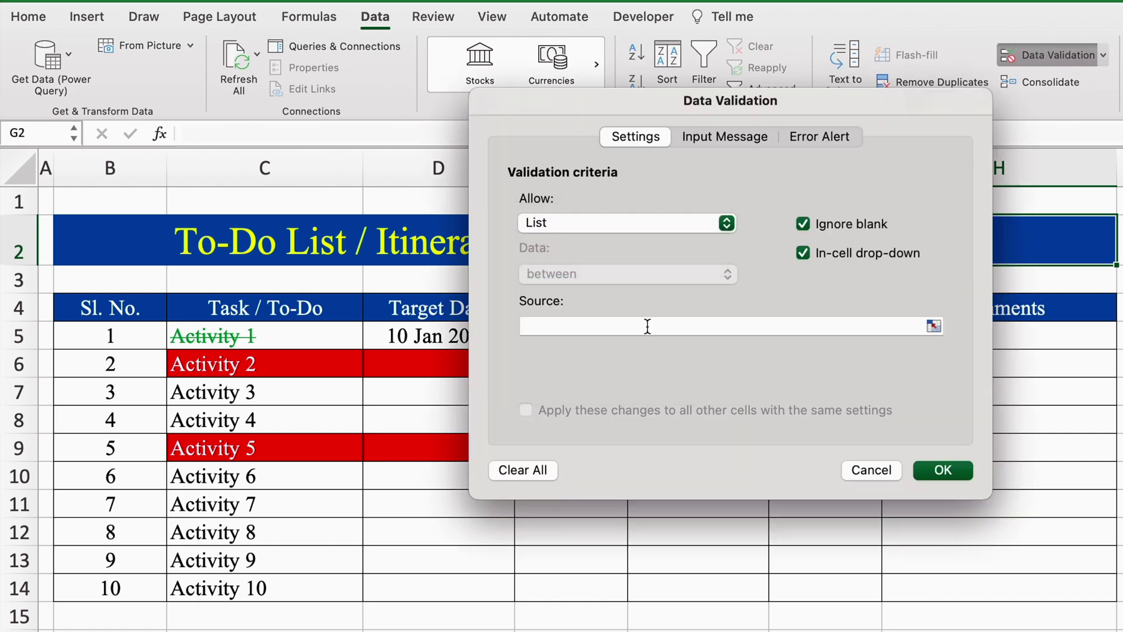
{"action": "left_click", "coordinate": [647, 326]}
{"action": "type", "text": "Daily"}
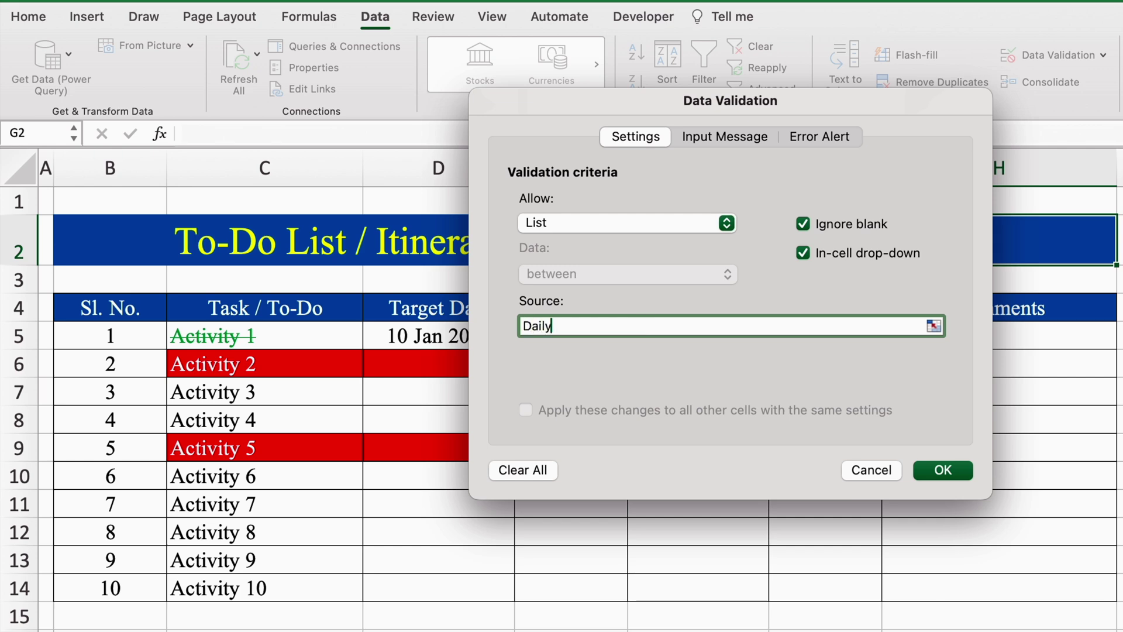
{"action": "type", "text": ",Weekly,Monthly"}
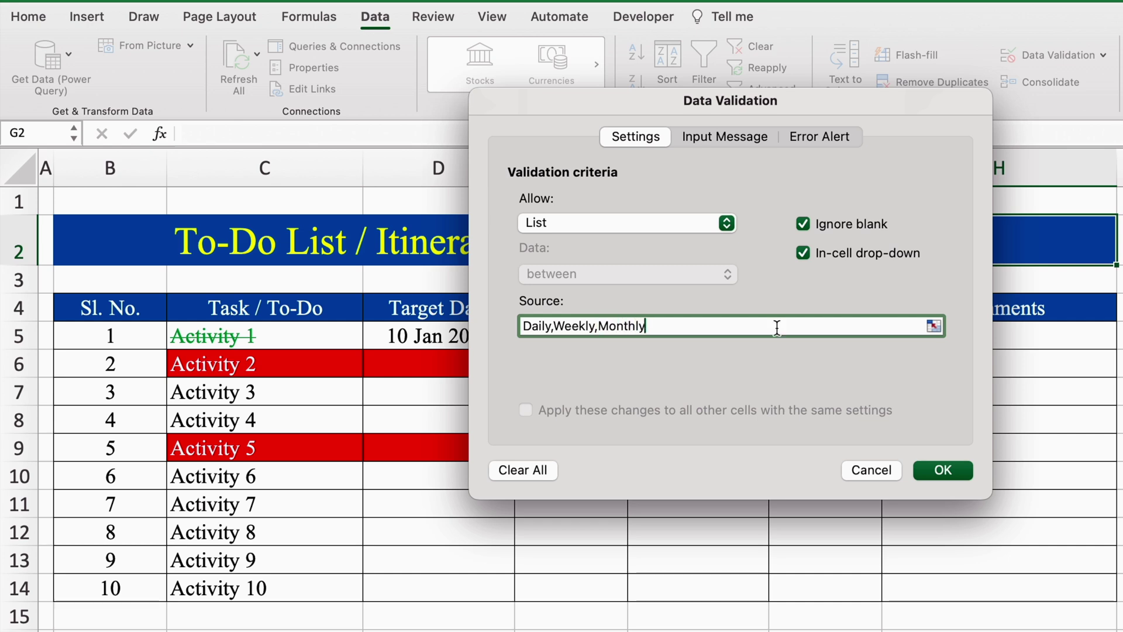
{"action": "left_click", "coordinate": [960, 469]}
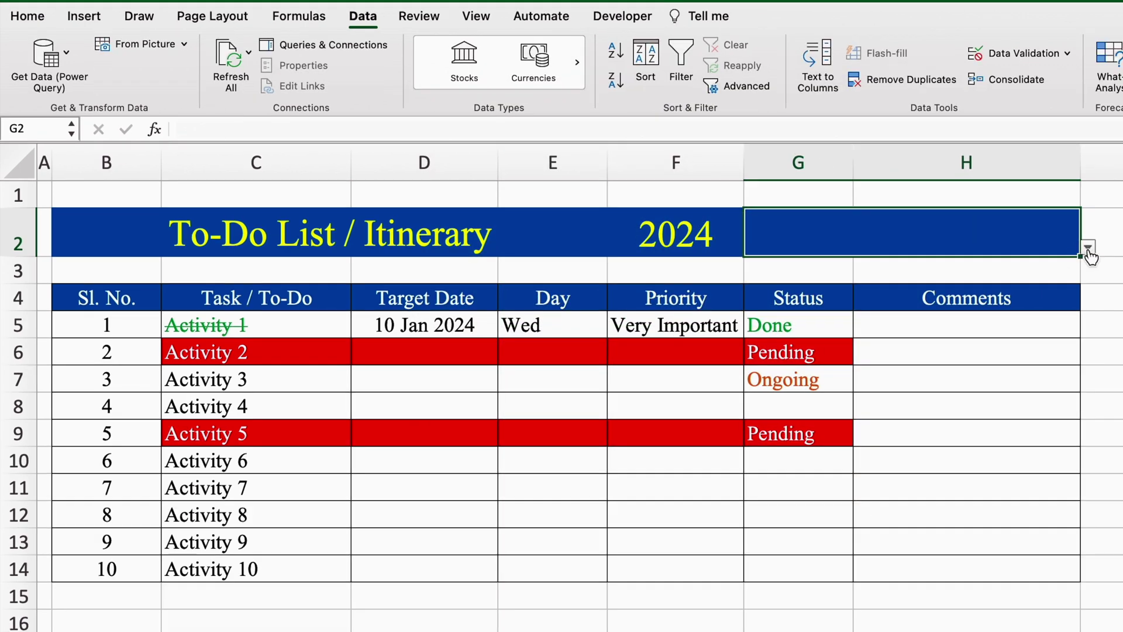
{"action": "left_click", "coordinate": [1090, 253]}
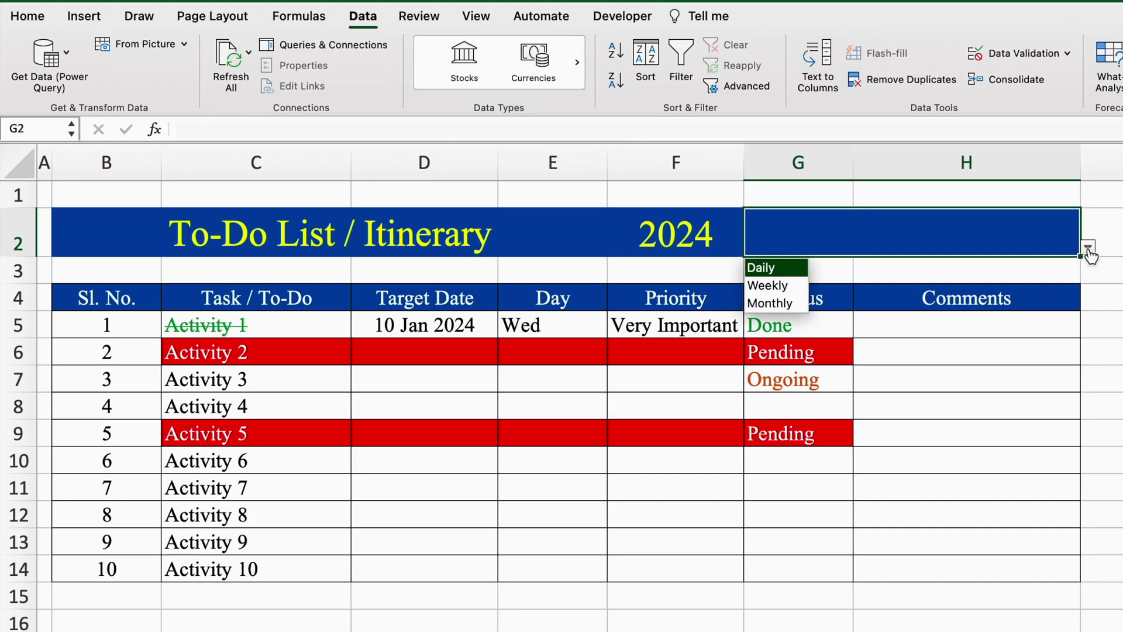
{"action": "left_click", "coordinate": [794, 285]}
Change the font of the banner cells B2:H2 to Impact
{"action": "left_click", "coordinate": [477, 253]}
{"action": "left_click_drag", "start_coordinate": [477, 253], "coordinate": [847, 244]}
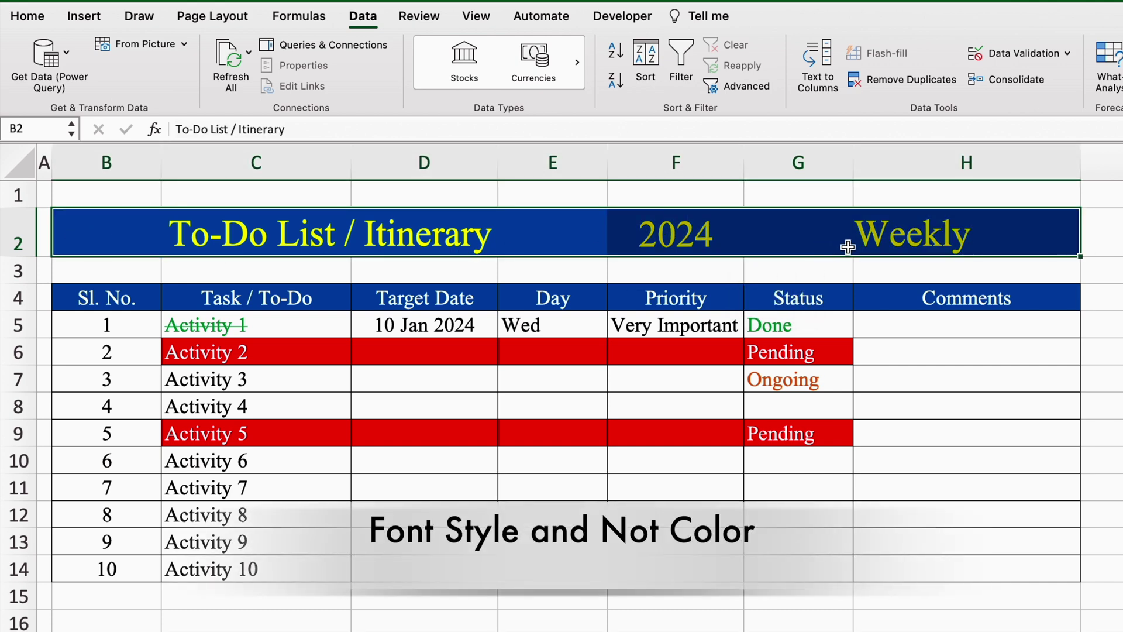
{"action": "left_click", "coordinate": [28, 16]}
{"action": "left_click", "coordinate": [231, 51]}
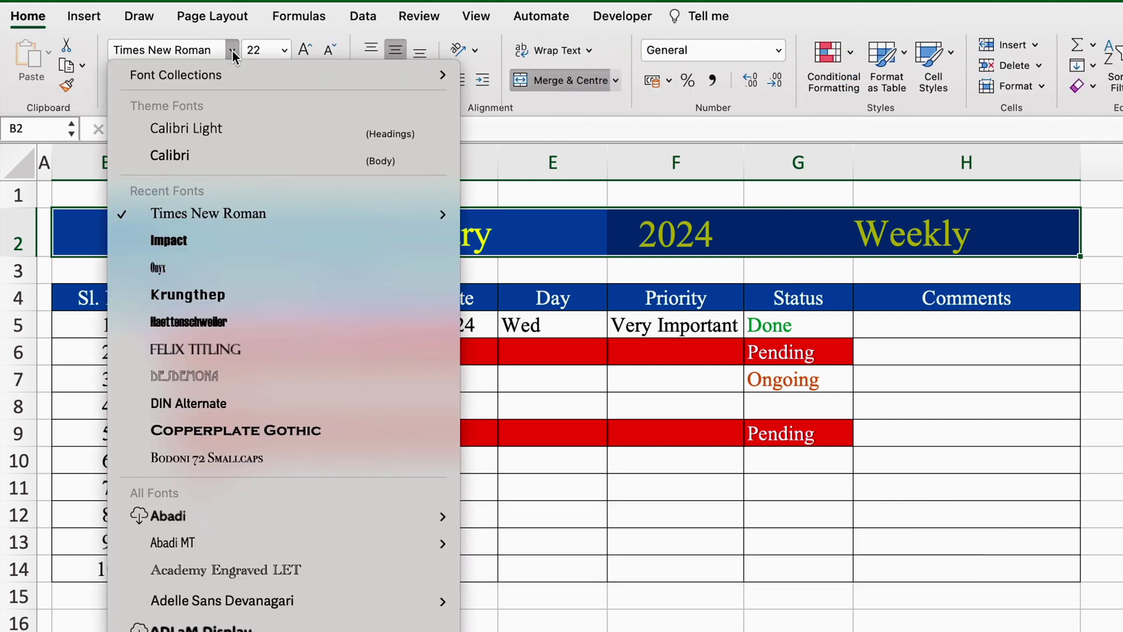
{"action": "left_click", "coordinate": [219, 229]}
Apply outside borders to the banner cells B2:H2
{"action": "left_click_drag", "start_coordinate": [88, 233], "coordinate": [776, 236]}
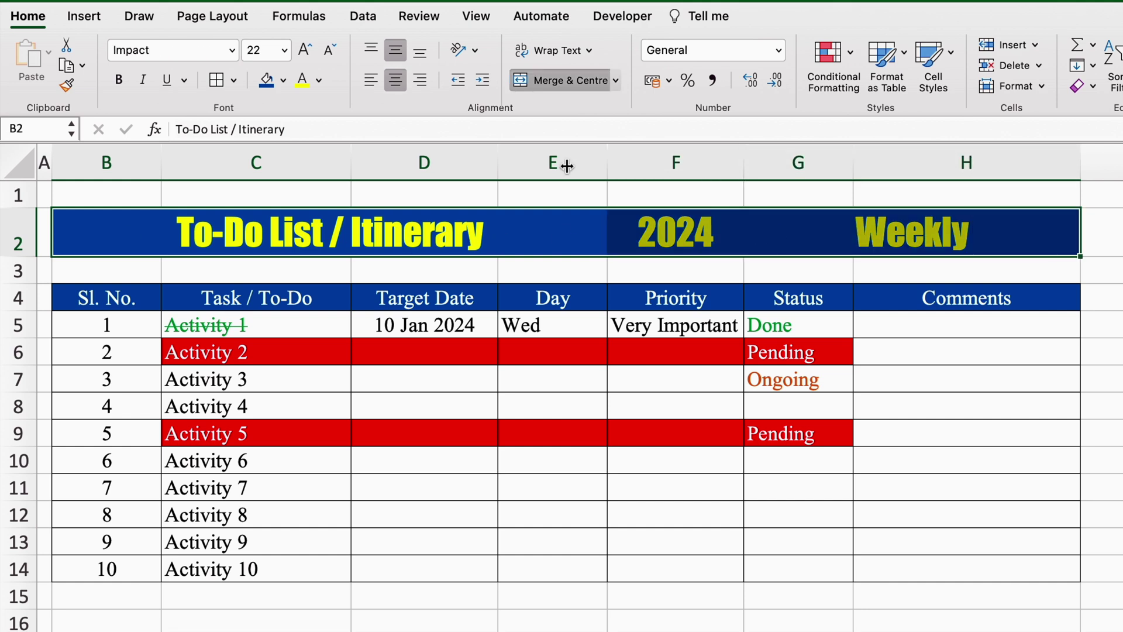
{"action": "left_click", "coordinate": [233, 80]}
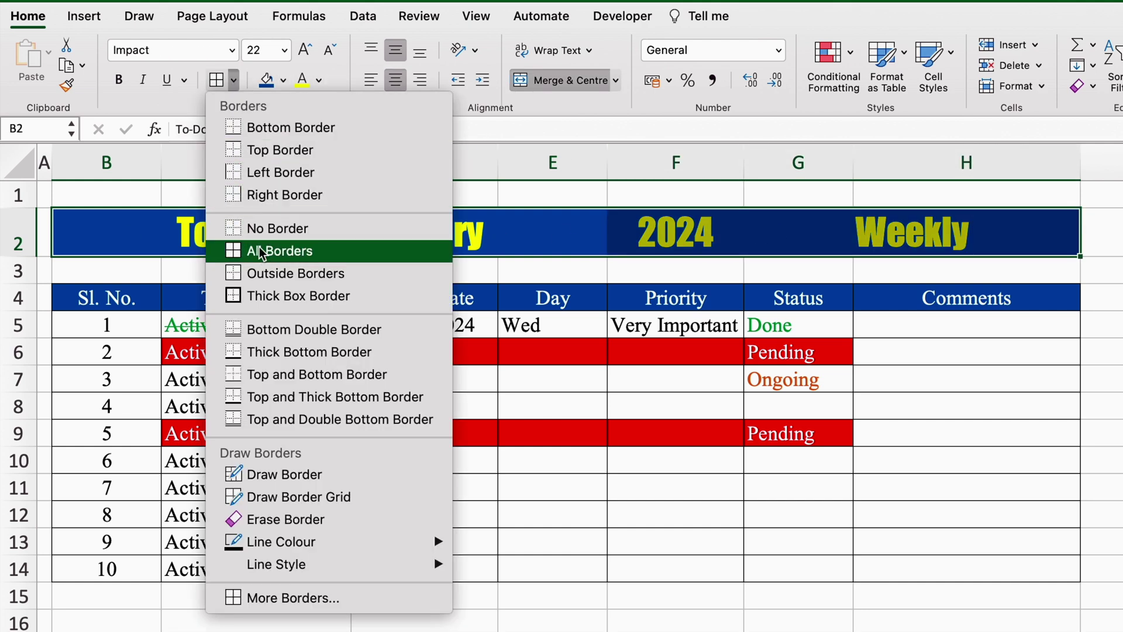
{"action": "left_click", "coordinate": [295, 273]}
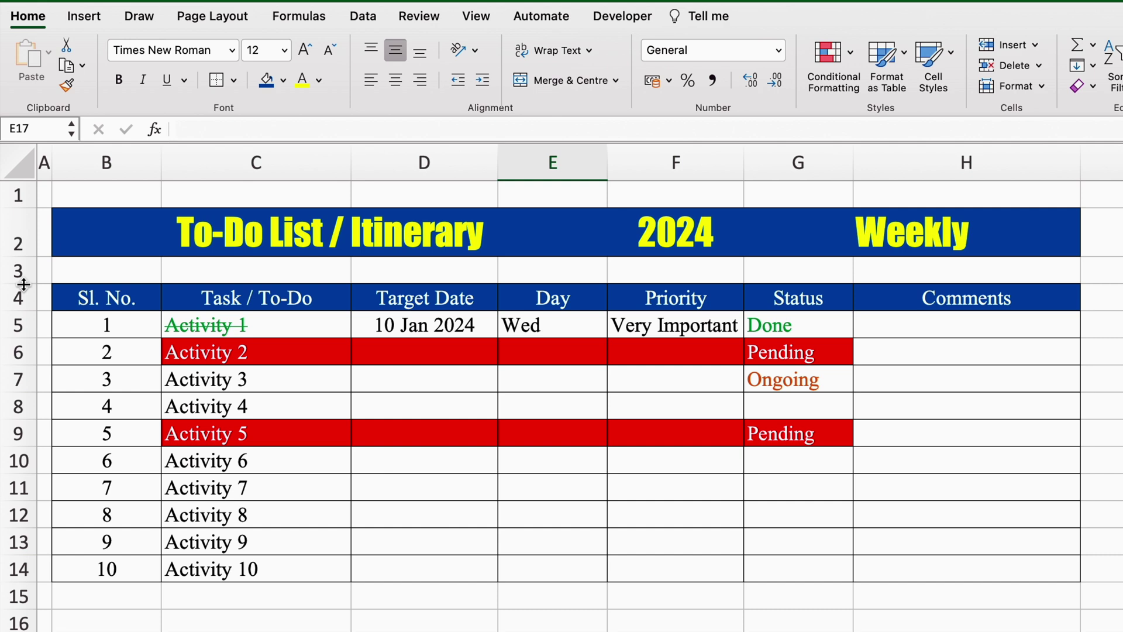
Increase the height of blank row 3 between the banner and the table, and hide the sheet's gridlines
{"action": "left_click_drag", "start_coordinate": [23, 285], "coordinate": [21, 345]}
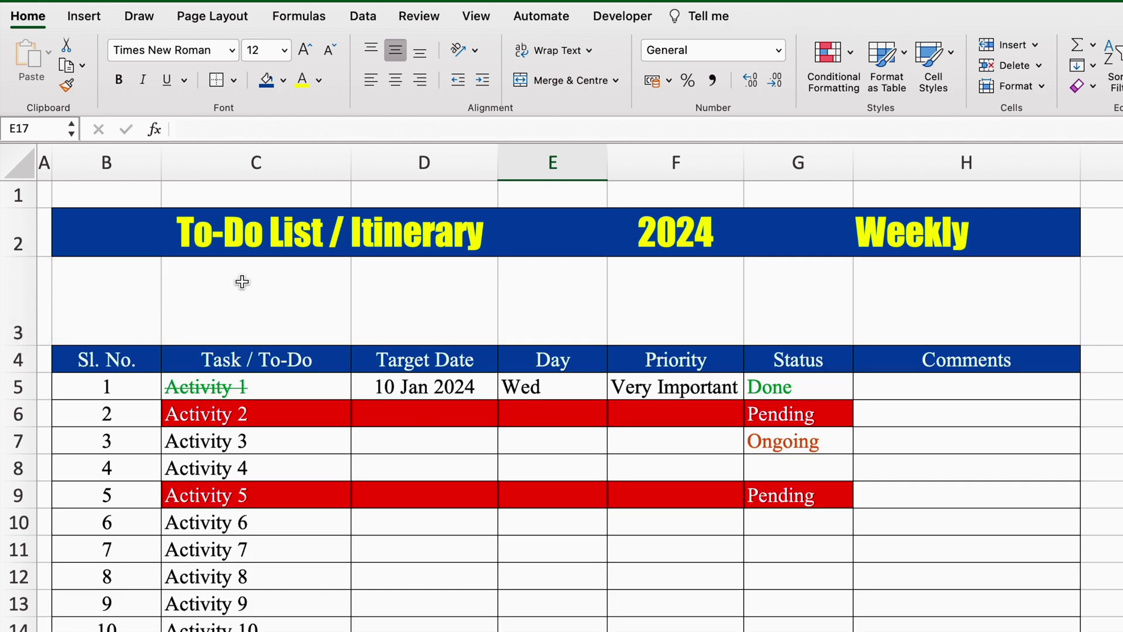
{"action": "left_click", "coordinate": [483, 19]}
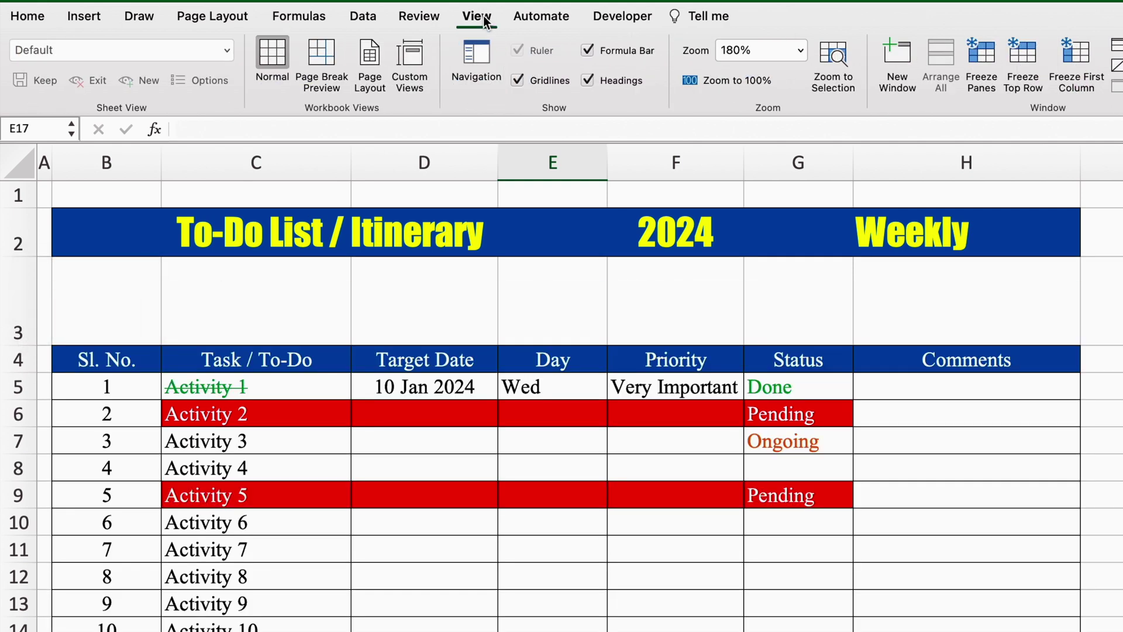
{"action": "left_click", "coordinate": [517, 82]}
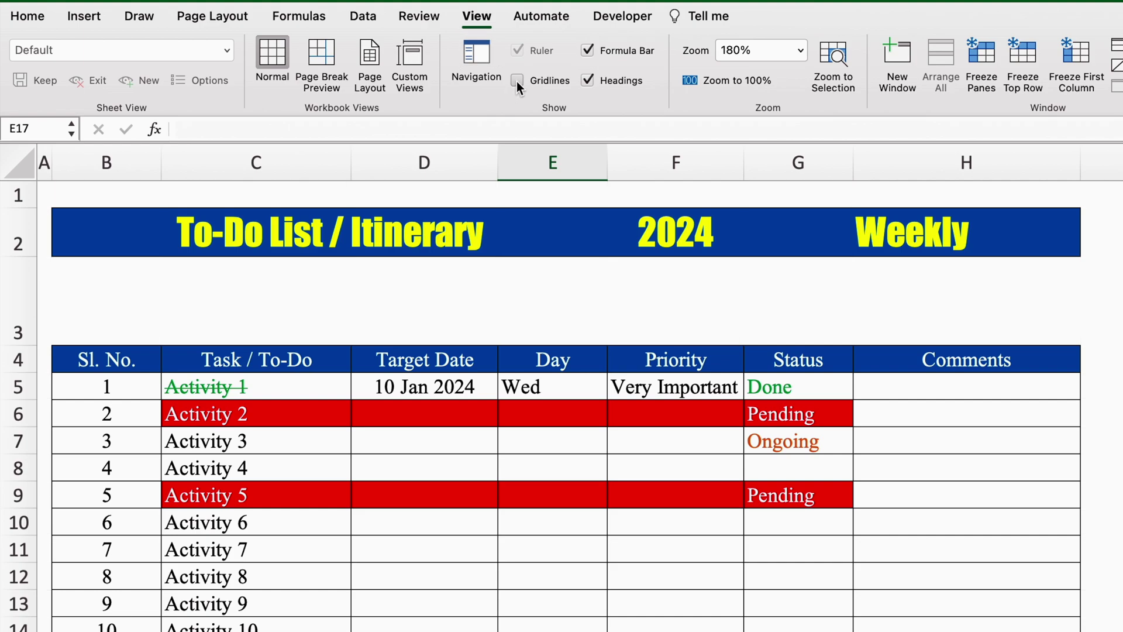
{"action": "left_click", "coordinate": [1106, 304]}
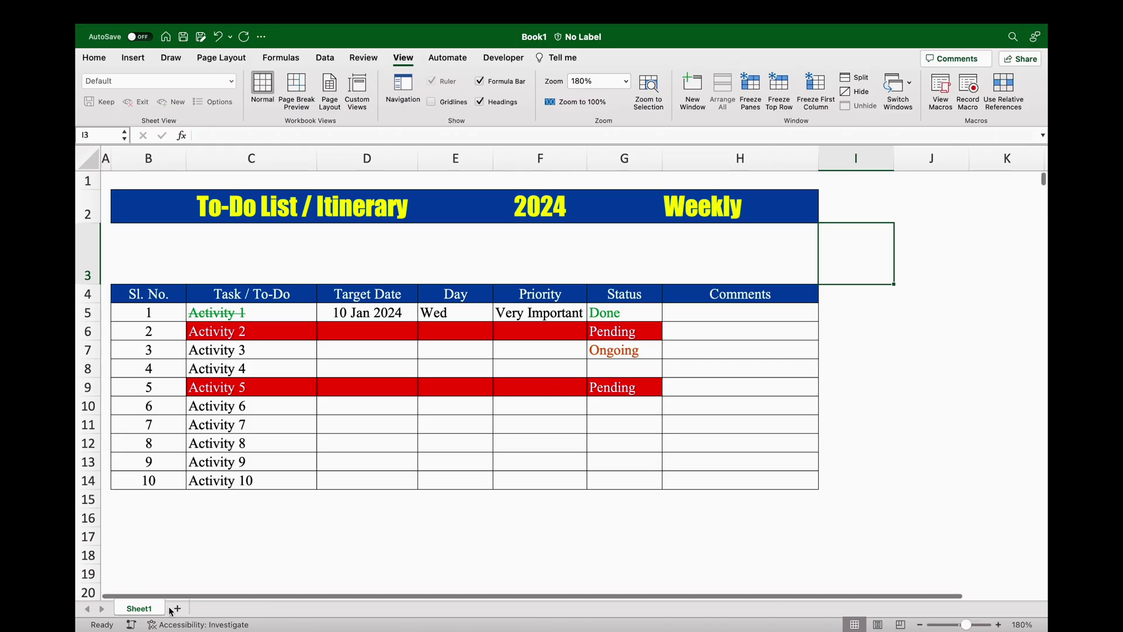
Add a new worksheet and name it Settings
{"action": "left_click", "coordinate": [179, 610]}
{"action": "double_click", "coordinate": [190, 609]}
{"action": "type", "text": "Settings"}
{"action": "key", "text": "Return"}
Enter the headings Total Tasks in B2 and Done in D2 of the Settings sheet
{"action": "left_click", "coordinate": [155, 176]}
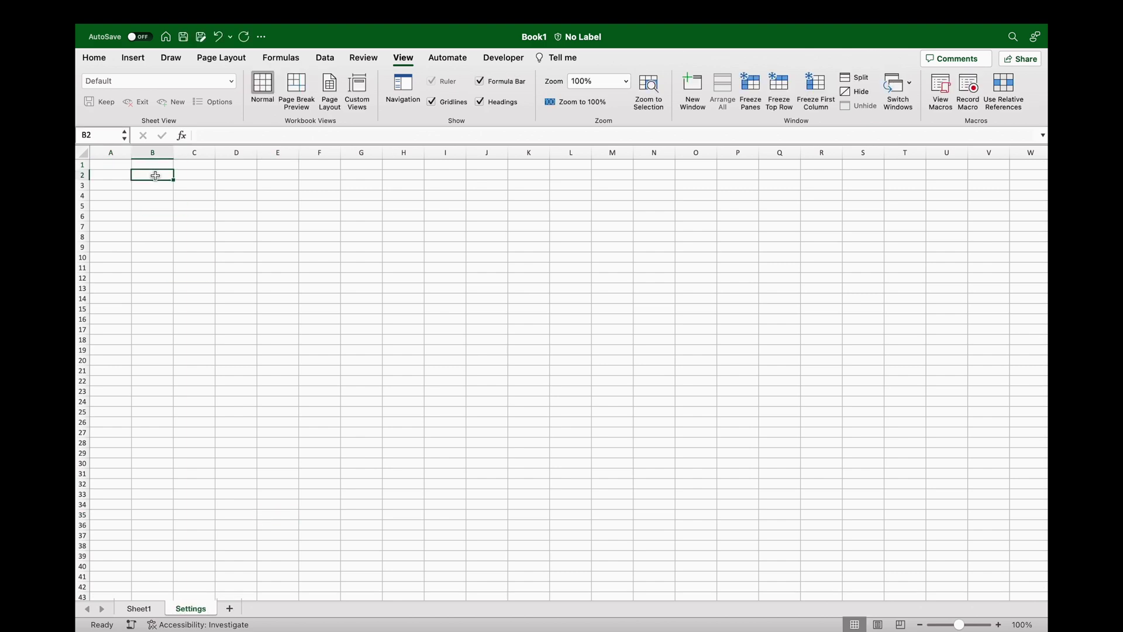
{"action": "type", "text": "Total "}
{"action": "type", "text": "Tasks"}
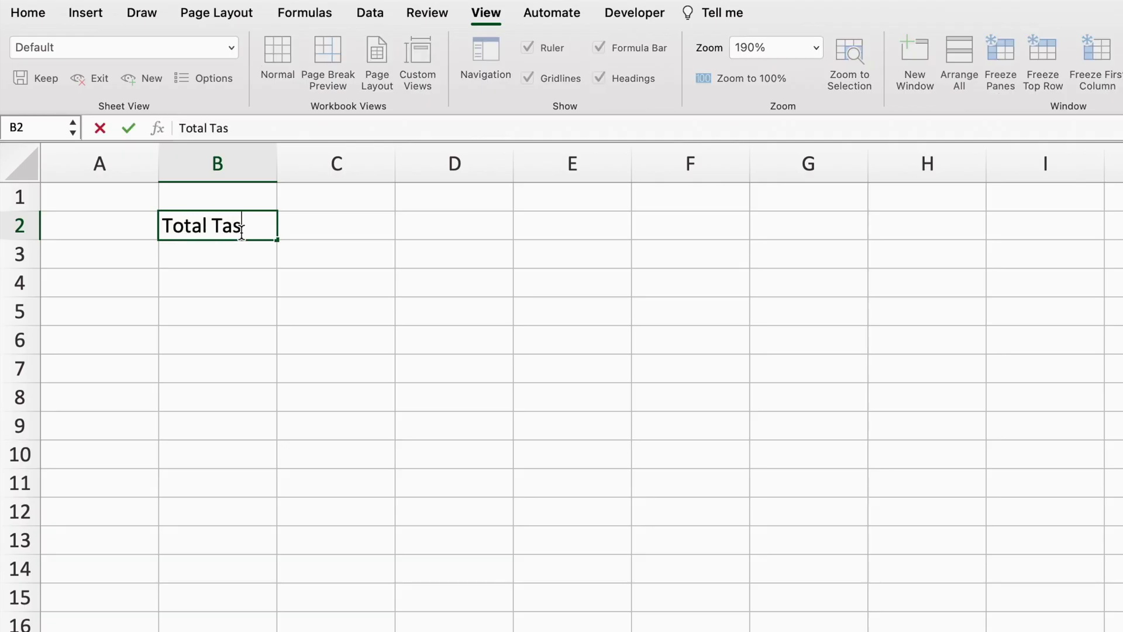
{"action": "left_click", "coordinate": [341, 228]}
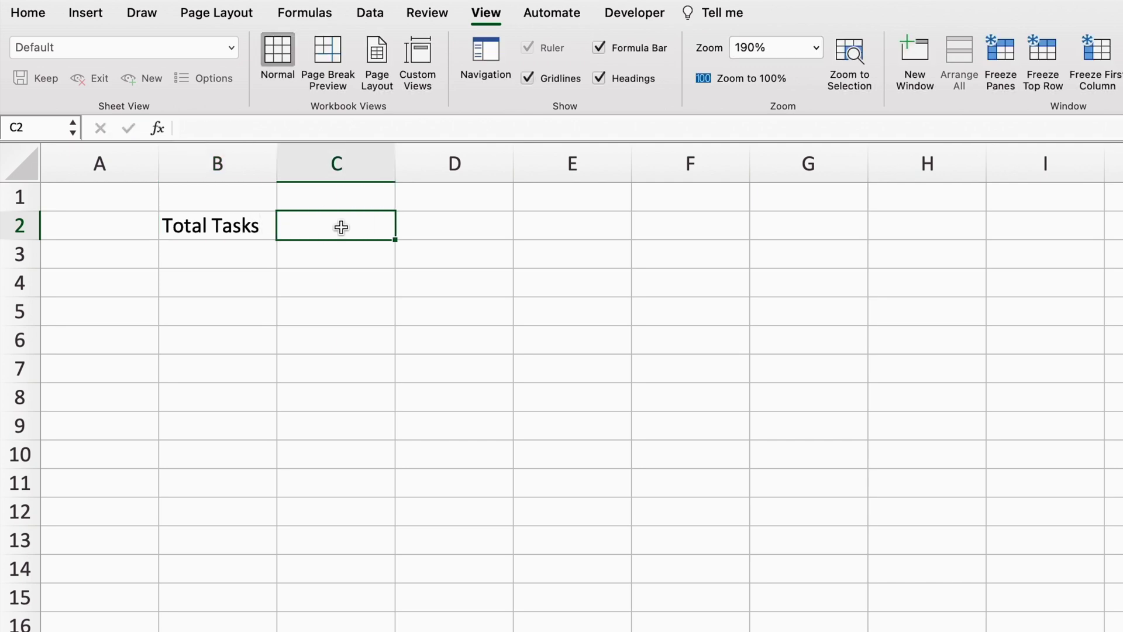
{"action": "left_click", "coordinate": [439, 226]}
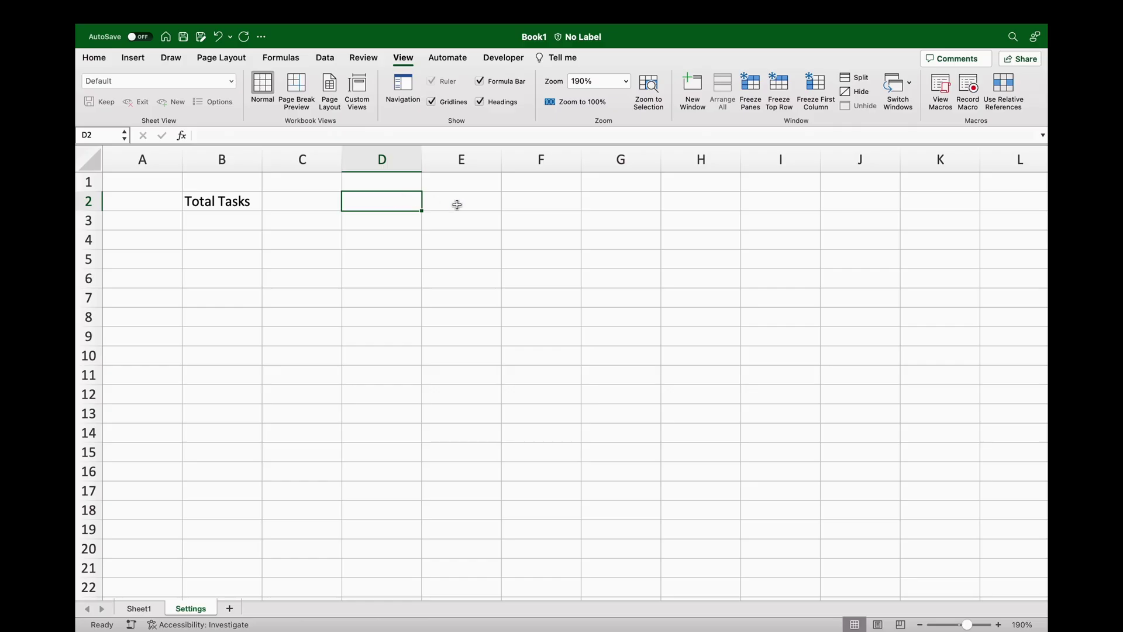
{"action": "type", "text": "Done"}
{"action": "left_click", "coordinate": [392, 199]}
Enter the headings Pending in F2 and Ongoing in H2
{"action": "left_click", "coordinate": [525, 202]}
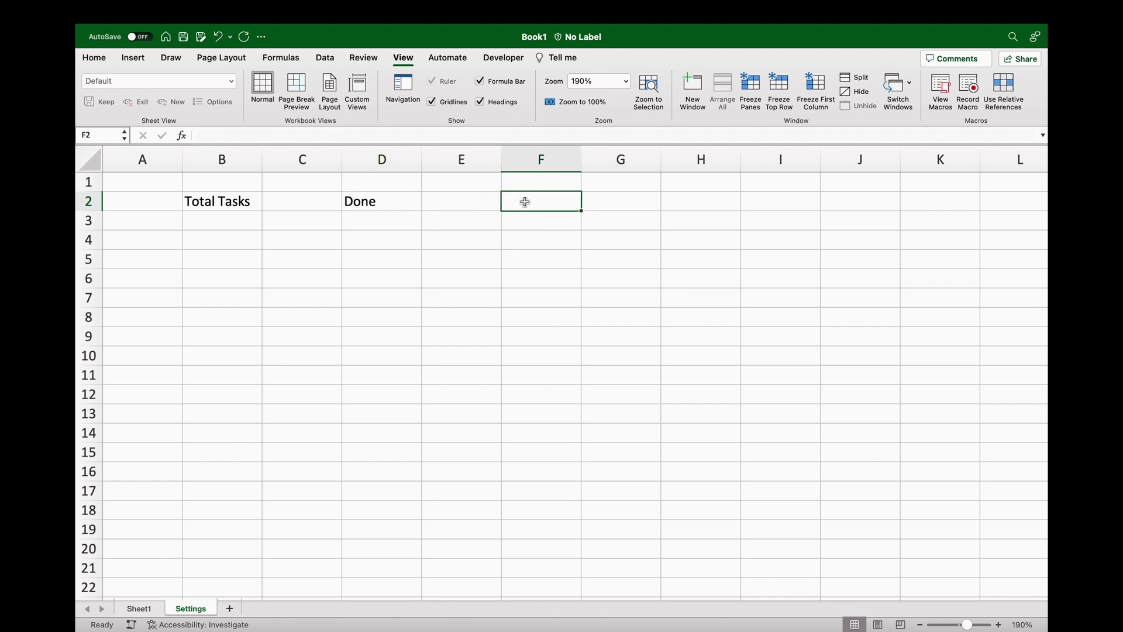
{"action": "type", "text": "Pending"}
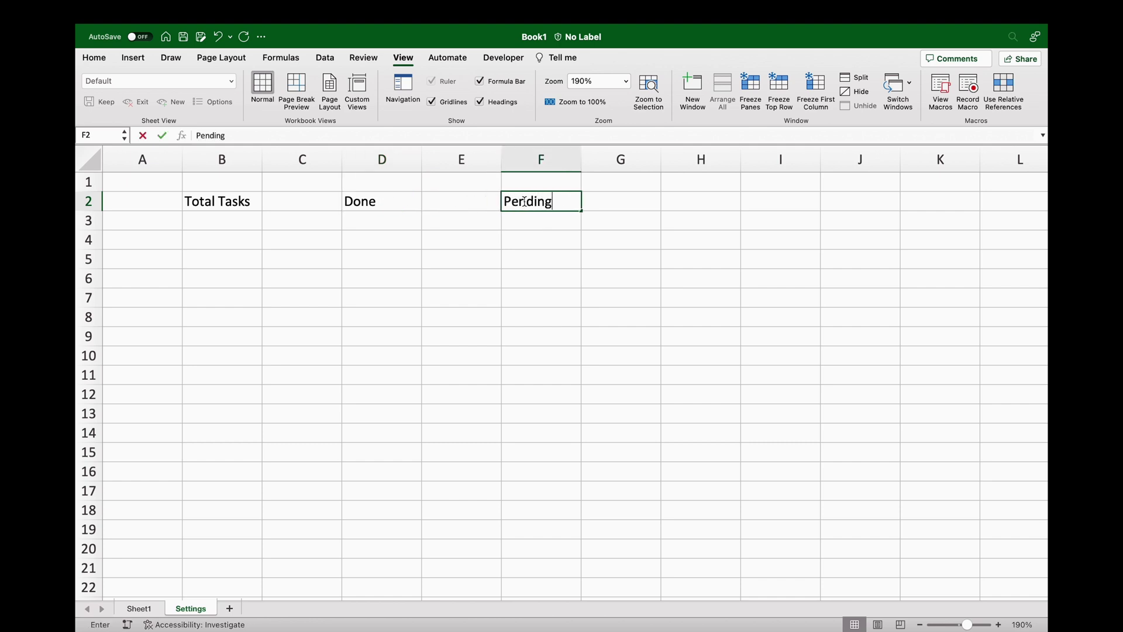
{"action": "left_click", "coordinate": [628, 200]}
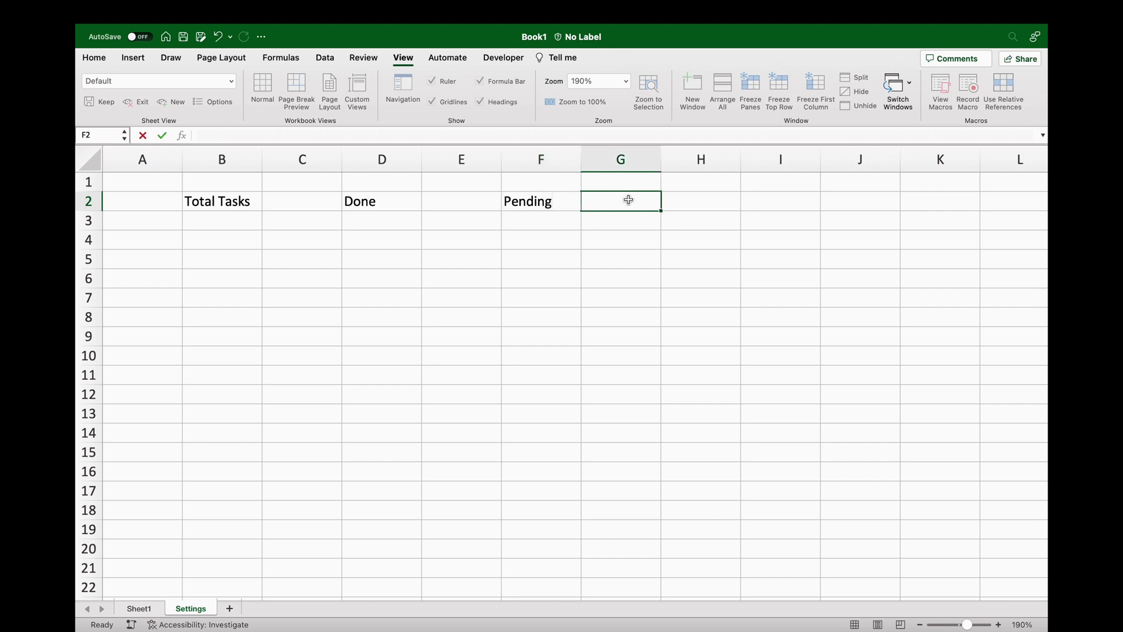
{"action": "left_click", "coordinate": [688, 203]}
{"action": "type", "text": "Ongoing"}
{"action": "left_click", "coordinate": [753, 261]}
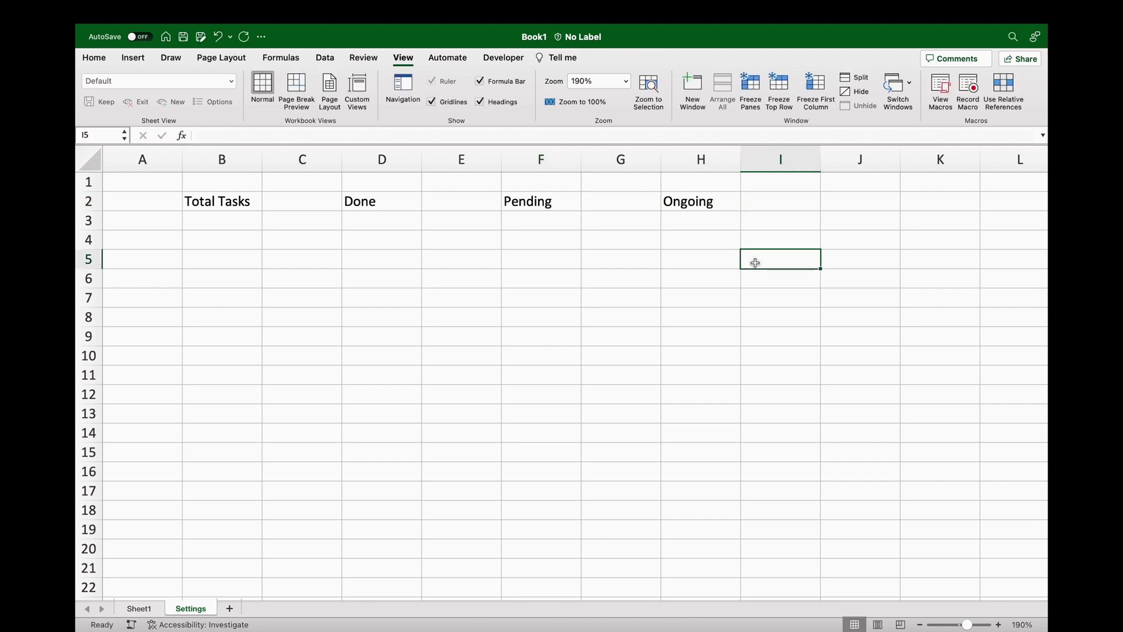
Narrow column A and centre all cells of the Settings sheet horizontally and vertically, with bold Times New Roman headings
{"action": "left_click_drag", "start_coordinate": [182, 159], "coordinate": [116, 159]}
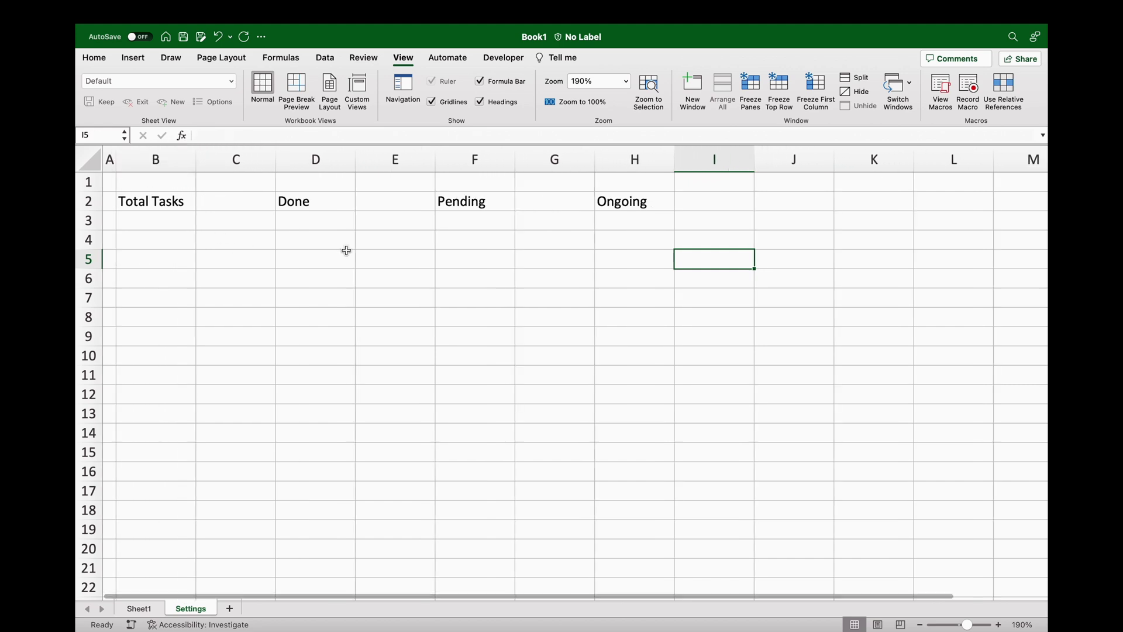
{"action": "left_click", "coordinate": [90, 156]}
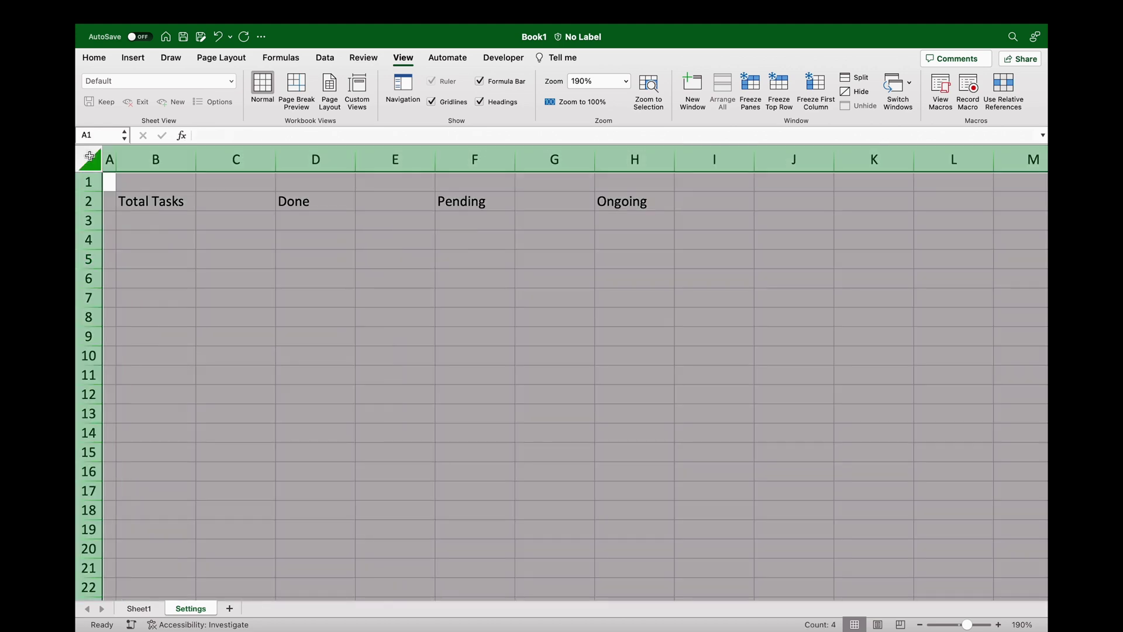
{"action": "left_click", "coordinate": [98, 60]}
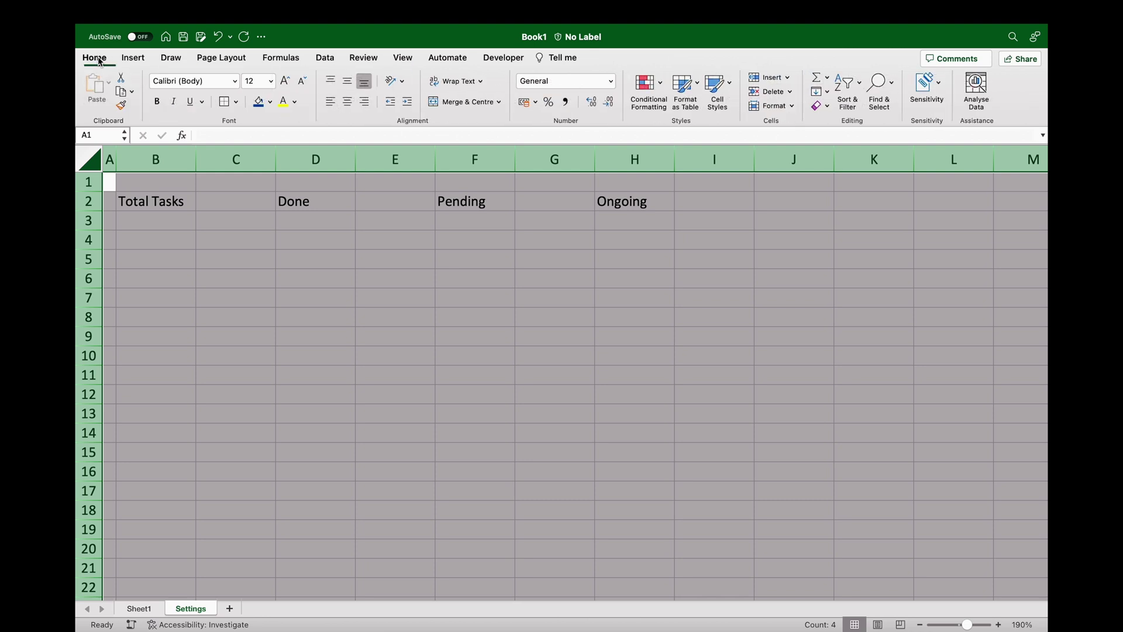
{"action": "left_click", "coordinate": [347, 102]}
{"action": "left_click", "coordinate": [347, 88]}
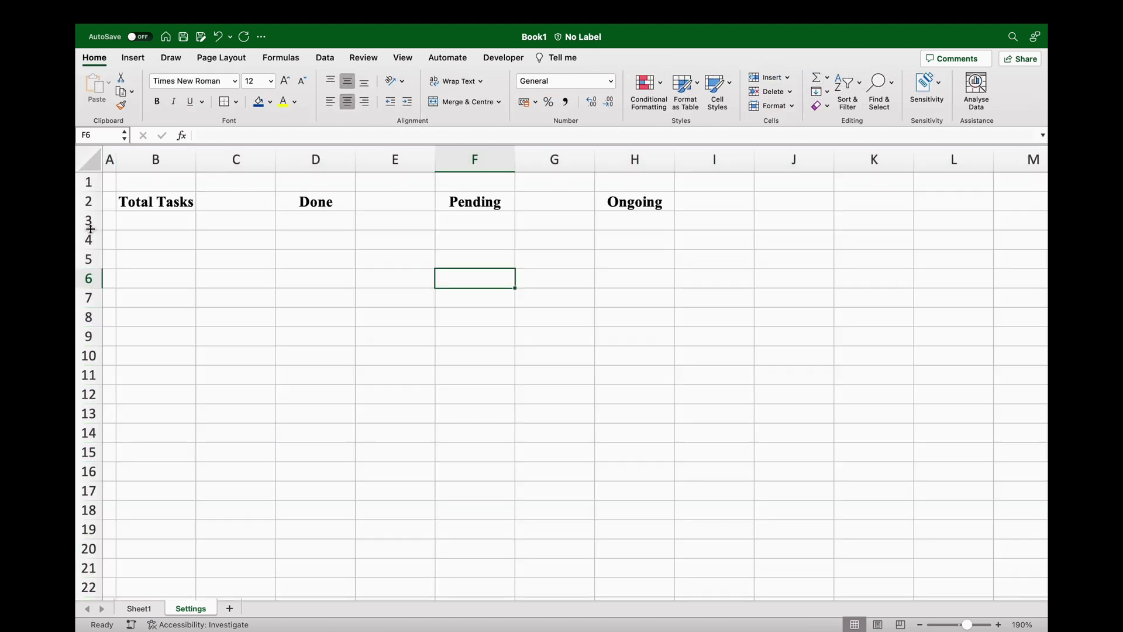
Increase the height of row 3 and shrink the blank columns C, E and G to narrow, equal gaps
{"action": "left_click_drag", "start_coordinate": [90, 229], "coordinate": [92, 275]}
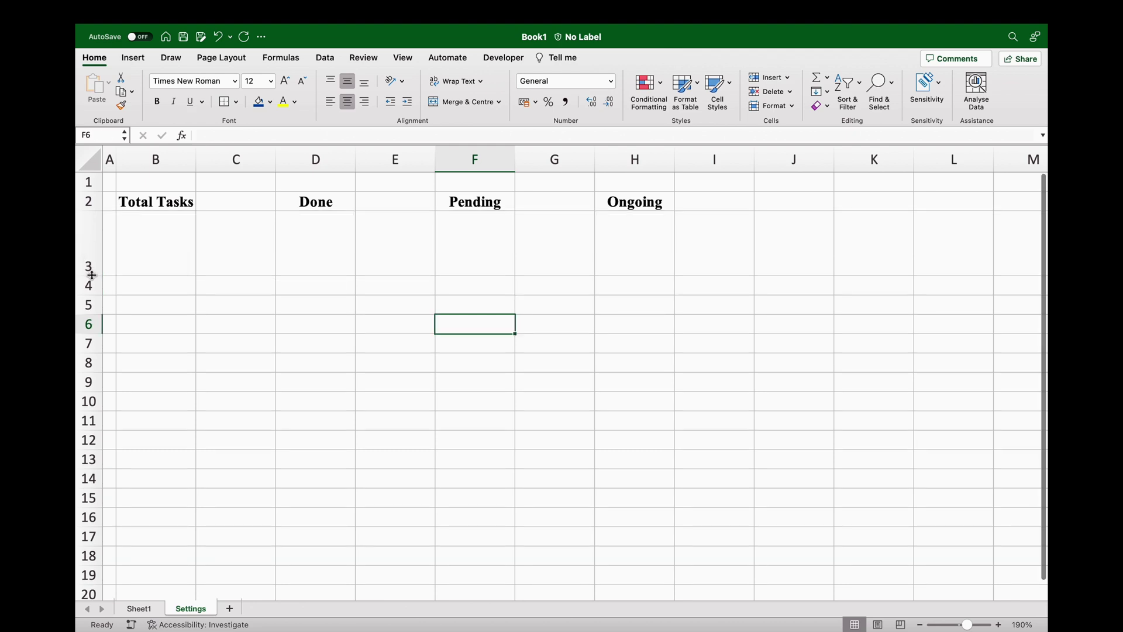
{"action": "left_click", "coordinate": [246, 162]}
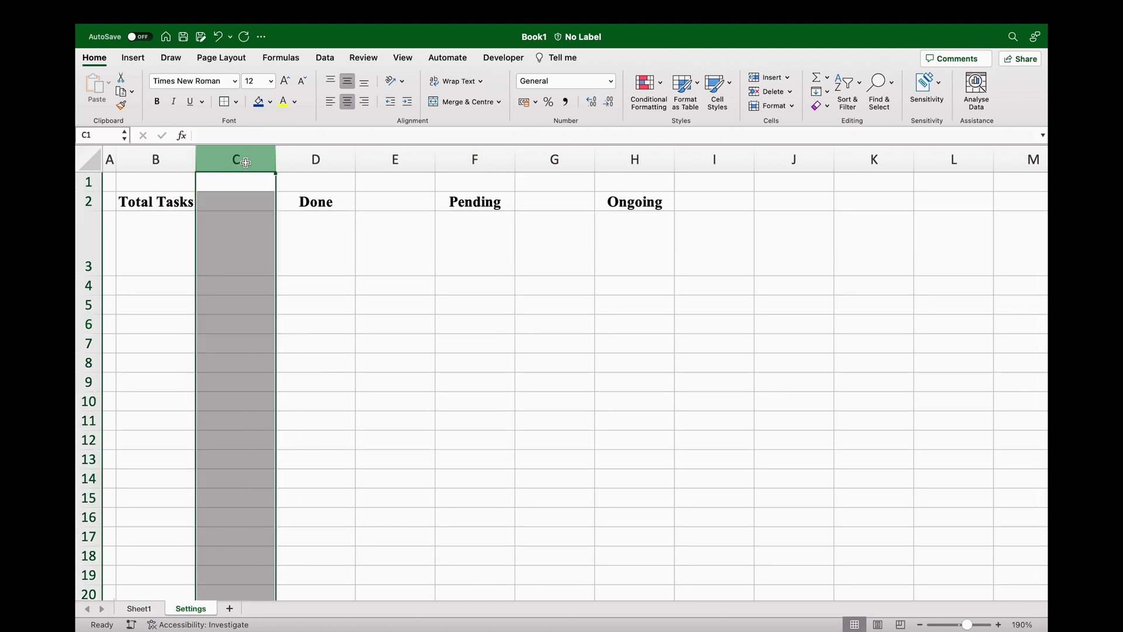
{"action": "left_click", "coordinate": [393, 158], "text": "super"}
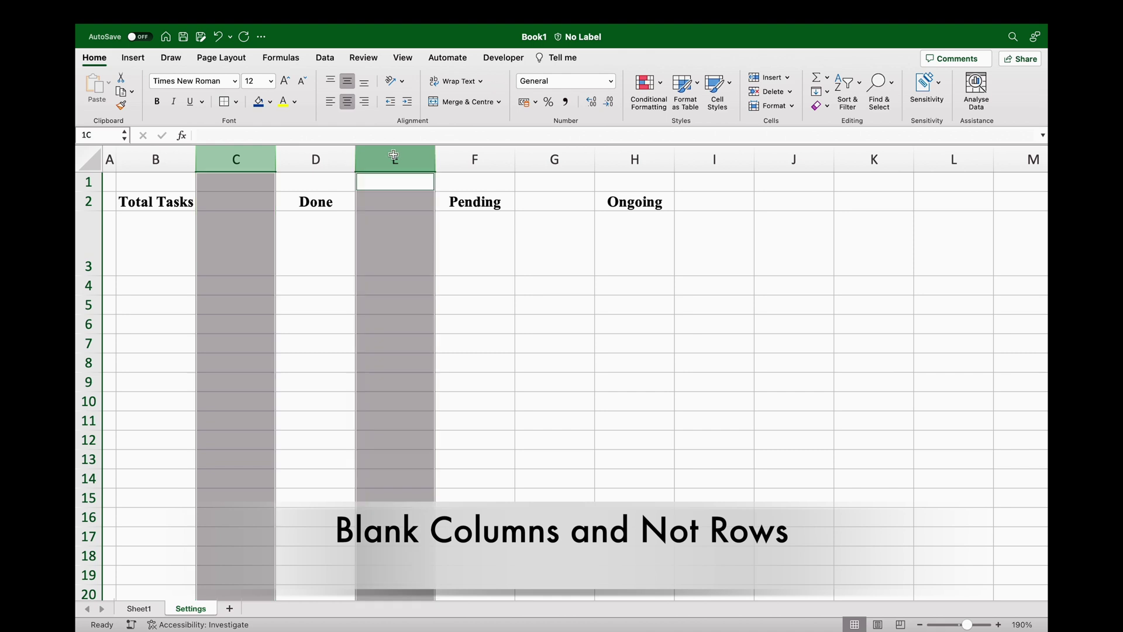
{"action": "left_click", "coordinate": [557, 155], "text": "super"}
{"action": "left_click_drag", "start_coordinate": [595, 160], "coordinate": [517, 159]}
{"action": "left_click_drag", "start_coordinate": [517, 159], "coordinate": [518, 159]}
Fill the Total Tasks heading B2 with dark blue and the cell below it, B3, with light blue
{"action": "left_click", "coordinate": [256, 108]}
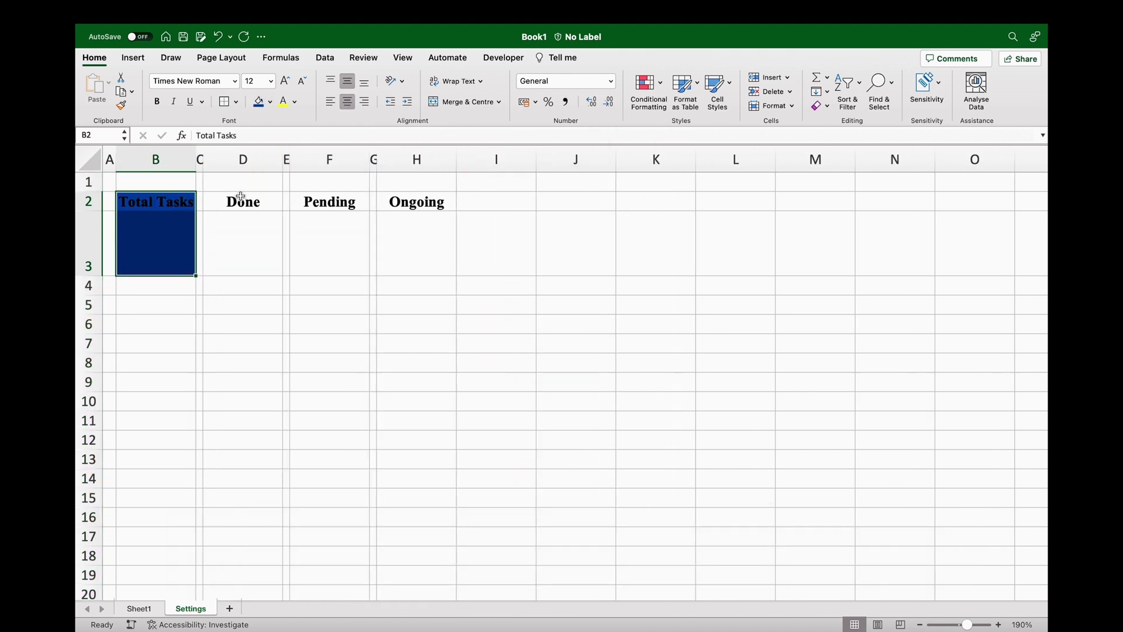
{"action": "left_click", "coordinate": [175, 228]}
{"action": "left_click", "coordinate": [271, 107]}
{"action": "left_click", "coordinate": [309, 186]}
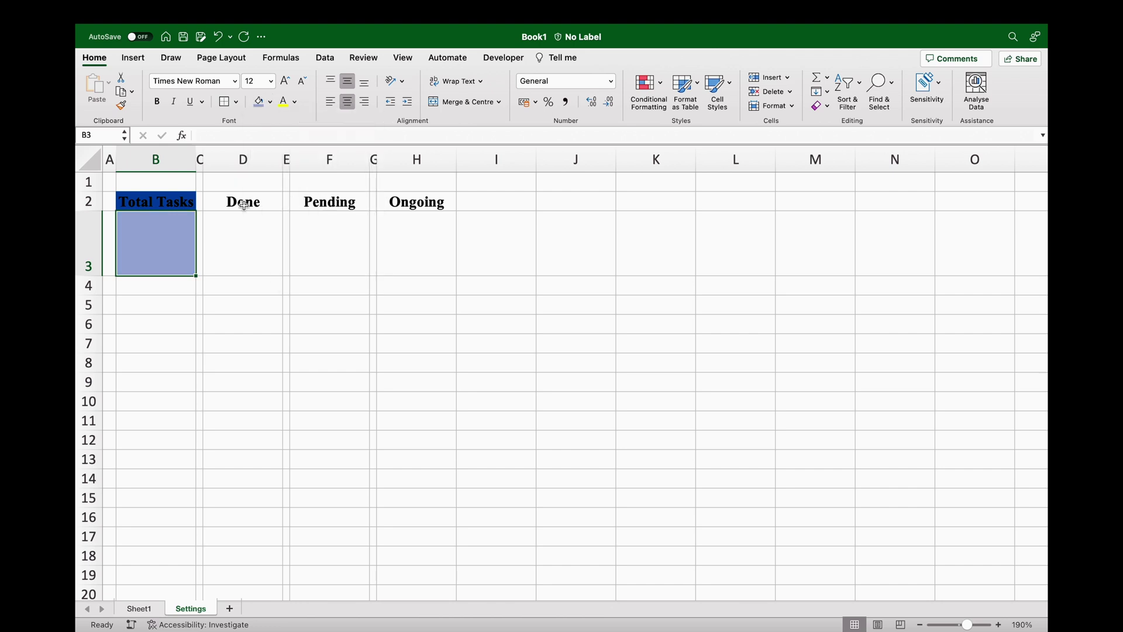
Fill the Done heading D2 with standard green and the cell D3 below it with light green
{"action": "left_click", "coordinate": [244, 205]}
{"action": "left_click_drag", "start_coordinate": [244, 205], "coordinate": [243, 243]}
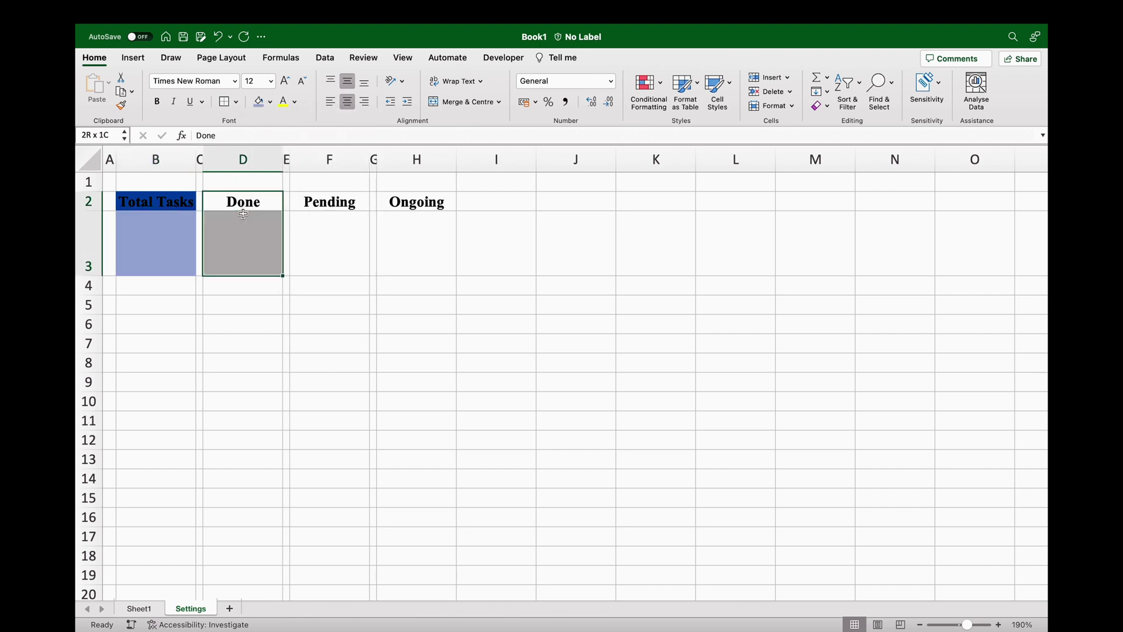
{"action": "left_click", "coordinate": [271, 105]}
{"action": "left_click", "coordinate": [320, 247]}
{"action": "key", "text": "Down"}
{"action": "left_click", "coordinate": [271, 101]}
{"action": "left_click", "coordinate": [366, 185]}
Fill the Pending heading F2 with standard red and the cell F3 with a custom lighter red from the colour wheel
{"action": "left_click_drag", "start_coordinate": [334, 202], "coordinate": [334, 237]}
{"action": "left_click", "coordinate": [270, 103]}
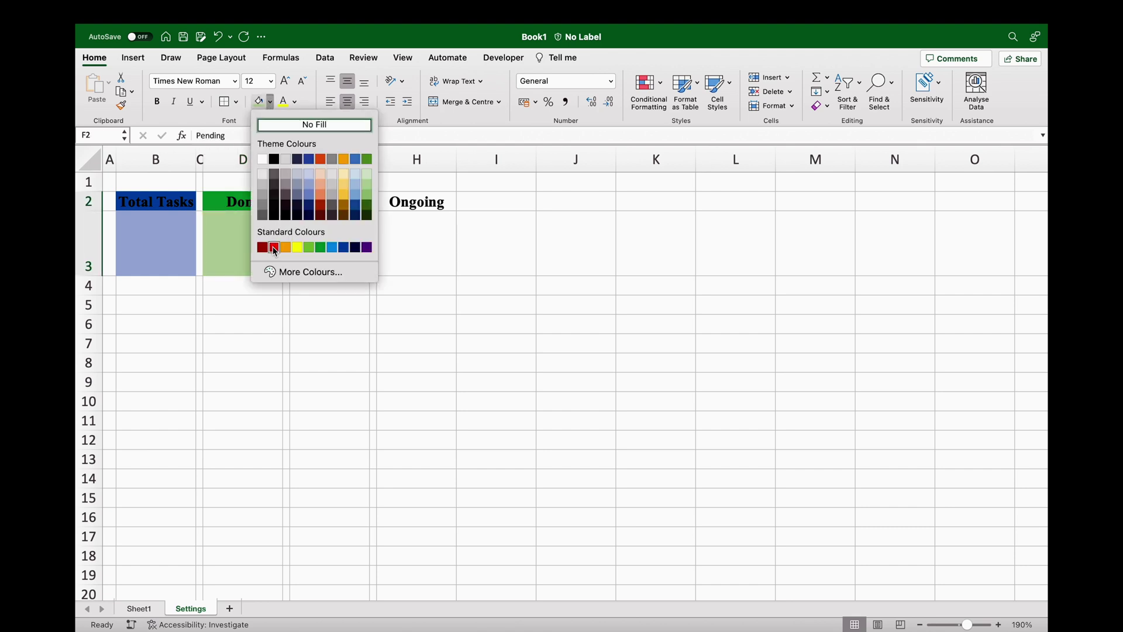
{"action": "left_click", "coordinate": [274, 248]}
{"action": "left_click", "coordinate": [317, 238]}
{"action": "left_click", "coordinate": [270, 102]}
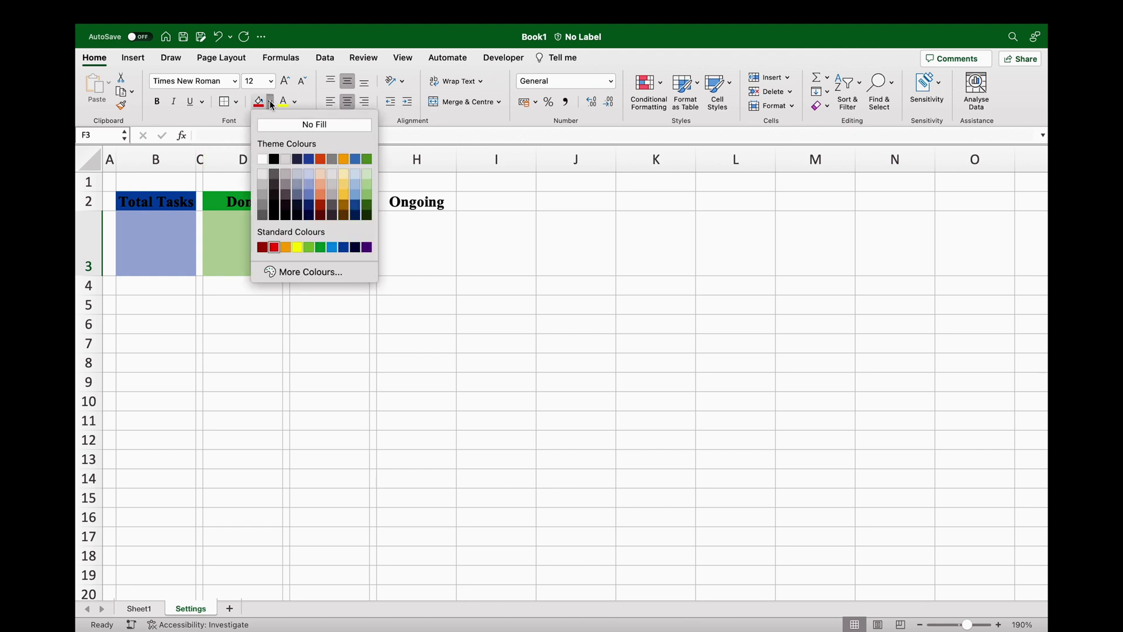
{"action": "left_click", "coordinate": [314, 272]}
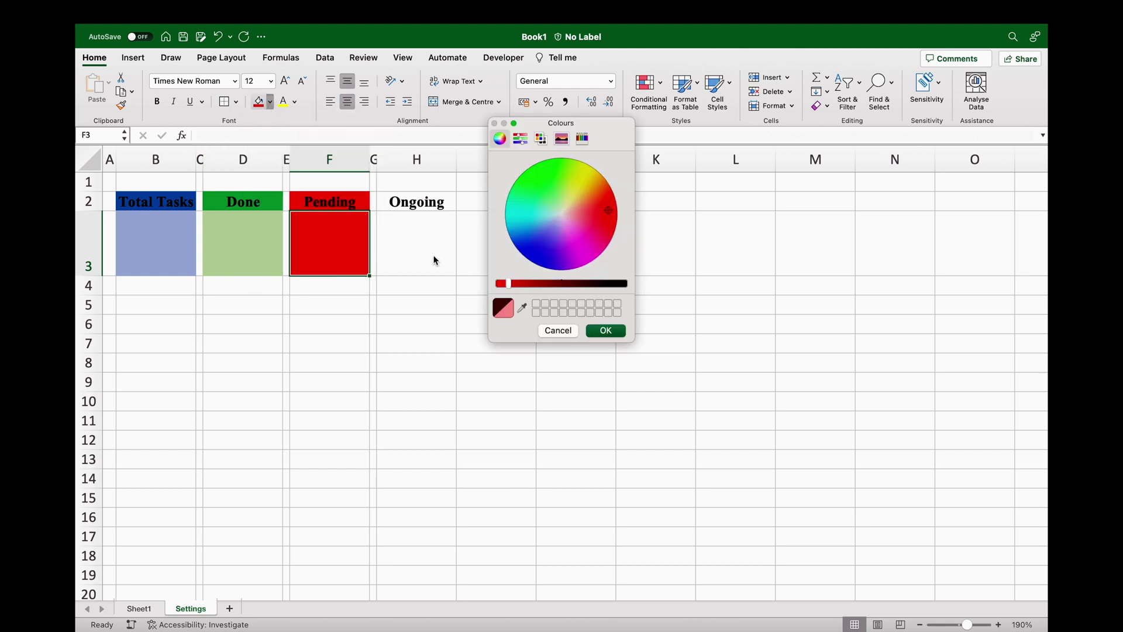
{"action": "left_click", "coordinate": [586, 205]}
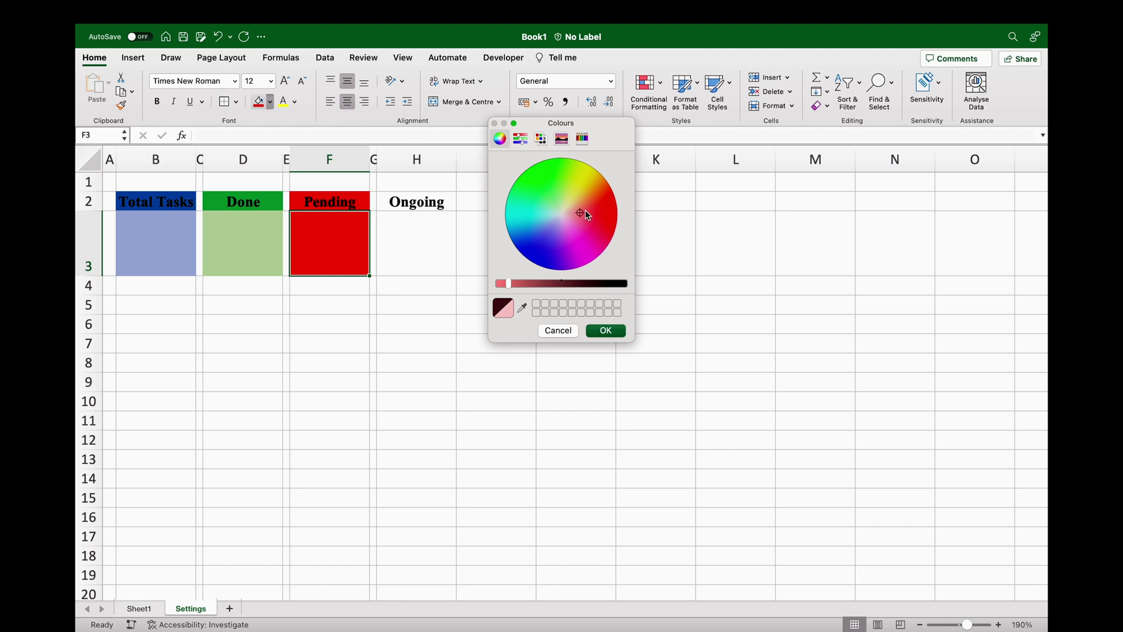
{"action": "left_click", "coordinate": [606, 332]}
Fill the Ongoing heading H2 with standard orange and the cell H3 below it with light gold
{"action": "left_click", "coordinate": [424, 217]}
{"action": "left_click", "coordinate": [425, 204]}
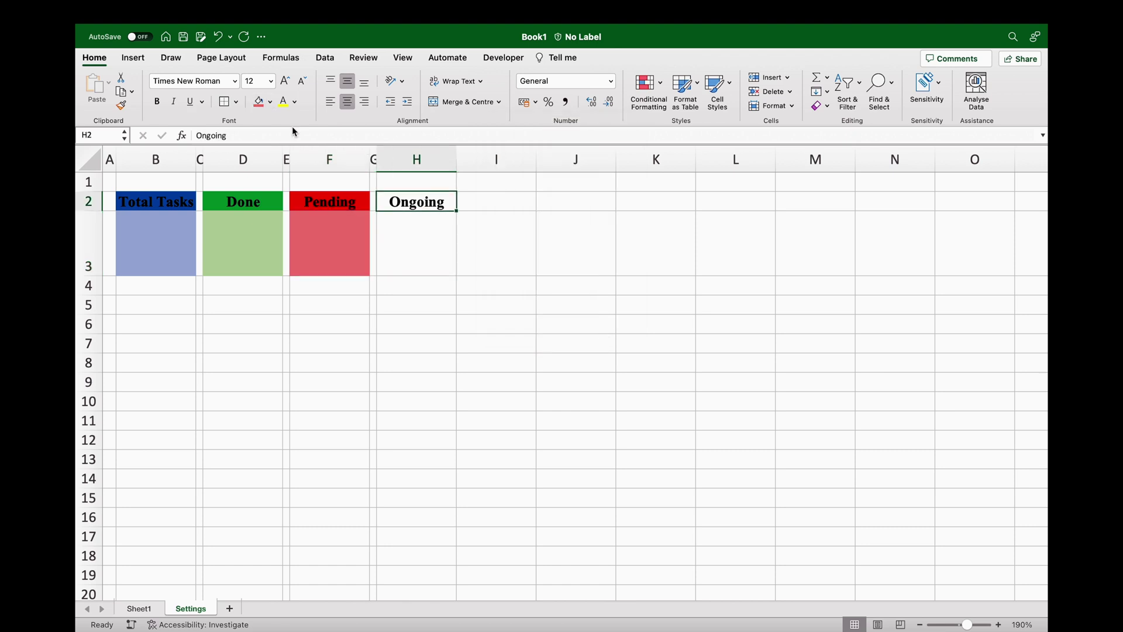
{"action": "left_click", "coordinate": [270, 101]}
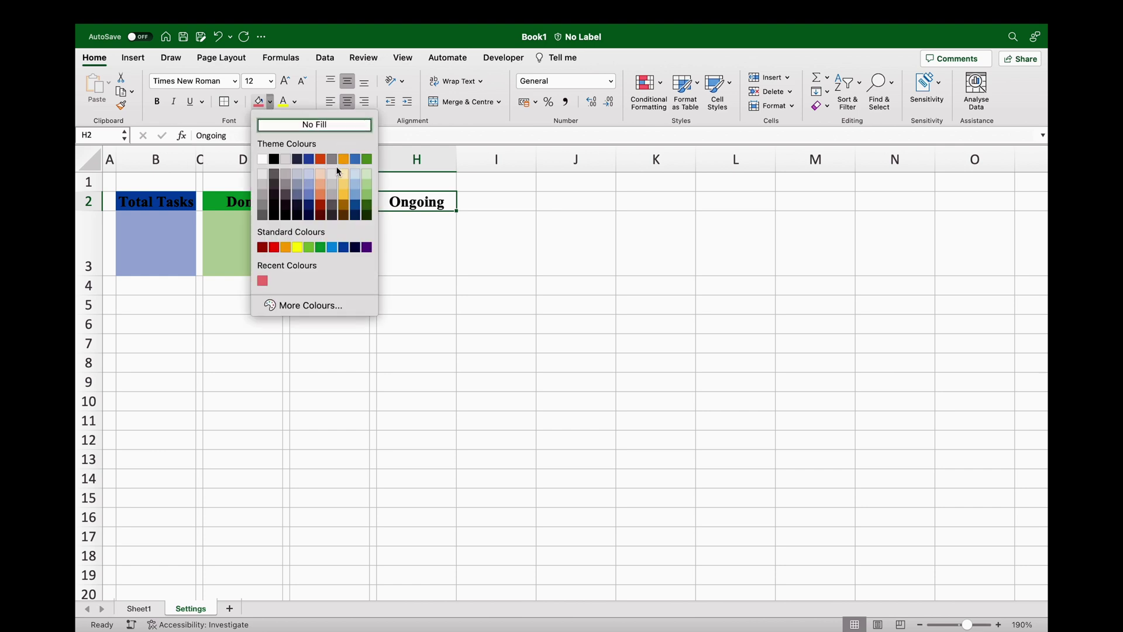
{"action": "left_click", "coordinate": [286, 247]}
{"action": "left_click", "coordinate": [421, 238]}
{"action": "left_click", "coordinate": [271, 102]}
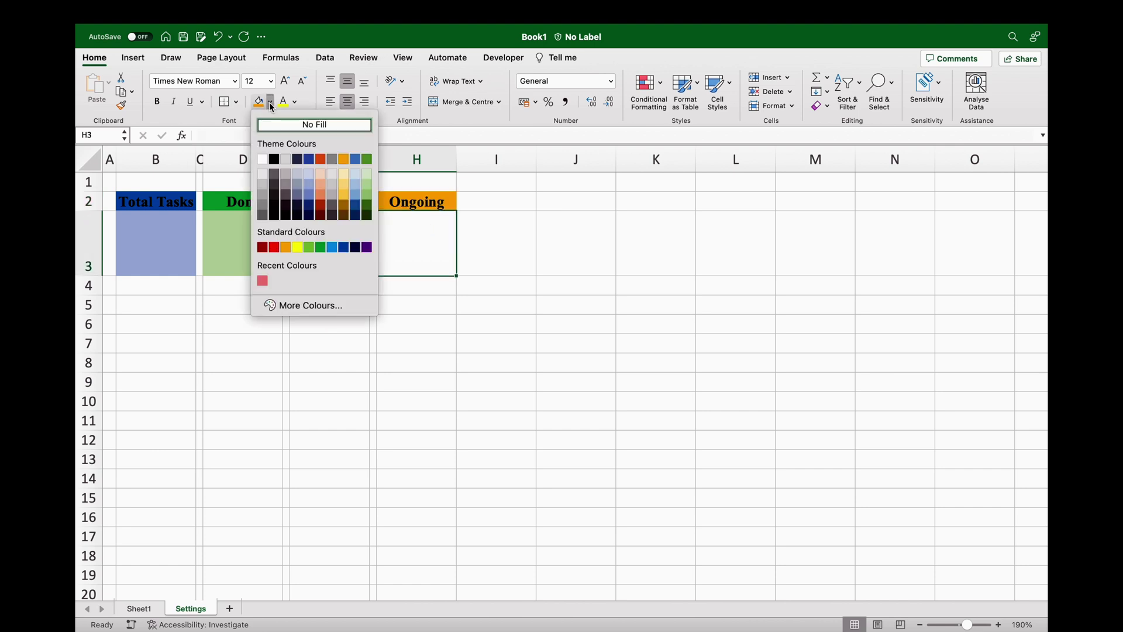
{"action": "left_click", "coordinate": [343, 185]}
Add borders to the four coloured blocks B2:B3, D2:D3, F2:F3 and H2:H3
{"action": "left_click_drag", "start_coordinate": [178, 196], "coordinate": [169, 246]}
{"action": "left_click", "coordinate": [235, 102]}
{"action": "left_click", "coordinate": [233, 203]}
{"action": "left_click_drag", "start_coordinate": [233, 192], "coordinate": [237, 246]}
{"action": "left_click", "coordinate": [224, 102]}
{"action": "left_click_drag", "start_coordinate": [330, 193], "coordinate": [330, 246]}
{"action": "left_click", "coordinate": [224, 102]}
{"action": "left_click_drag", "start_coordinate": [416, 193], "coordinate": [416, 245]}
{"action": "left_click", "coordinate": [224, 102]}
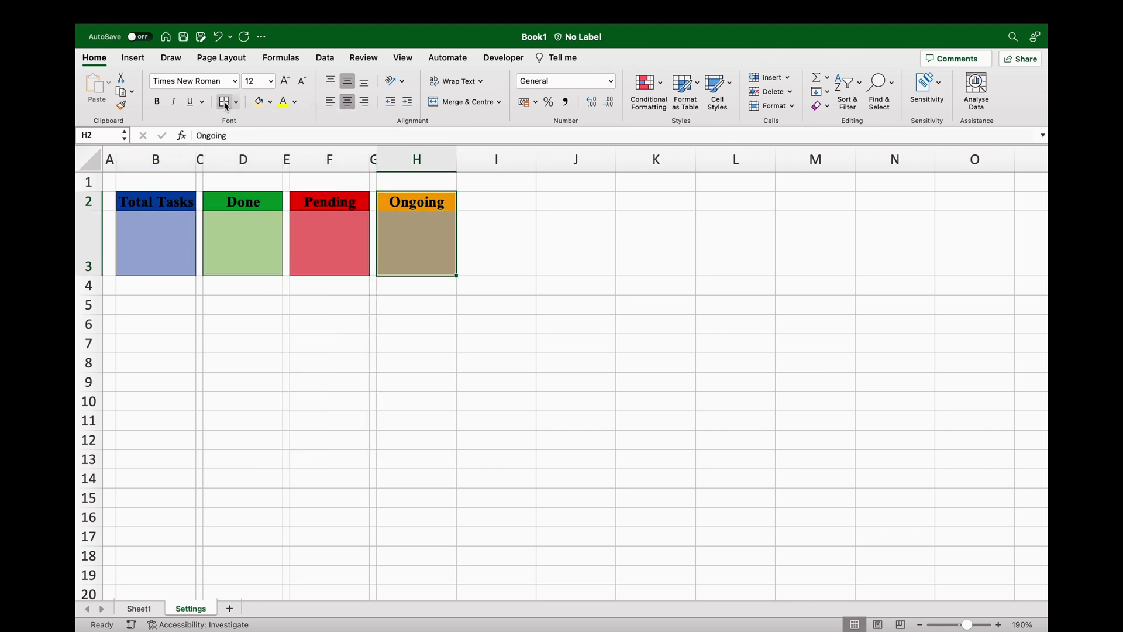
Widen columns B, D, F and H equally and reduce the height of row 3 slightly
{"action": "left_click", "coordinate": [162, 166]}
{"action": "left_click", "coordinate": [242, 159], "text": "super"}
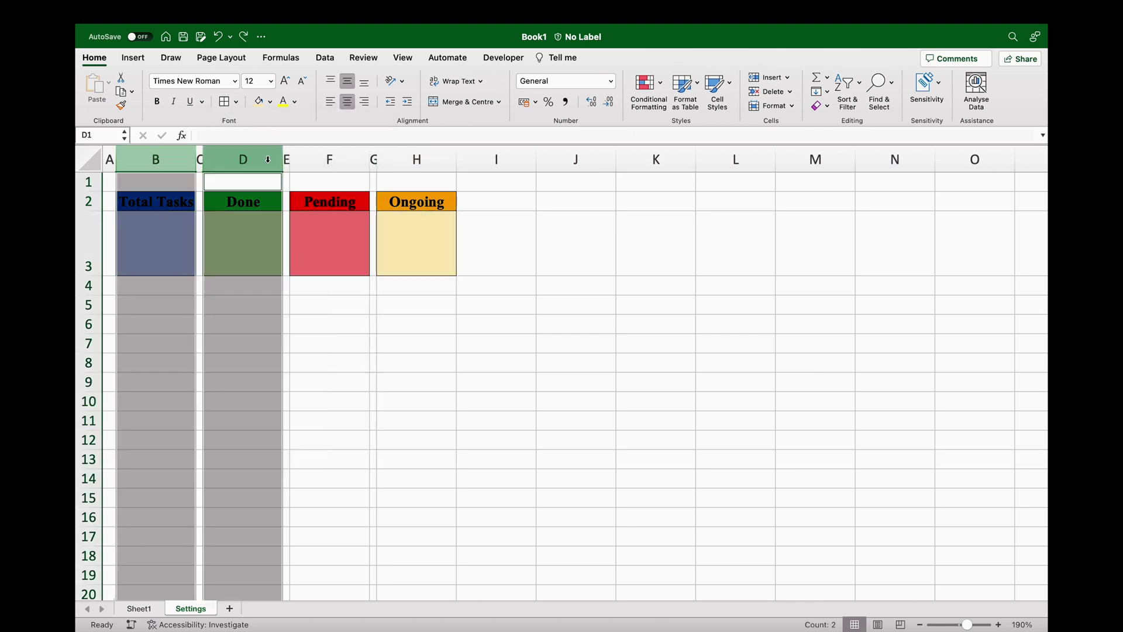
{"action": "left_click", "coordinate": [329, 159], "text": "super"}
{"action": "left_click", "coordinate": [408, 160], "text": "super"}
{"action": "left_click_drag", "start_coordinate": [456, 158], "coordinate": [482, 157]}
{"action": "left_click", "coordinate": [145, 243]}
{"action": "left_click_drag", "start_coordinate": [91, 275], "coordinate": [94, 256]}
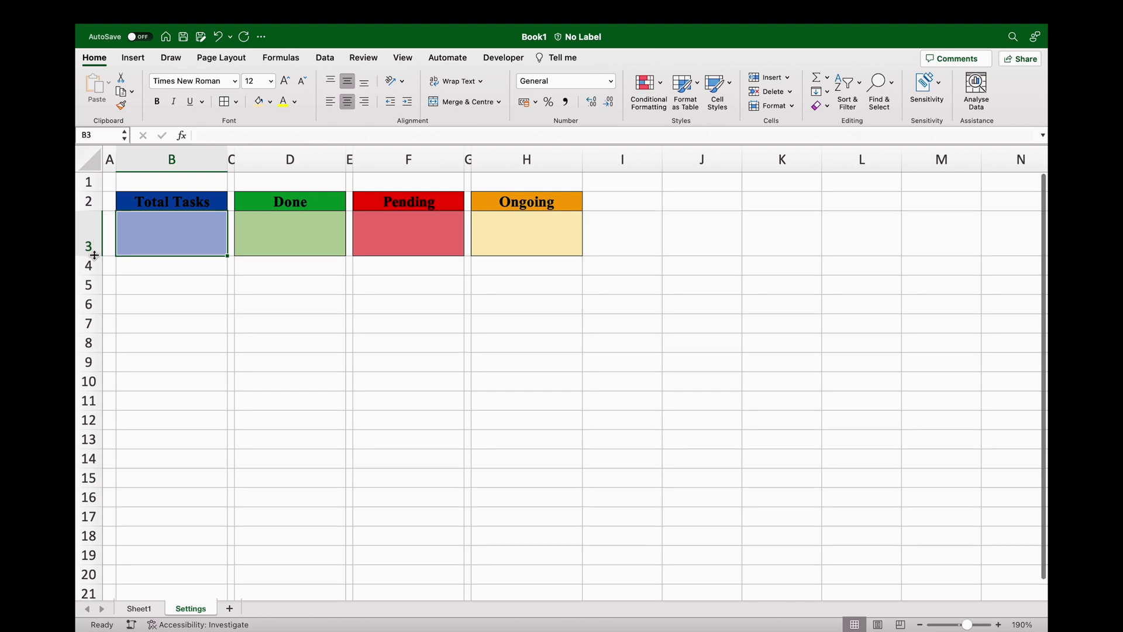
Enter =COUNTA(Sheet1!$C$5:$C$1048576) in cell B3 under Total Tasks on the Settings sheet
{"action": "left_click", "coordinate": [236, 313]}
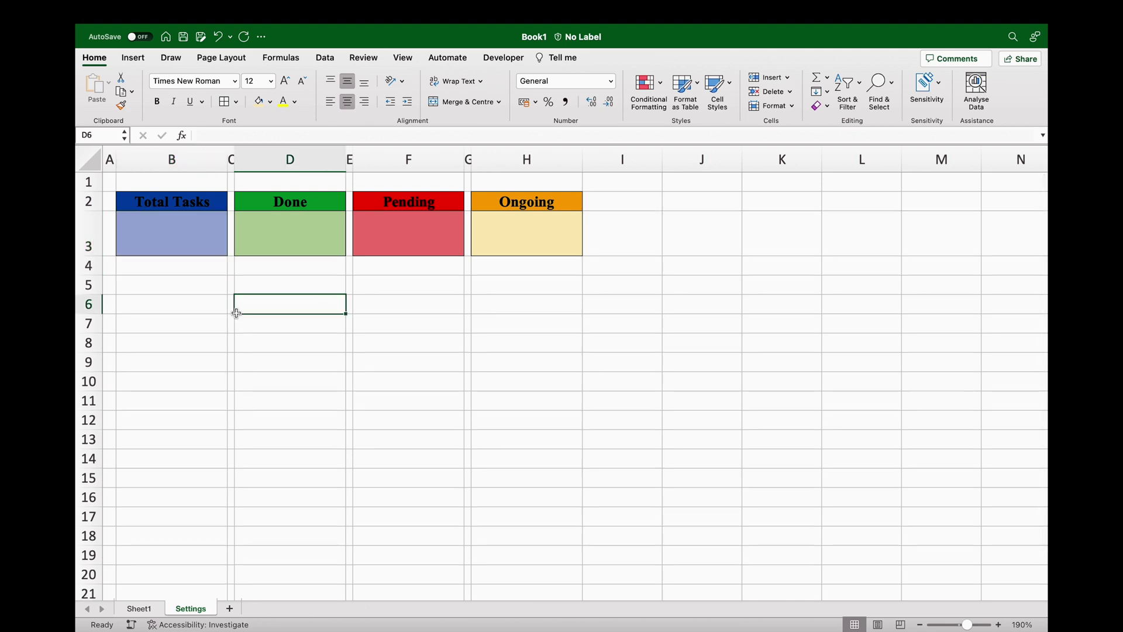
{"action": "left_click", "coordinate": [182, 236]}
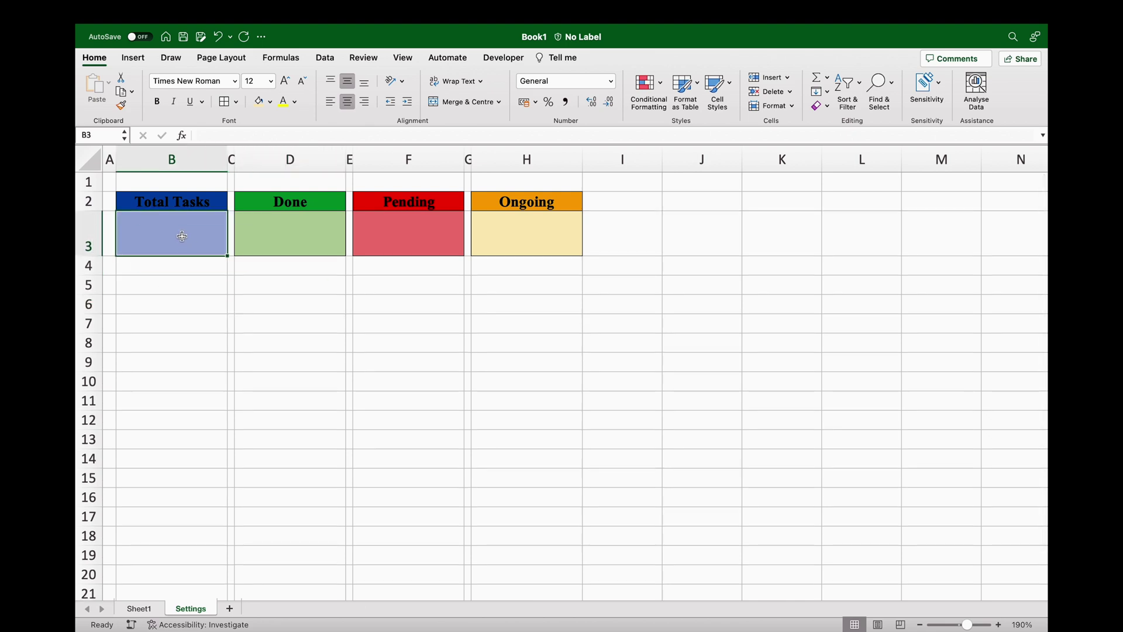
{"action": "type", "text": "="}
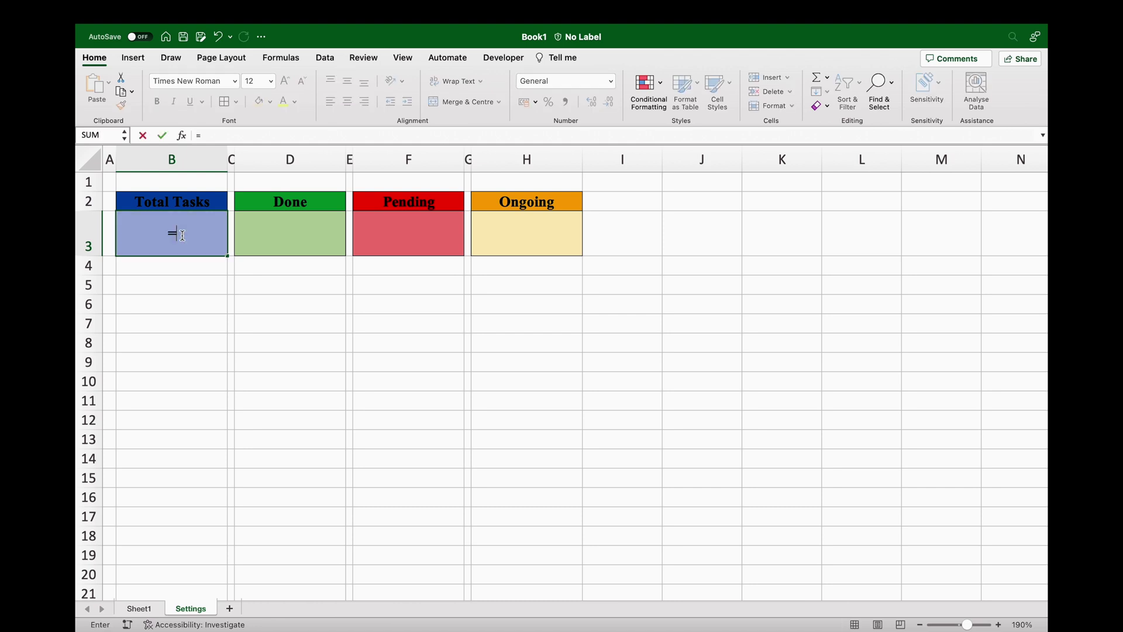
{"action": "type", "text": "counta"}
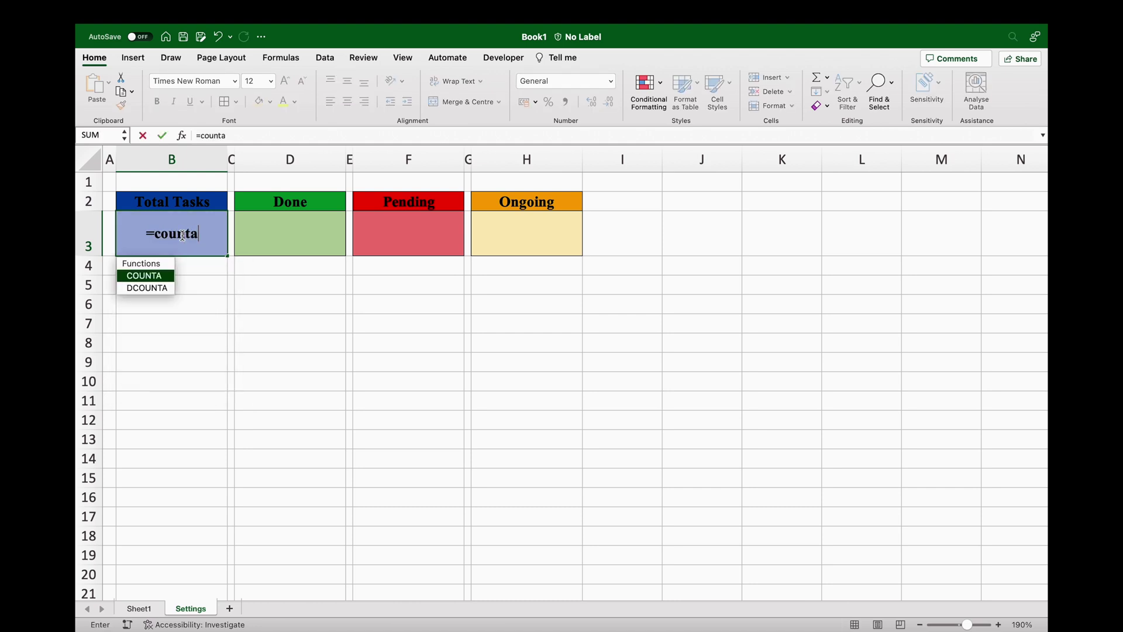
{"action": "double_click", "coordinate": [156, 275]}
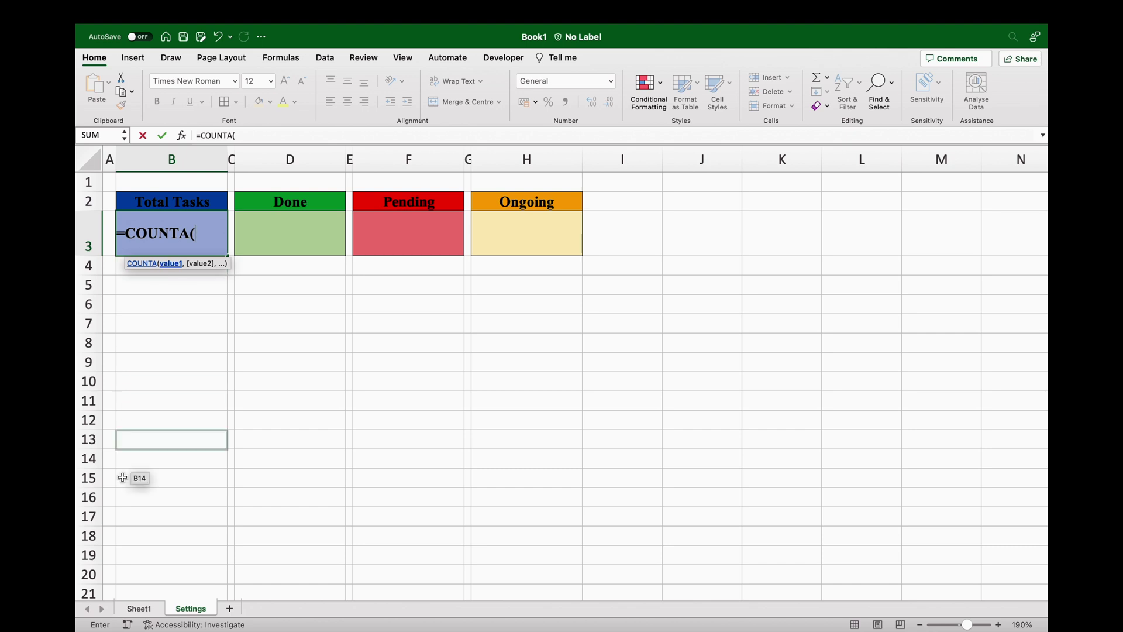
{"action": "left_click", "coordinate": [141, 609]}
{"action": "left_click_drag", "start_coordinate": [286, 377], "coordinate": [287, 377]}
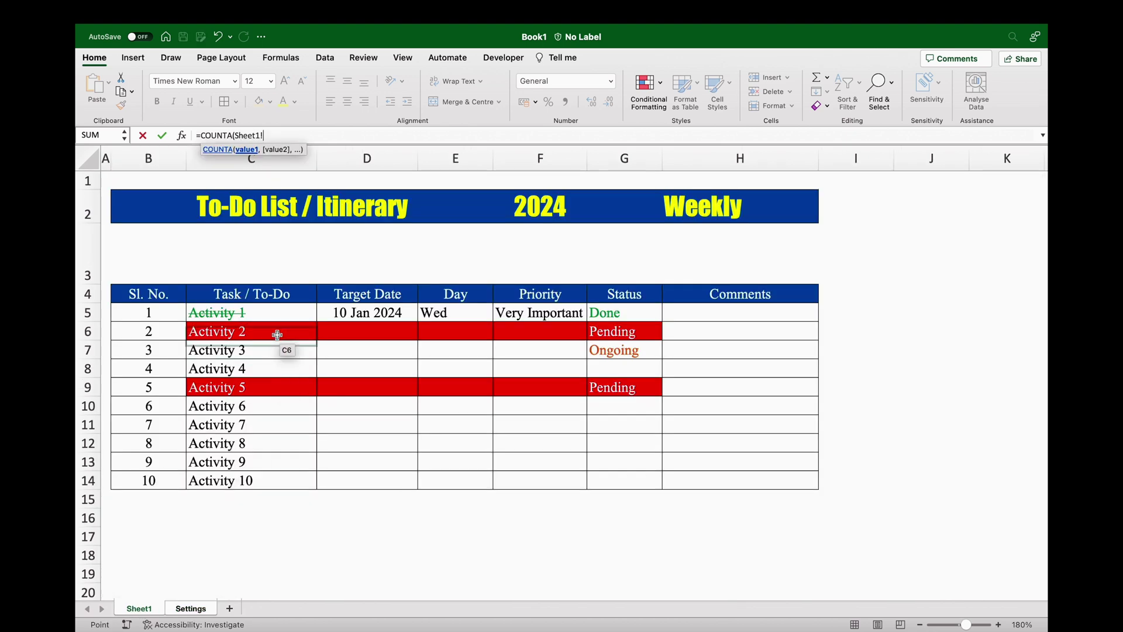
{"action": "left_click", "coordinate": [274, 316]}
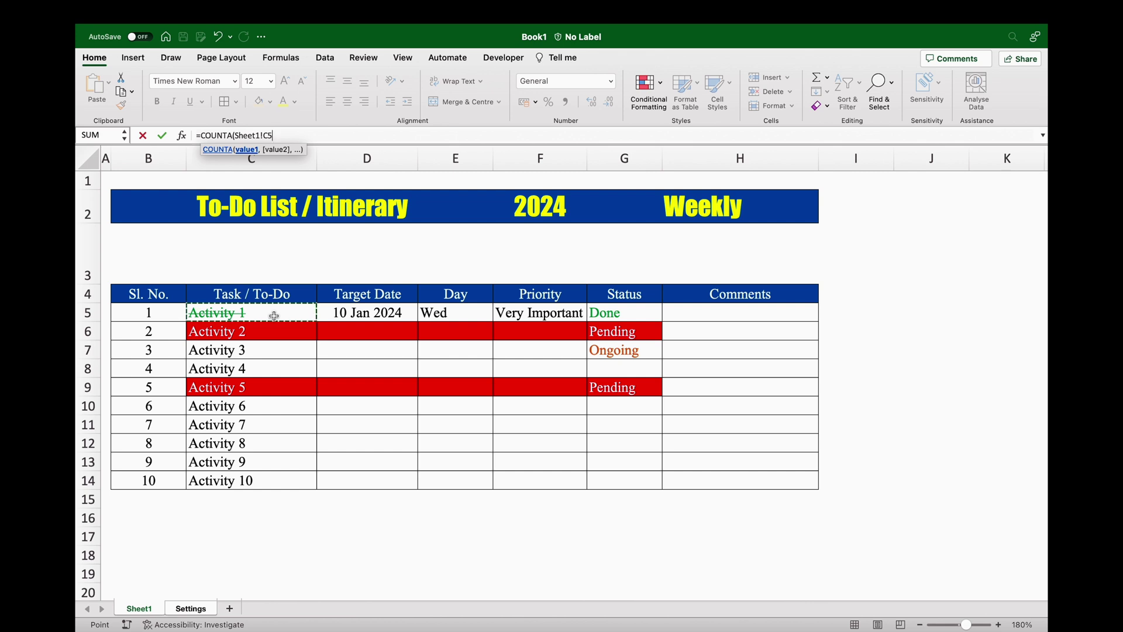
{"action": "key", "text": "ctrl+shift+Down"}
{"action": "key", "text": "ctrl+shift+Down"}
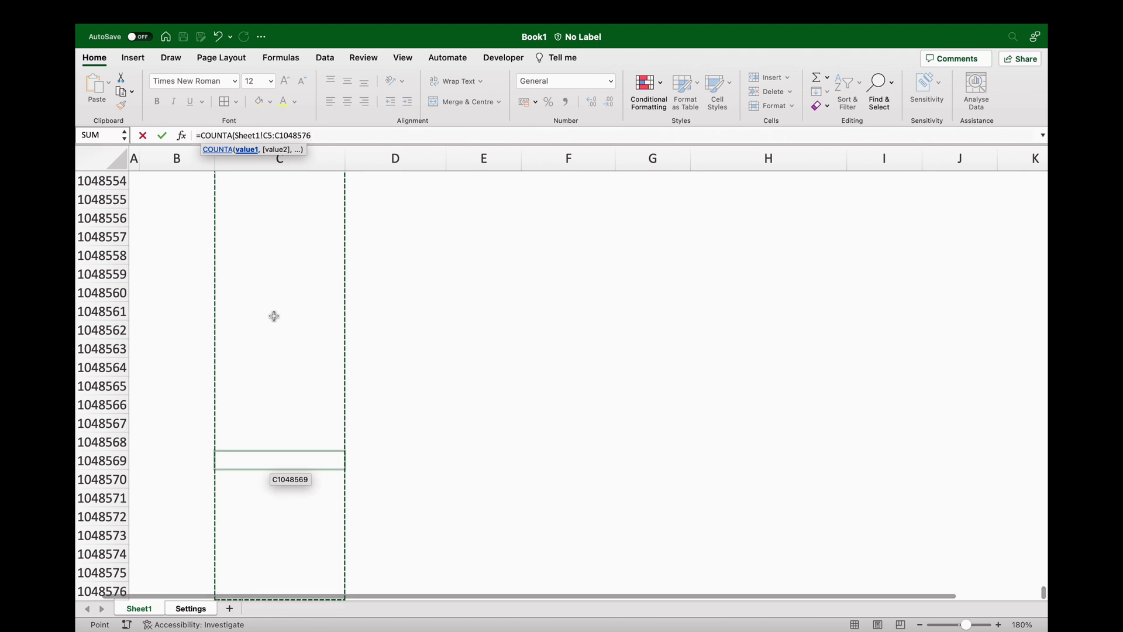
{"action": "key", "text": "F4"}
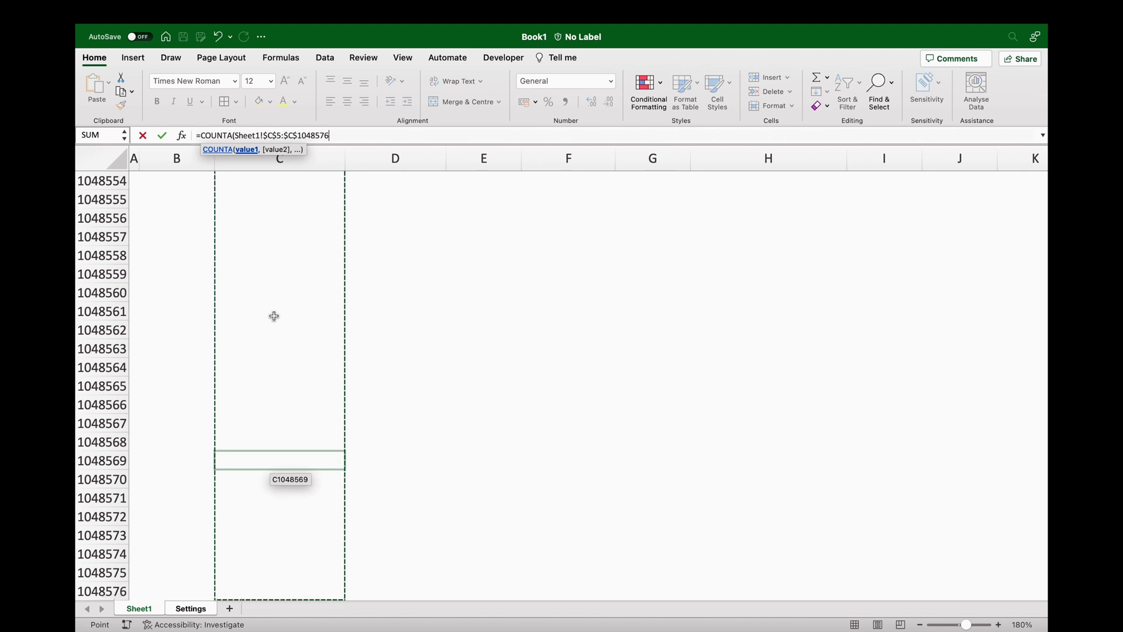
{"action": "type", "text": ")"}
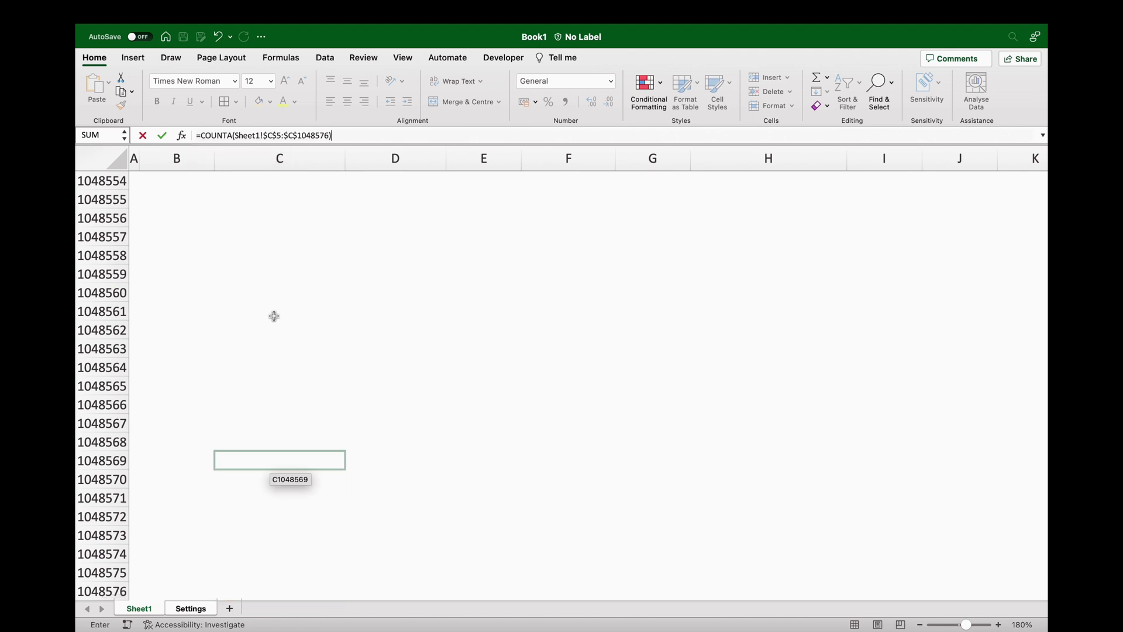
{"action": "key", "text": "Return"}
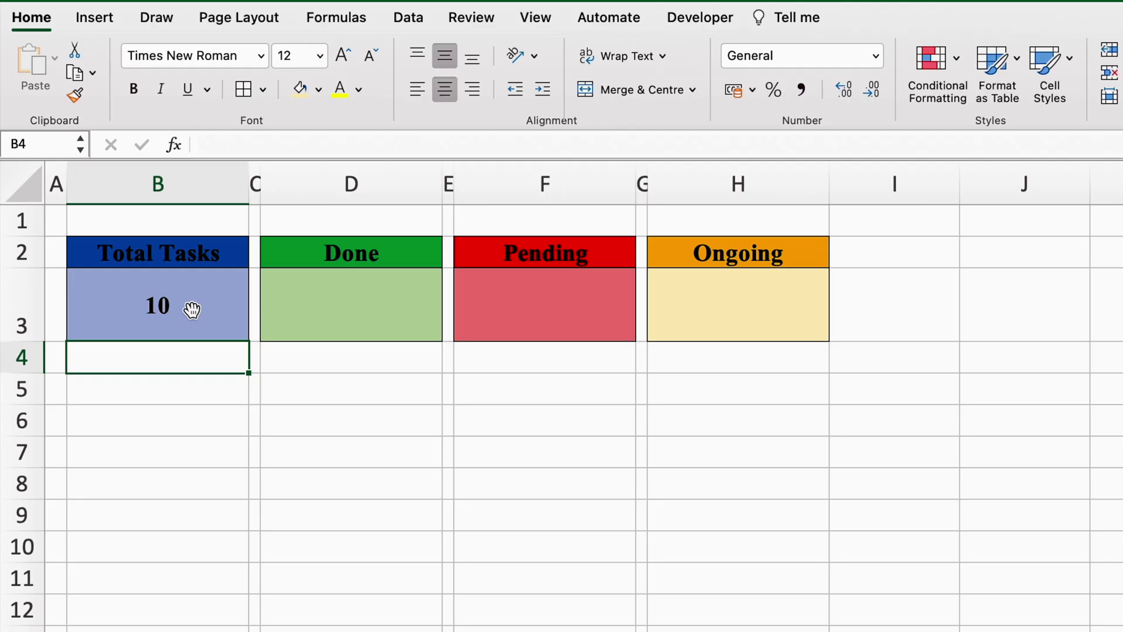
{"action": "left_click", "coordinate": [192, 310]}
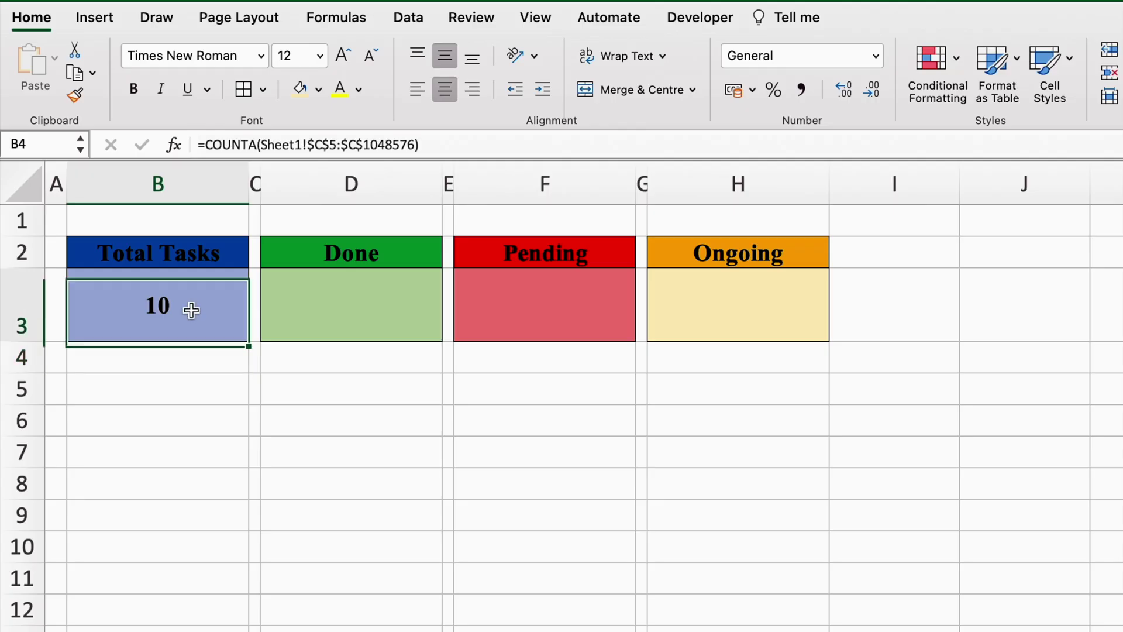
Start a COUNTIF formula in D3 under Done, with the absolute range Sheet1!$G$5:$G$1048576
{"action": "left_click", "coordinate": [354, 316]}
{"action": "type", "text": "="}
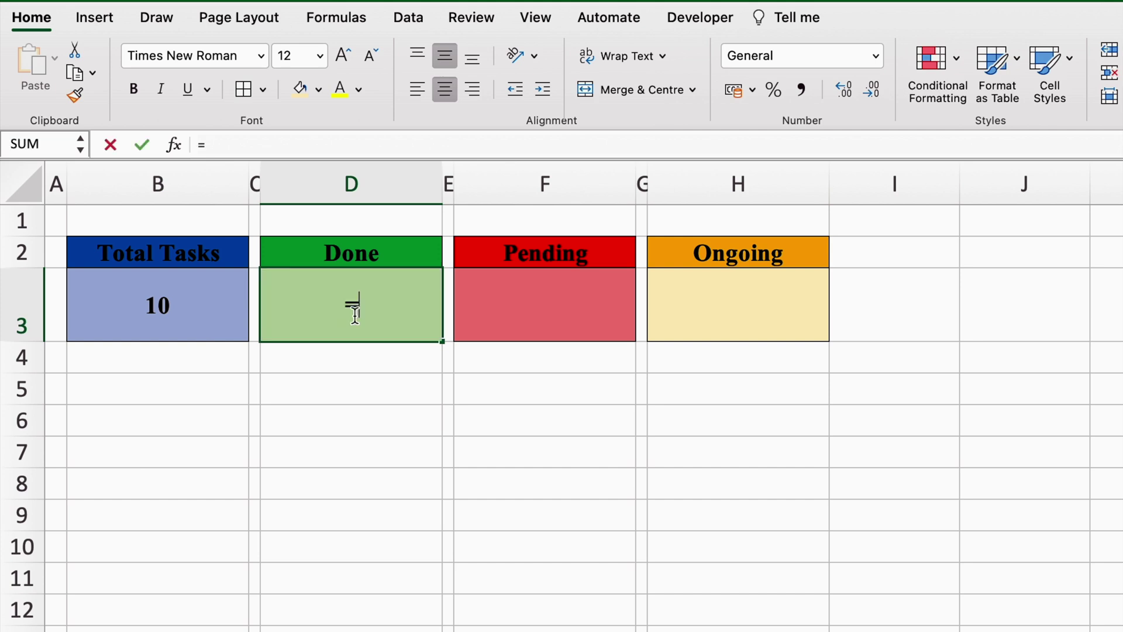
{"action": "type", "text": "Countif"}
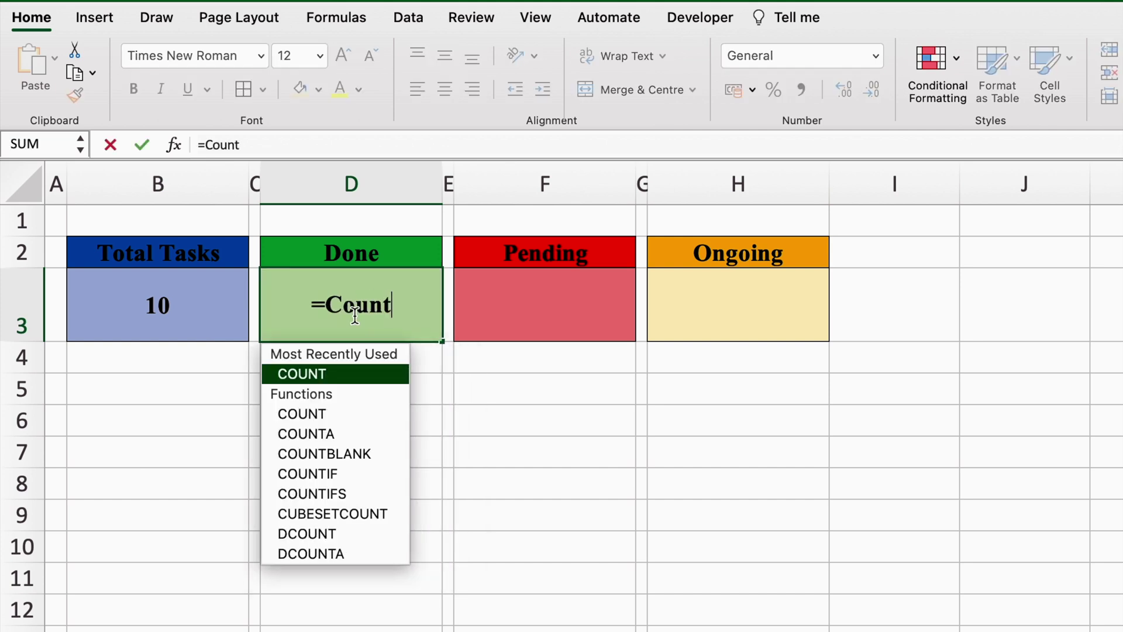
{"action": "double_click", "coordinate": [331, 374]}
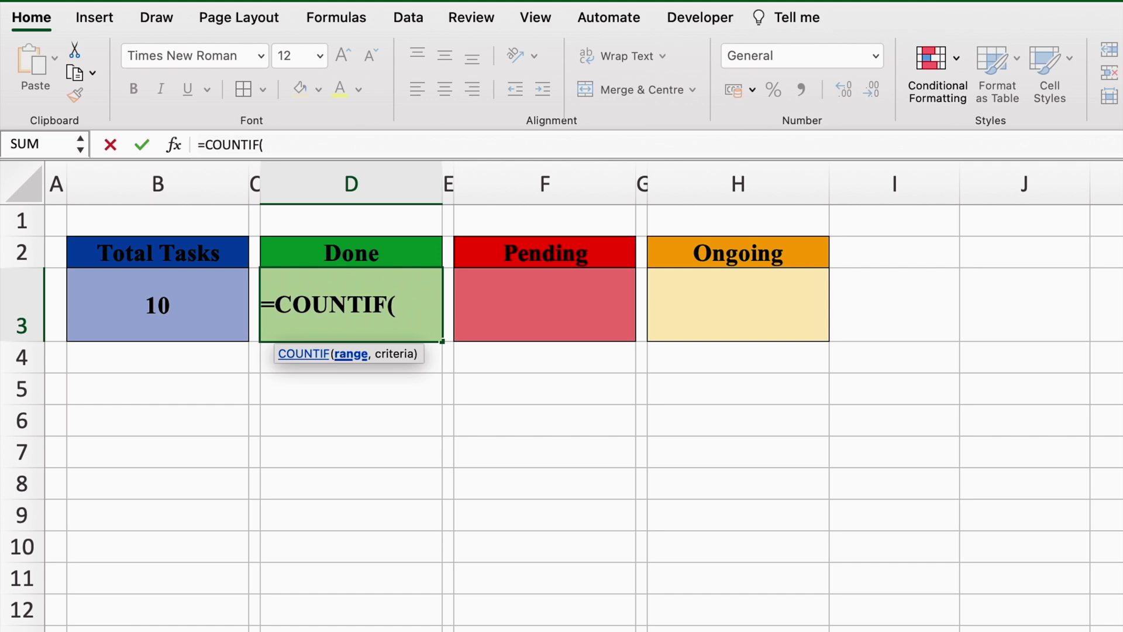
{"action": "key", "text": "ctrl+Page_Up"}
{"action": "scroll", "coordinate": [669, 524], "scroll_direction": "up", "scroll_amount": 20}
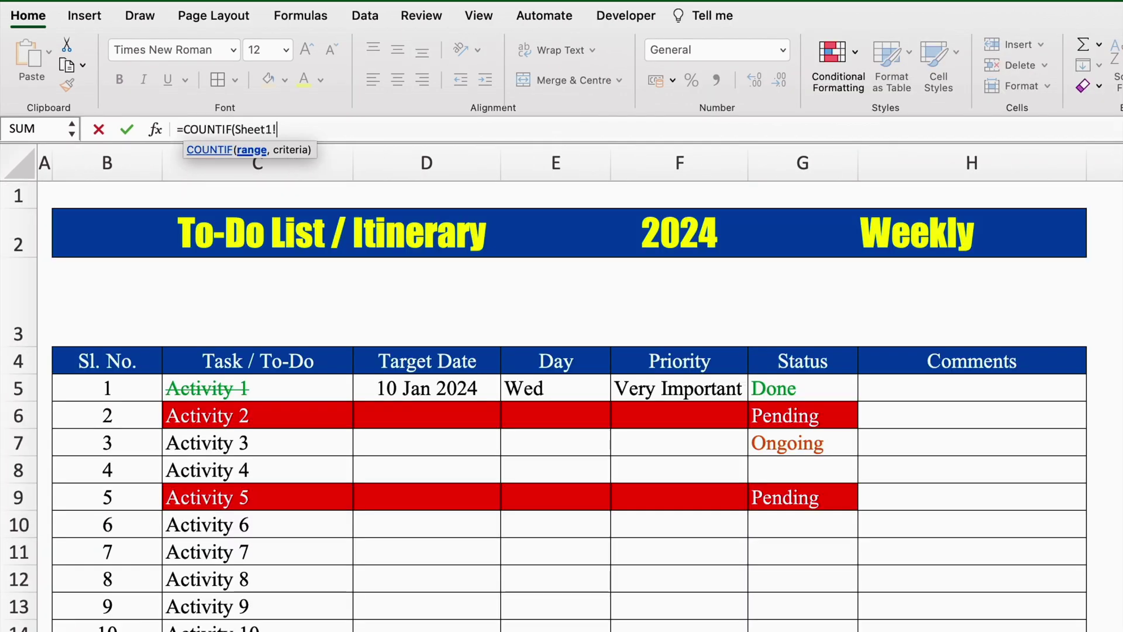
{"action": "left_click", "coordinate": [833, 387]}
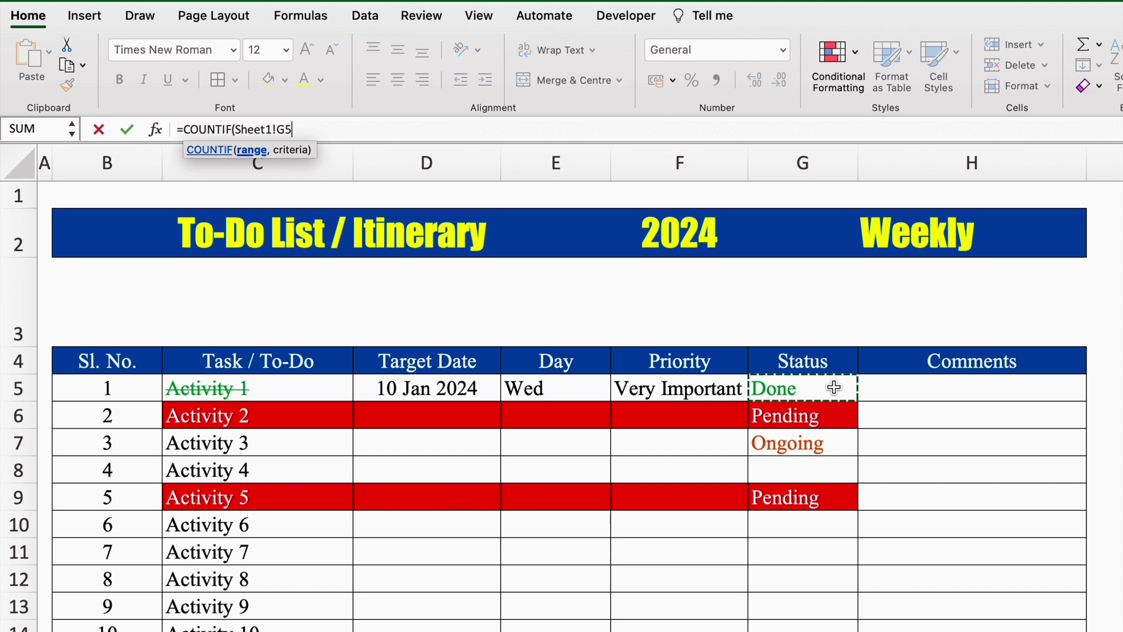
{"action": "key", "text": "shift+Down"}
{"action": "key", "text": "shift+Down"}
{"action": "key", "text": "shift+Down"}
{"action": "key", "text": "shift+Down"}
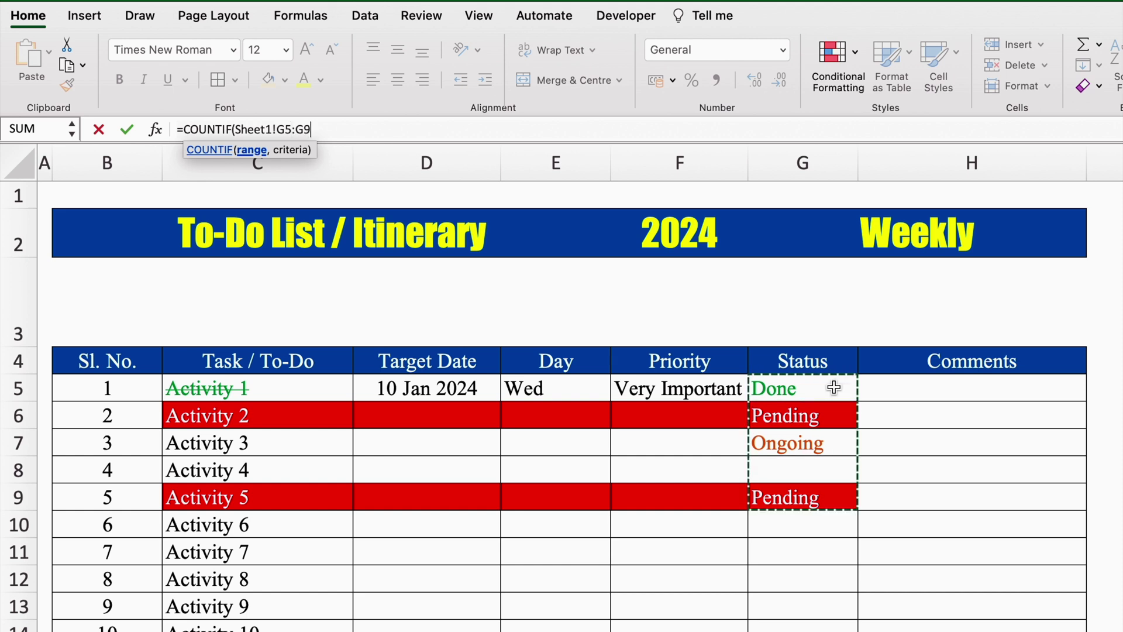
{"action": "key", "text": "ctrl+shift+Down"}
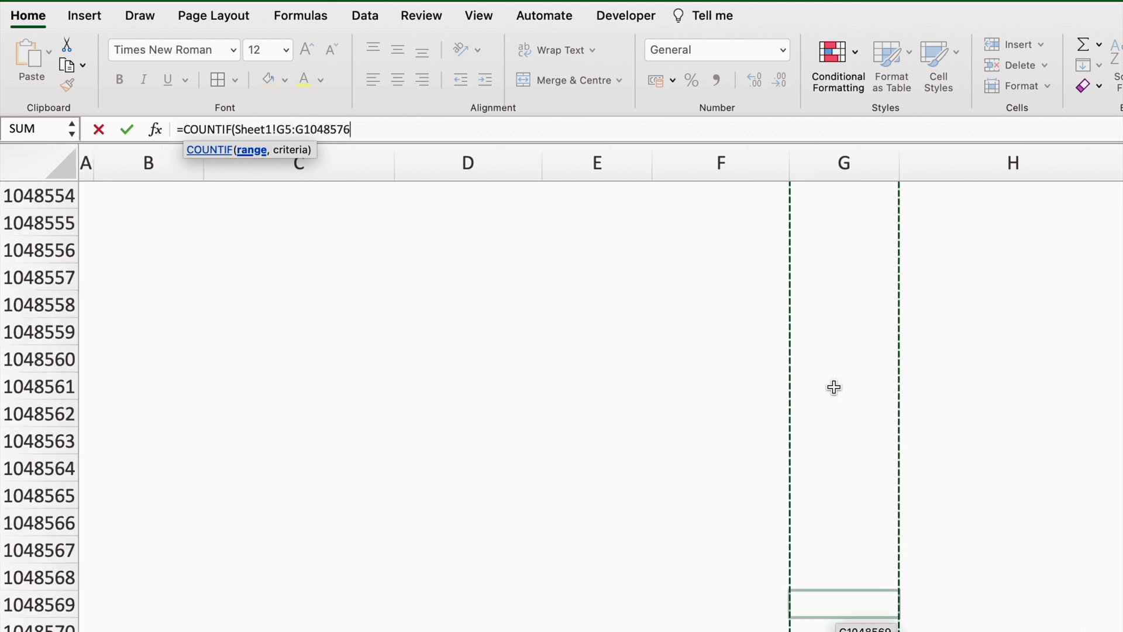
{"action": "key", "text": "F4"}
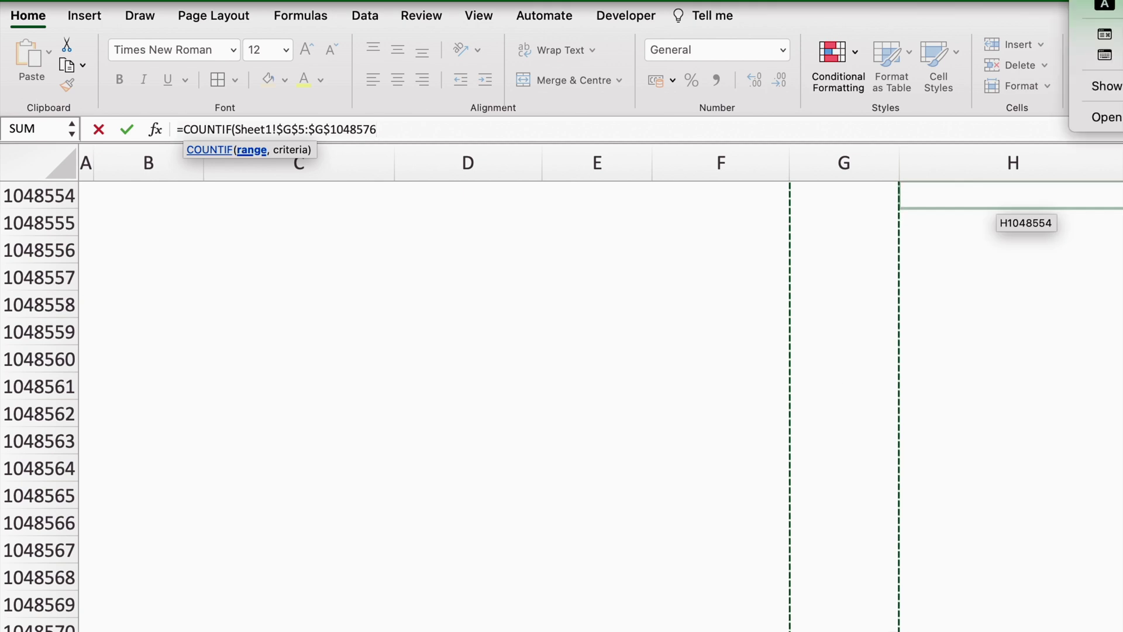
Use the Done heading Settings!D2 as the COUNTIF criteria and complete the formula in D3
{"action": "type", "text": ","}
{"action": "key", "text": "ctrl+Page_Up"}
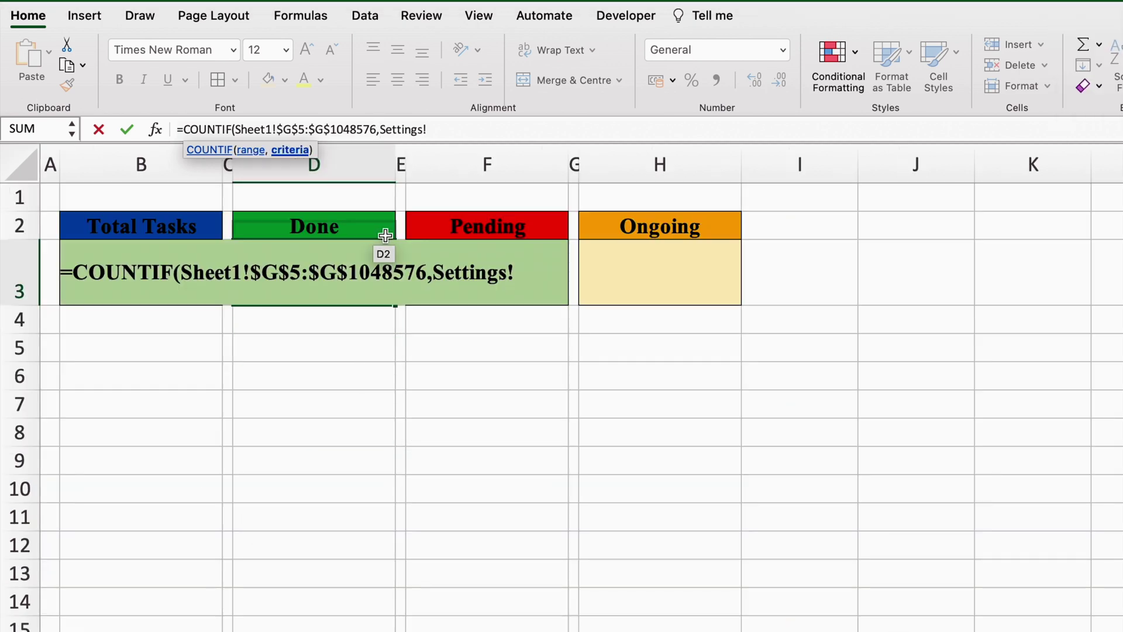
{"action": "left_click", "coordinate": [360, 228]}
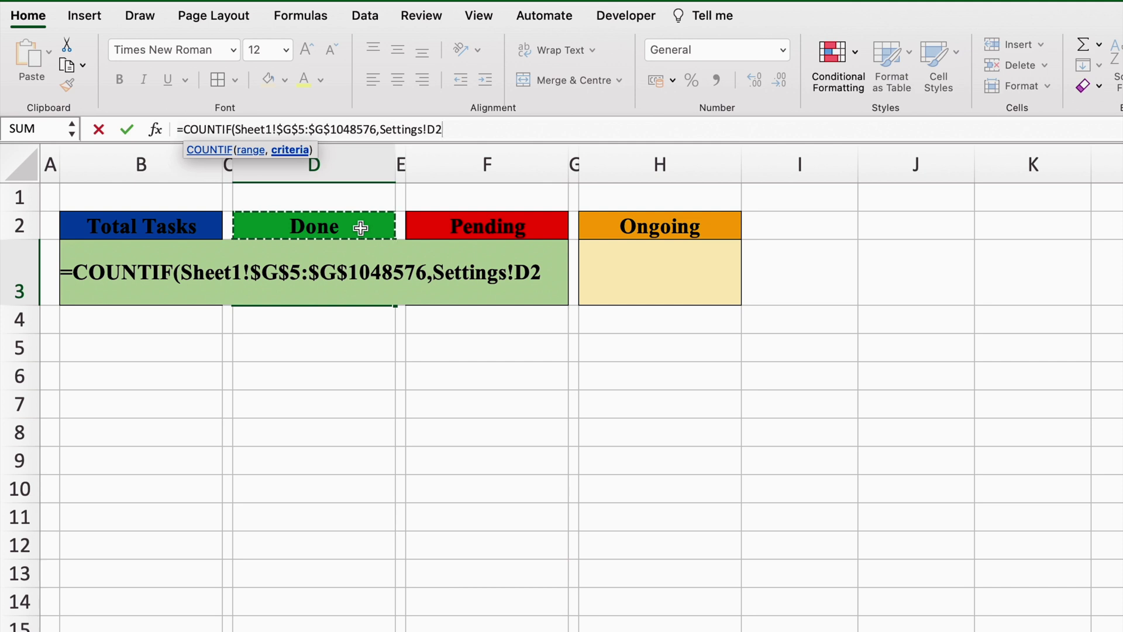
{"action": "type", "text": ")"}
{"action": "key", "text": "Return"}
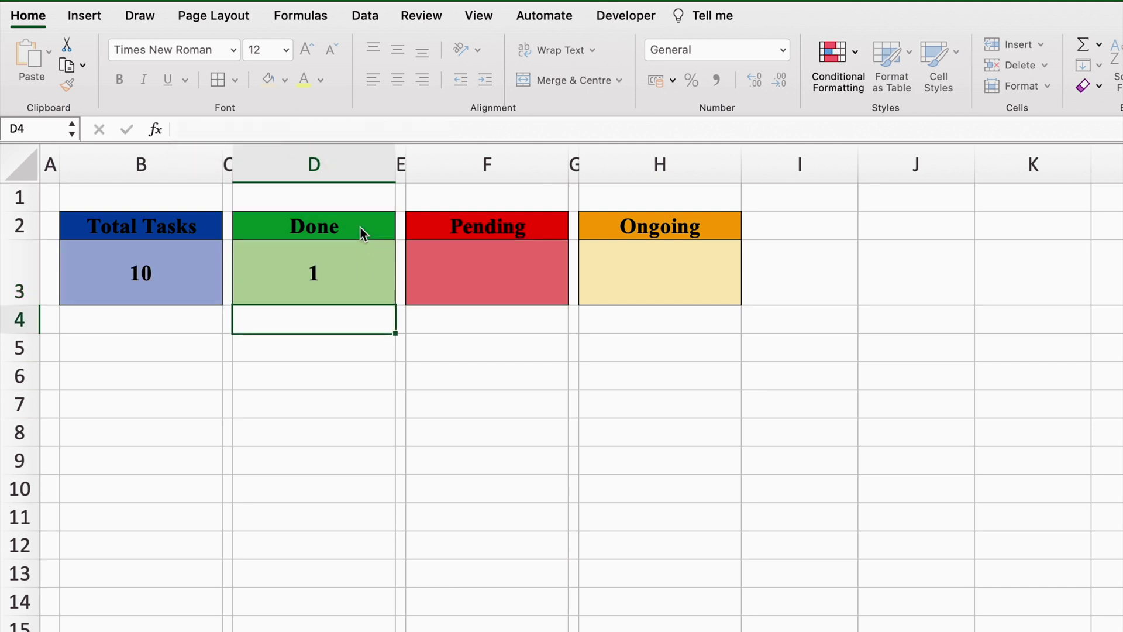
{"action": "key", "text": "Up"}
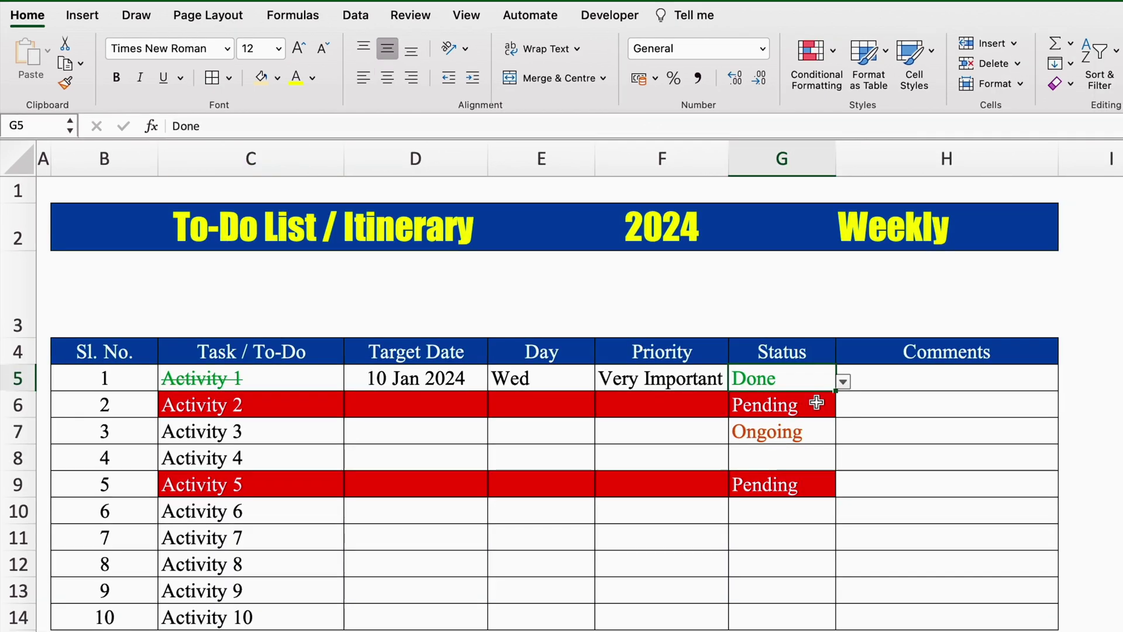
Set the status of Activity 4, Activity 6 and Activity 7 to Done on Sheet1
{"action": "left_click", "coordinate": [782, 458]}
{"action": "left_click", "coordinate": [843, 457]}
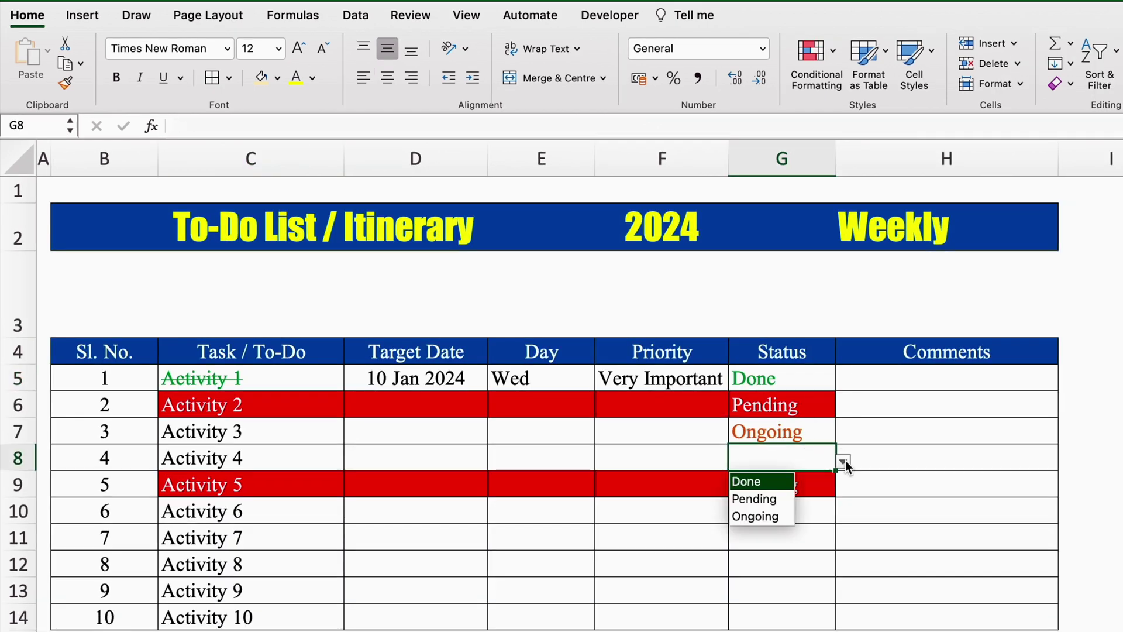
{"action": "left_click", "coordinate": [763, 479]}
{"action": "left_click", "coordinate": [782, 510]}
{"action": "left_click", "coordinate": [842, 510]}
{"action": "left_click", "coordinate": [747, 531]}
{"action": "left_click", "coordinate": [781, 537]}
{"action": "left_click", "coordinate": [842, 541]}
{"action": "left_click", "coordinate": [755, 563]}
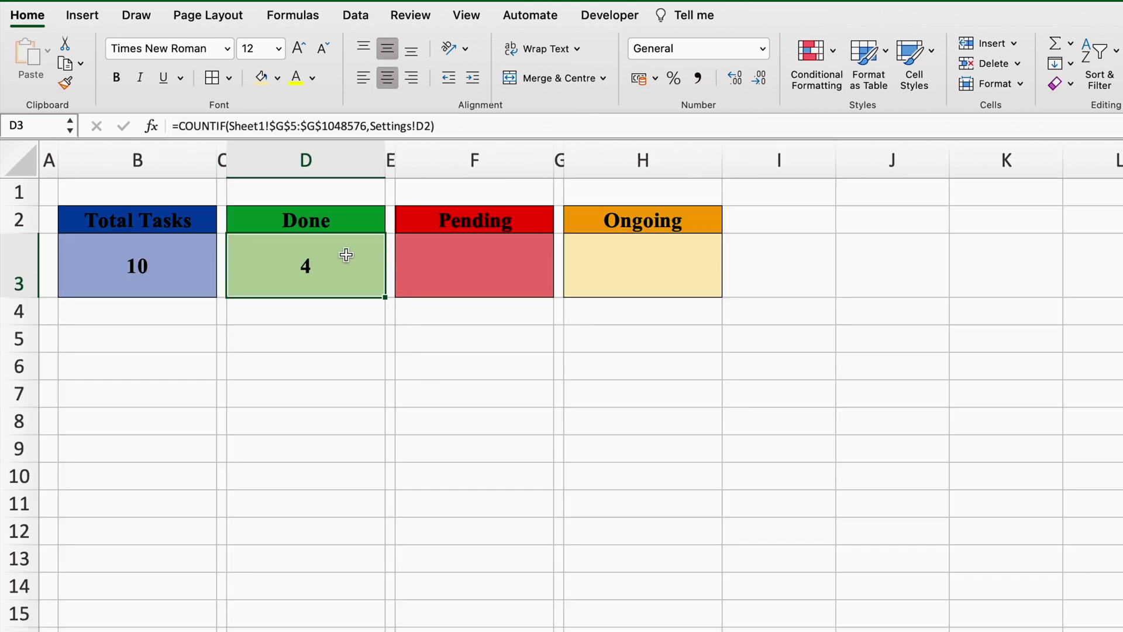
Copy the COUNTIF formula text from D3 on the Settings sheet into F3 under Pending
{"action": "left_click_drag", "start_coordinate": [465, 125], "coordinate": [158, 123]}
{"action": "key", "text": "super+c"}
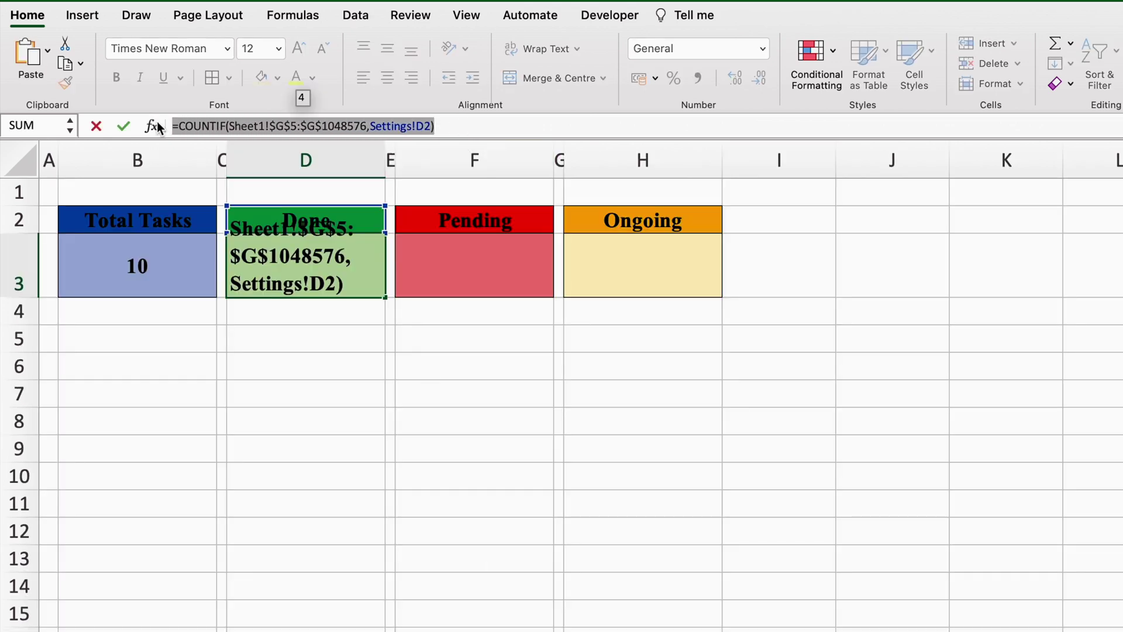
{"action": "key", "text": "Escape"}
{"action": "left_click", "coordinate": [427, 259]}
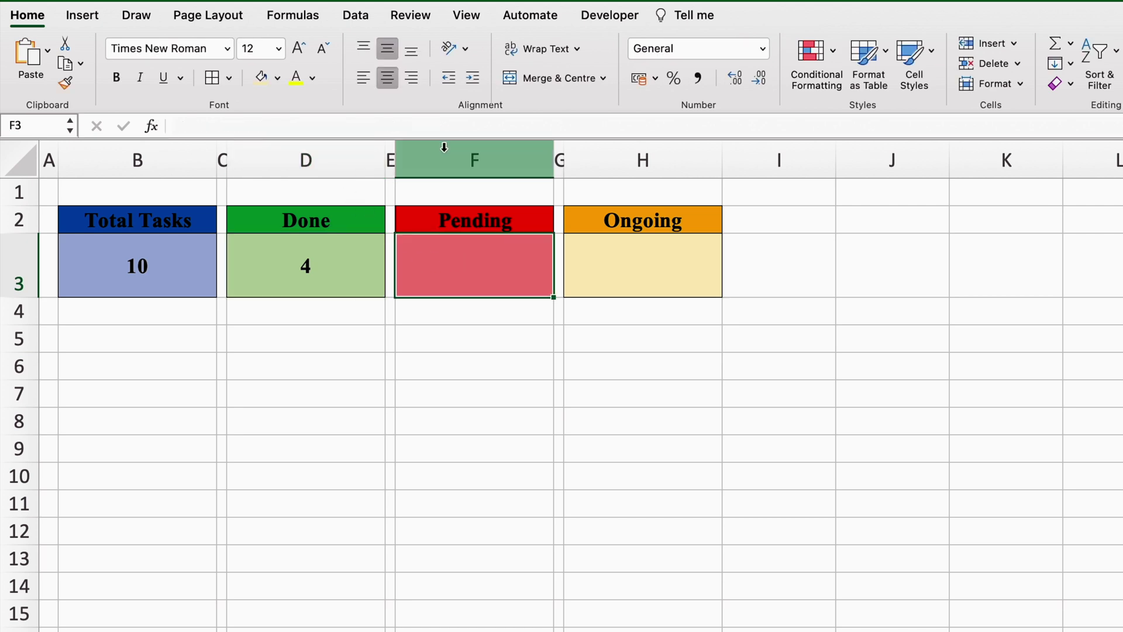
{"action": "left_click", "coordinate": [439, 126]}
{"action": "key", "text": "super+v"}
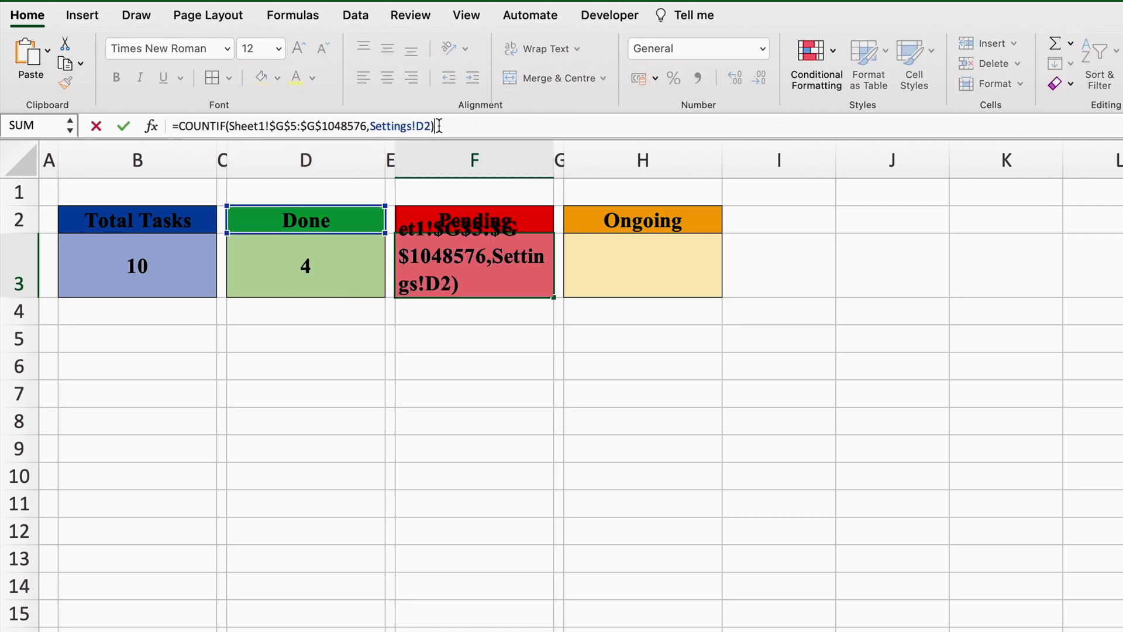
{"action": "key", "text": "Return"}
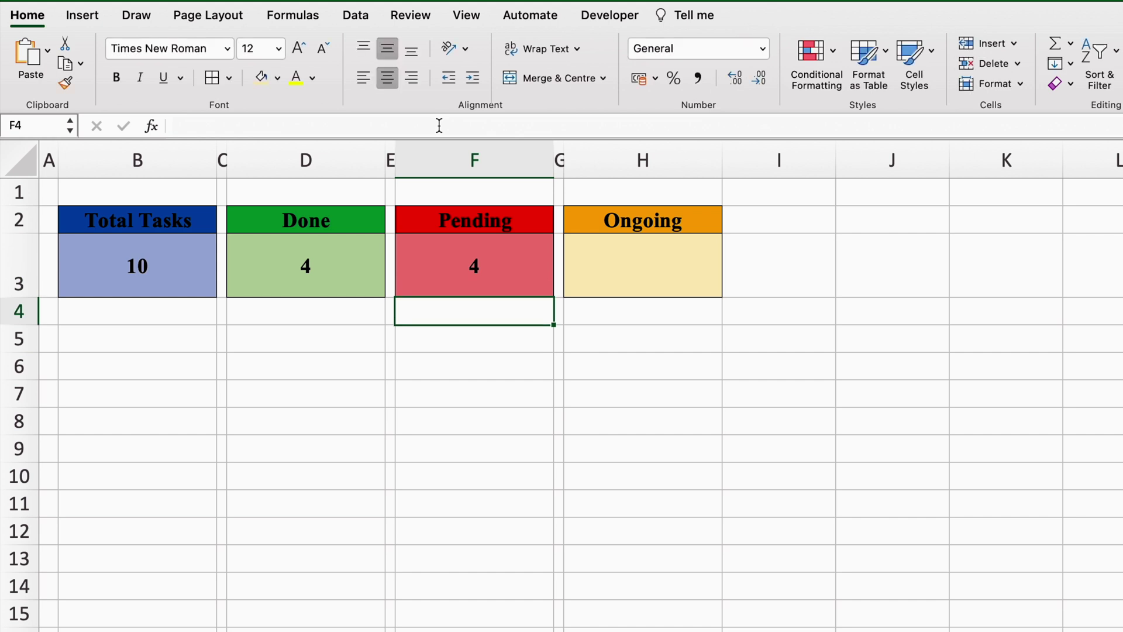
Change the criteria of the COUNTIF formula in F3 to the Pending heading Settings!F2
{"action": "left_click", "coordinate": [492, 273]}
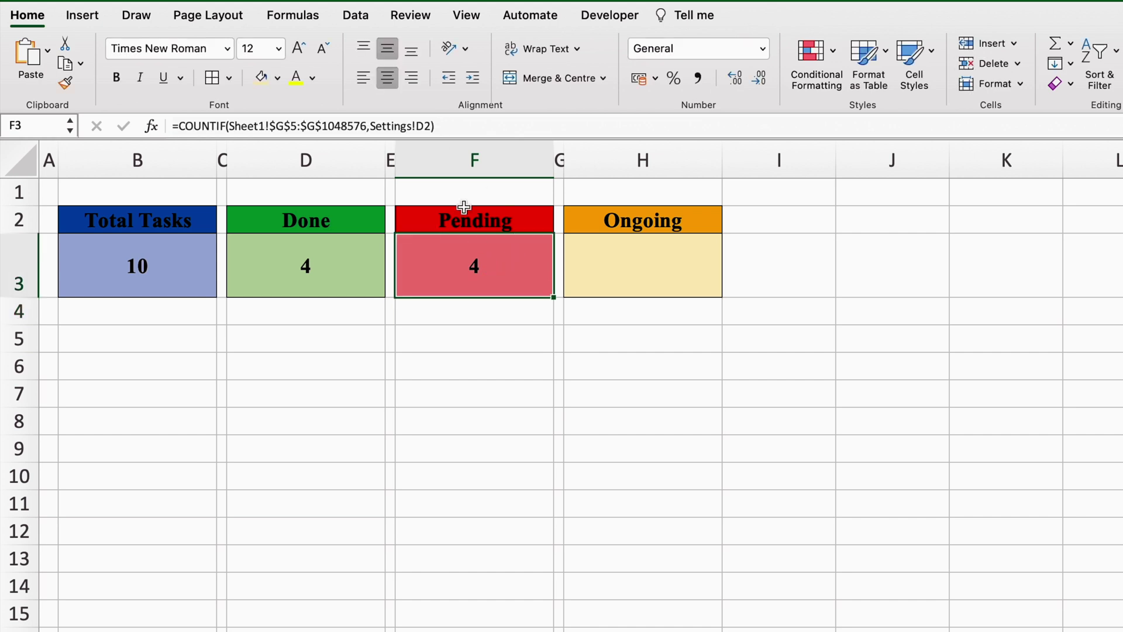
{"action": "left_click", "coordinate": [430, 127]}
{"action": "key", "text": "BackSpace"}
{"action": "key", "text": "BackSpace"}
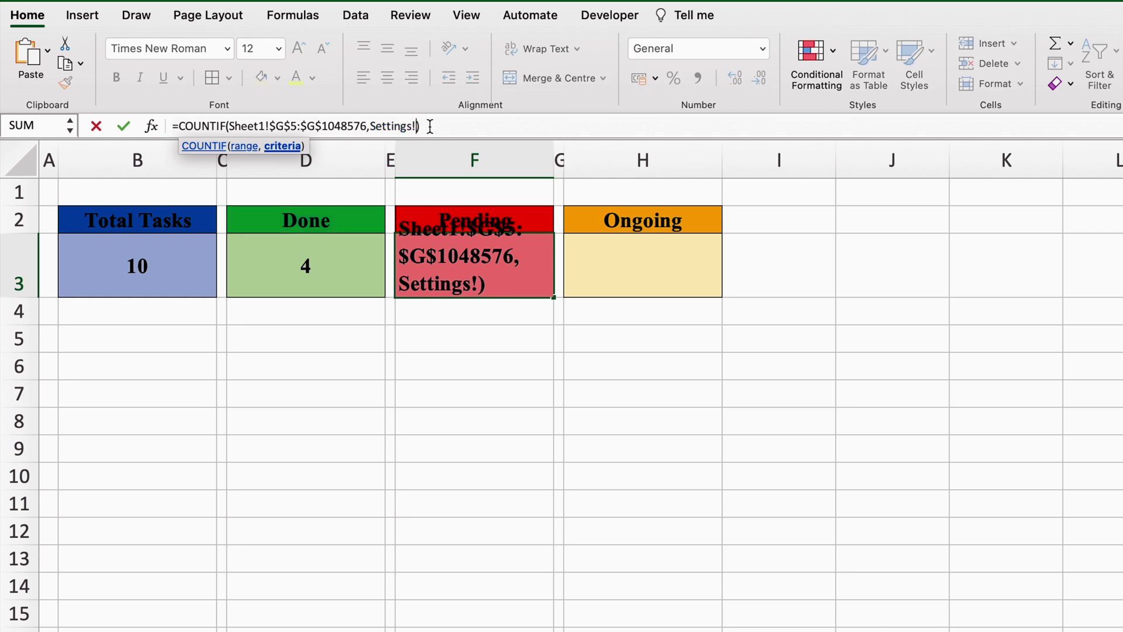
{"action": "left_click", "coordinate": [538, 217]}
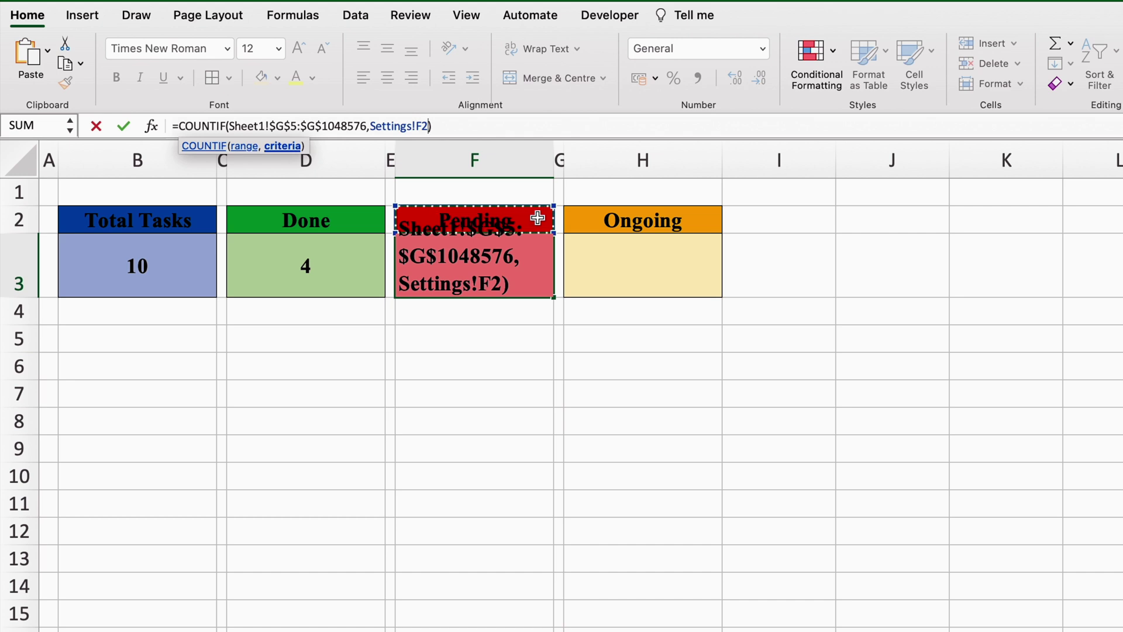
{"action": "key", "text": "Return"}
{"action": "key", "text": "Up"}
Reuse the copied COUNTIF formula in H3 under Ongoing, changing its criteria to the Ongoing heading Settings!H2
{"action": "left_click", "coordinate": [637, 262]}
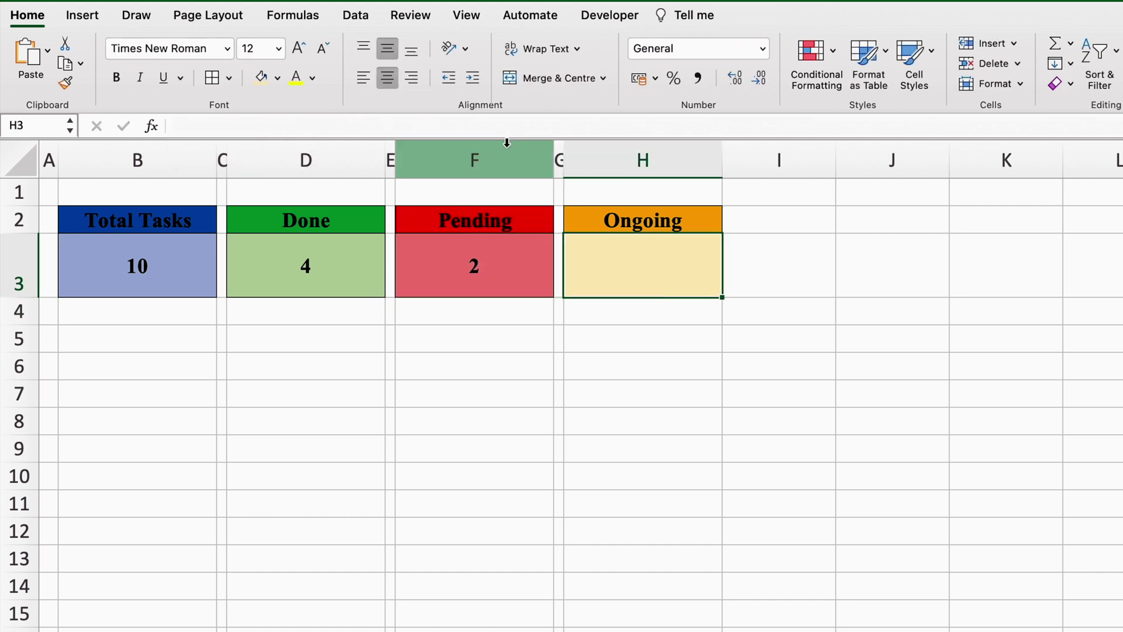
{"action": "left_click", "coordinate": [491, 128]}
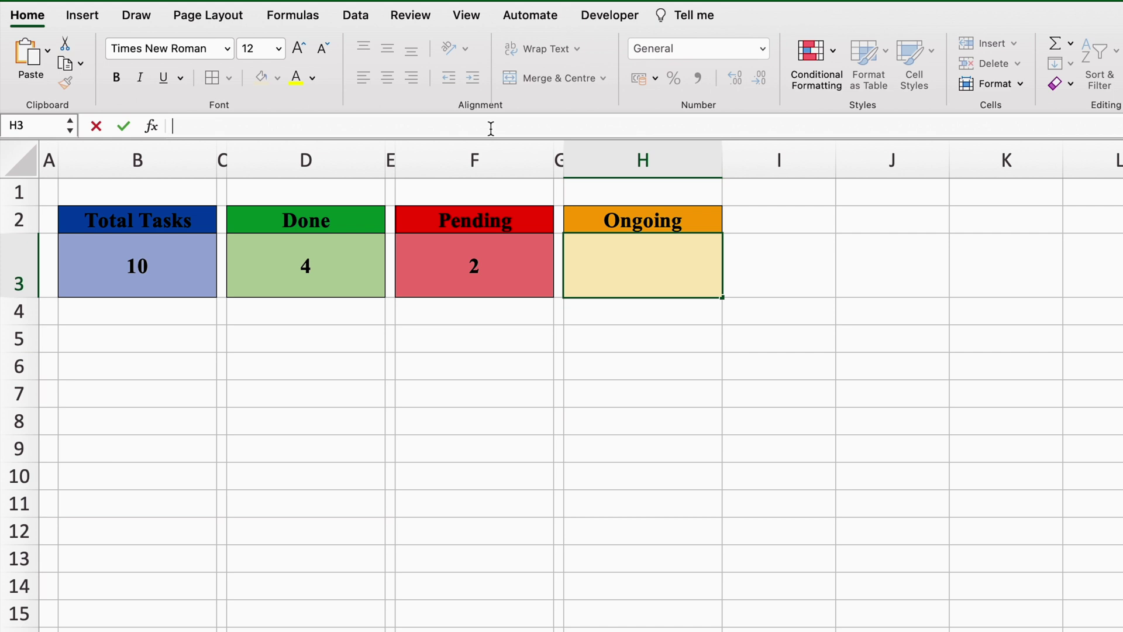
{"action": "key", "text": "super+v"}
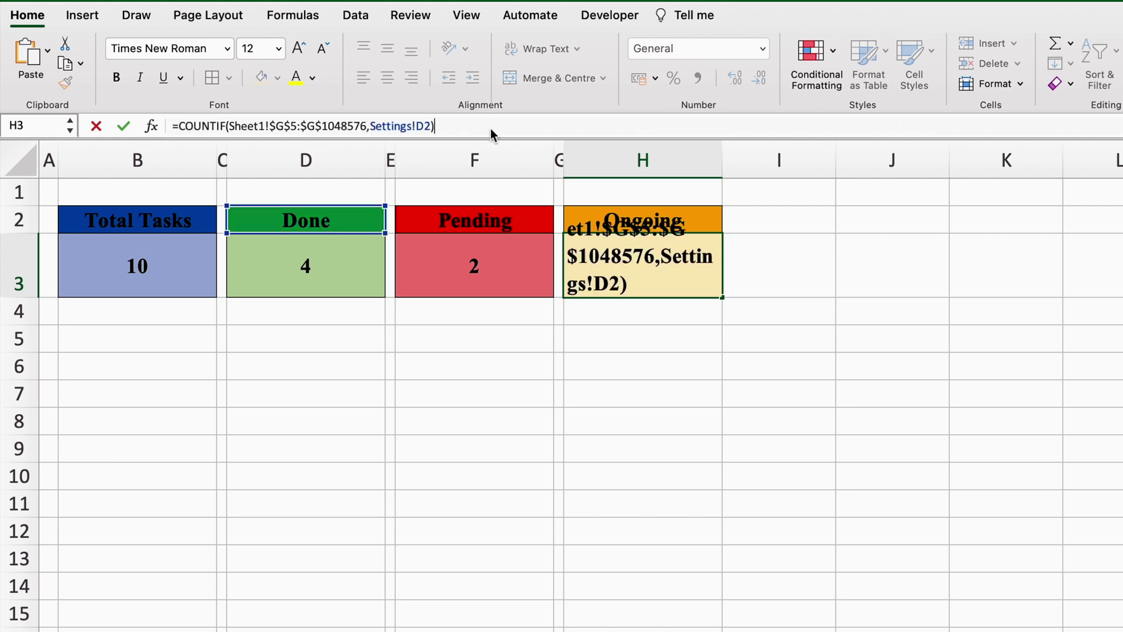
{"action": "left_click", "coordinate": [430, 125]}
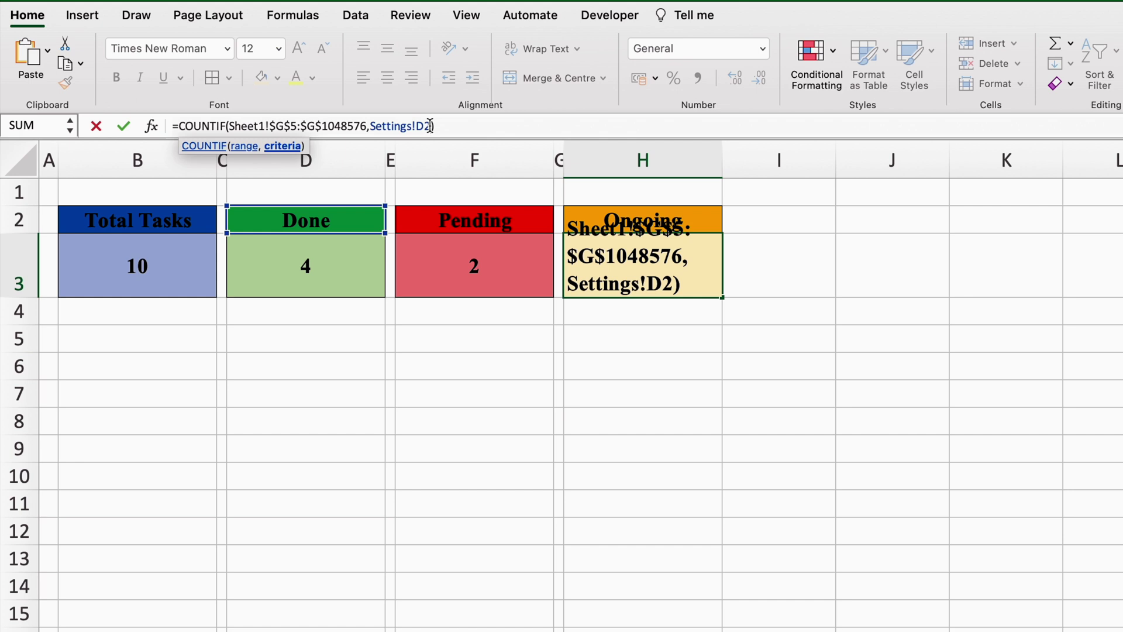
{"action": "key", "text": "BackSpace"}
{"action": "key", "text": "BackSpace"}
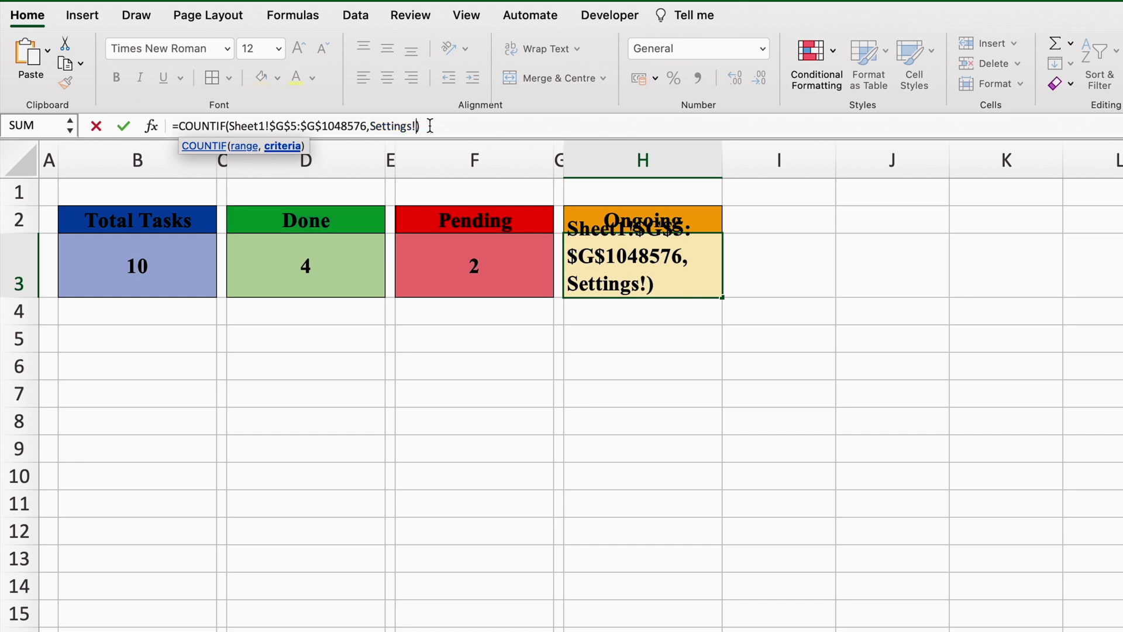
{"action": "left_click", "coordinate": [704, 219]}
{"action": "key", "text": "Return"}
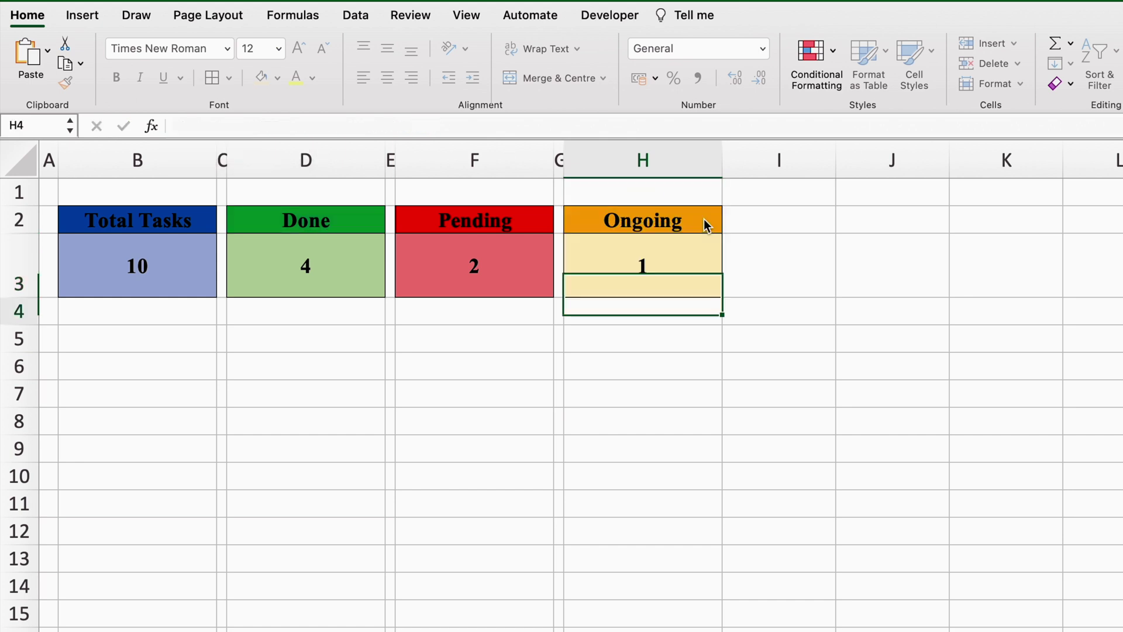
{"action": "left_click", "coordinate": [513, 275]}
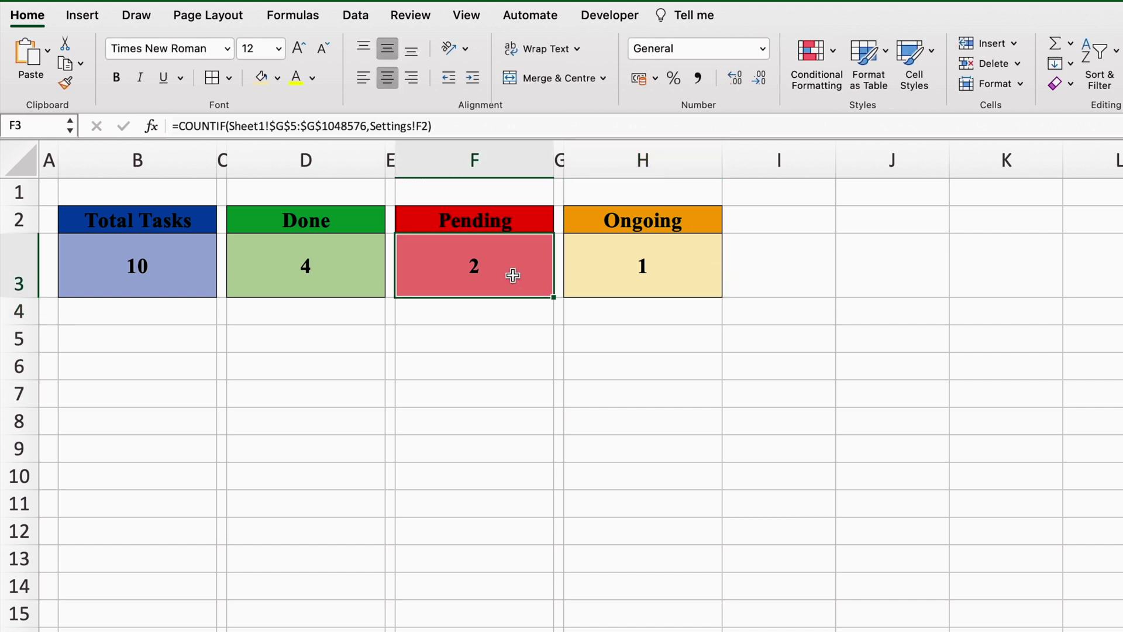
{"action": "left_click", "coordinate": [615, 267]}
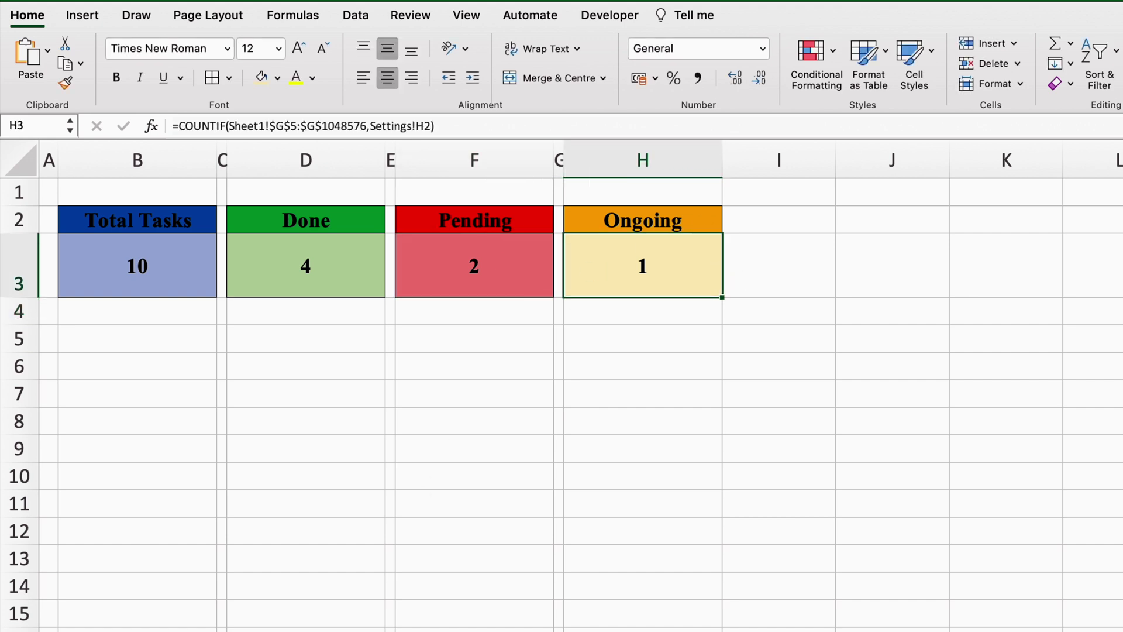
Set the status of Activity 8 to Ongoing on Sheet1
{"action": "key", "text": "ctrl+Page_Up"}
{"action": "left_click", "coordinate": [806, 432]}
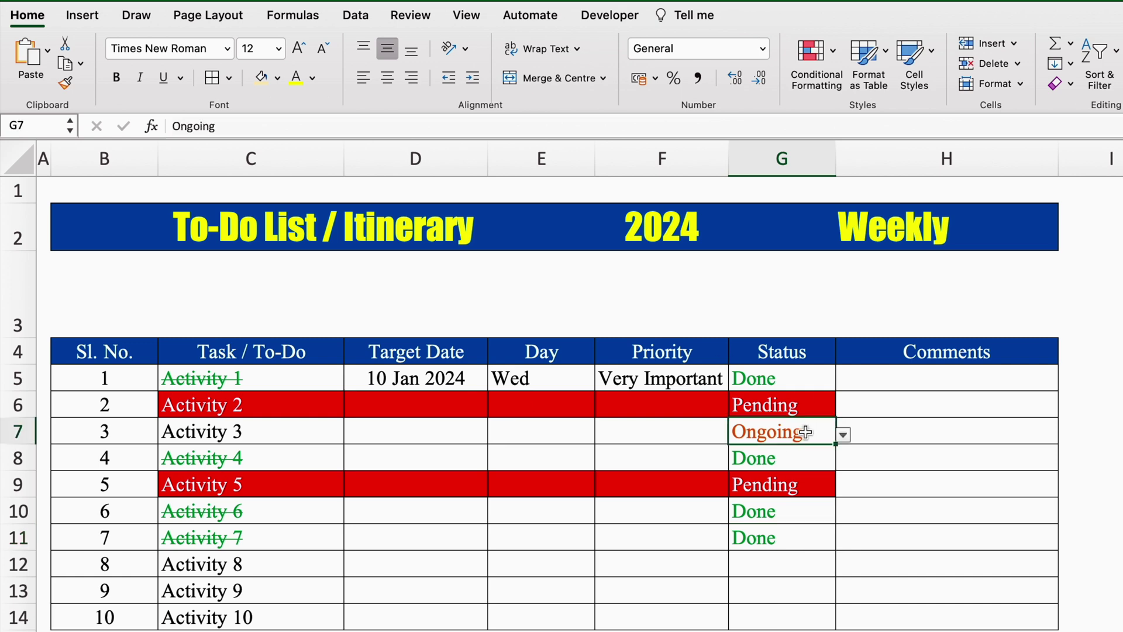
{"action": "left_click", "coordinate": [807, 559]}
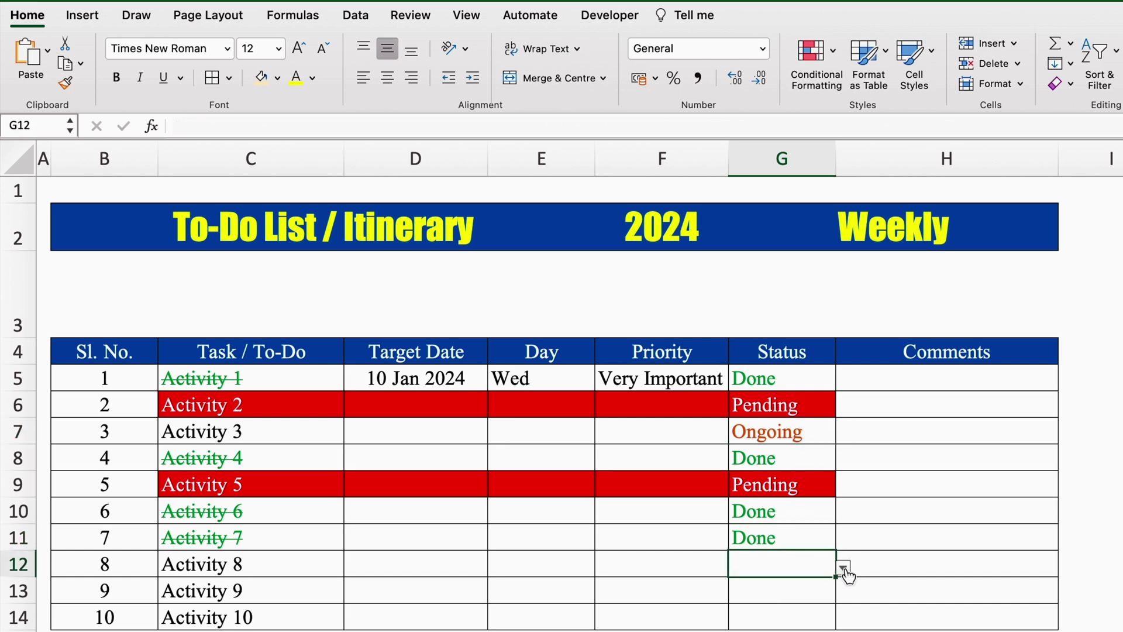
{"action": "left_click", "coordinate": [843, 568]}
{"action": "left_click", "coordinate": [760, 619]}
{"action": "left_click", "coordinate": [809, 431]}
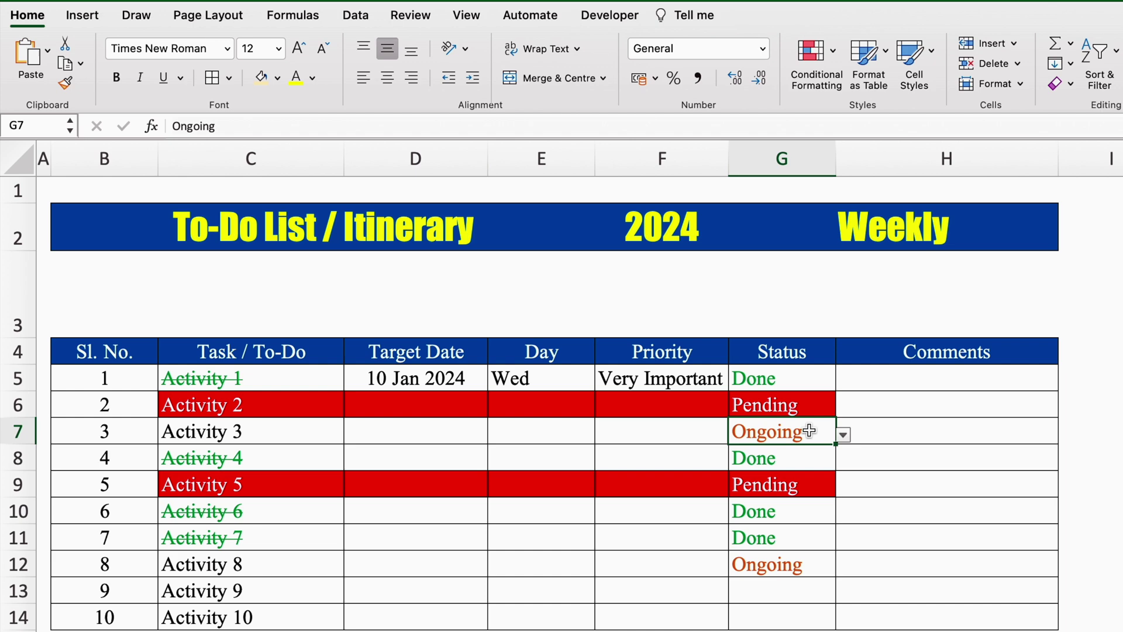
{"action": "left_click", "coordinate": [794, 565]}
Set the status of Activity 9 and Activity 10 to Pending on Sheet1
{"action": "left_click", "coordinate": [783, 595]}
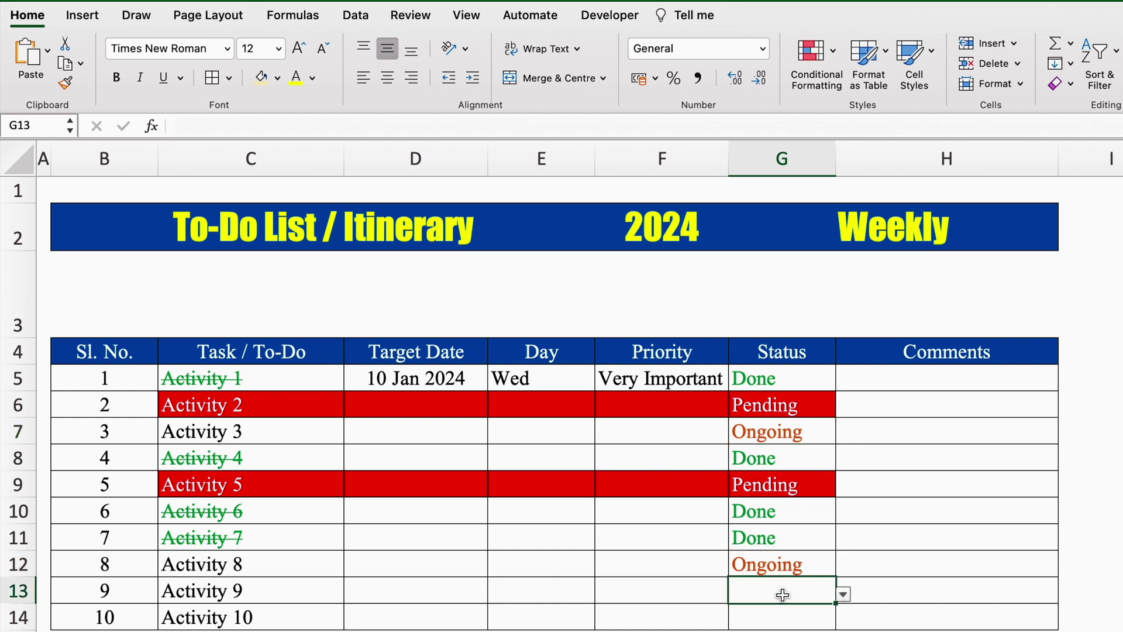
{"action": "left_click", "coordinate": [843, 594]}
{"action": "left_click", "coordinate": [797, 623]}
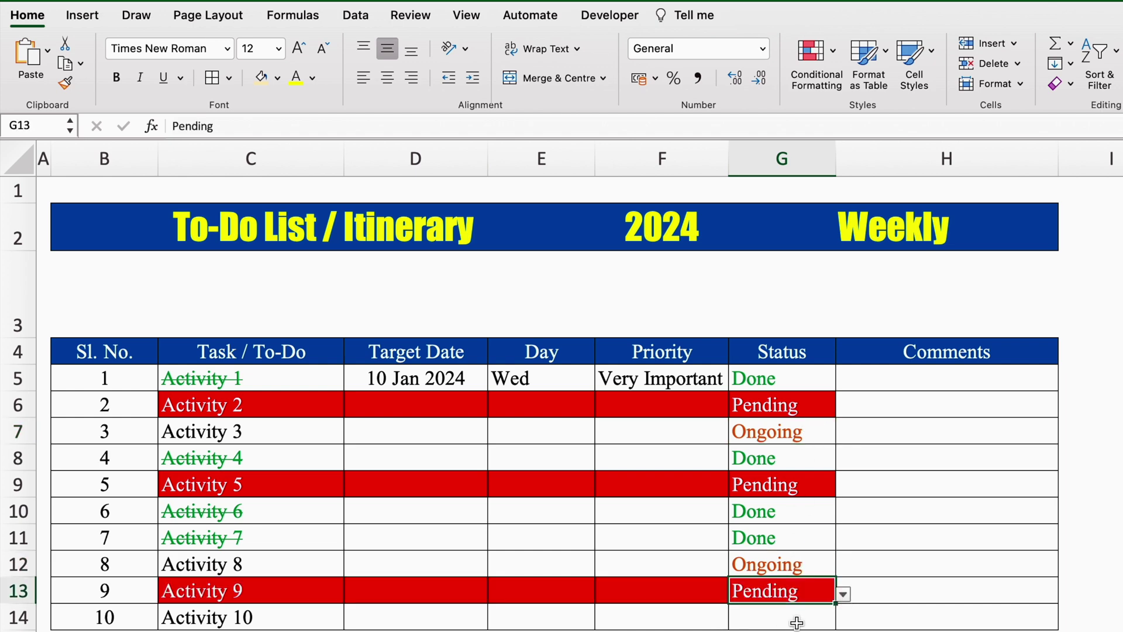
{"action": "left_click", "coordinate": [797, 623]}
{"action": "left_click", "coordinate": [843, 621]}
{"action": "left_click", "coordinate": [819, 591]}
Check the Pending and Ongoing entries in Sheet1's Status column against the counts in F3 and H3 on the Settings sheet
{"action": "left_click", "coordinate": [822, 412]}
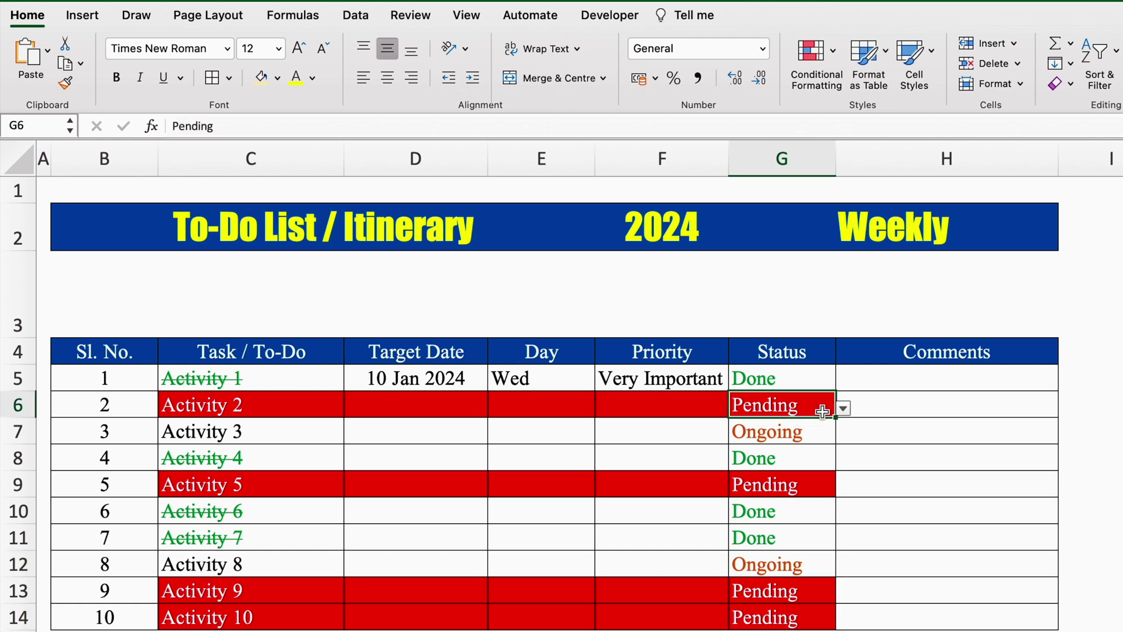
{"action": "left_click", "coordinate": [819, 476]}
{"action": "left_click", "coordinate": [818, 398]}
{"action": "left_click", "coordinate": [816, 483]}
{"action": "left_click", "coordinate": [816, 589]}
{"action": "left_click", "coordinate": [816, 619]}
{"action": "left_click", "coordinate": [822, 431]}
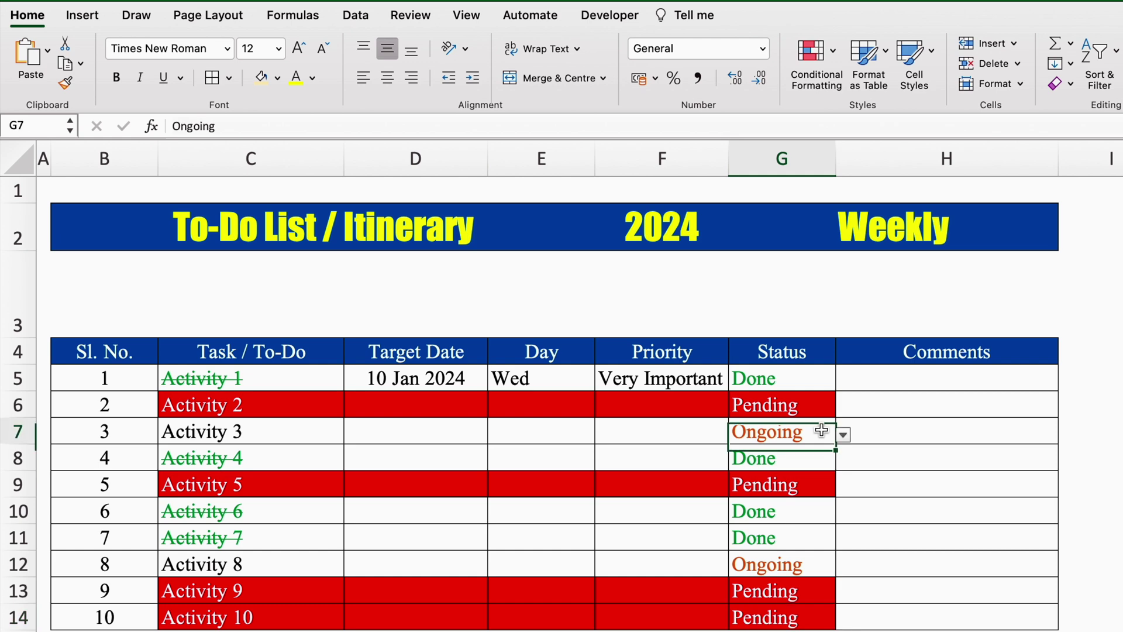
{"action": "left_click", "coordinate": [799, 563]}
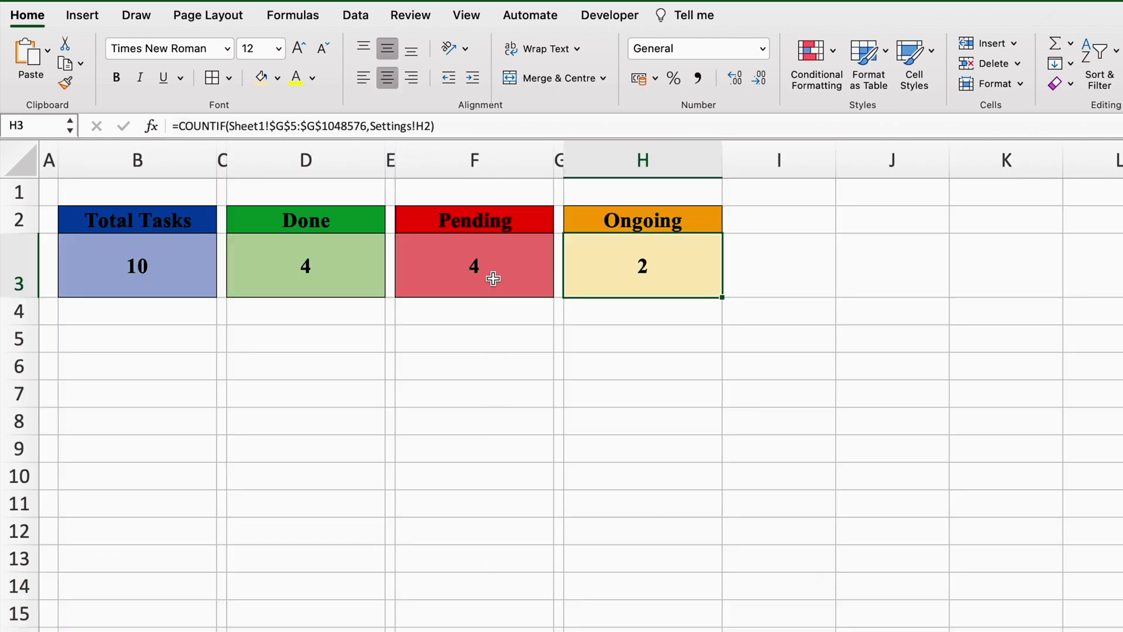
{"action": "left_click", "coordinate": [494, 278]}
{"action": "left_click", "coordinate": [653, 276]}
Hide the gridlines on the Settings sheet
{"action": "left_click", "coordinate": [469, 17]}
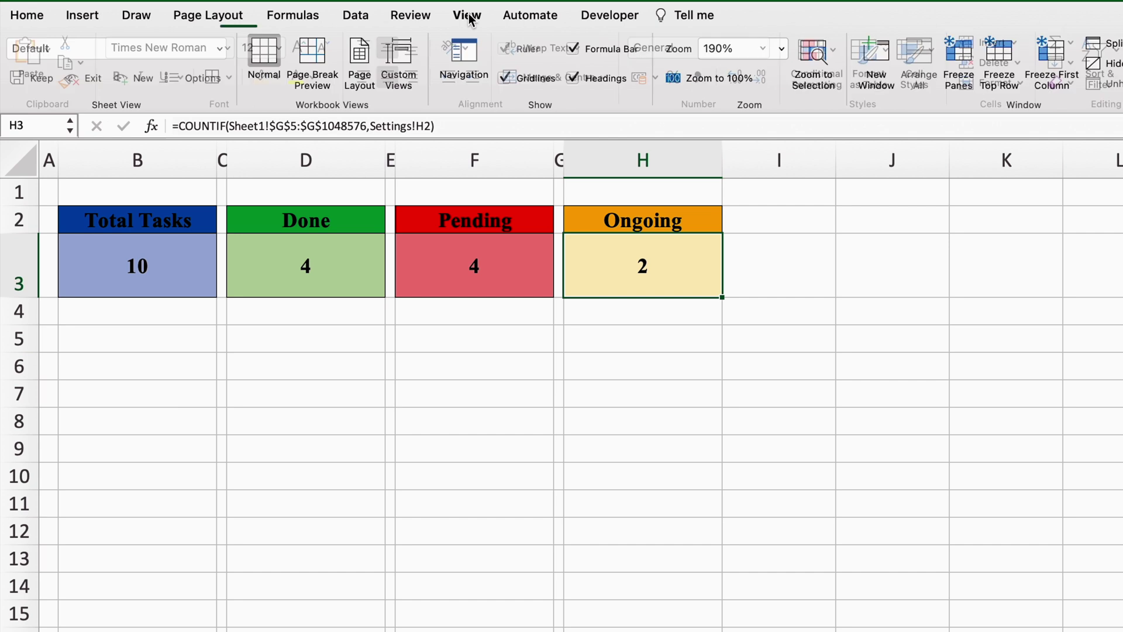
{"action": "left_click", "coordinate": [507, 79]}
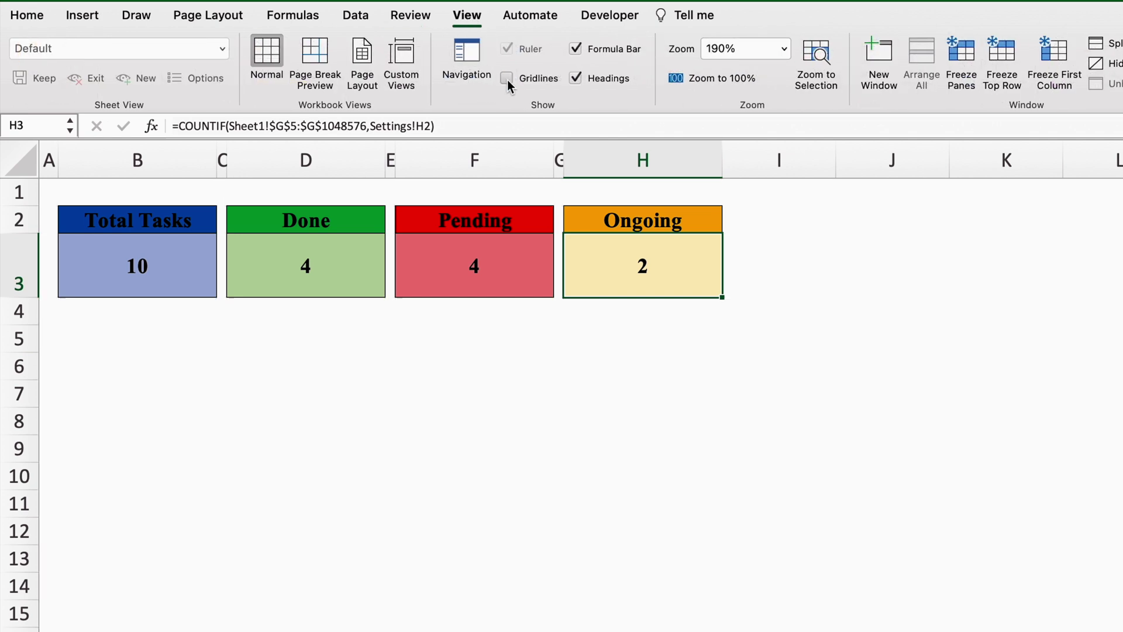
Copy the Total Tasks card B2:B3 from the Settings sheet and paste it as a linked picture at B3 on Sheet1
{"action": "left_click_drag", "start_coordinate": [164, 220], "coordinate": [160, 243]}
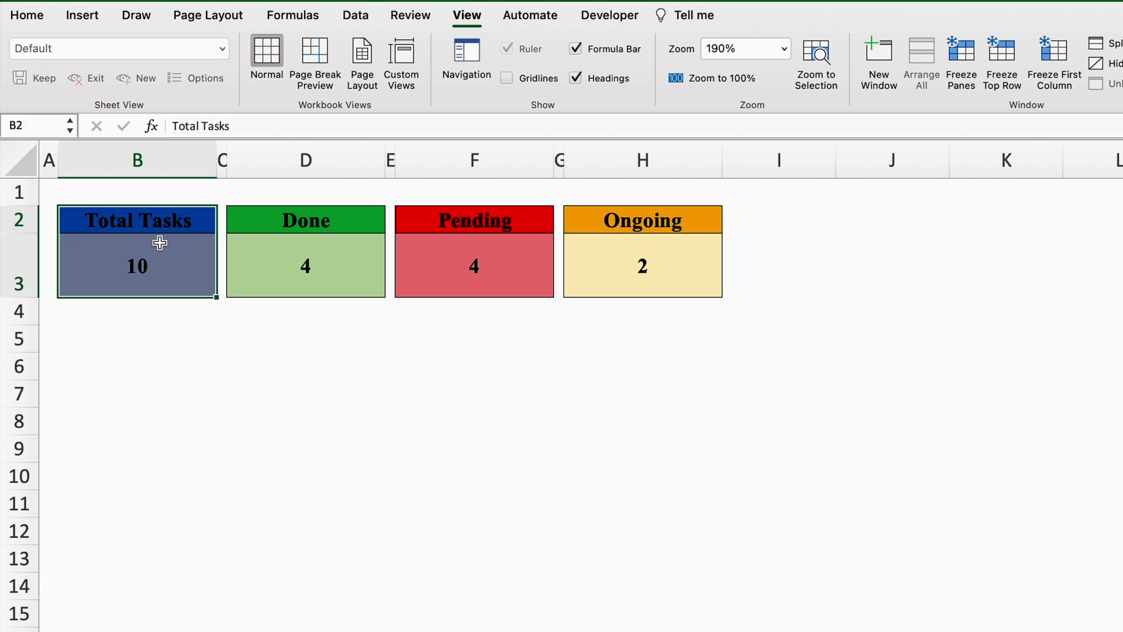
{"action": "key", "text": "super+c"}
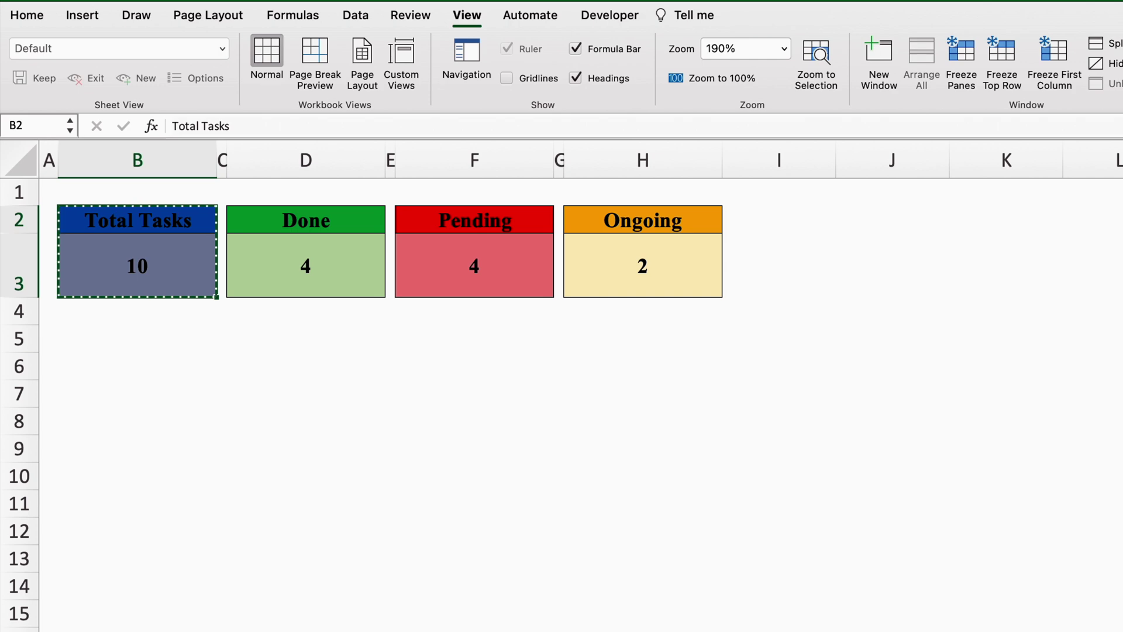
{"action": "key", "text": "ctrl+Page_Down"}
{"action": "left_click", "coordinate": [89, 282]}
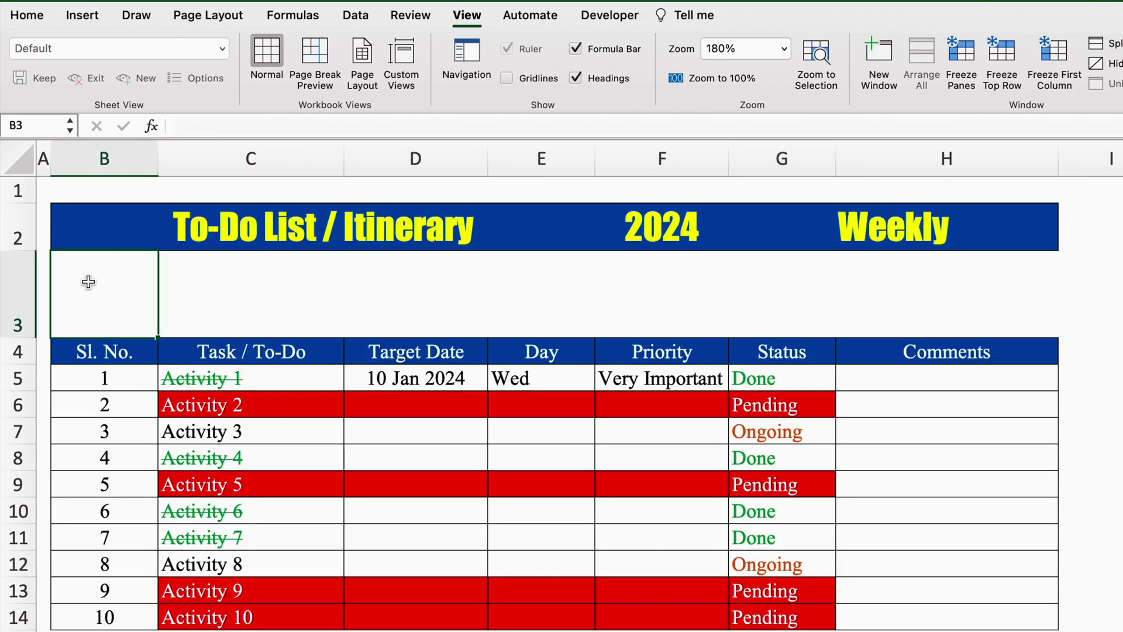
{"action": "left_click", "coordinate": [27, 15]}
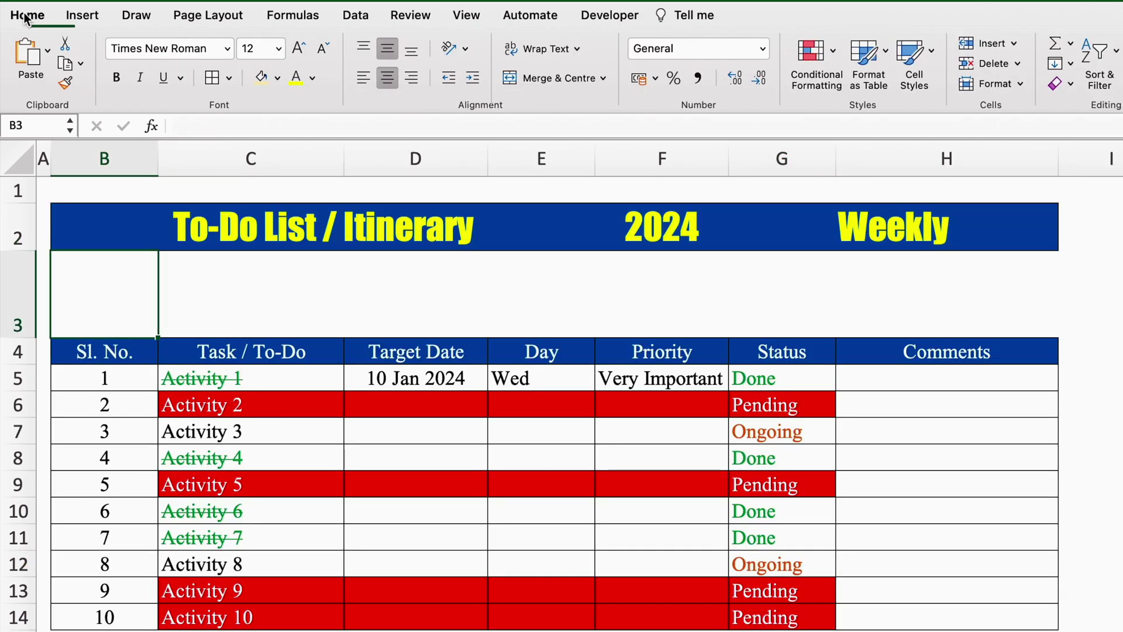
{"action": "left_click", "coordinate": [48, 52]}
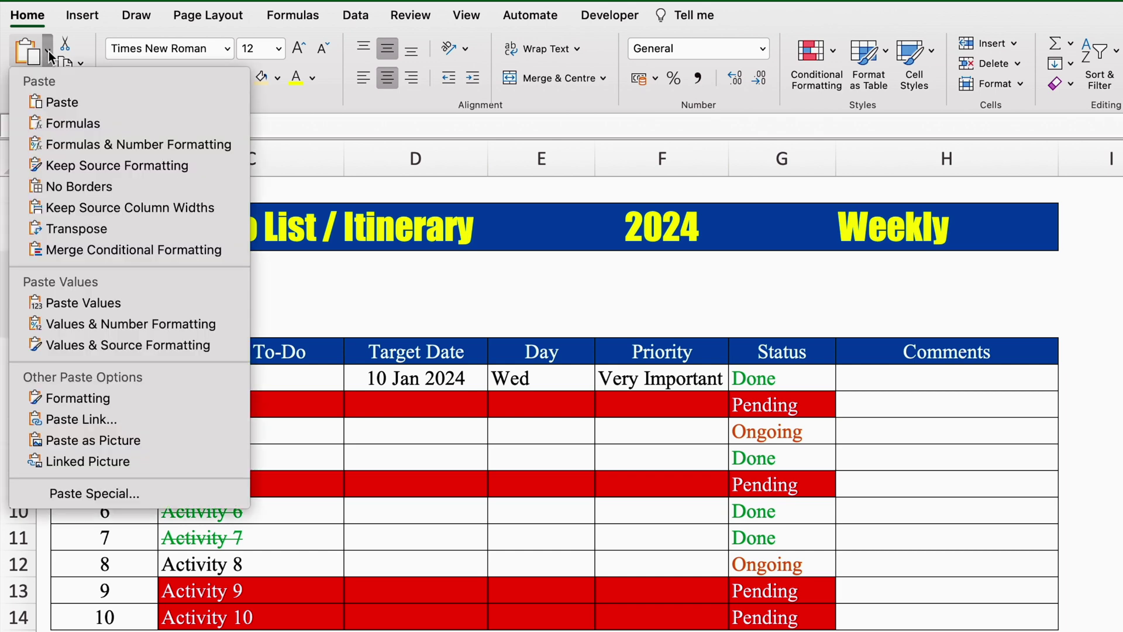
{"action": "left_click", "coordinate": [112, 462]}
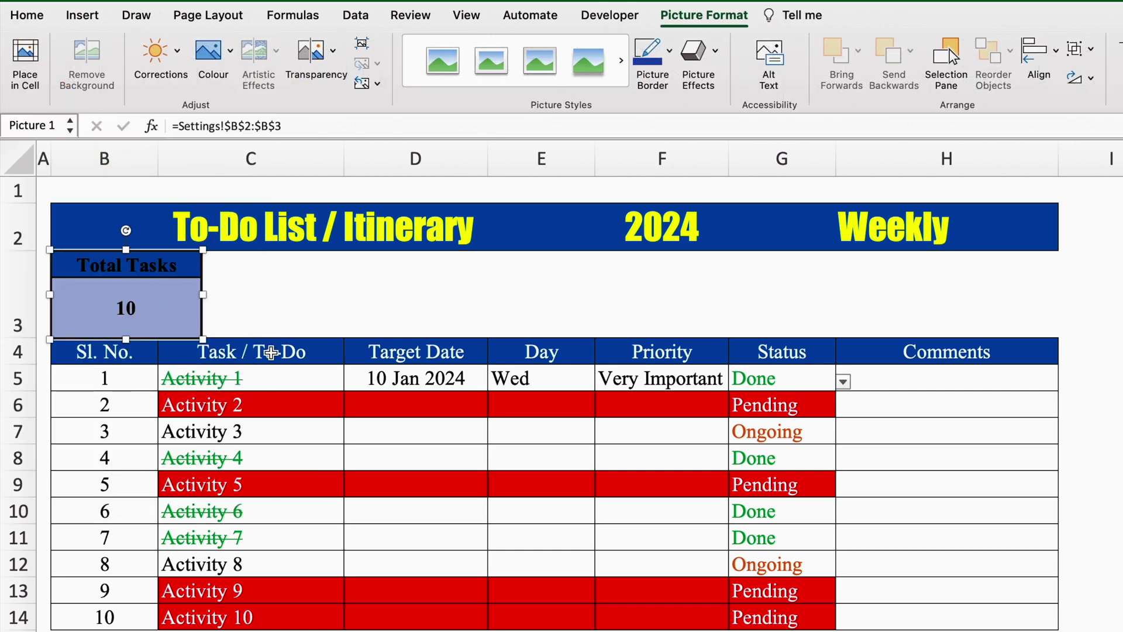
Test the linked Total Tasks picture by clearing Activity 6 to Activity 10 in C10:C14, and undo the deletion
{"action": "left_click_drag", "start_coordinate": [258, 514], "coordinate": [262, 613]}
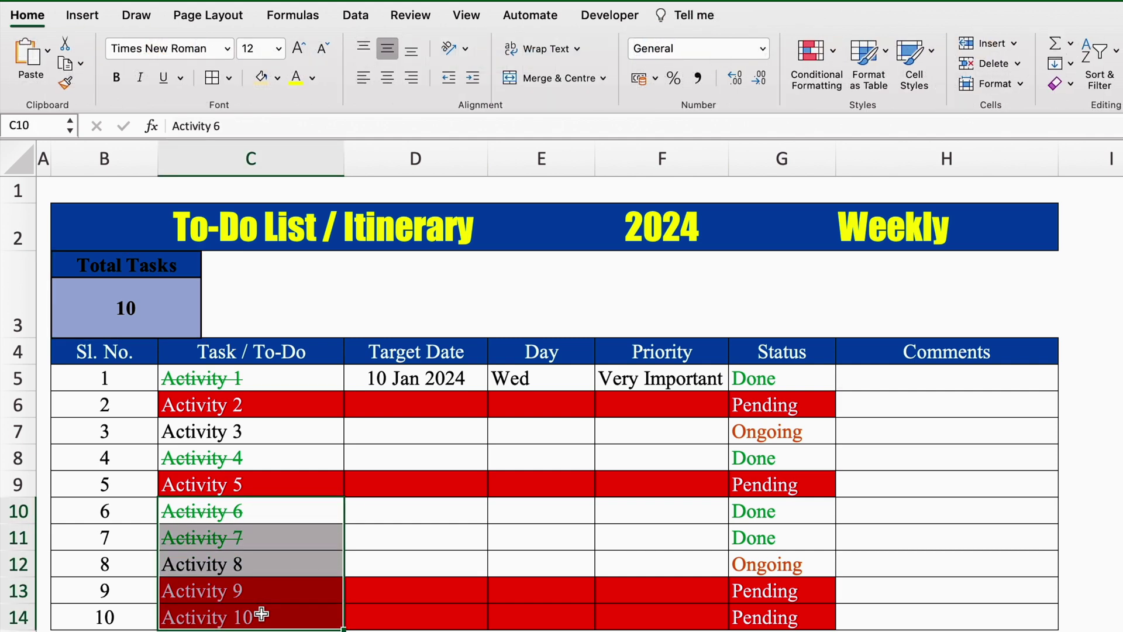
{"action": "key", "text": "Delete"}
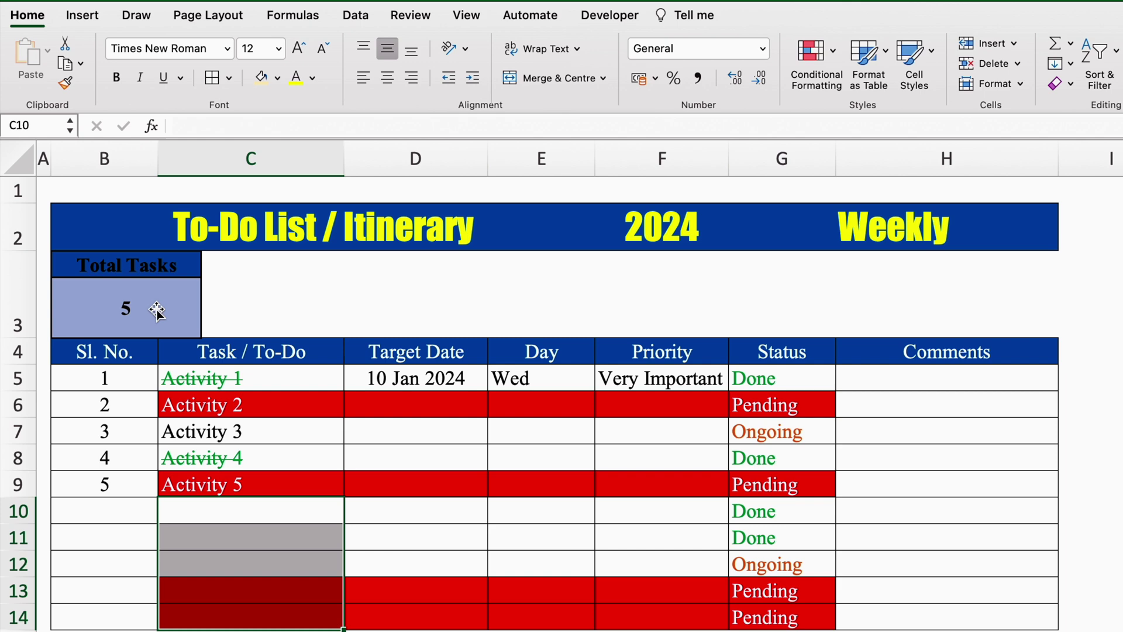
{"action": "key", "text": "super+z"}
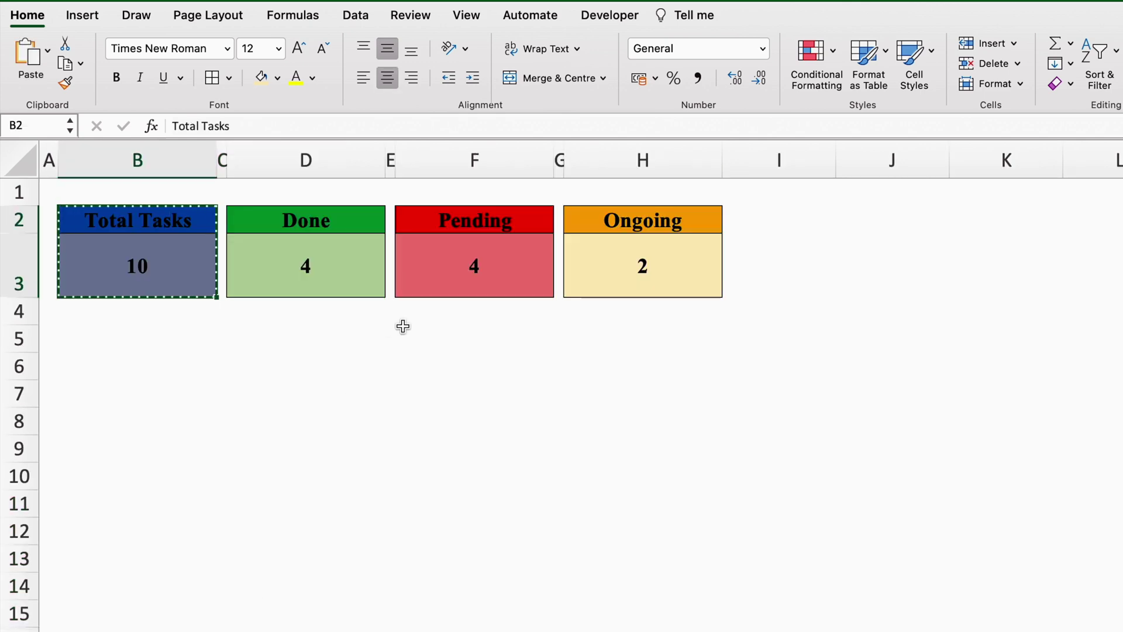
Paste the Done card D2:D3 from Settings as a linked picture on Sheet1 and place it directly beside the Total Tasks picture
{"action": "left_click_drag", "start_coordinate": [343, 222], "coordinate": [341, 250]}
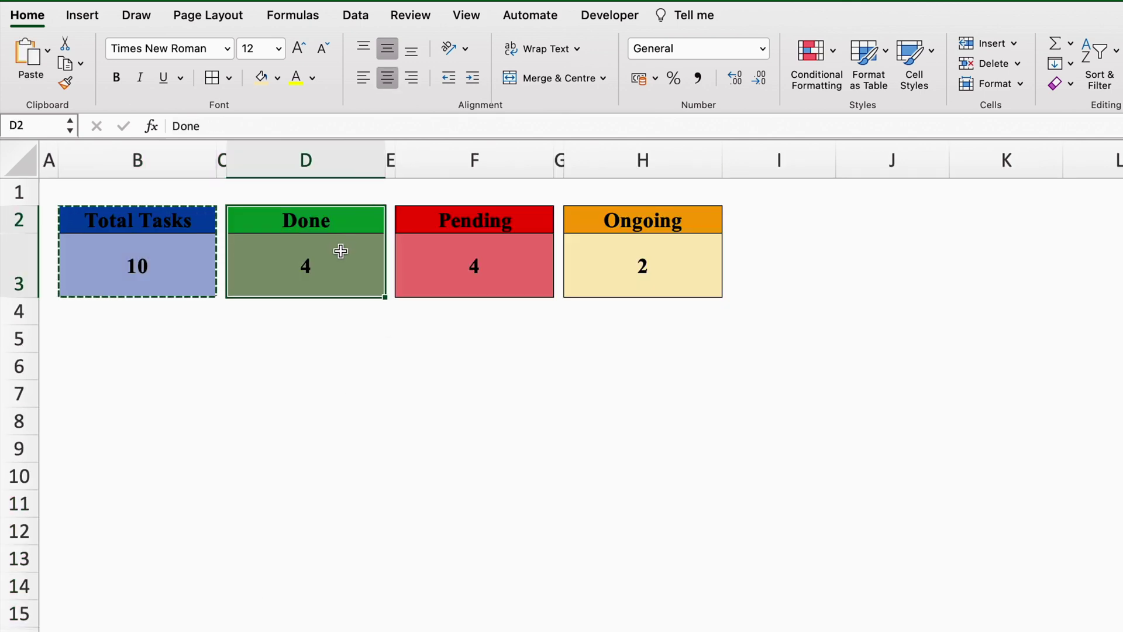
{"action": "key", "text": "super+c"}
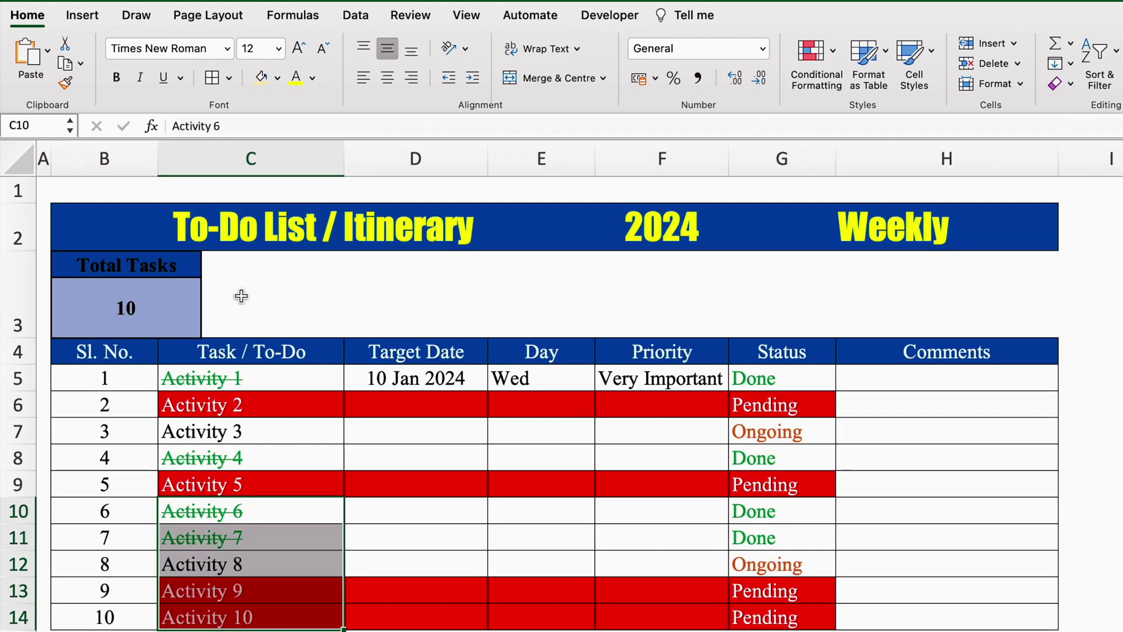
{"action": "left_click", "coordinate": [240, 276]}
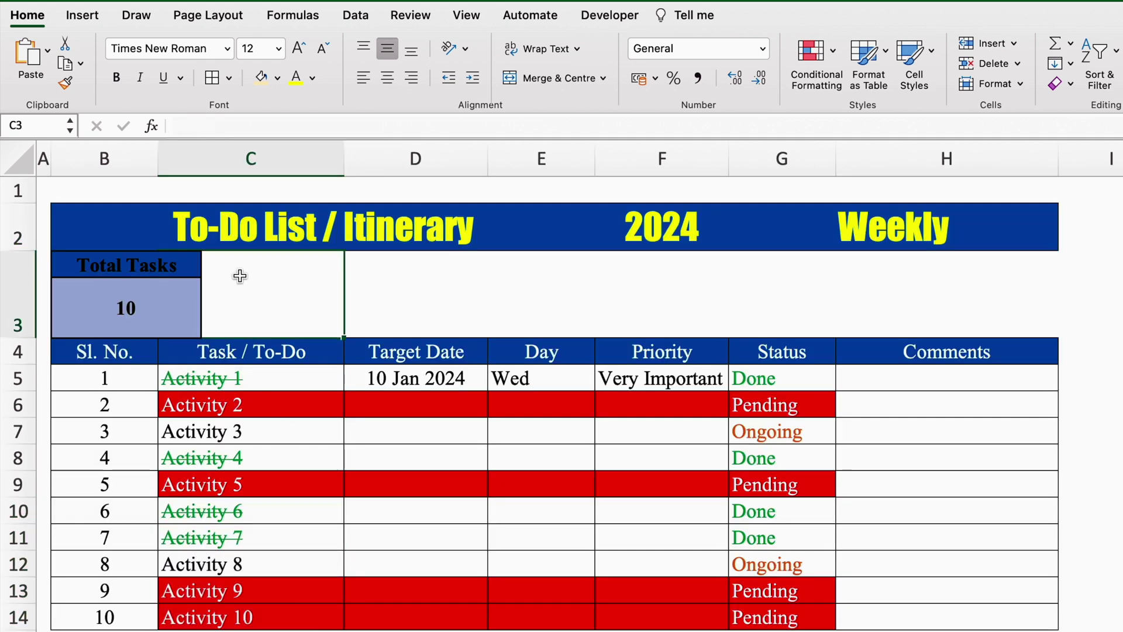
{"action": "left_click", "coordinate": [46, 50]}
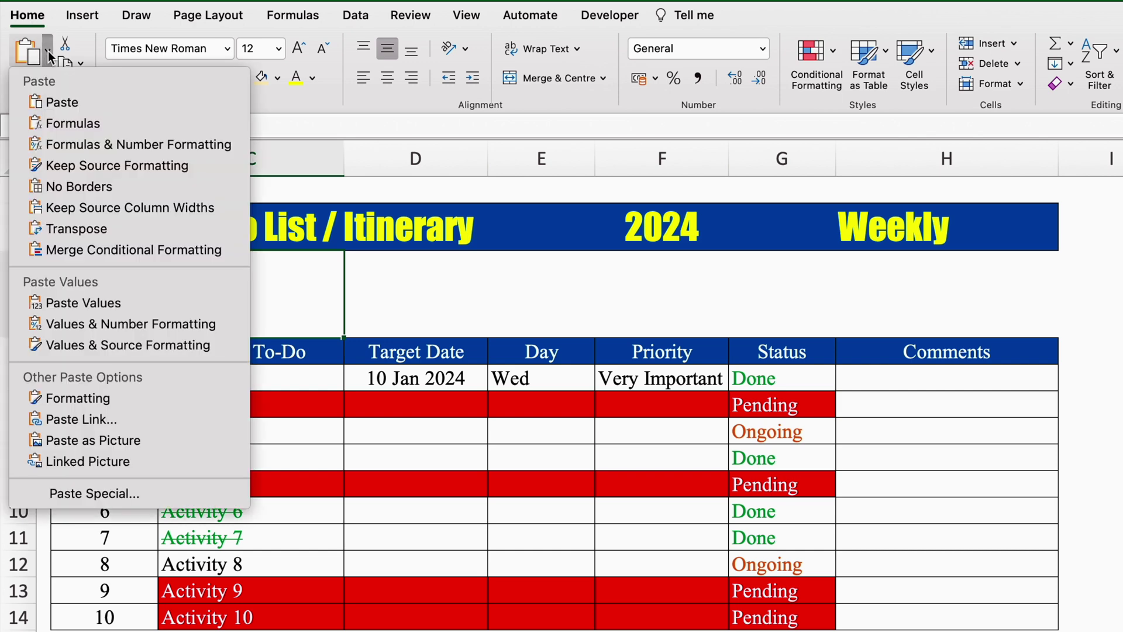
{"action": "left_click", "coordinate": [114, 459]}
{"action": "left_click_drag", "start_coordinate": [281, 293], "coordinate": [305, 312]}
Copy the Pending card F2:F3 from Settings, paste it as a linked picture at D3 on Sheet1, and move it beside the Done picture
{"action": "left_click", "coordinate": [395, 279]}
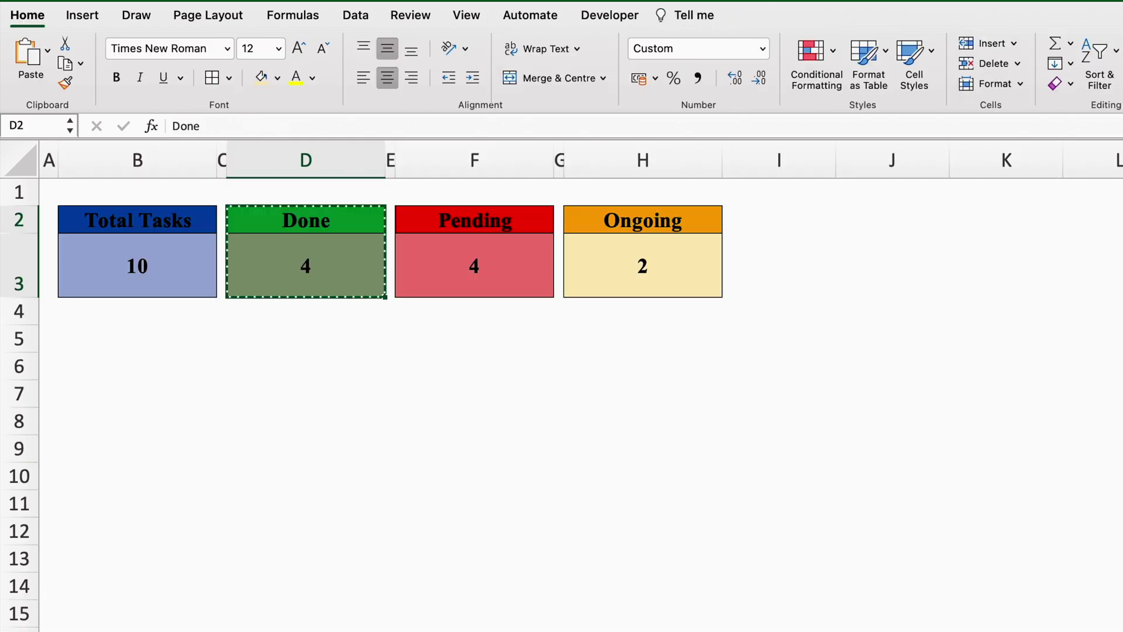
{"action": "left_click_drag", "start_coordinate": [459, 216], "coordinate": [459, 272]}
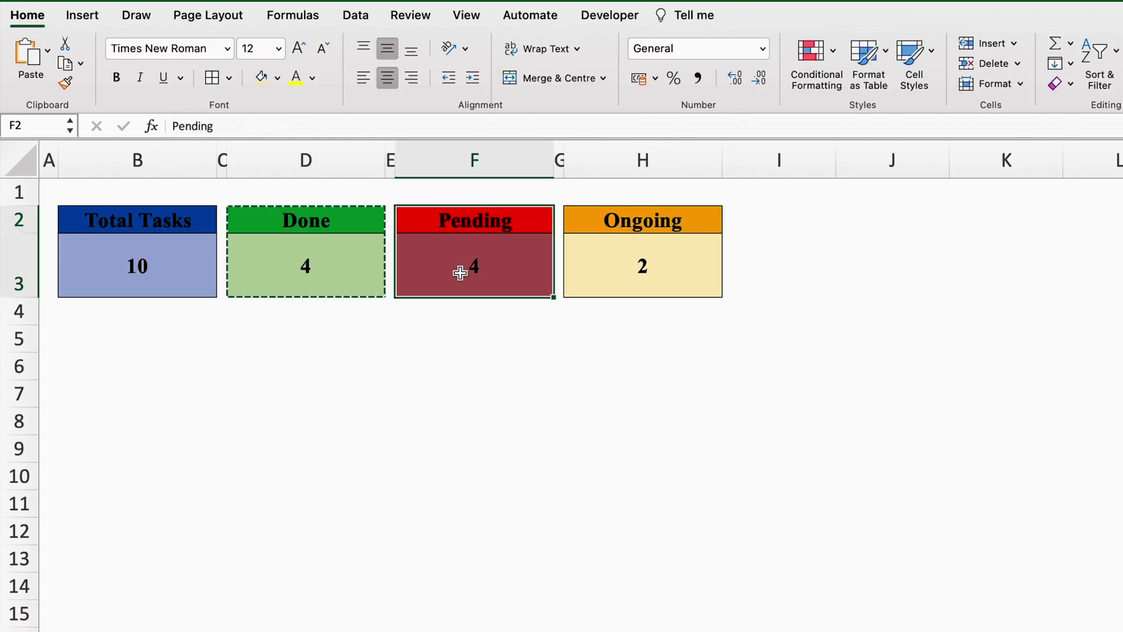
{"action": "key", "text": "super+c"}
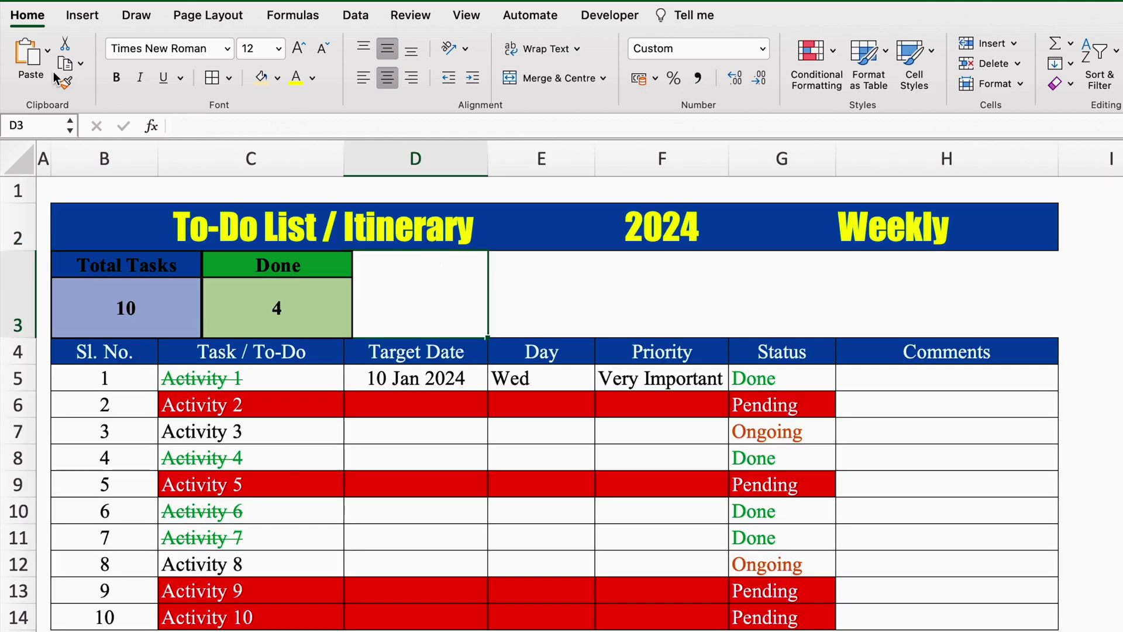
{"action": "left_click", "coordinate": [47, 51]}
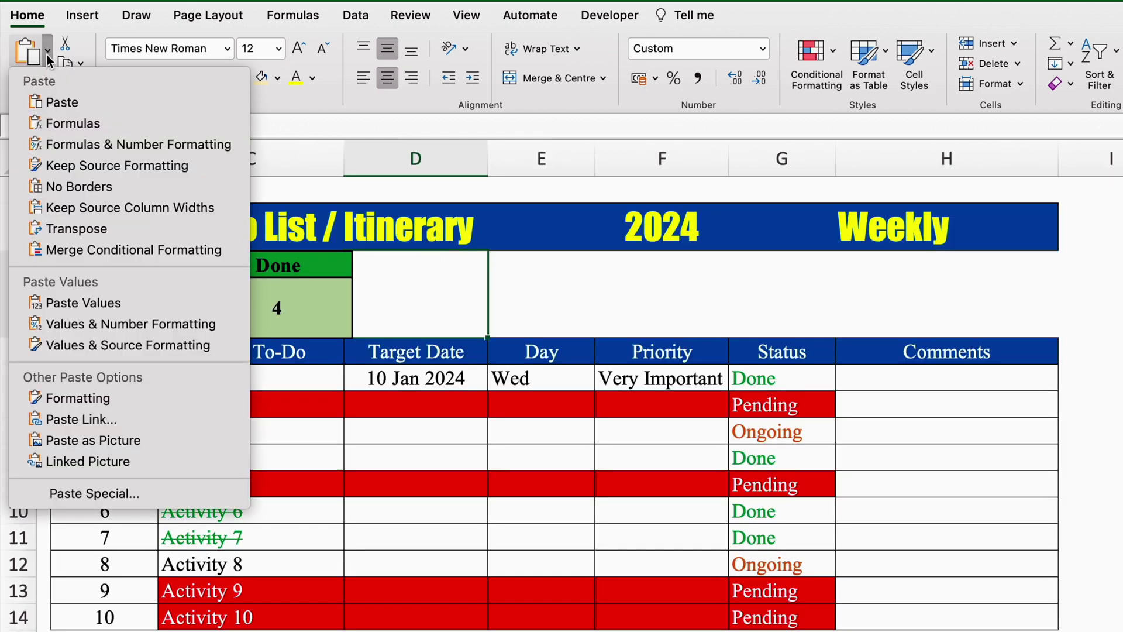
{"action": "left_click", "coordinate": [117, 462]}
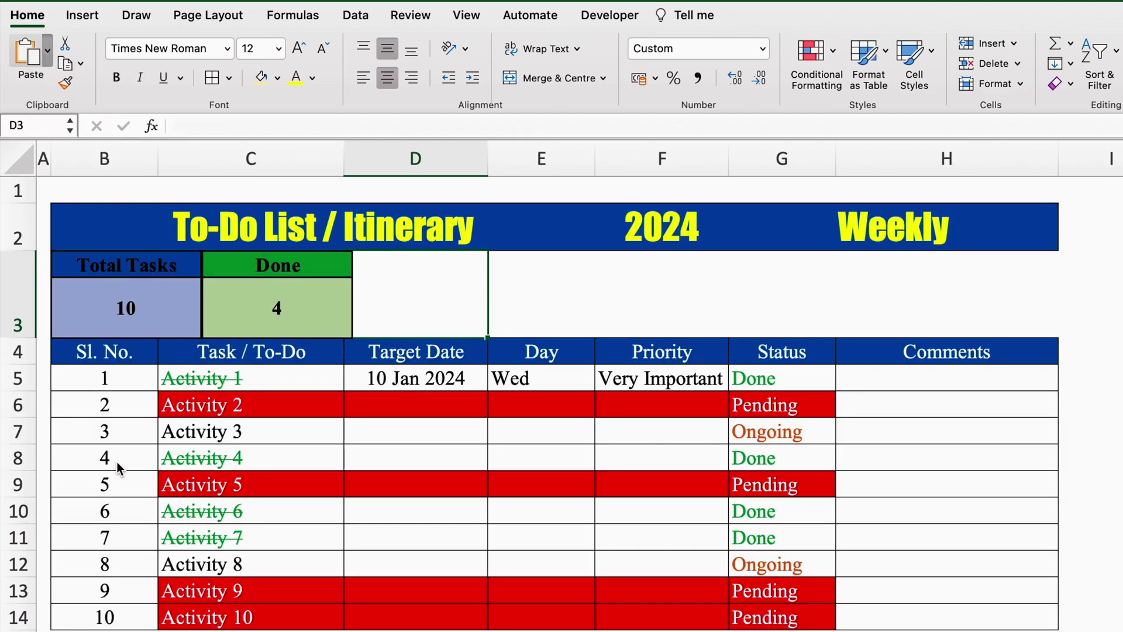
{"action": "left_click_drag", "start_coordinate": [448, 298], "coordinate": [460, 300]}
Copy the Ongoing card H2:H3 from Settings, paste it as a linked picture at E3 on Sheet1, and move it beside the Pending picture
{"action": "left_click", "coordinate": [553, 267]}
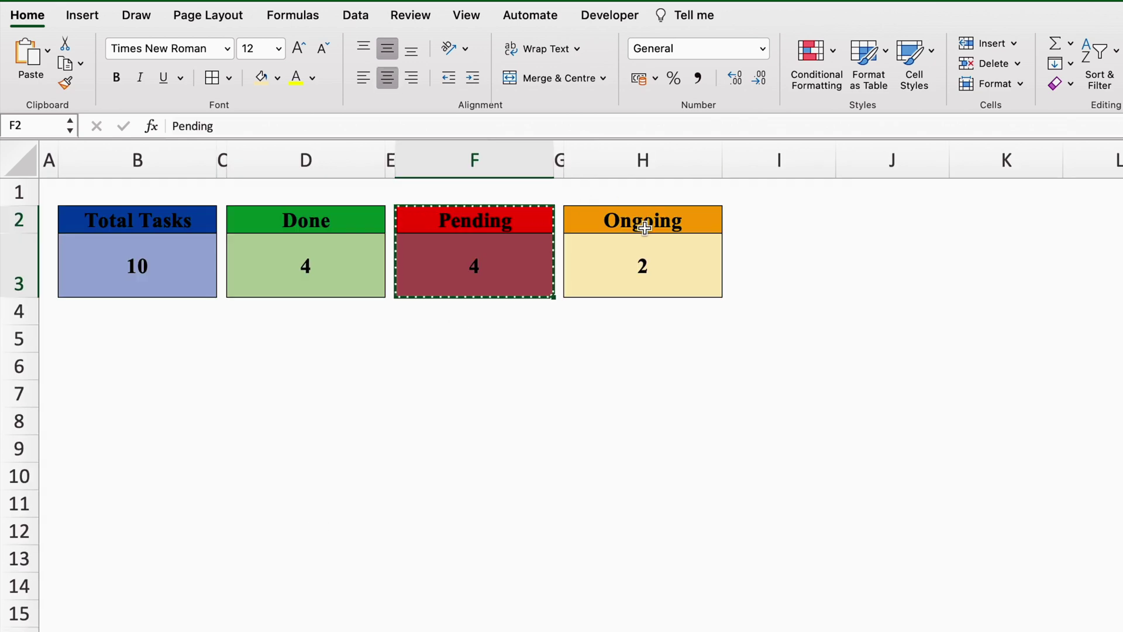
{"action": "left_click_drag", "start_coordinate": [644, 229], "coordinate": [644, 253]}
{"action": "key", "text": "super+c"}
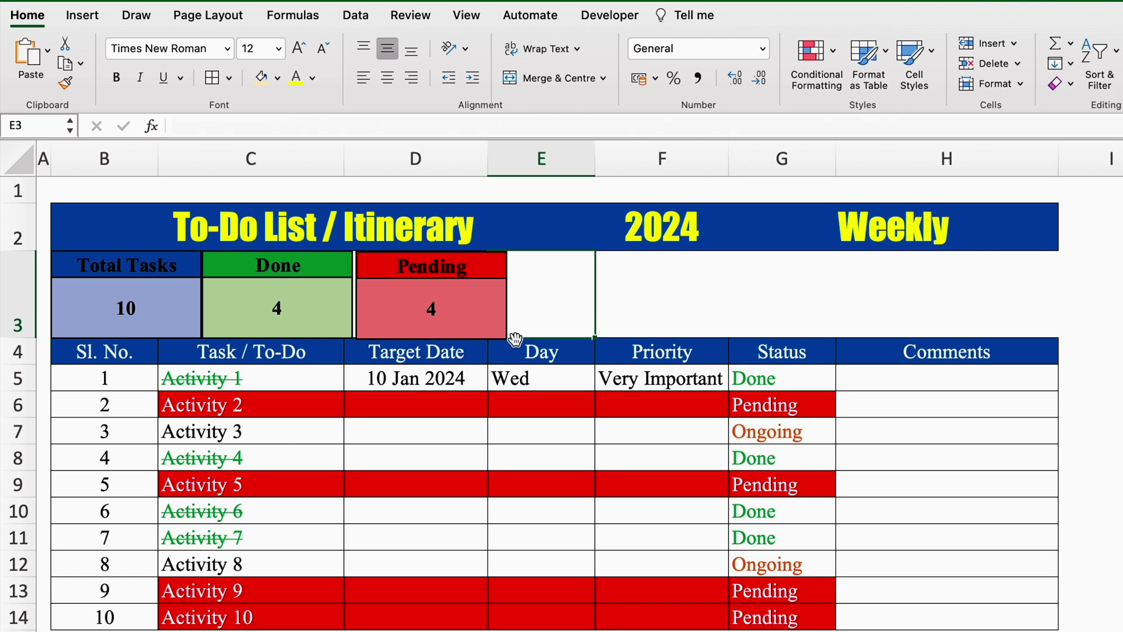
{"action": "left_click", "coordinate": [47, 51]}
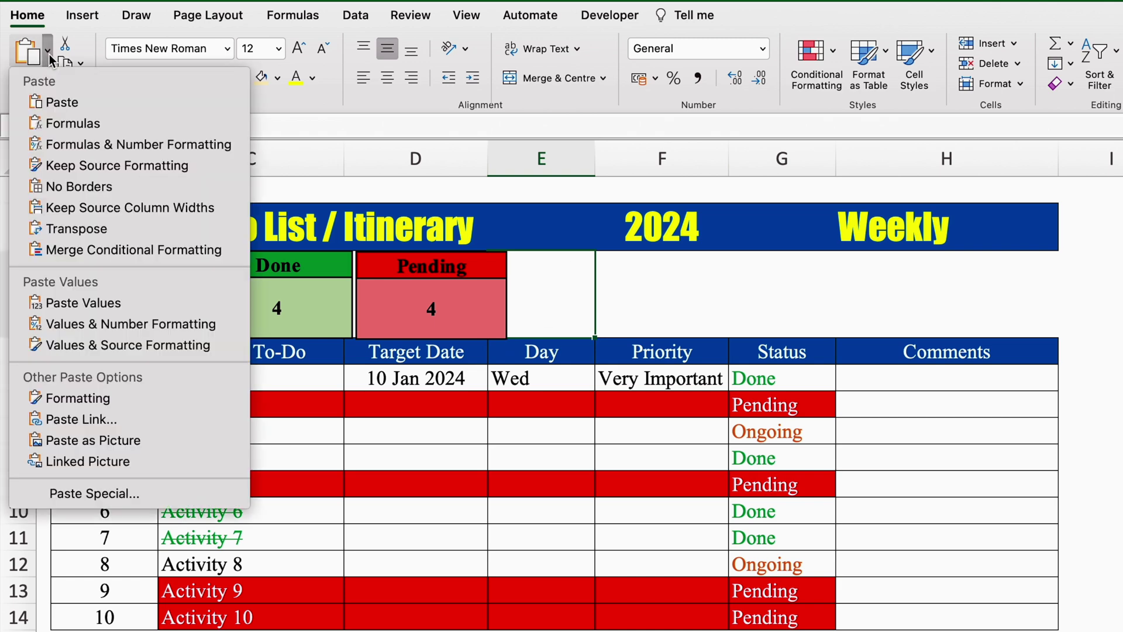
{"action": "left_click", "coordinate": [104, 462]}
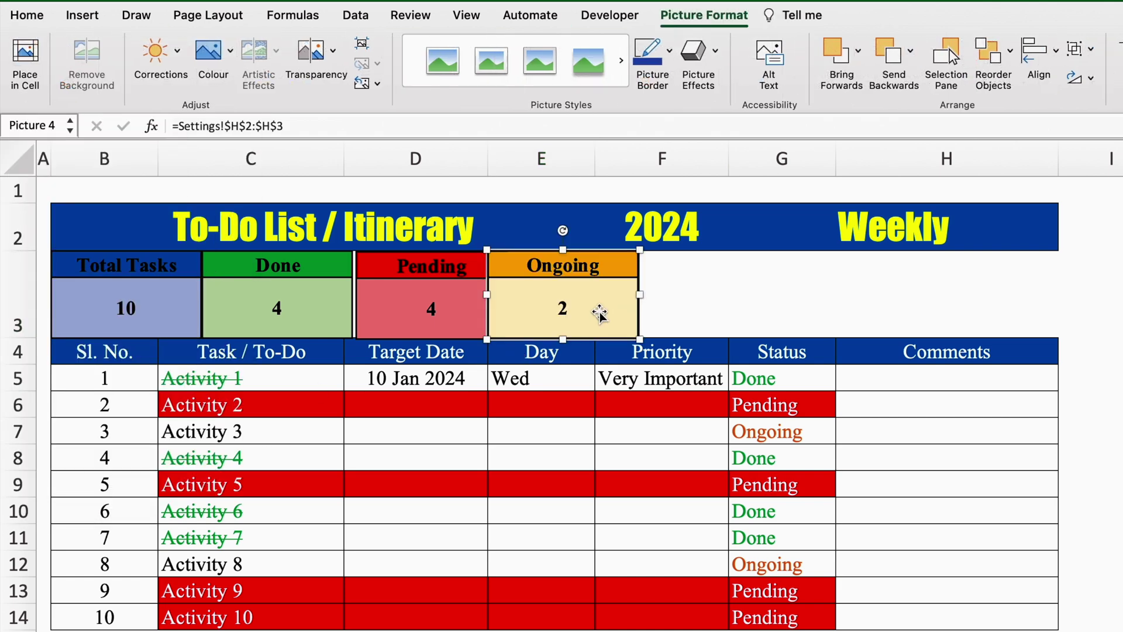
{"action": "left_click_drag", "start_coordinate": [607, 308], "coordinate": [619, 308]}
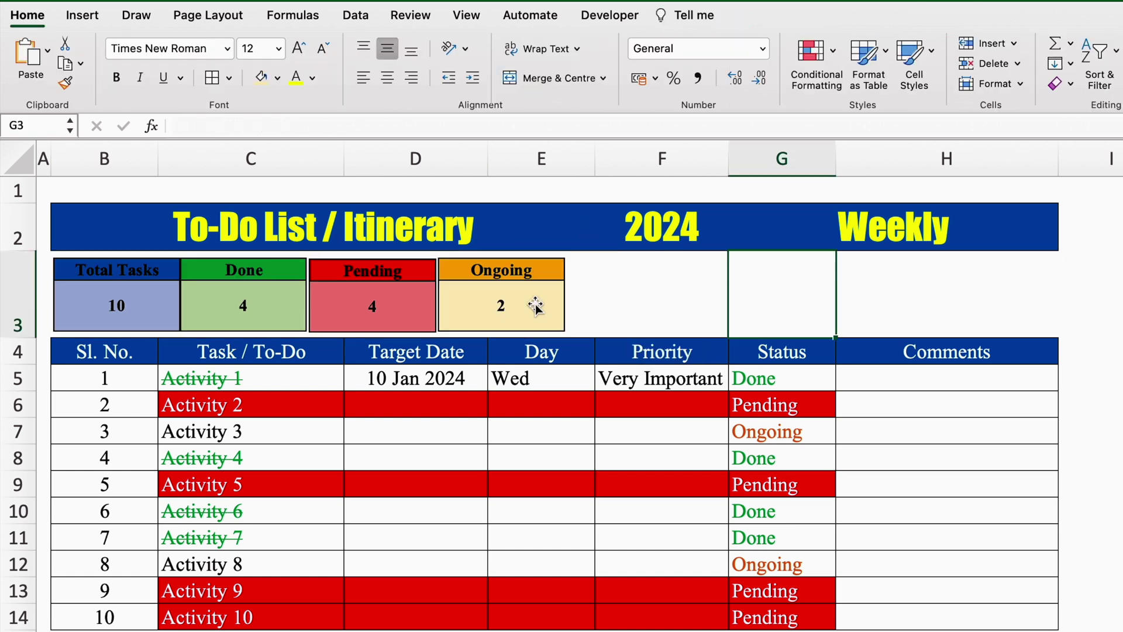
Spread the linked card pictures out across row 3 on Sheet1 with gaps between them
{"action": "left_click", "coordinate": [409, 308]}
{"action": "left_click_drag", "start_coordinate": [293, 305], "coordinate": [316, 306]}
{"action": "left_click_drag", "start_coordinate": [471, 304], "coordinate": [461, 305]}
{"action": "left_click", "coordinate": [798, 301]}
{"action": "left_click", "coordinate": [778, 374]}
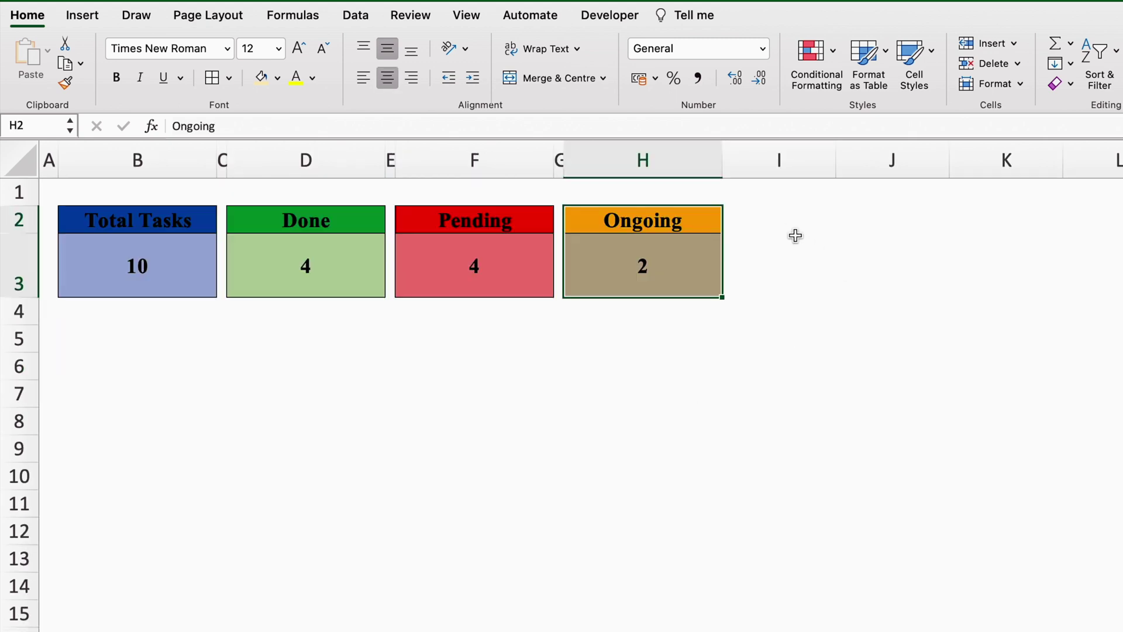
On the Settings sheet, narrow column I to a thin spacer, widen column J, and merge and centre J2:J3
{"action": "left_click", "coordinate": [782, 230]}
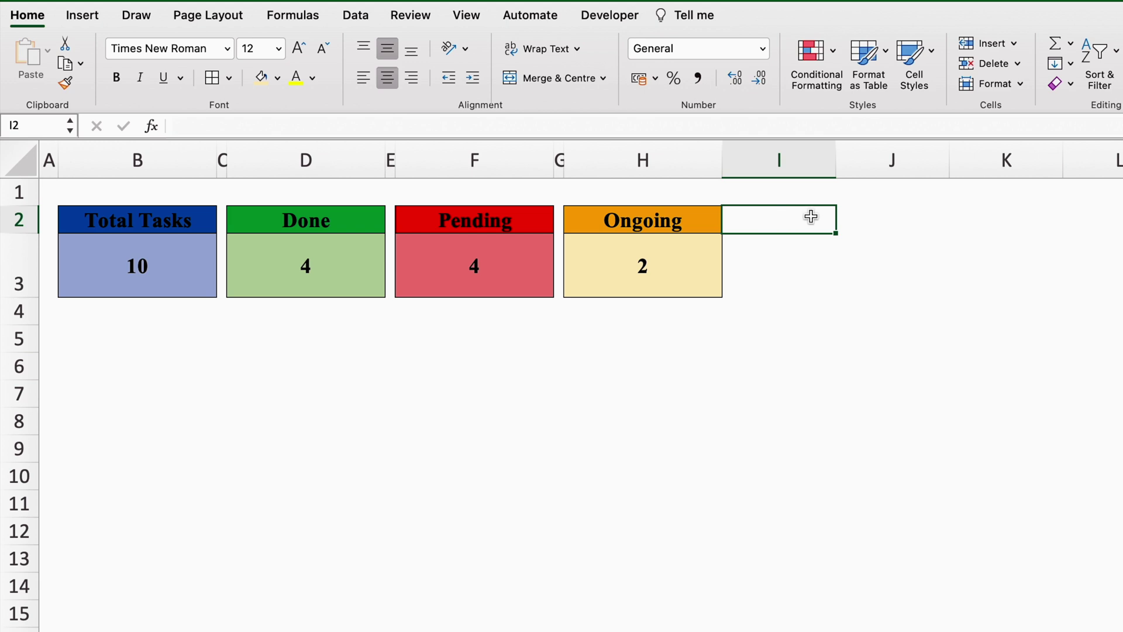
{"action": "left_click", "coordinate": [889, 215]}
{"action": "left_click_drag", "start_coordinate": [837, 156], "coordinate": [732, 161]}
{"action": "left_click_drag", "start_coordinate": [846, 155], "coordinate": [990, 165]}
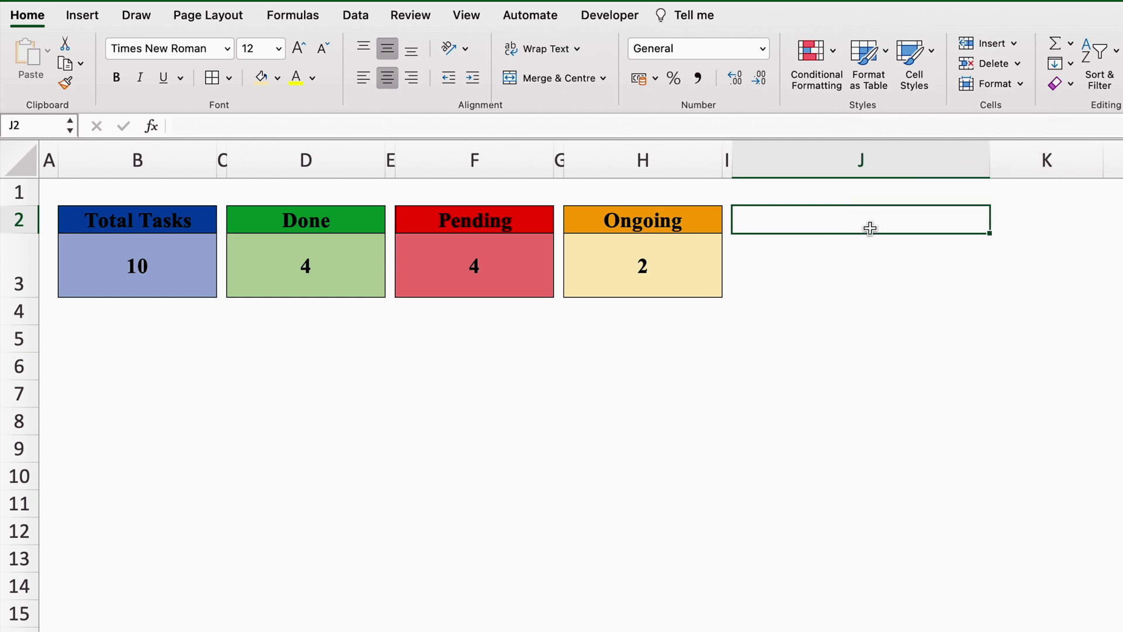
{"action": "left_click_drag", "start_coordinate": [869, 226], "coordinate": [868, 254]}
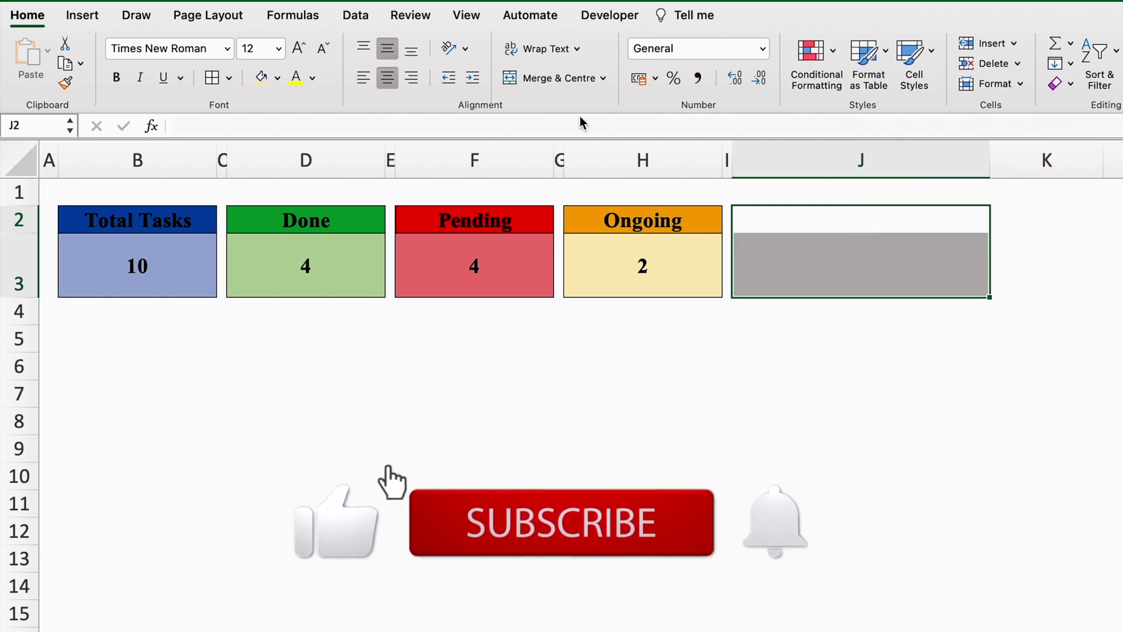
{"action": "left_click", "coordinate": [553, 78]}
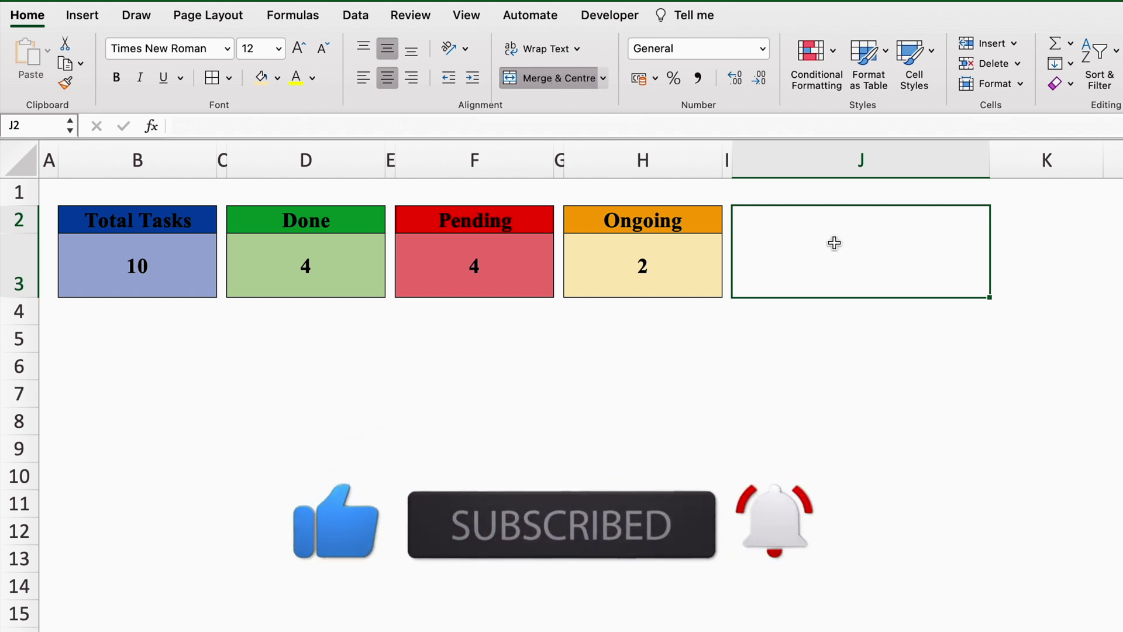
Enter the formula =D3/B3 in the merged cell J2 and format it as a percentage
{"action": "type", "text": "="}
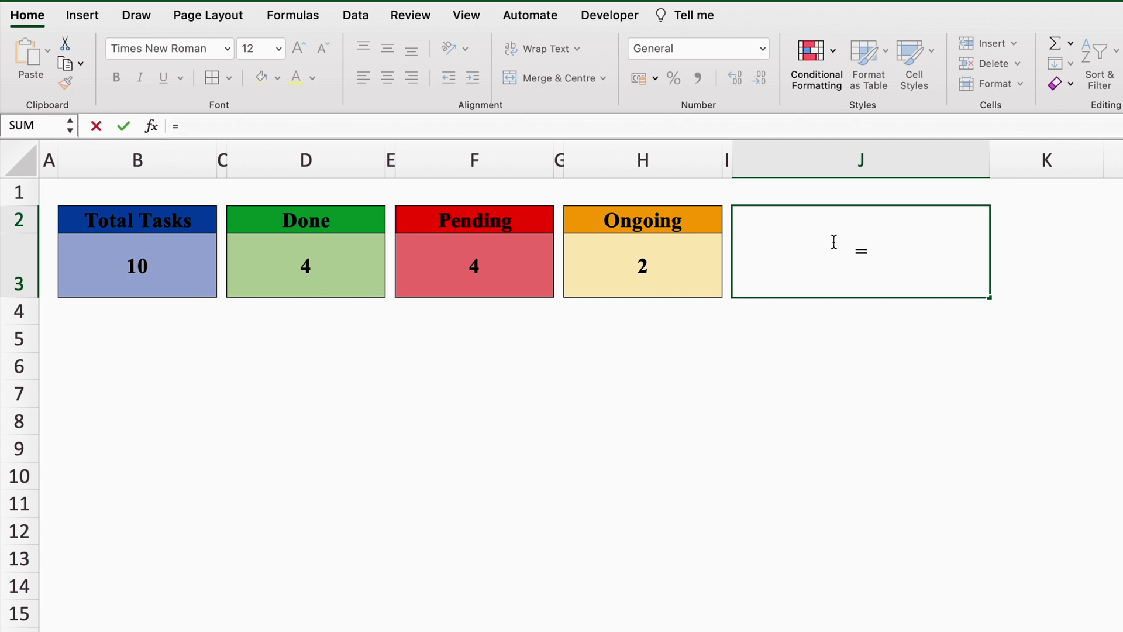
{"action": "left_click", "coordinate": [327, 260]}
{"action": "type", "text": "/"}
{"action": "left_click", "coordinate": [158, 271]}
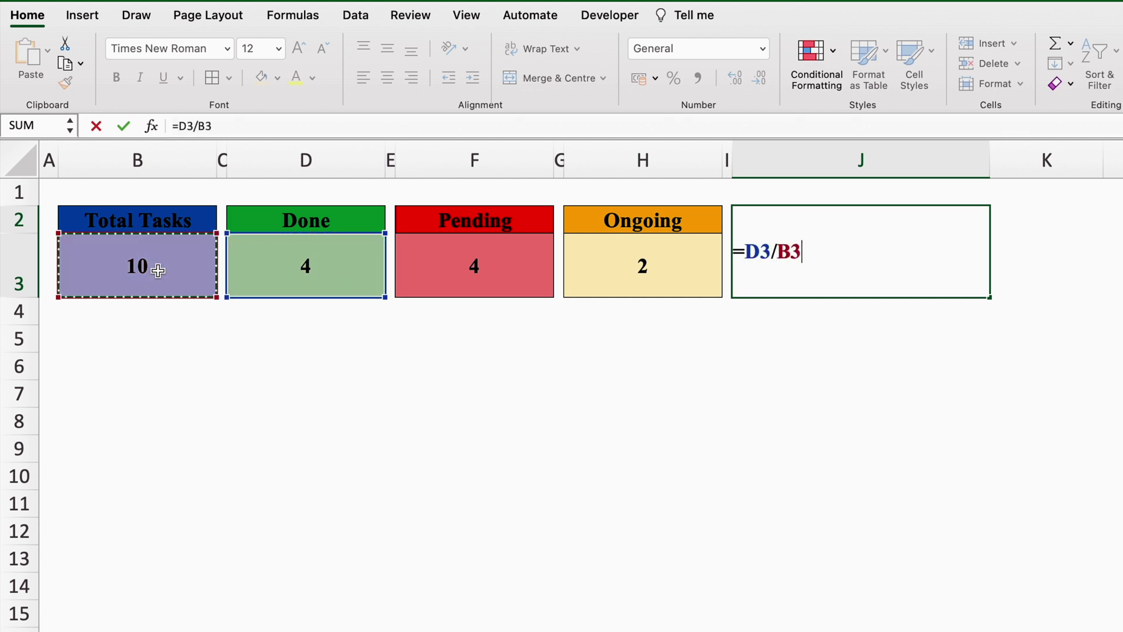
{"action": "key", "text": "Return"}
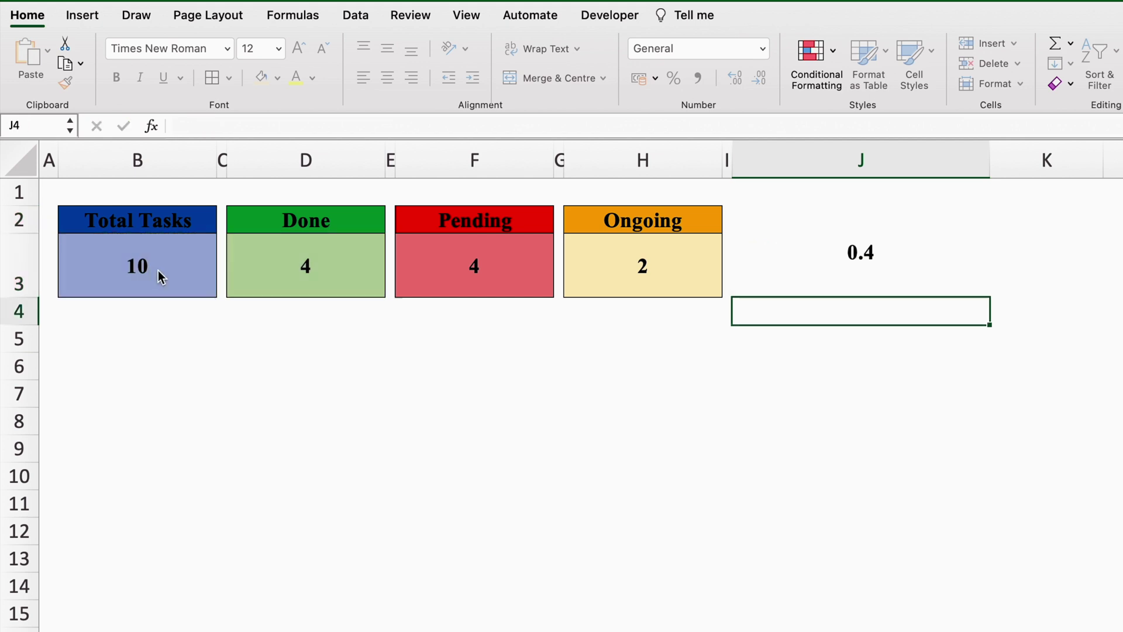
{"action": "left_click", "coordinate": [835, 253]}
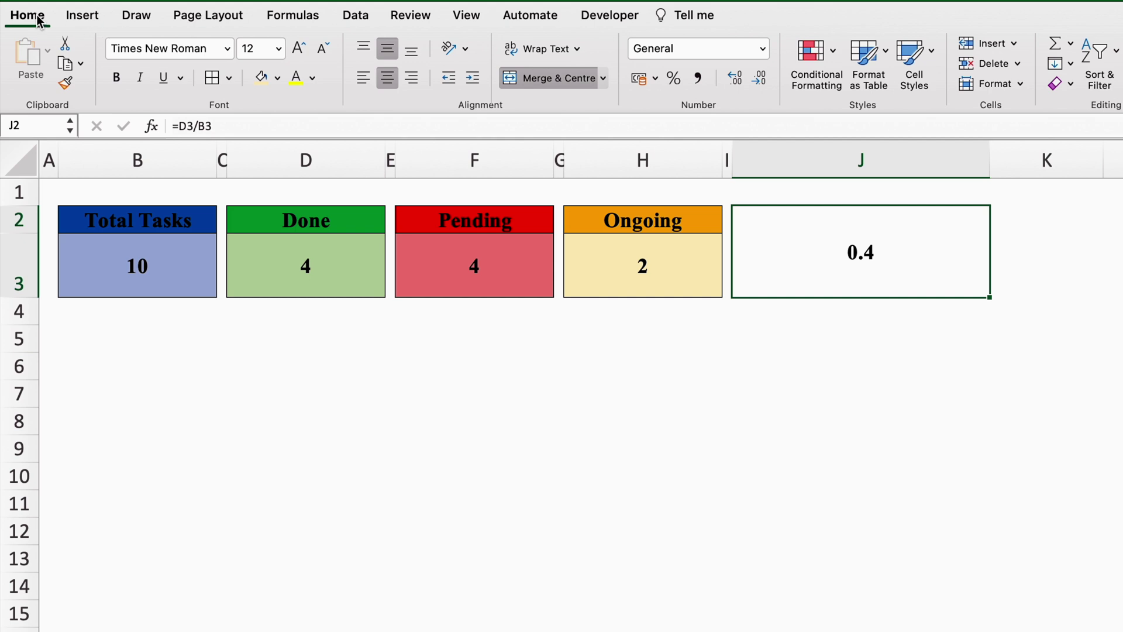
{"action": "left_click", "coordinate": [674, 81]}
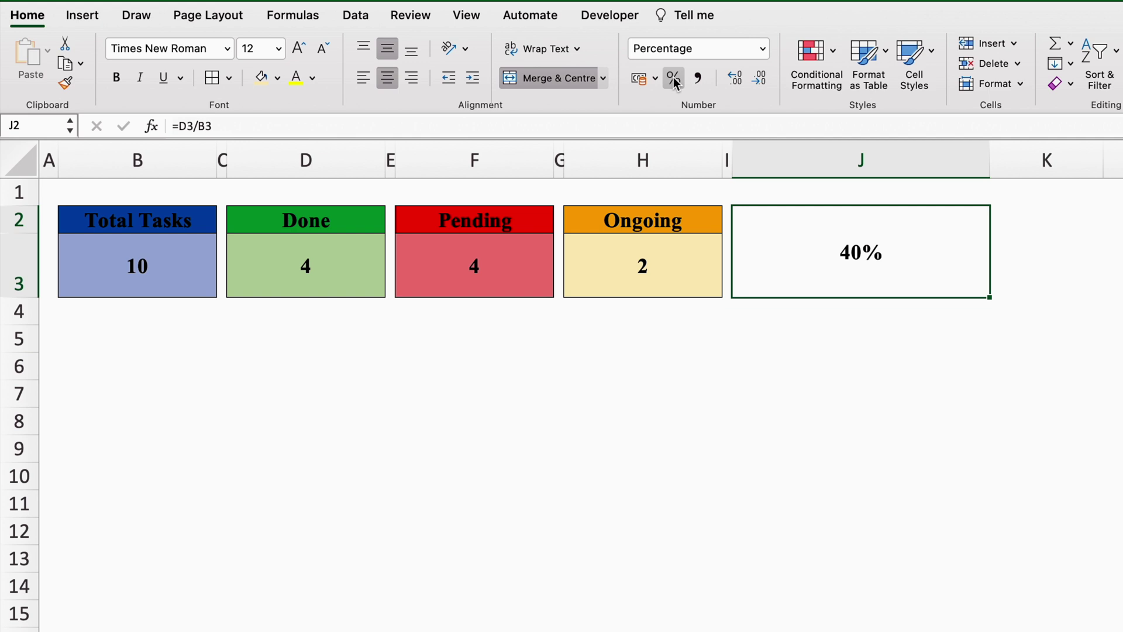
Fill the merged percentage cell J2 with standard red and add a solid green data bar to it
{"action": "left_click", "coordinate": [278, 80]}
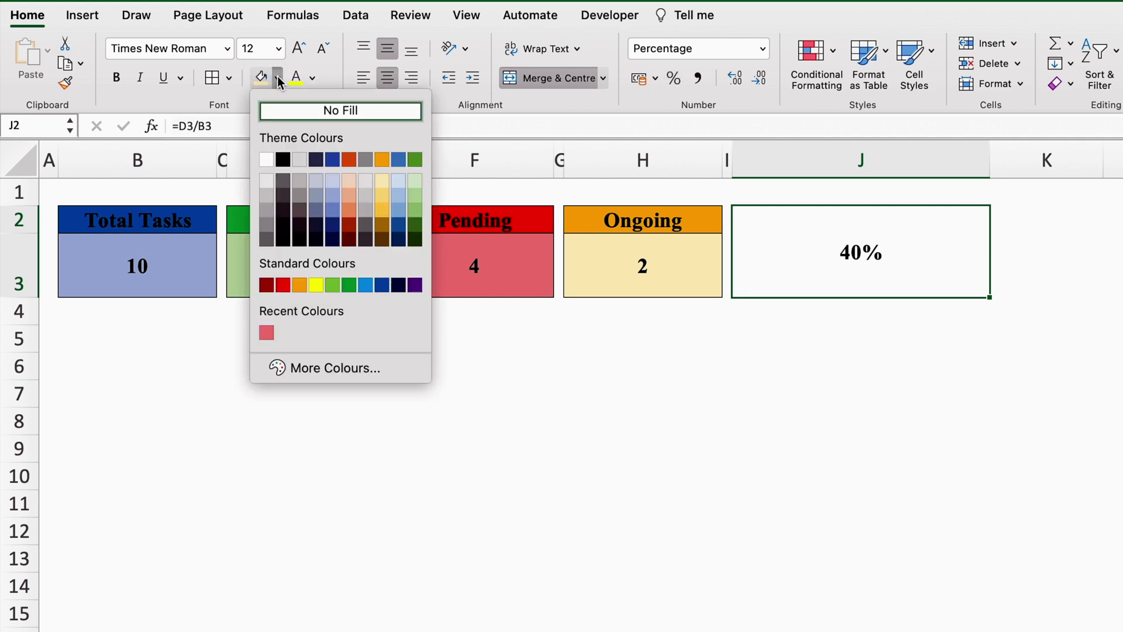
{"action": "left_click", "coordinate": [285, 285]}
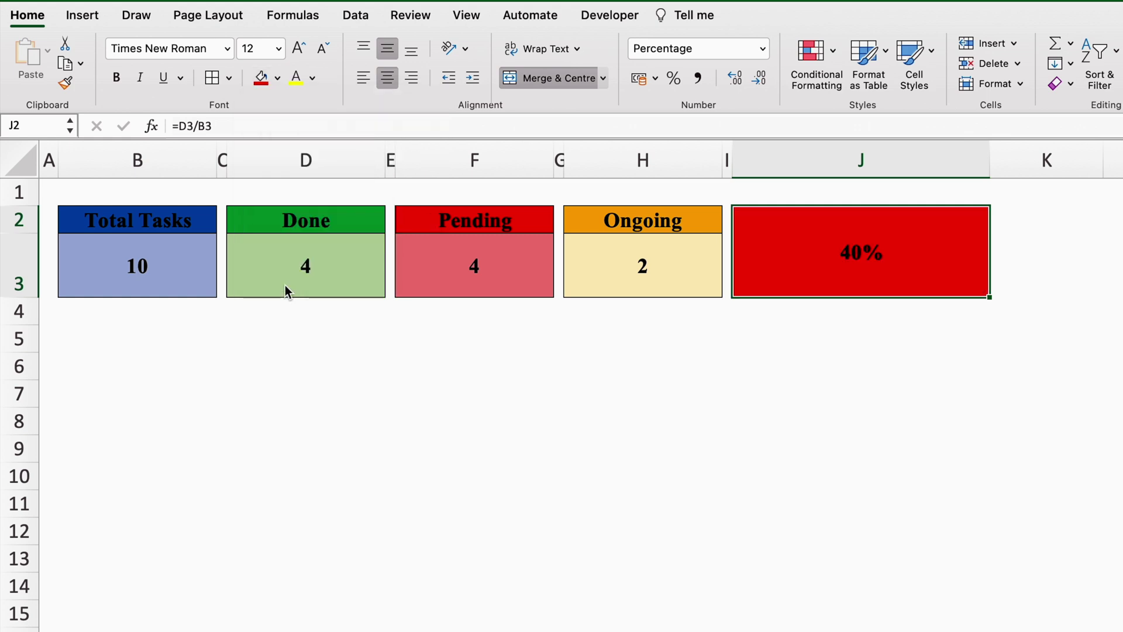
{"action": "left_click", "coordinate": [830, 48]}
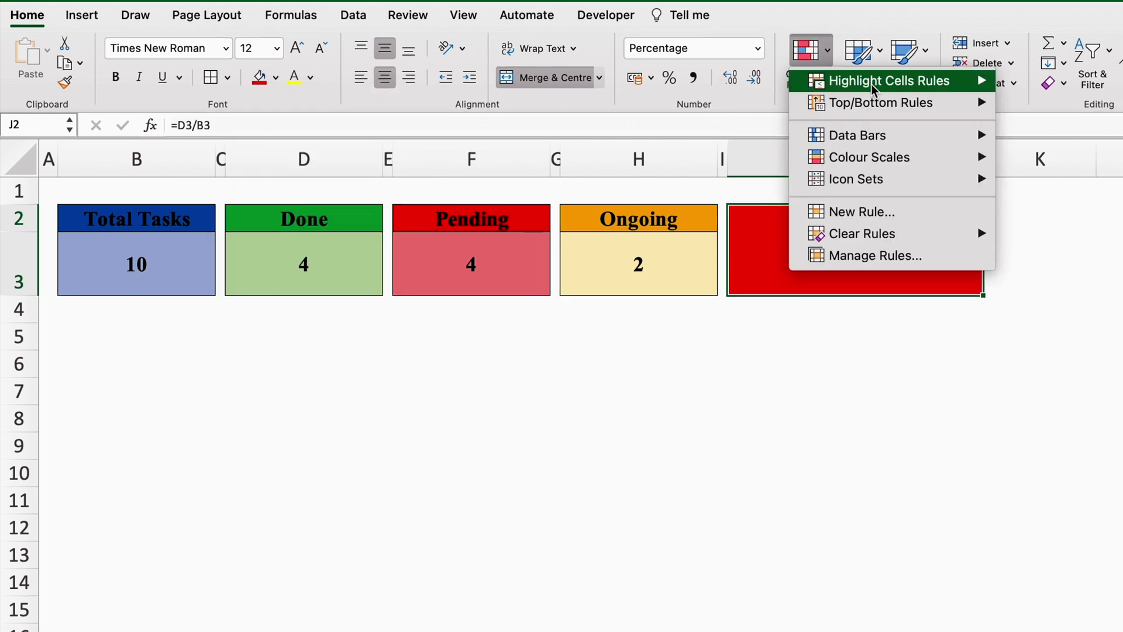
{"action": "mouse_move", "coordinate": [886, 133]}
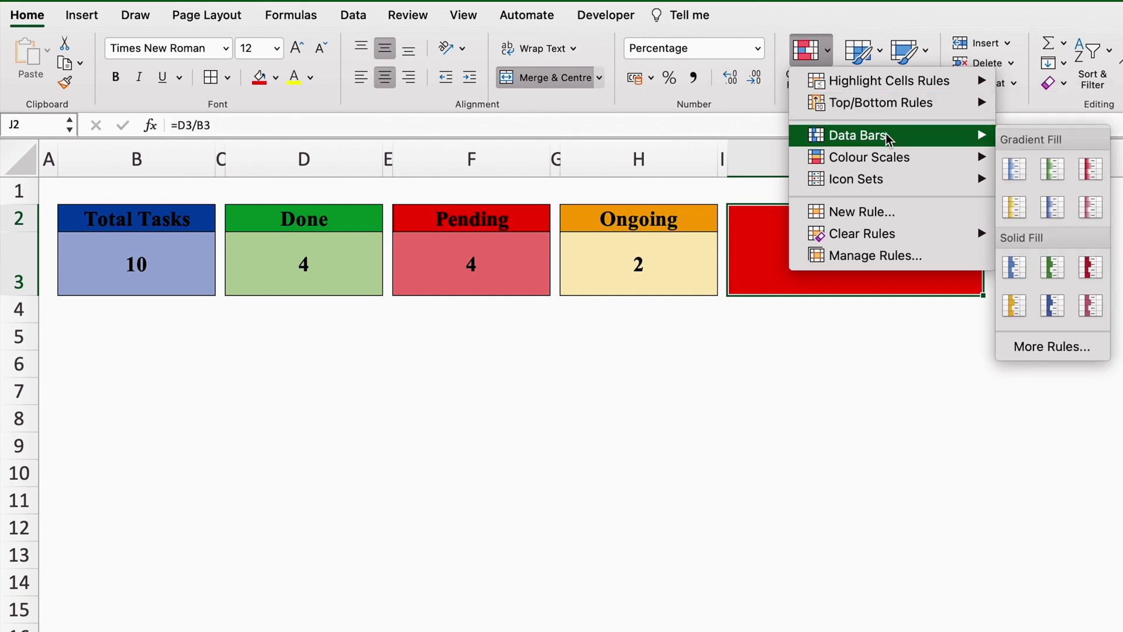
{"action": "left_click", "coordinate": [1050, 268]}
Edit the data bar rule on J2:J3 so the minimum is the number 0 and the maximum is a fixed number
{"action": "left_click", "coordinate": [827, 51]}
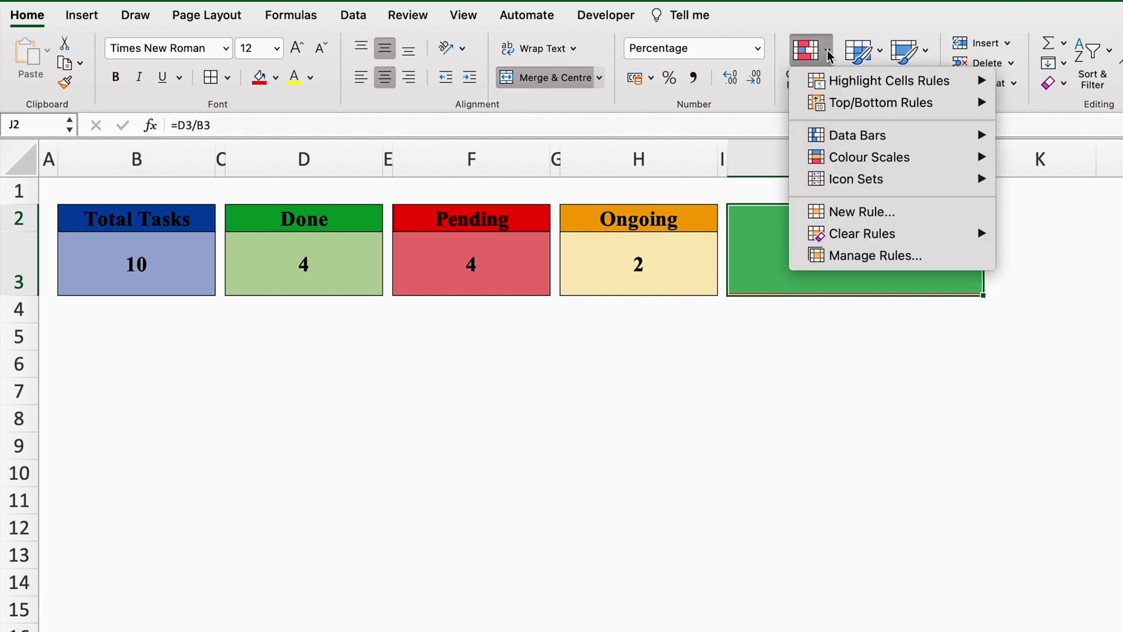
{"action": "left_click", "coordinate": [888, 255]}
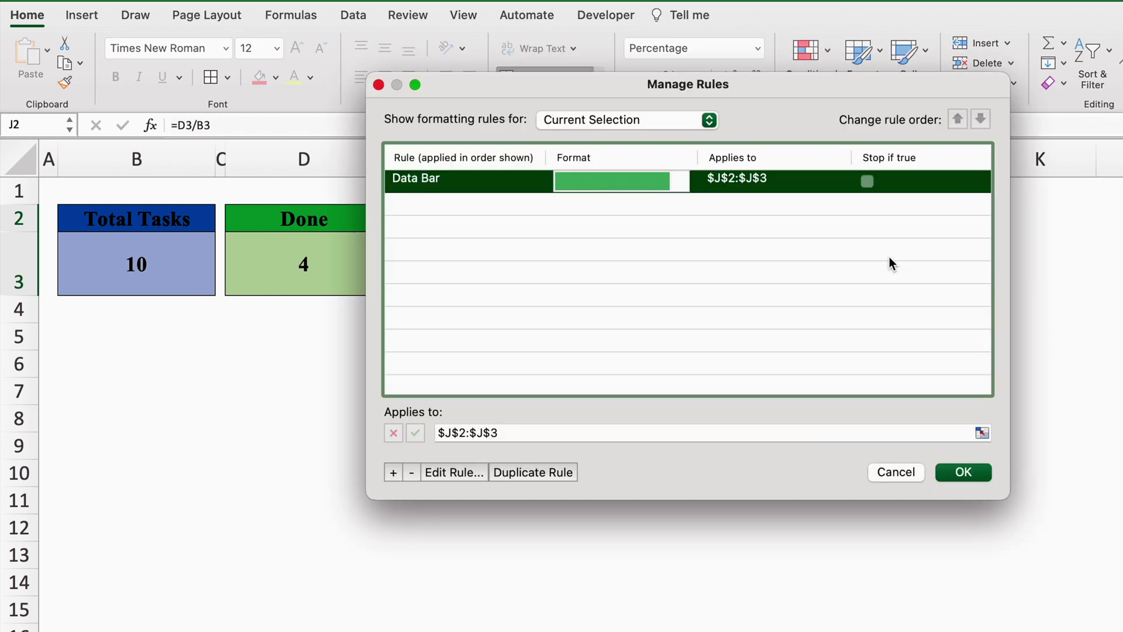
{"action": "left_click", "coordinate": [453, 472]}
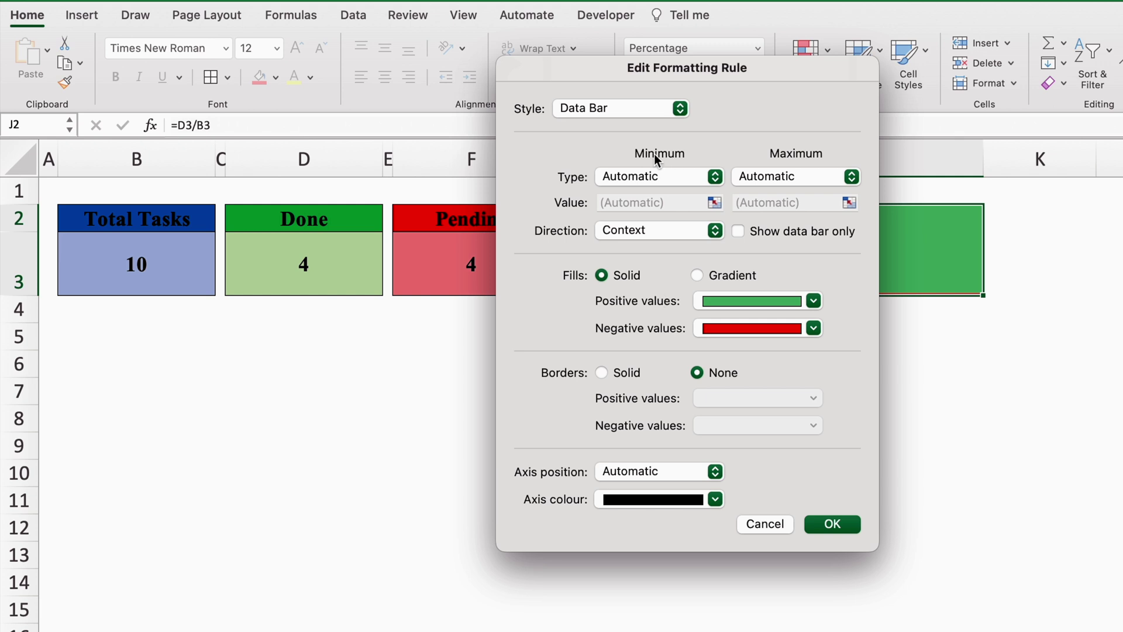
{"action": "left_click", "coordinate": [713, 175]}
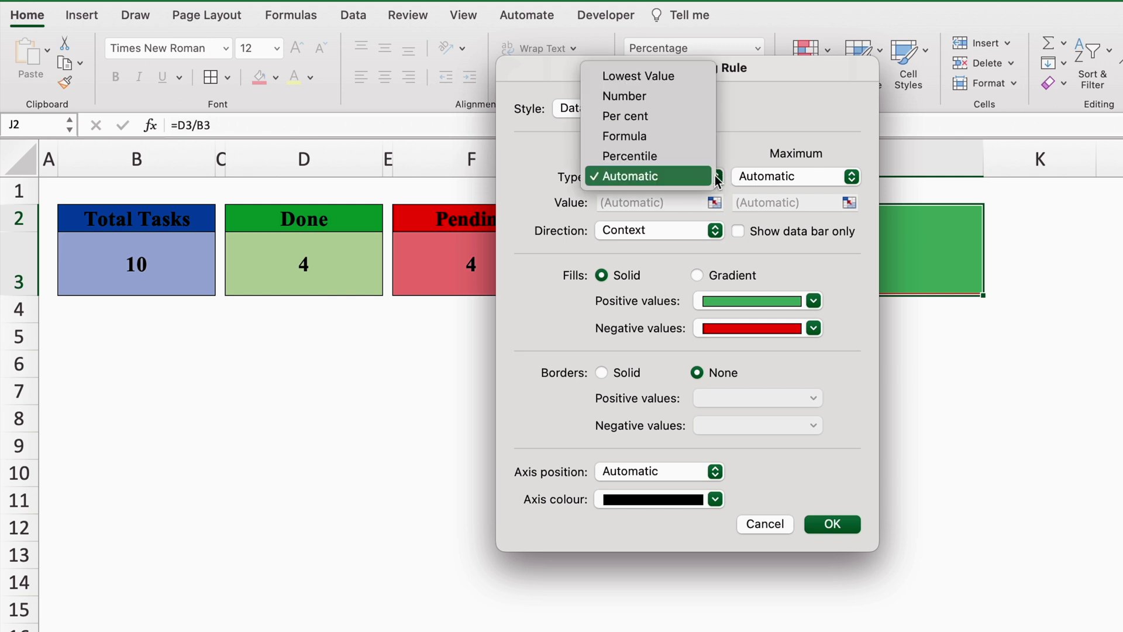
{"action": "left_click", "coordinate": [668, 103]}
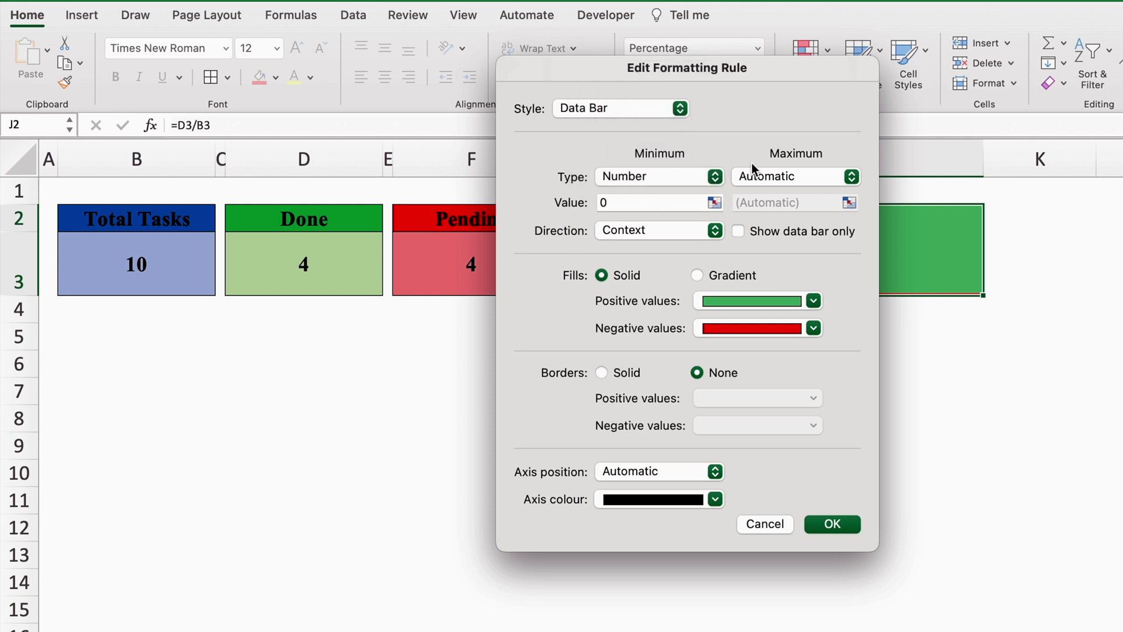
{"action": "left_click", "coordinate": [852, 175]}
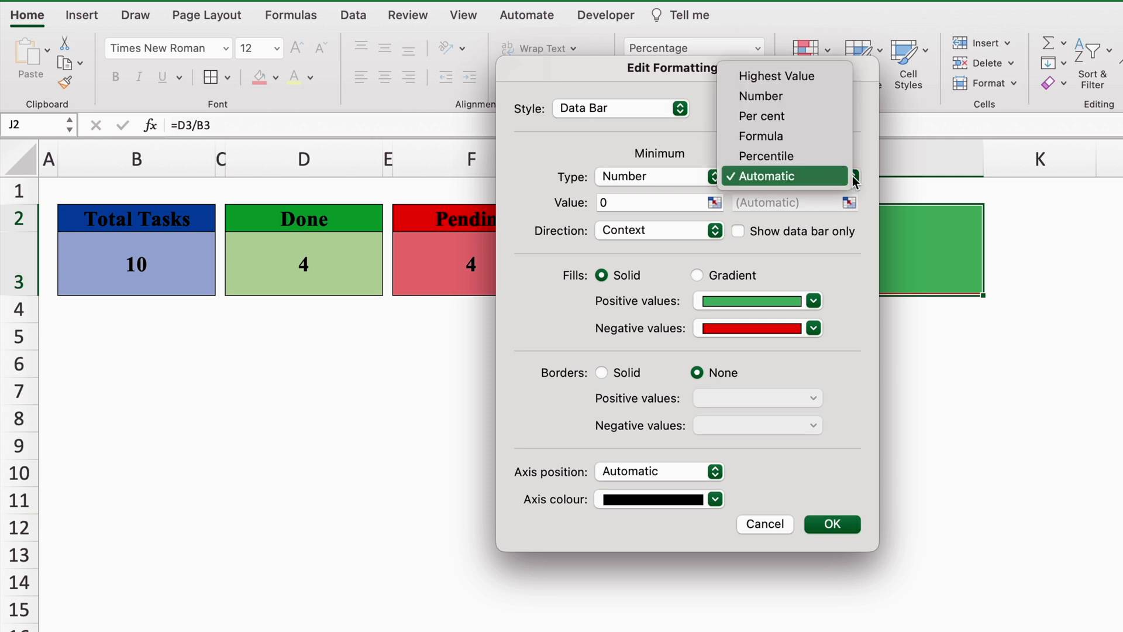
{"action": "left_click", "coordinate": [799, 98]}
{"action": "left_click", "coordinate": [795, 203]}
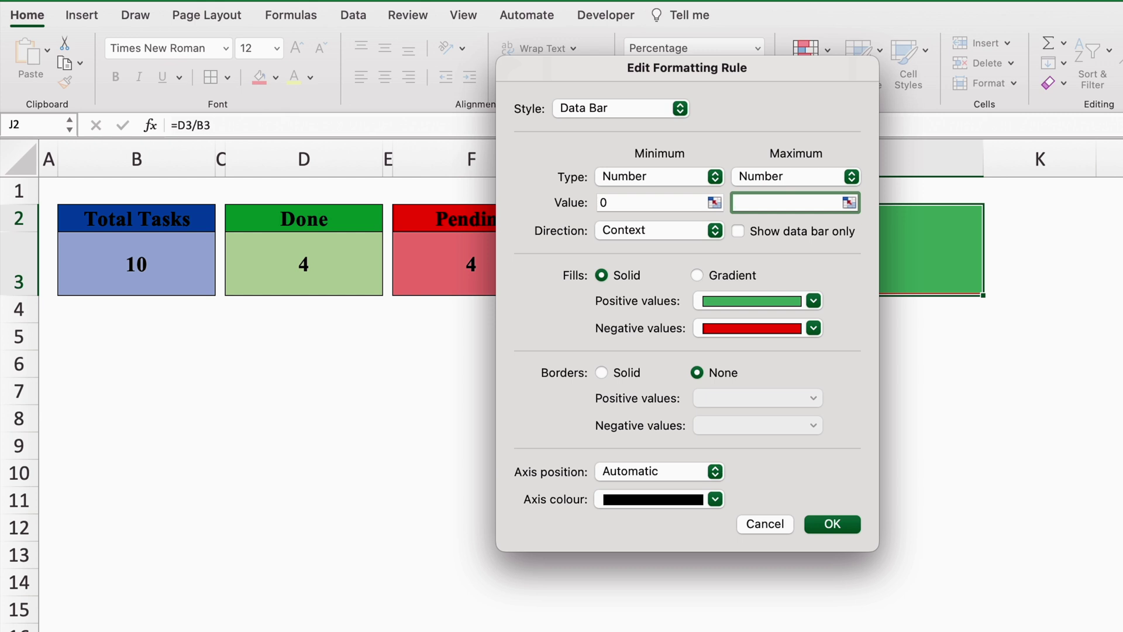
{"action": "left_click", "coordinate": [831, 524]}
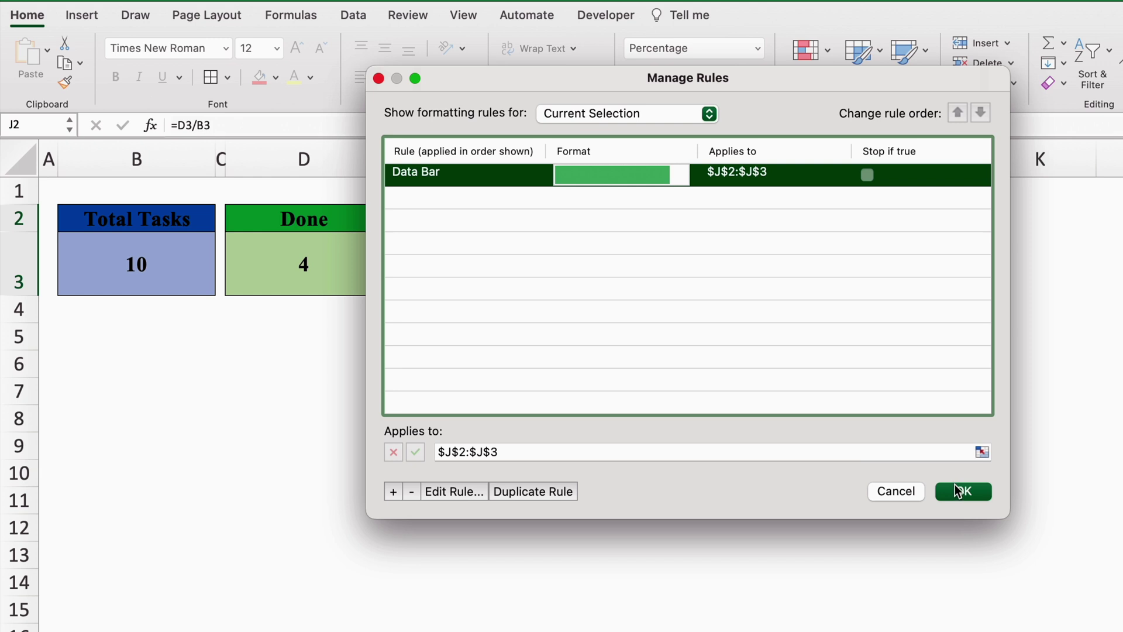
{"action": "left_click", "coordinate": [960, 490]}
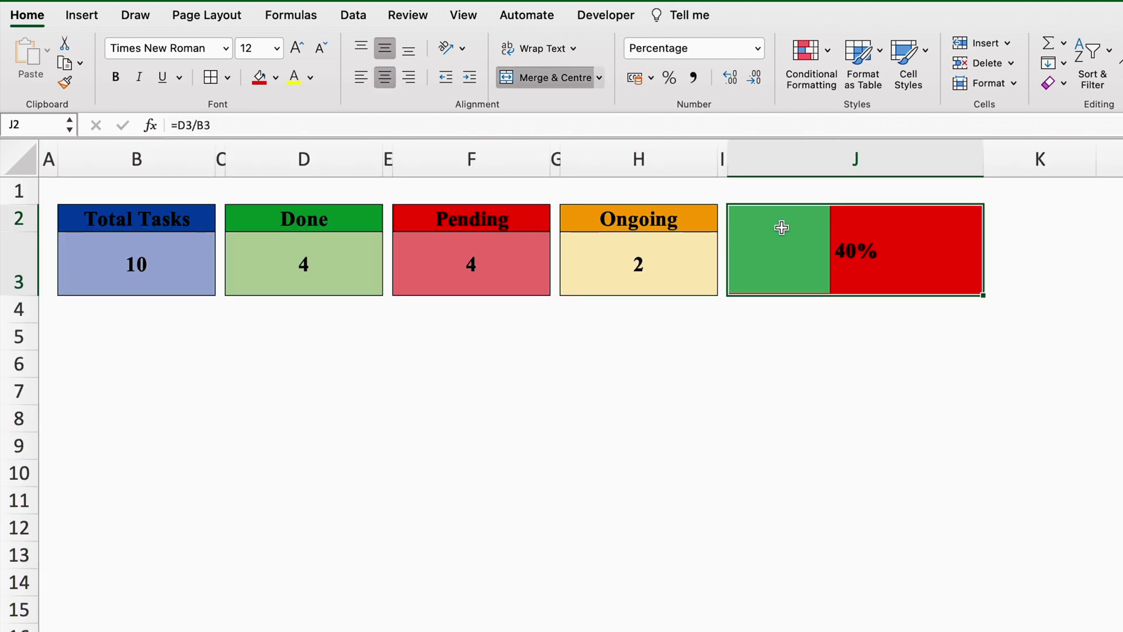
Copy the percentage bar in Settings J2 and paste it on the to-do sheet as a linked picture, fitted into cell H3 above Comments
{"action": "key", "text": "super+c"}
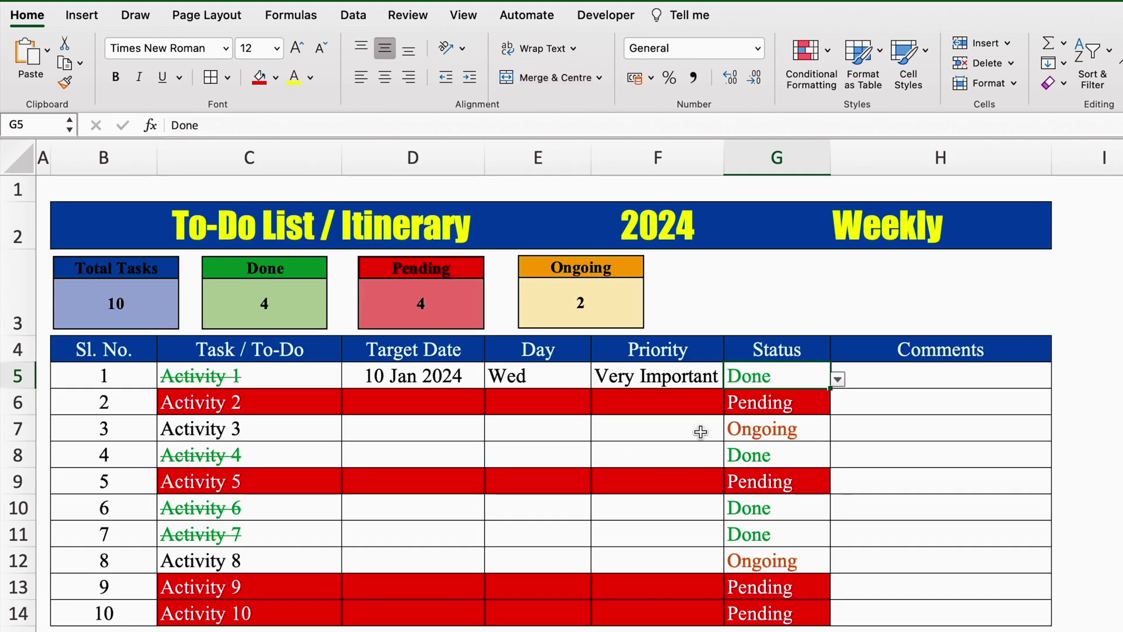
{"action": "left_click", "coordinate": [762, 279]}
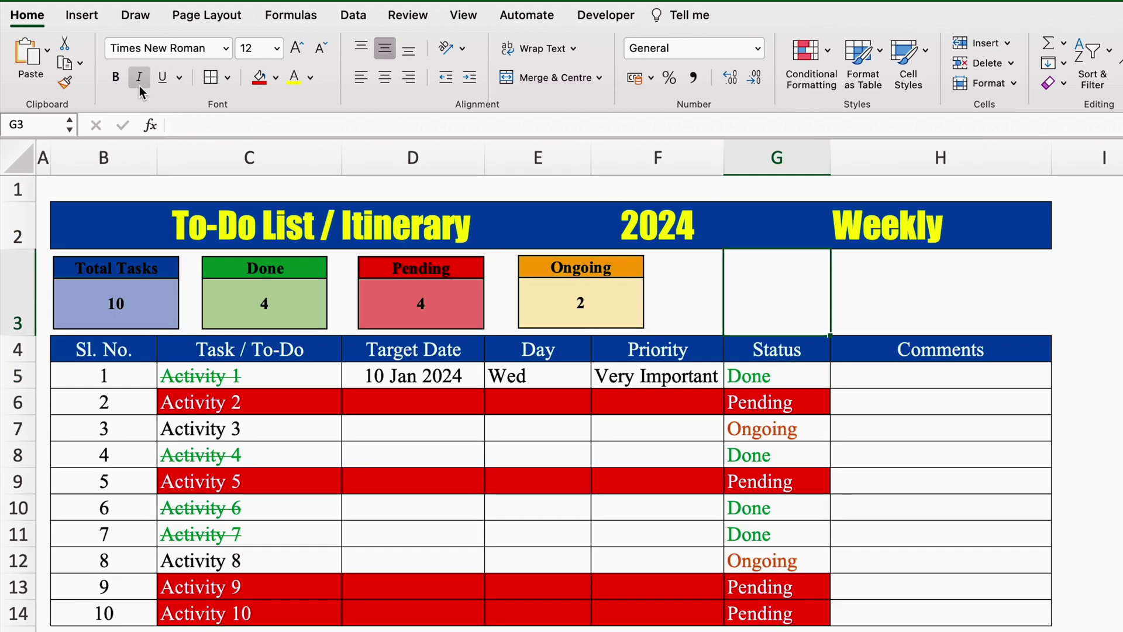
{"action": "left_click", "coordinate": [47, 50]}
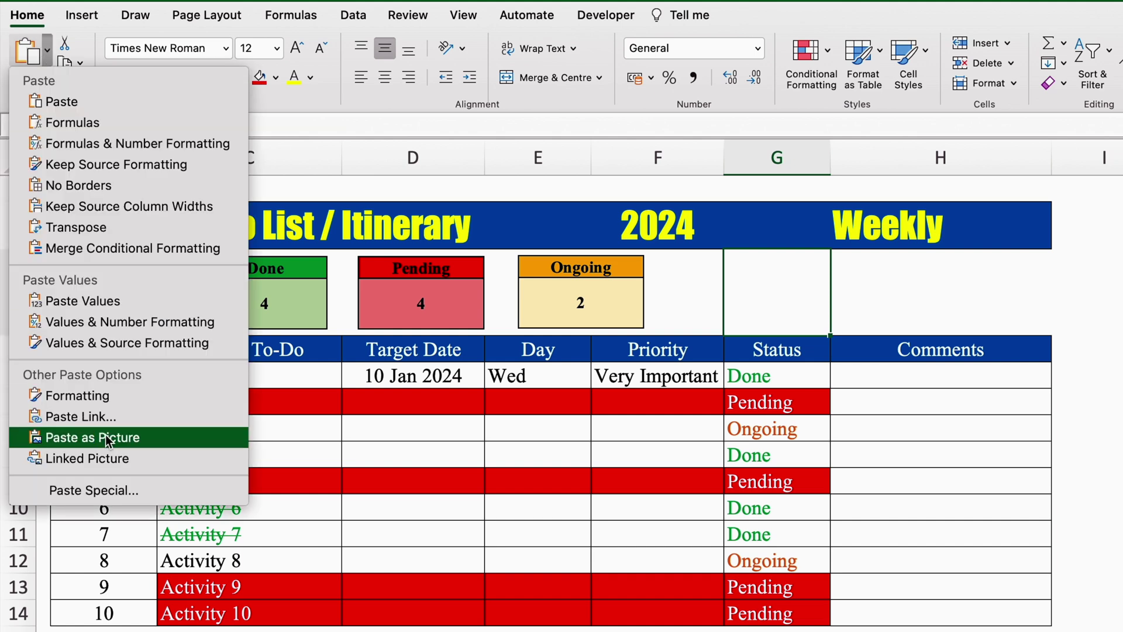
{"action": "key", "text": "Escape"}
{"action": "left_click_drag", "start_coordinate": [965, 334], "coordinate": [998, 311]}
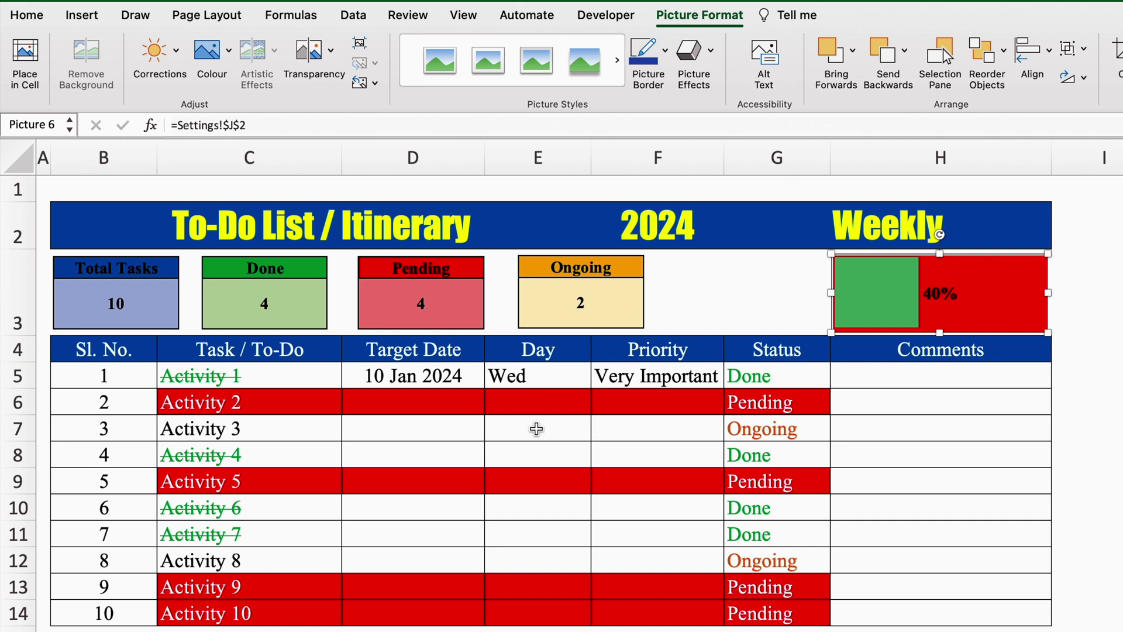
{"action": "key", "text": "ctrl+Page_Down"}
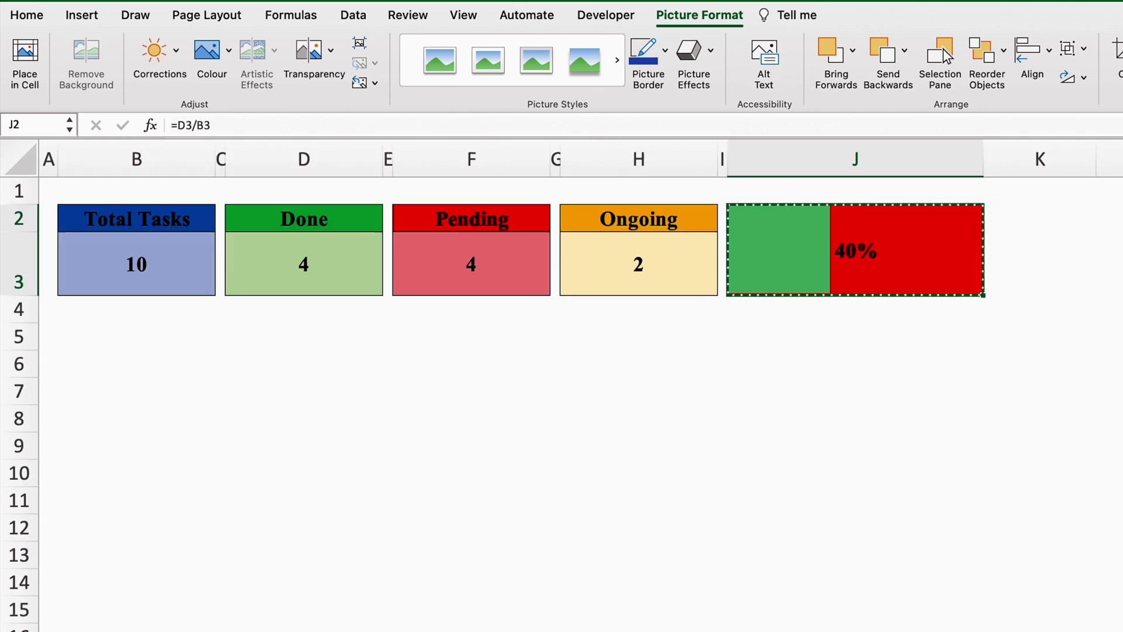
{"action": "key", "text": "Escape"}
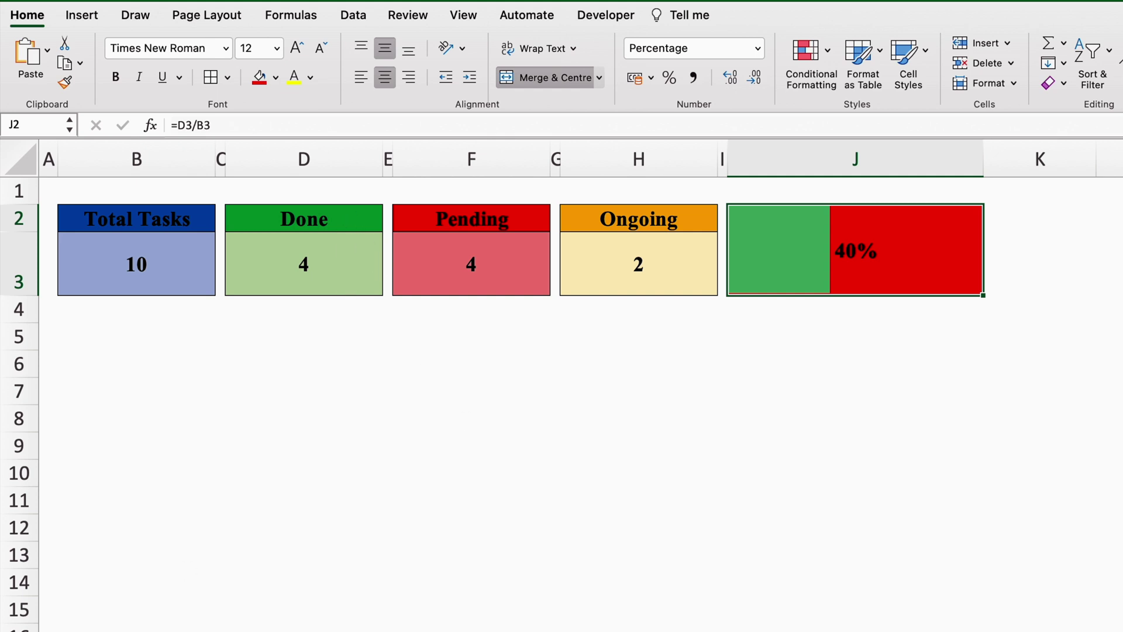
Try removing the fill from the Done card D2:D3 on Settings and check its linked picture on the to-do sheet
{"action": "key", "text": "ctrl+Page_Down"}
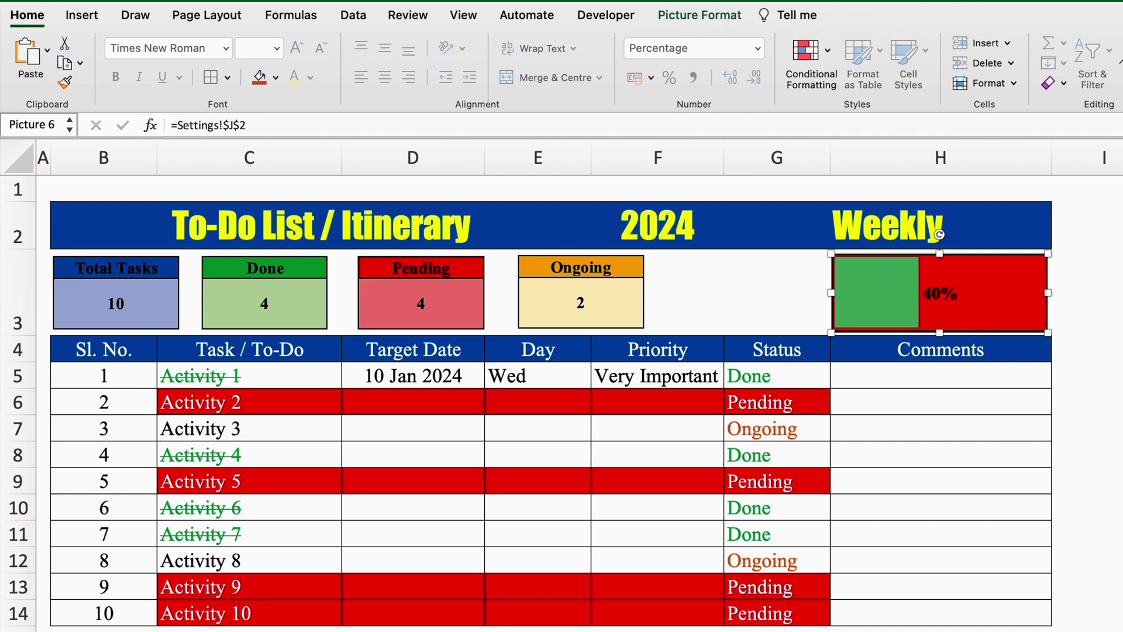
{"action": "key", "text": "ctrl+Page_Up"}
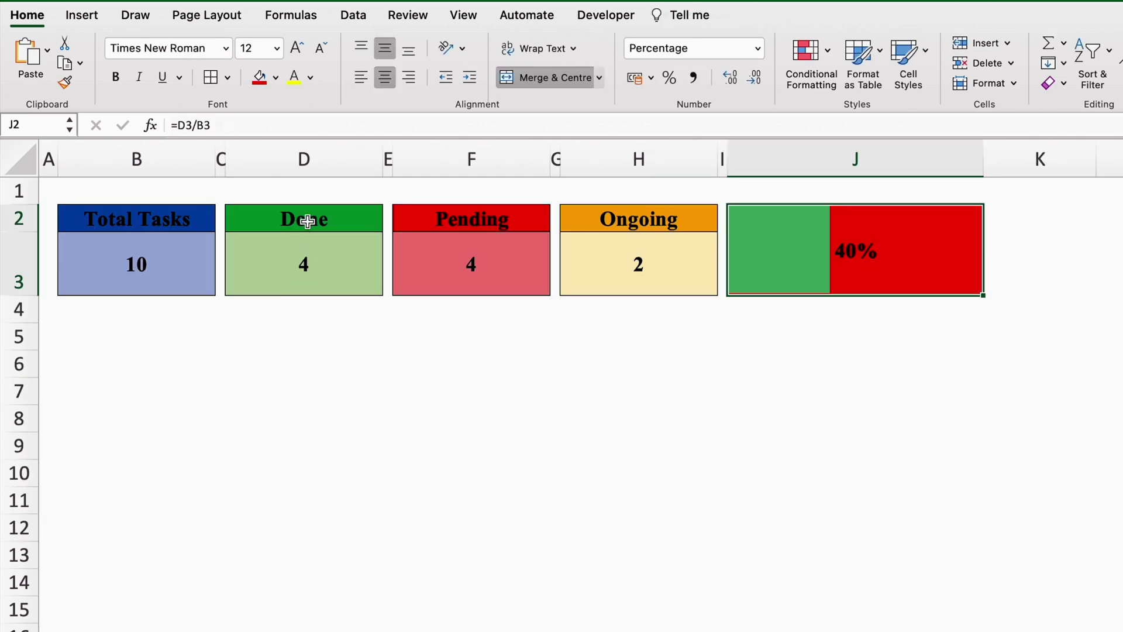
{"action": "left_click", "coordinate": [308, 220]}
{"action": "left_click_drag", "start_coordinate": [309, 221], "coordinate": [308, 245]}
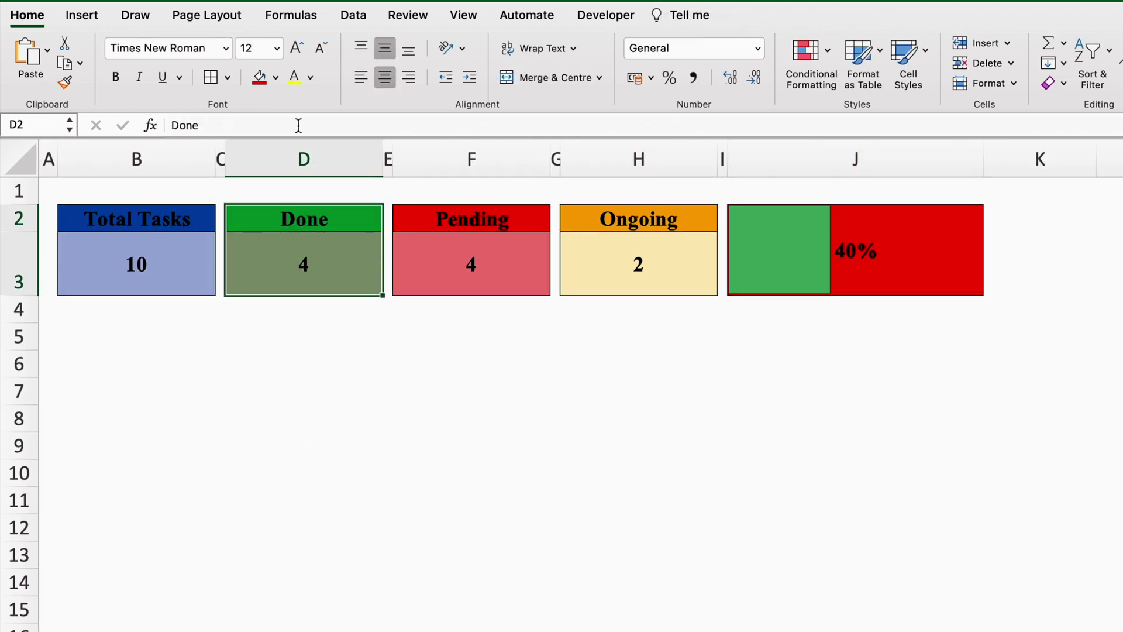
{"action": "left_click", "coordinate": [275, 78]}
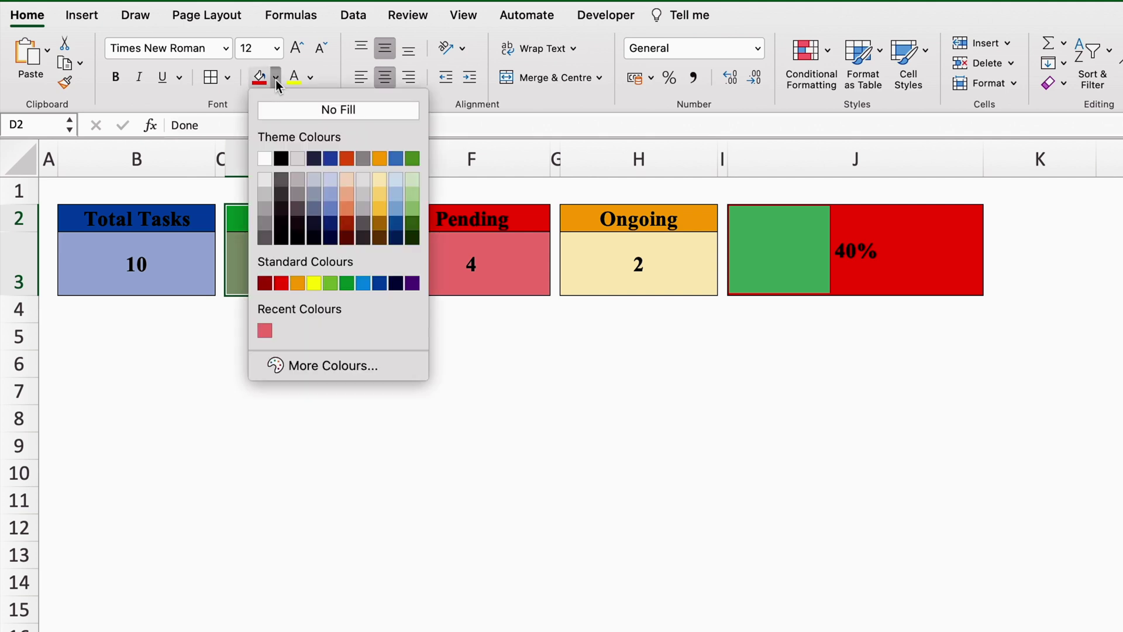
{"action": "left_click", "coordinate": [290, 114]}
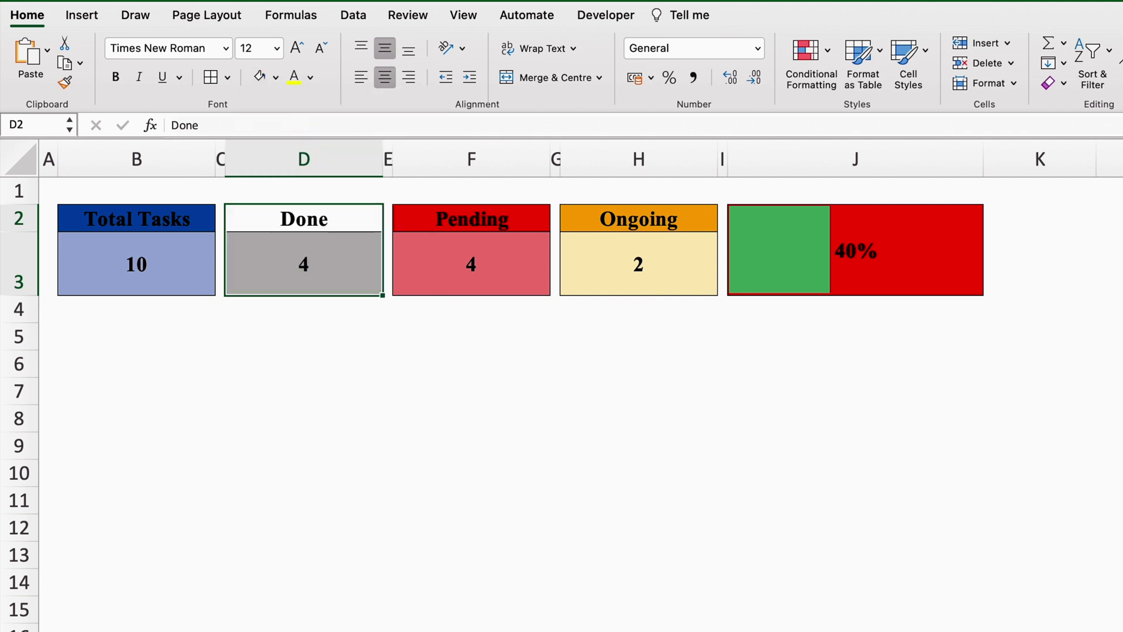
{"action": "key", "text": "ctrl+Page_Up"}
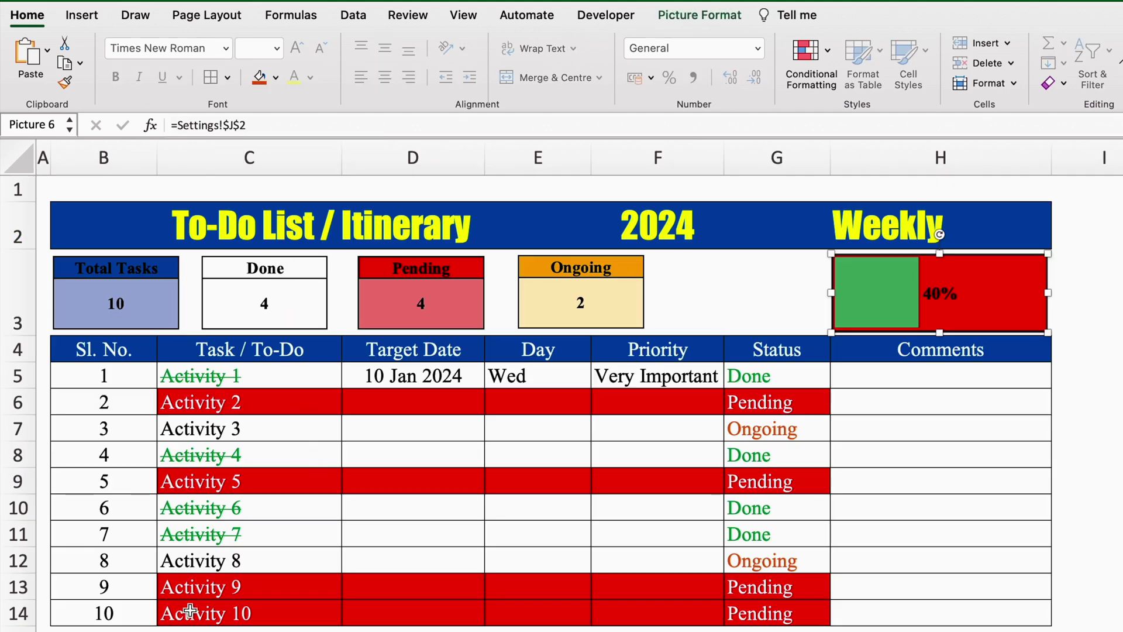
{"action": "key", "text": "ctrl+Page_Down"}
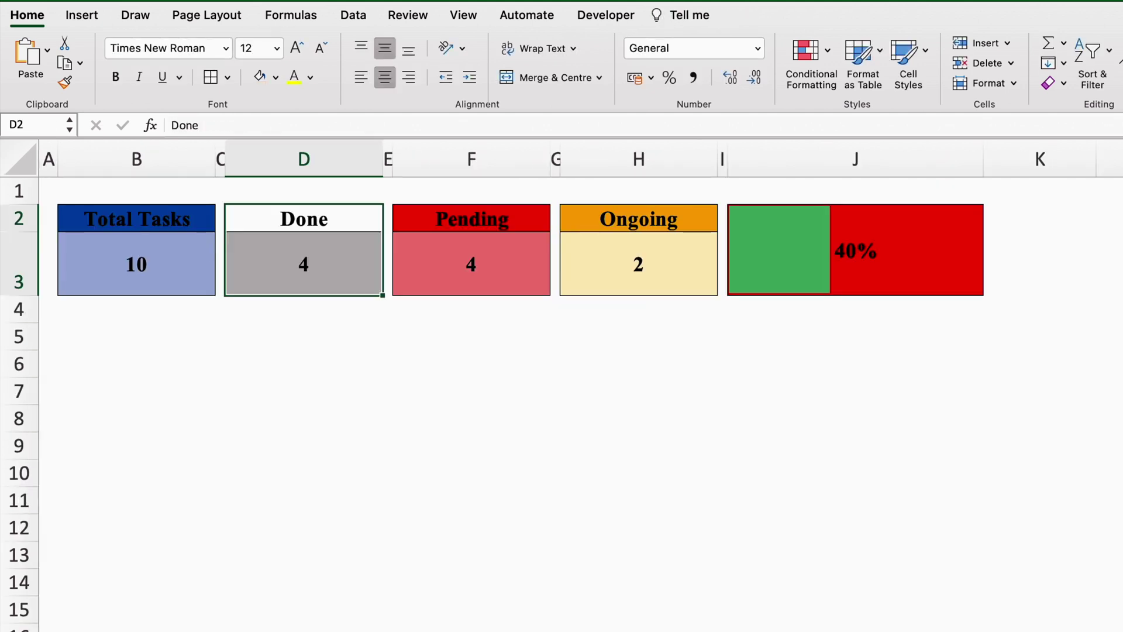
{"action": "left_click", "coordinate": [304, 363]}
Change the count cells B3:H3 on Settings to the Impact font and enlarge their text
{"action": "left_click_drag", "start_coordinate": [128, 258], "coordinate": [591, 261]}
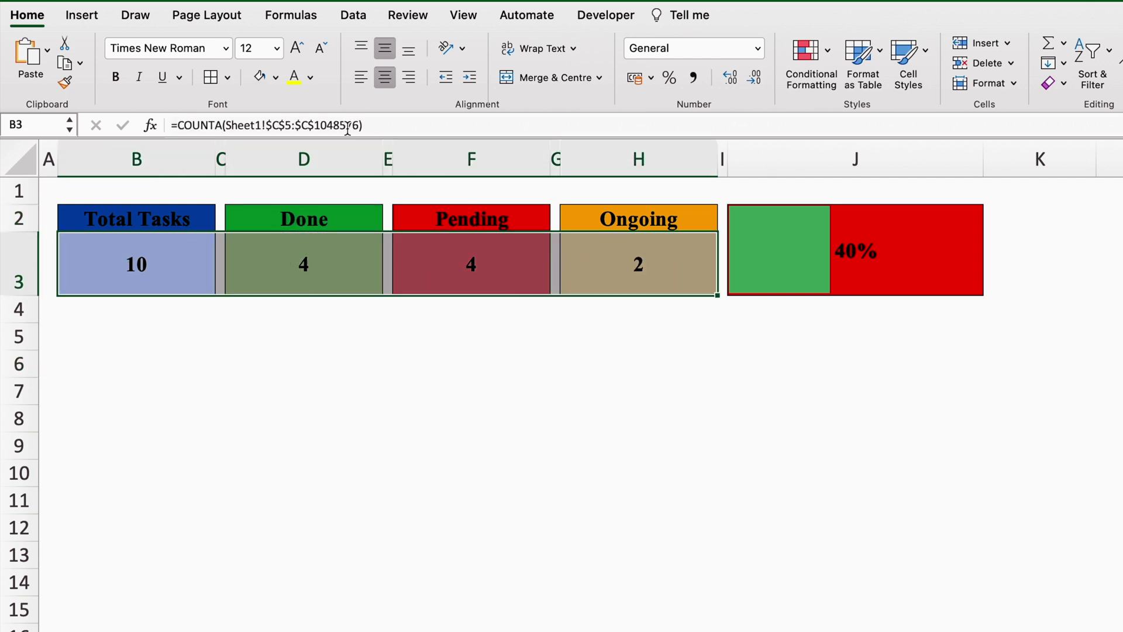
{"action": "left_click", "coordinate": [226, 49]}
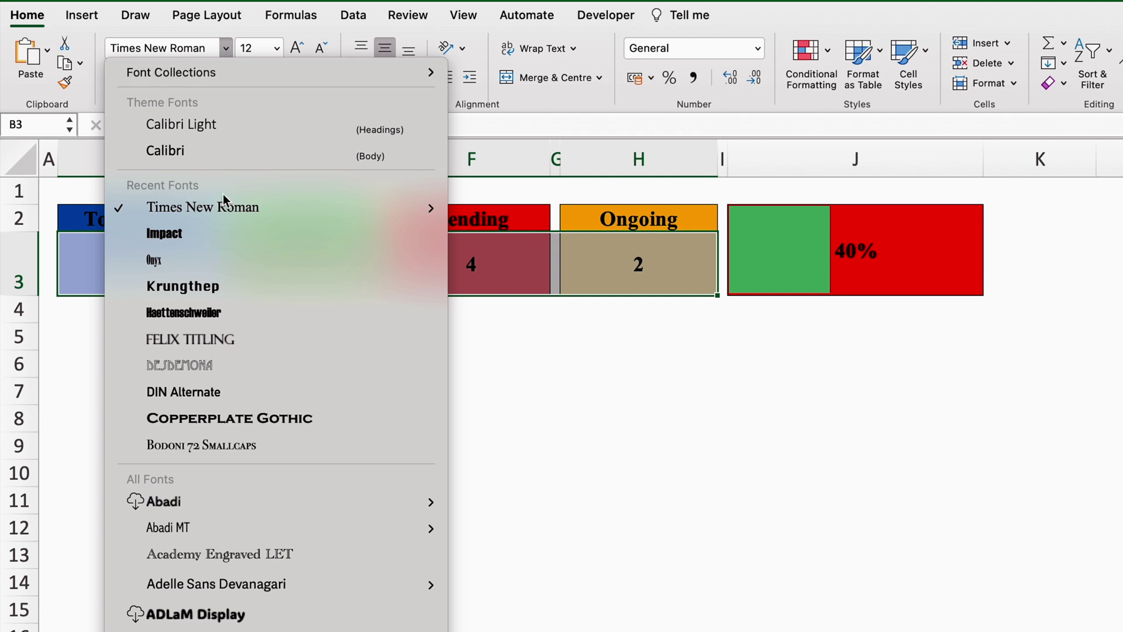
{"action": "left_click", "coordinate": [222, 233]}
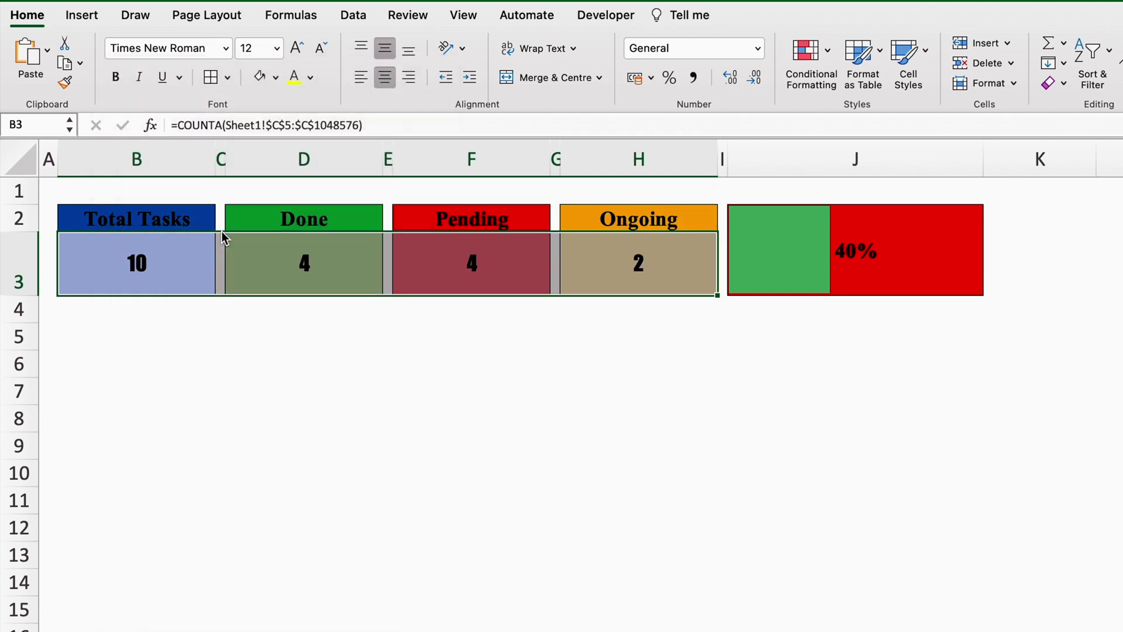
{"action": "left_click", "coordinate": [297, 48]}
{"action": "left_click", "coordinate": [298, 48]}
{"action": "left_click", "coordinate": [298, 48]}
{"action": "left_click", "coordinate": [297, 48]}
{"action": "left_click", "coordinate": [297, 48]}
Enlarge the percentage in the merged cell J2 to font size 36 and change its font to Impact
{"action": "left_click", "coordinate": [895, 263]}
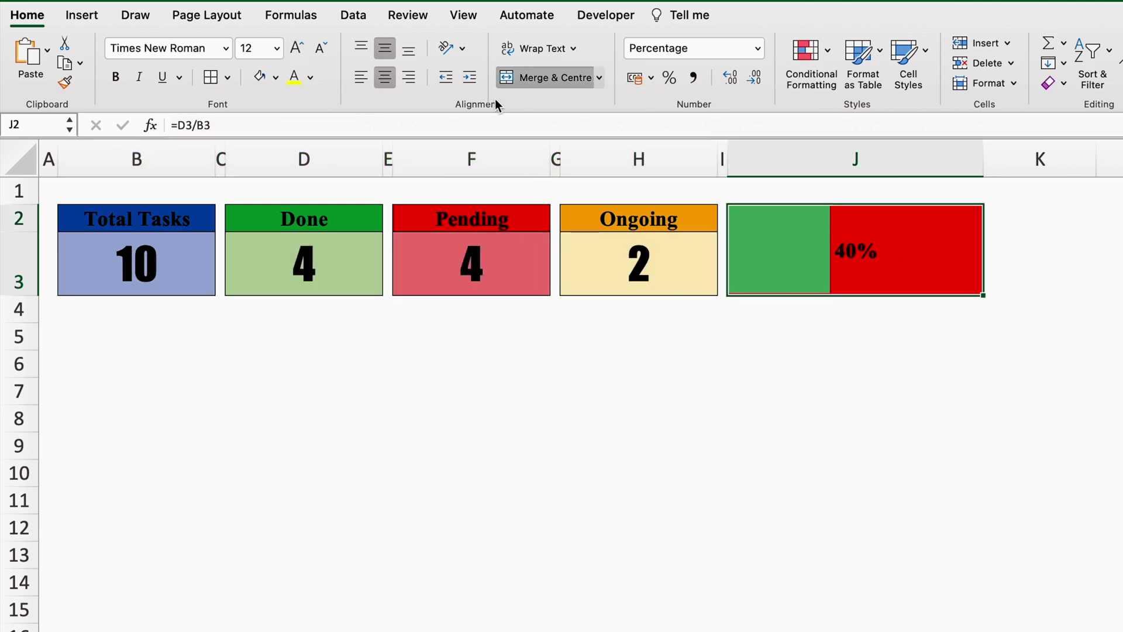
{"action": "left_click", "coordinate": [297, 48]}
{"action": "left_click", "coordinate": [298, 48]}
{"action": "left_click", "coordinate": [297, 48]}
{"action": "left_click", "coordinate": [297, 48]}
{"action": "left_click", "coordinate": [297, 48]}
{"action": "left_click", "coordinate": [298, 48]}
{"action": "left_click", "coordinate": [297, 48]}
{"action": "left_click", "coordinate": [226, 48]}
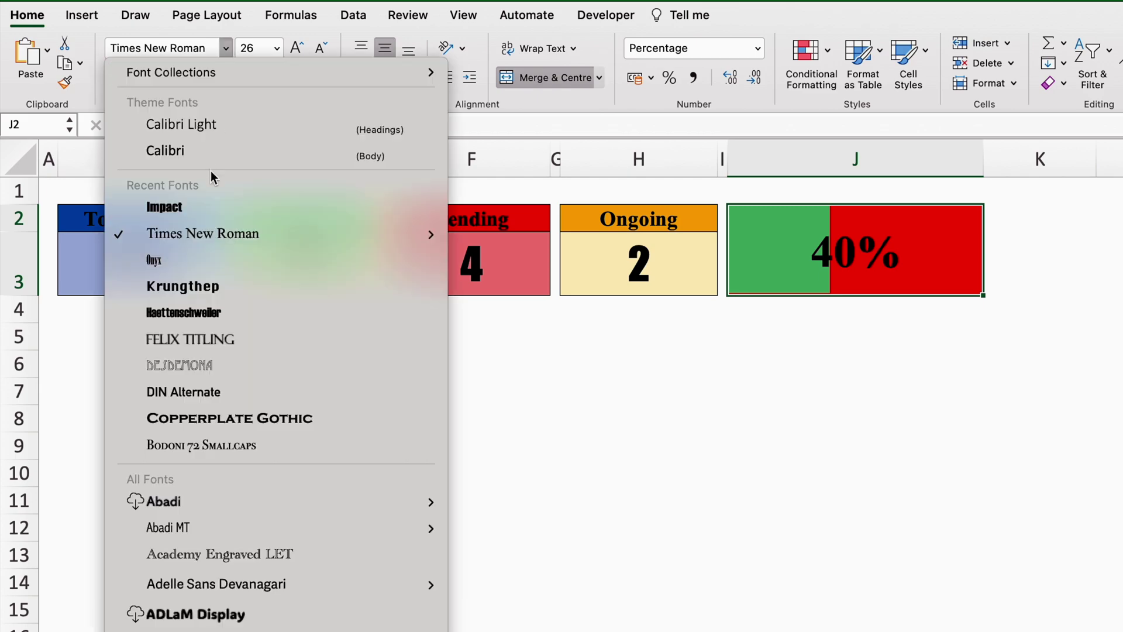
{"action": "left_click", "coordinate": [208, 207]}
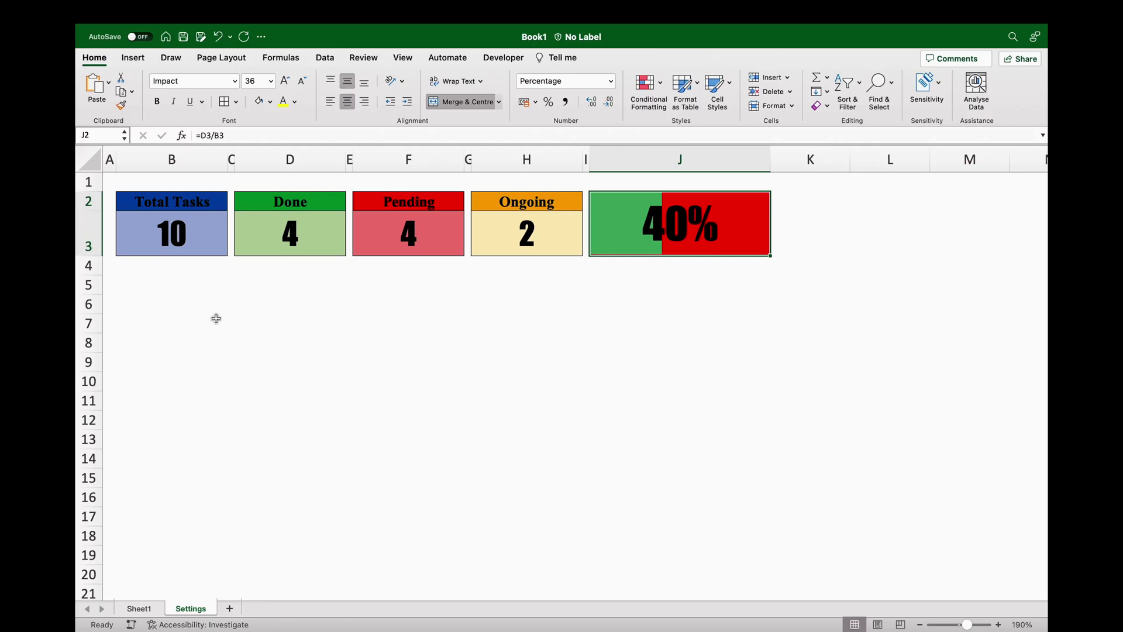
On the to-do sheet, space the Done, Pending and Ongoing card pictures evenly along row 3 between Total Tasks and the progress bar
{"action": "left_click", "coordinate": [139, 609]}
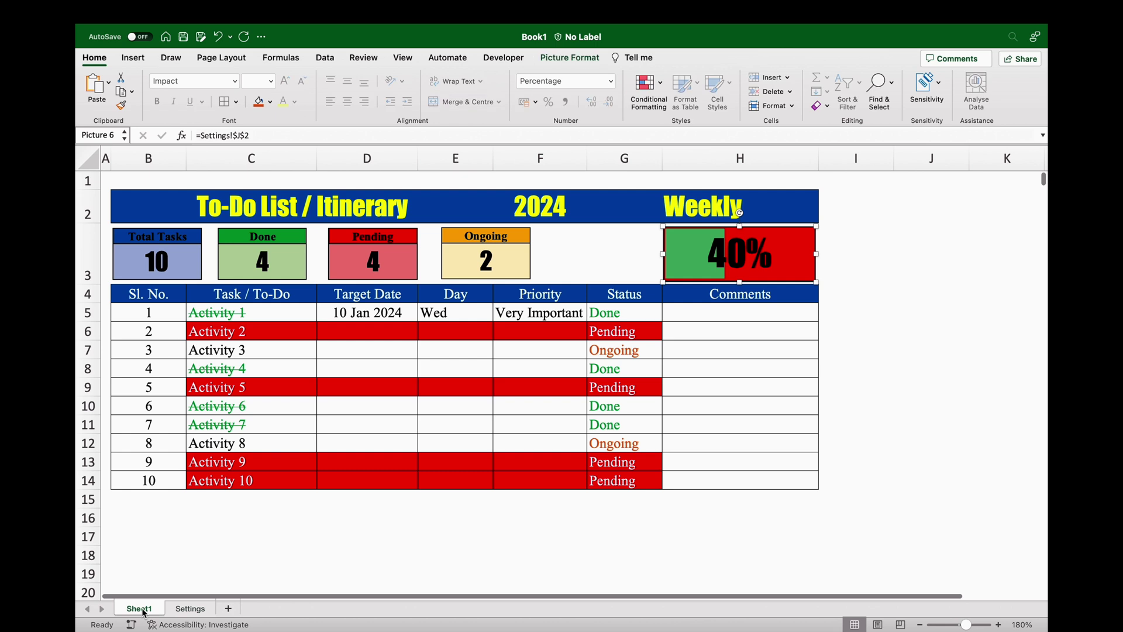
{"action": "left_click", "coordinate": [245, 550]}
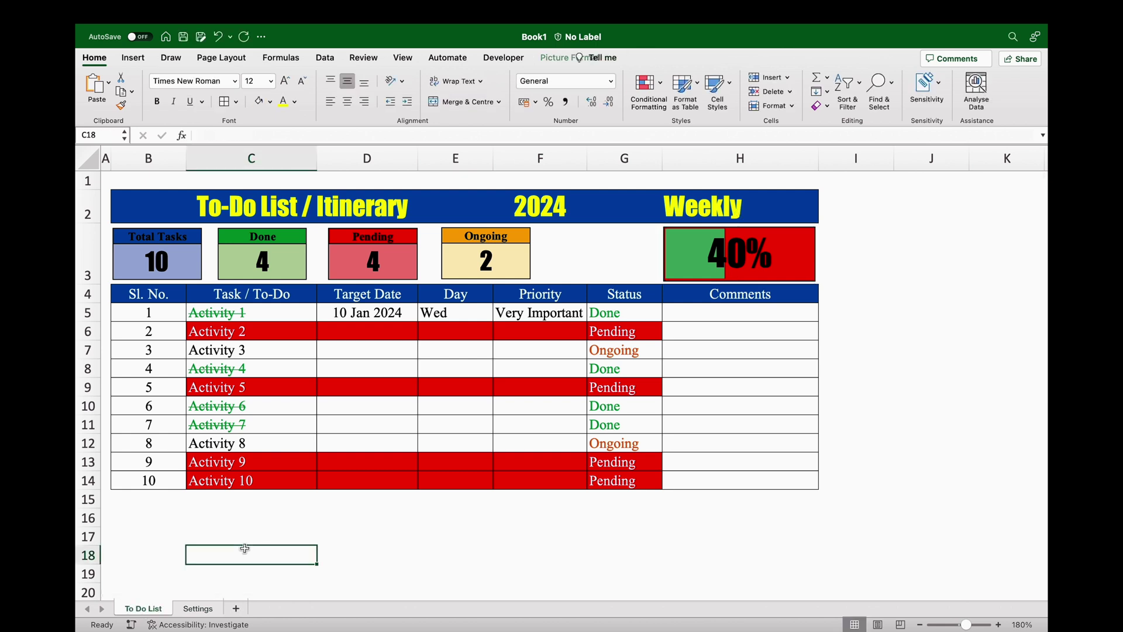
{"action": "left_click_drag", "start_coordinate": [519, 261], "coordinate": [626, 263]}
{"action": "left_click_drag", "start_coordinate": [416, 260], "coordinate": [483, 260]}
{"action": "left_click_drag", "start_coordinate": [298, 263], "coordinate": [339, 263]}
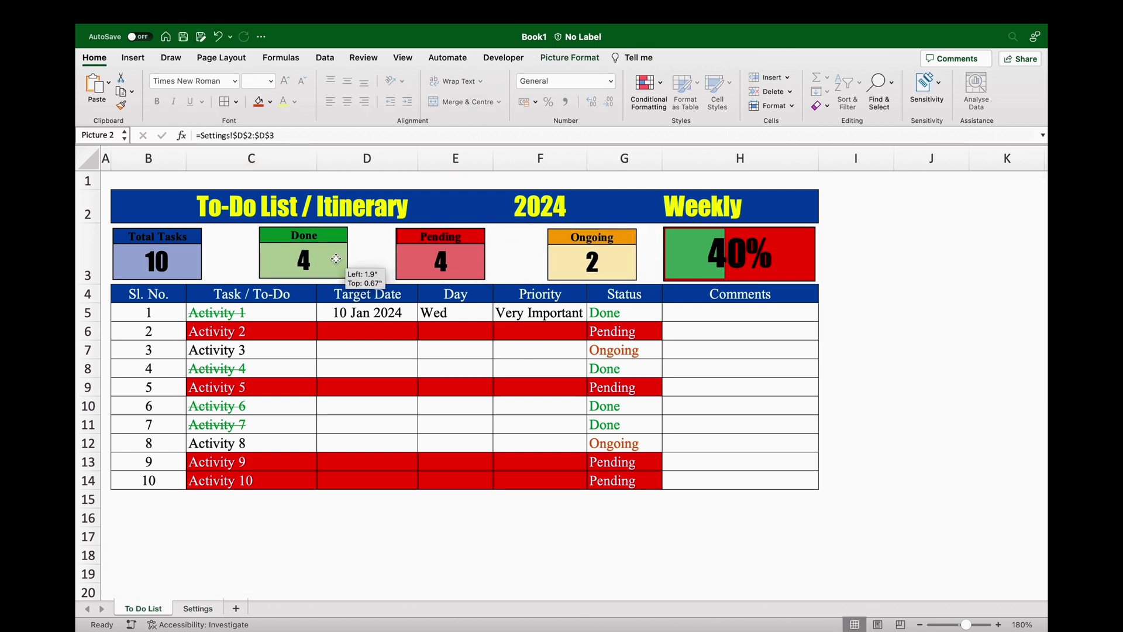
{"action": "left_click", "coordinate": [890, 291]}
{"action": "left_click", "coordinate": [368, 518]}
{"action": "scroll", "coordinate": [753, 542], "scroll_direction": "down", "scroll_amount": 1}
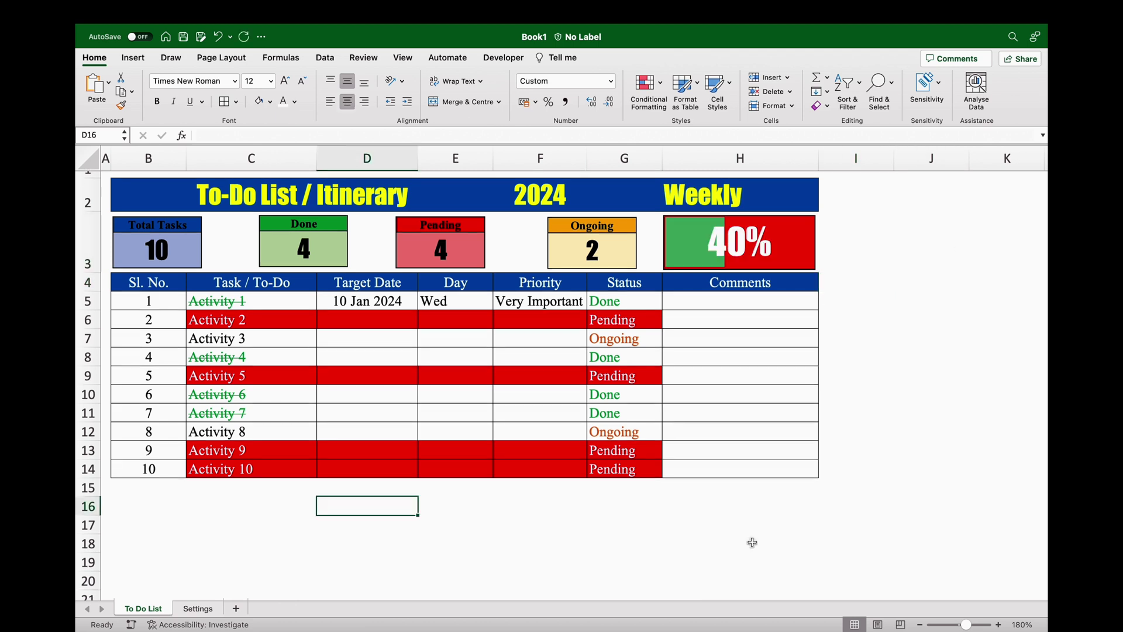